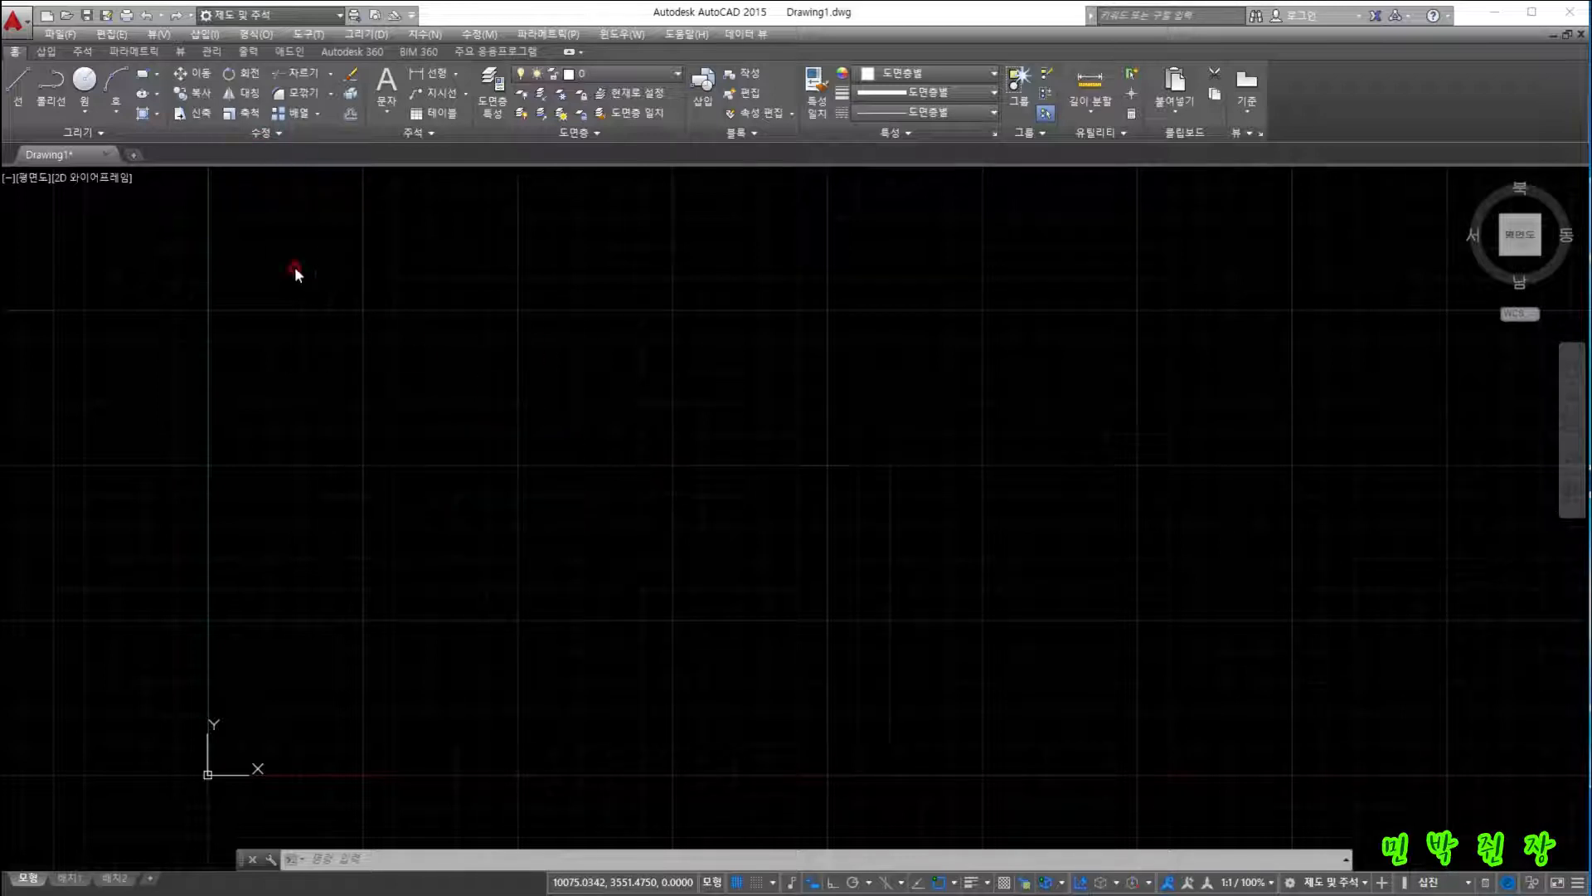
Draw a 1000 by 1000 rectangle with the Dimensions option in the empty drawing area.
click(154, 83)
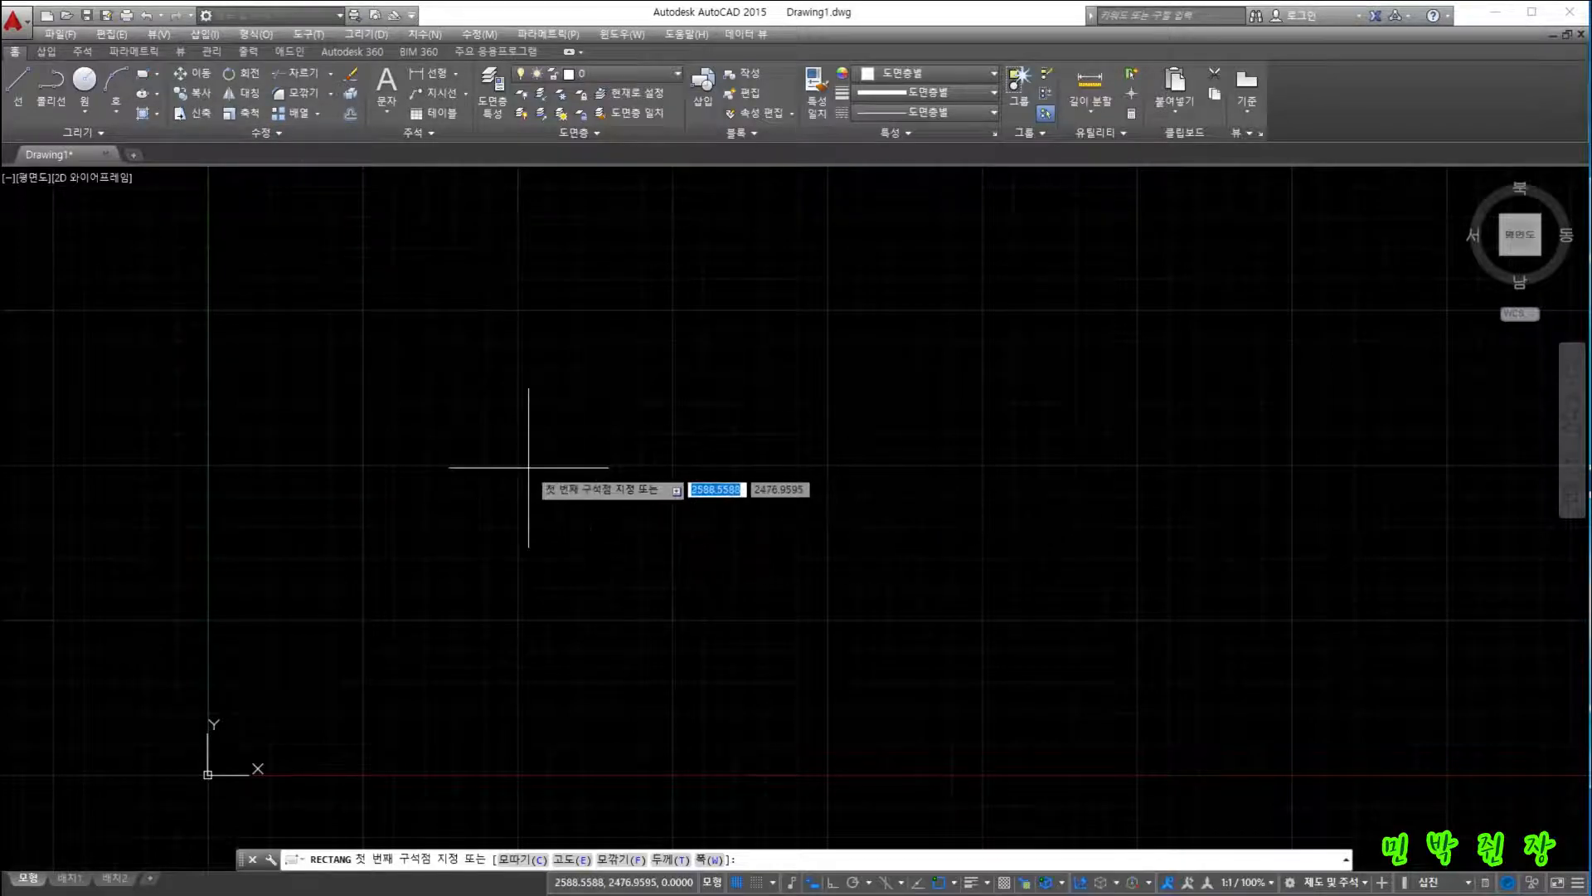
click(488, 524)
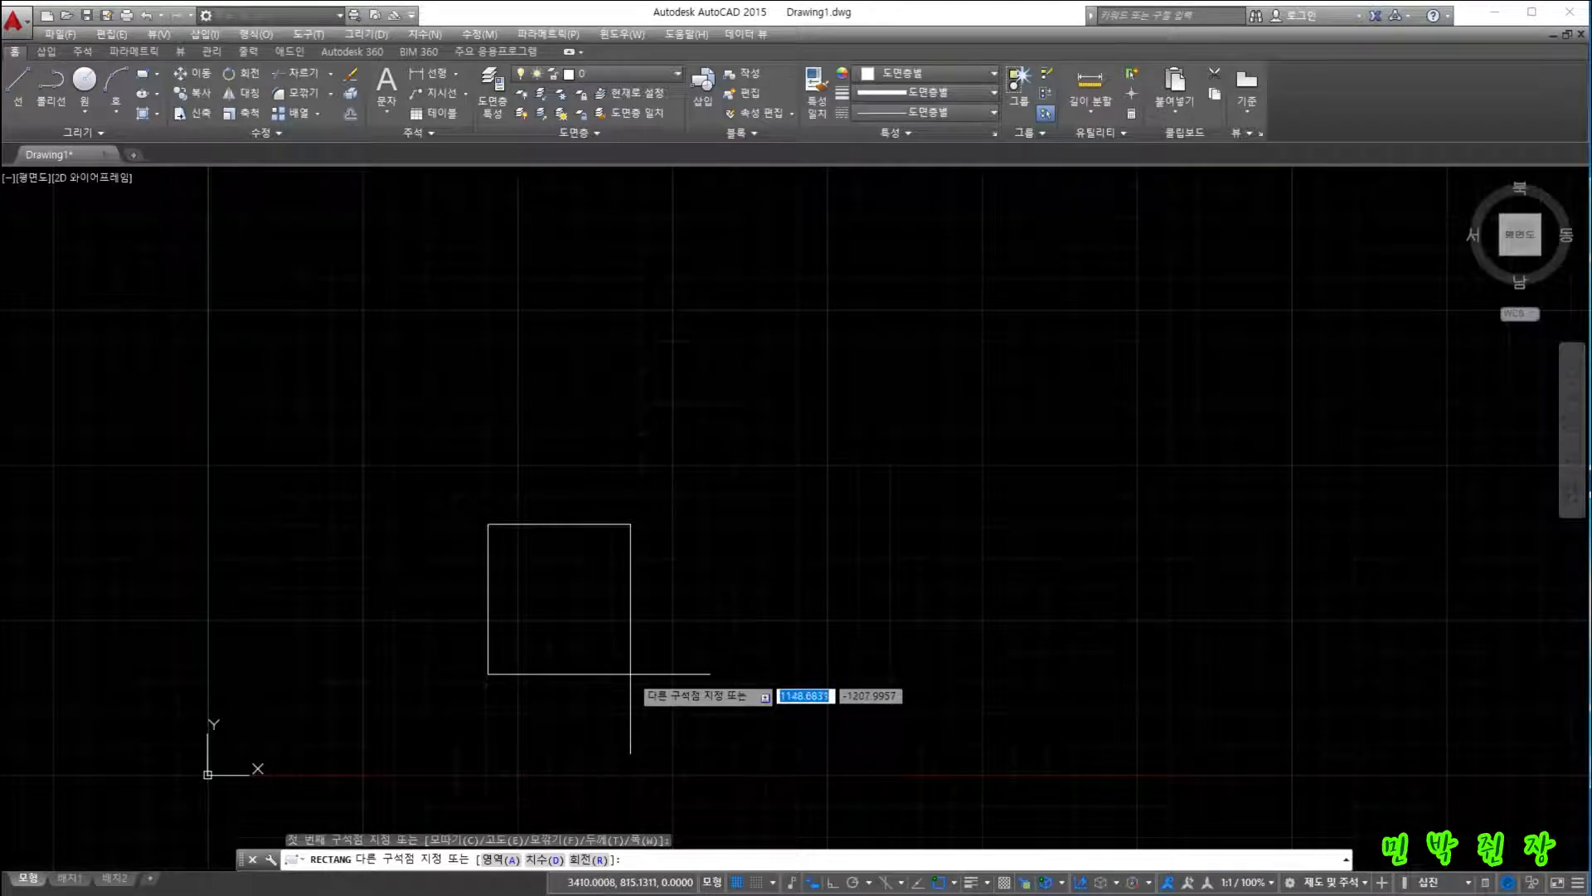
text(d)
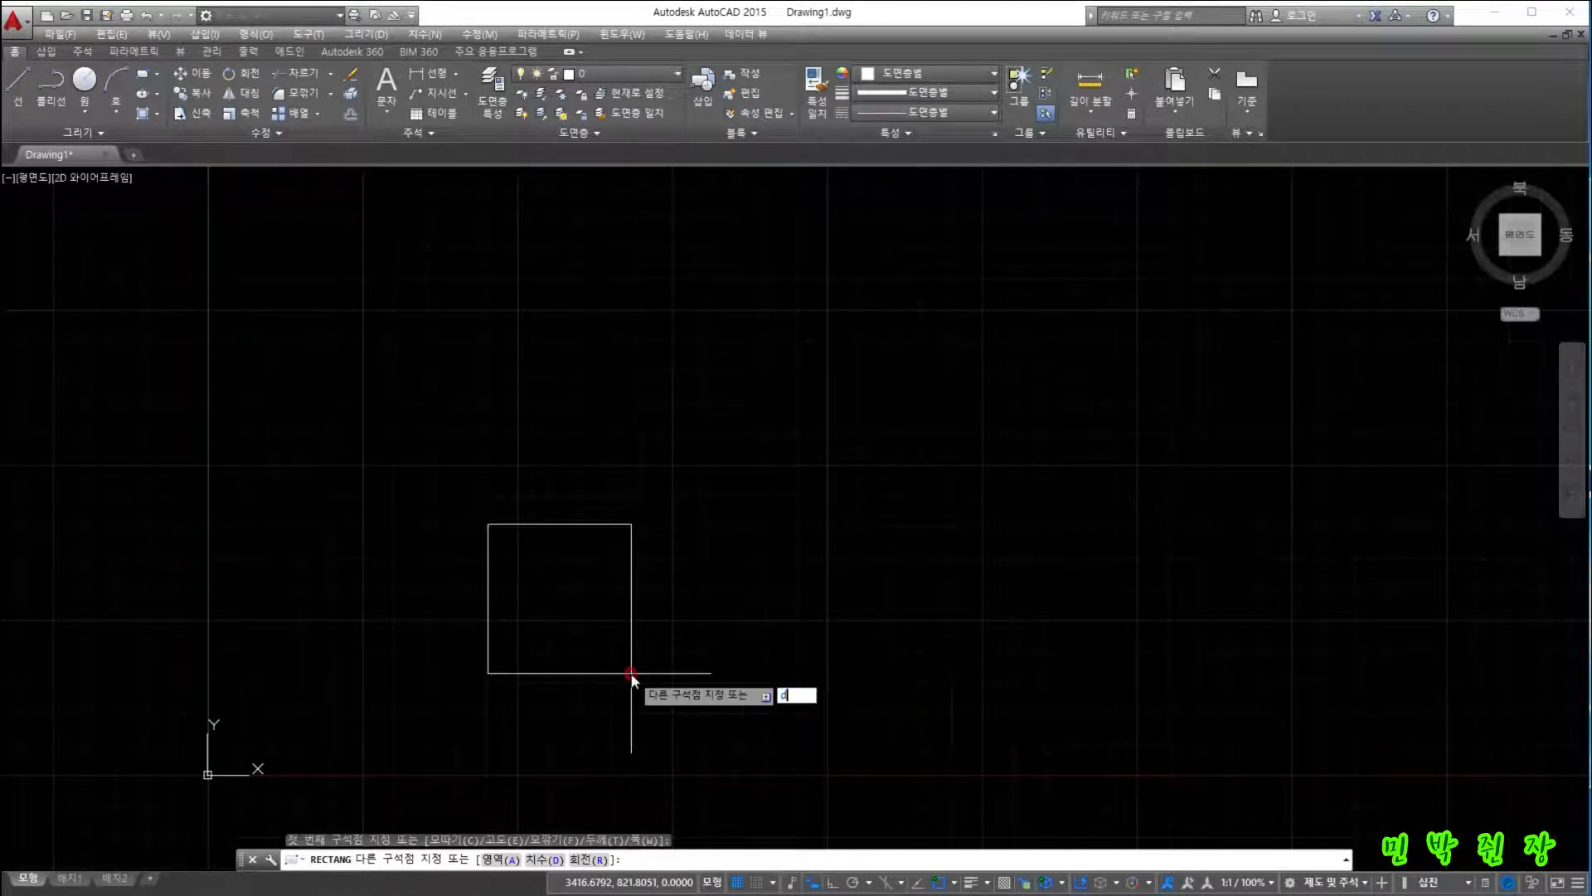
key(Return)
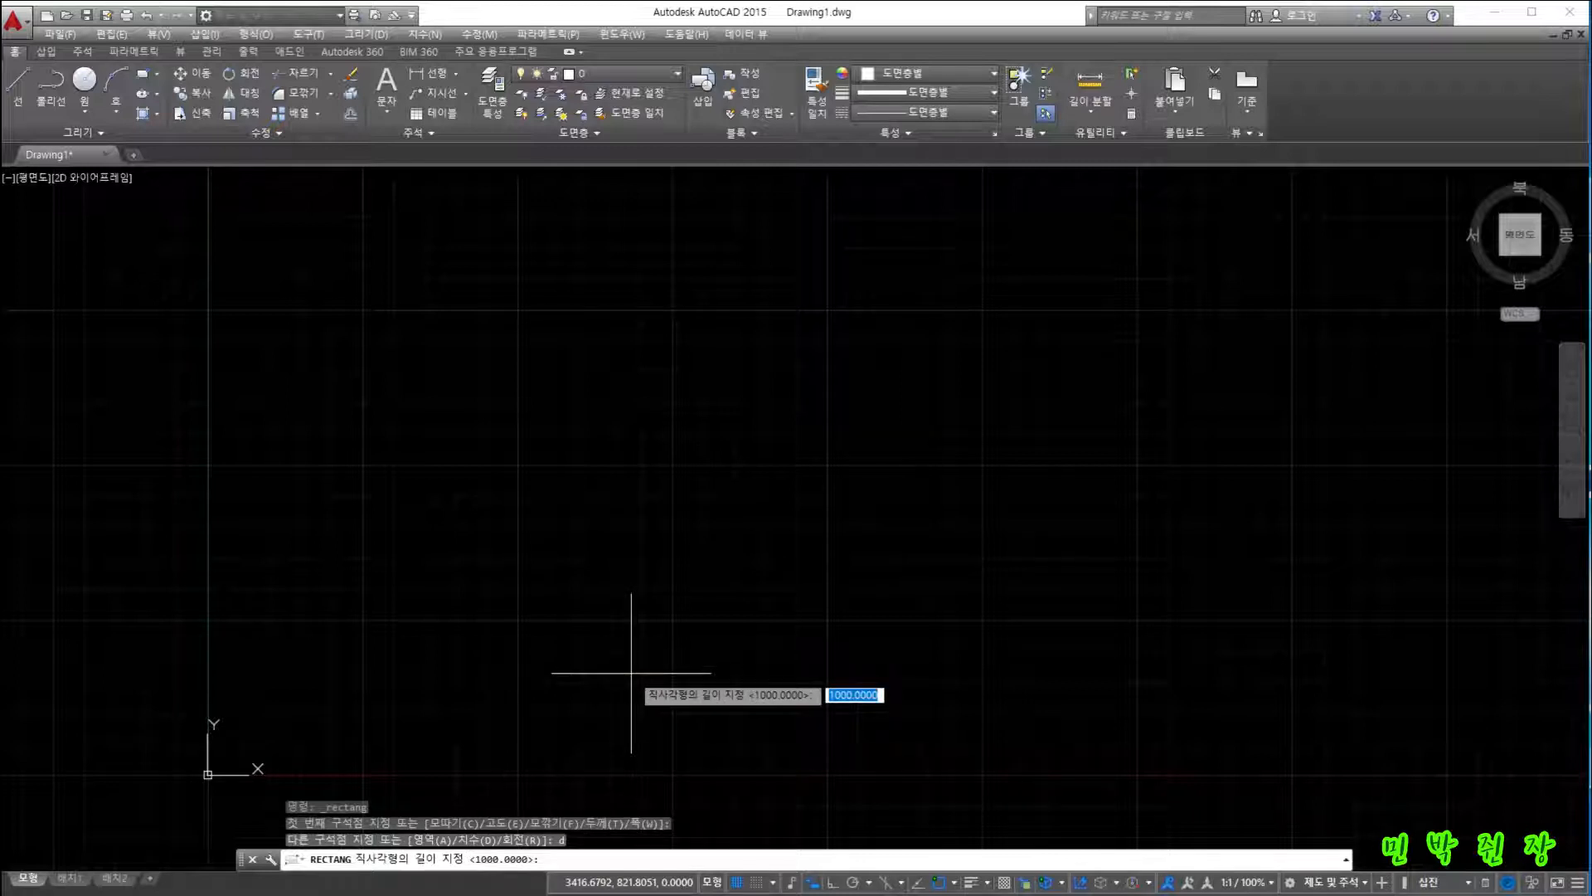
key(Return)
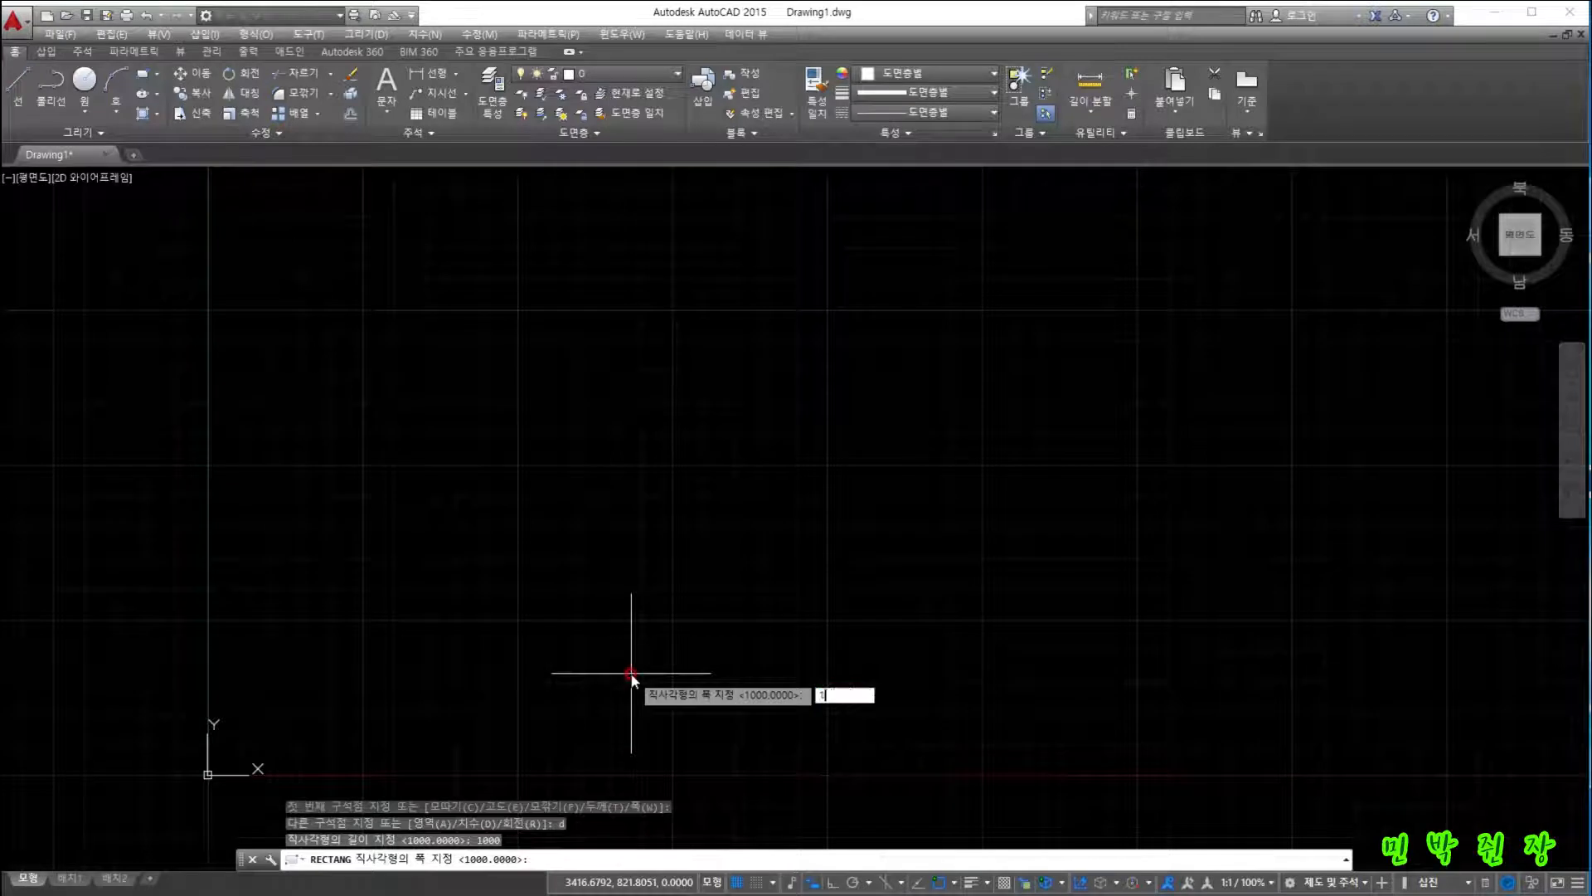
key(Return)
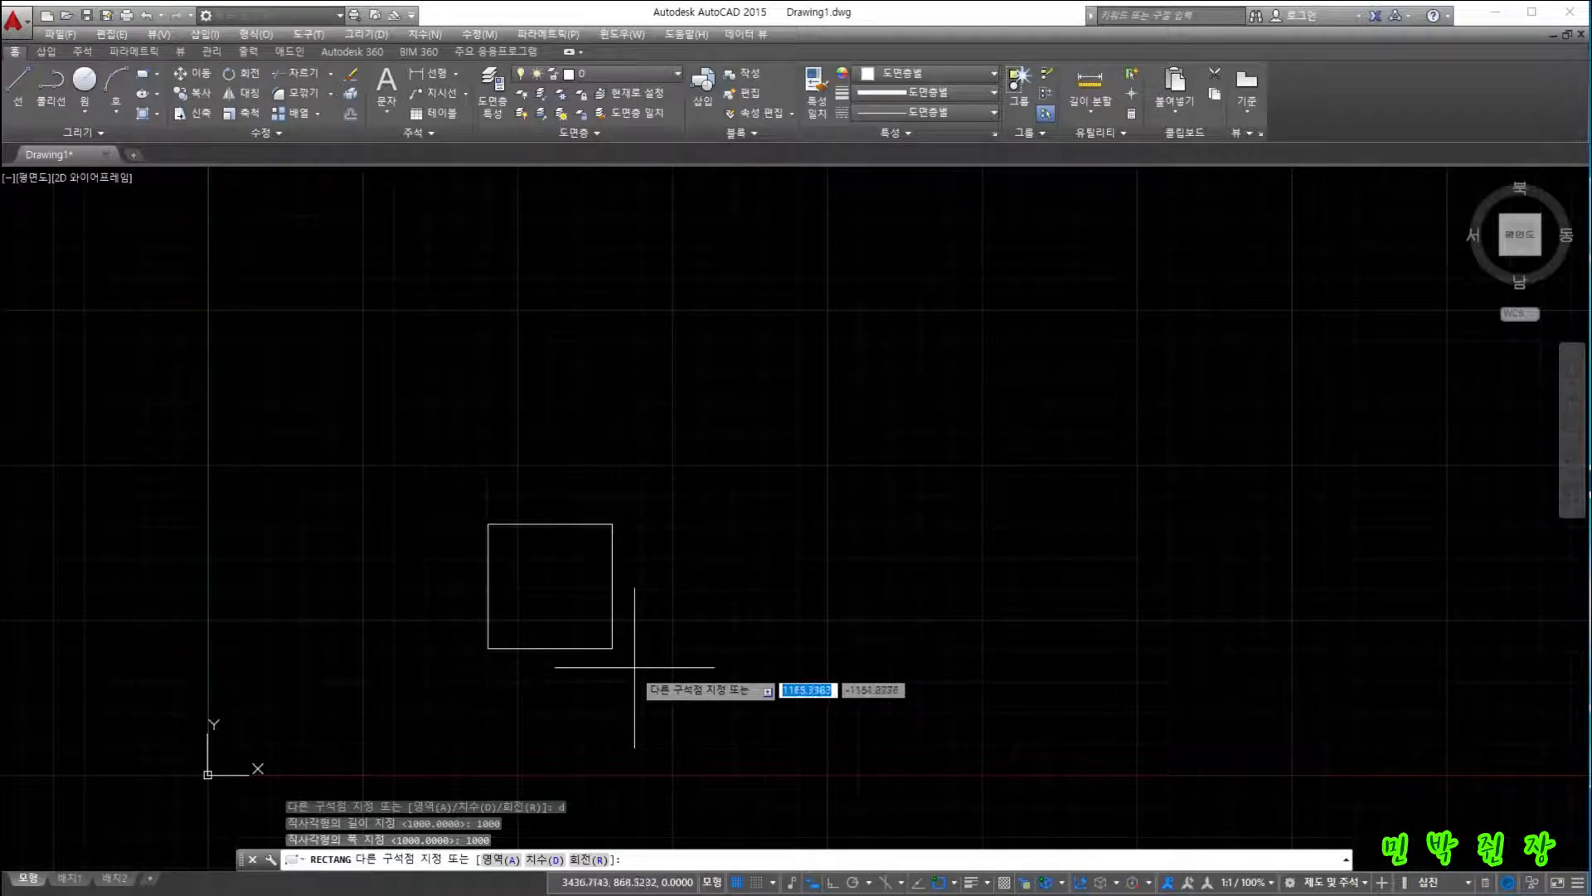
click(607, 429)
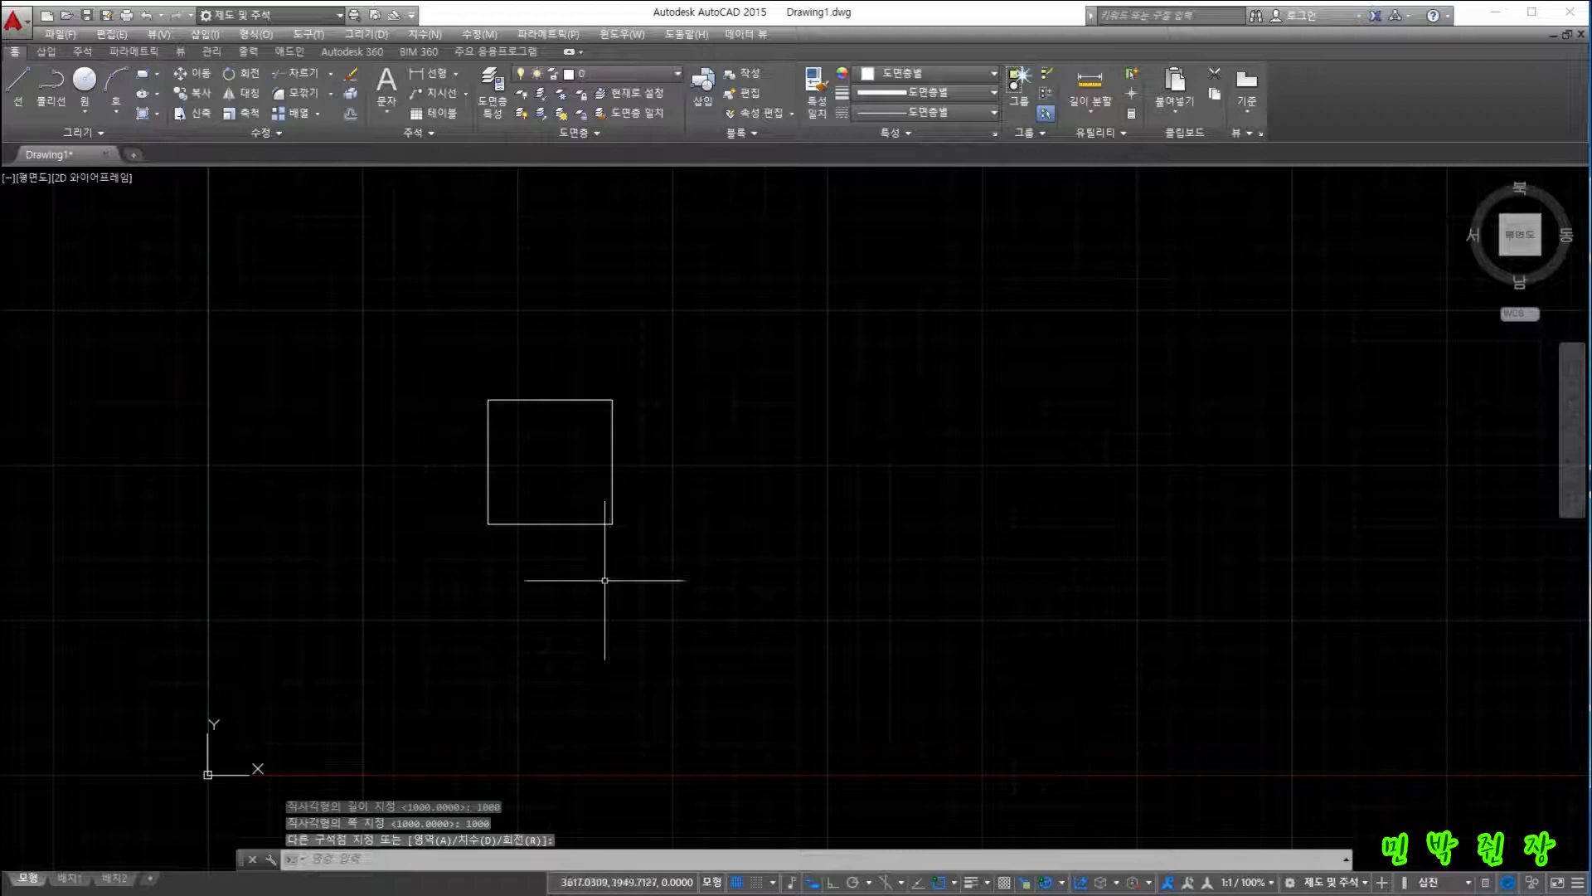
Draw a single diagonal line beside the square, sloping down from upper left to lower right.
click(62, 131)
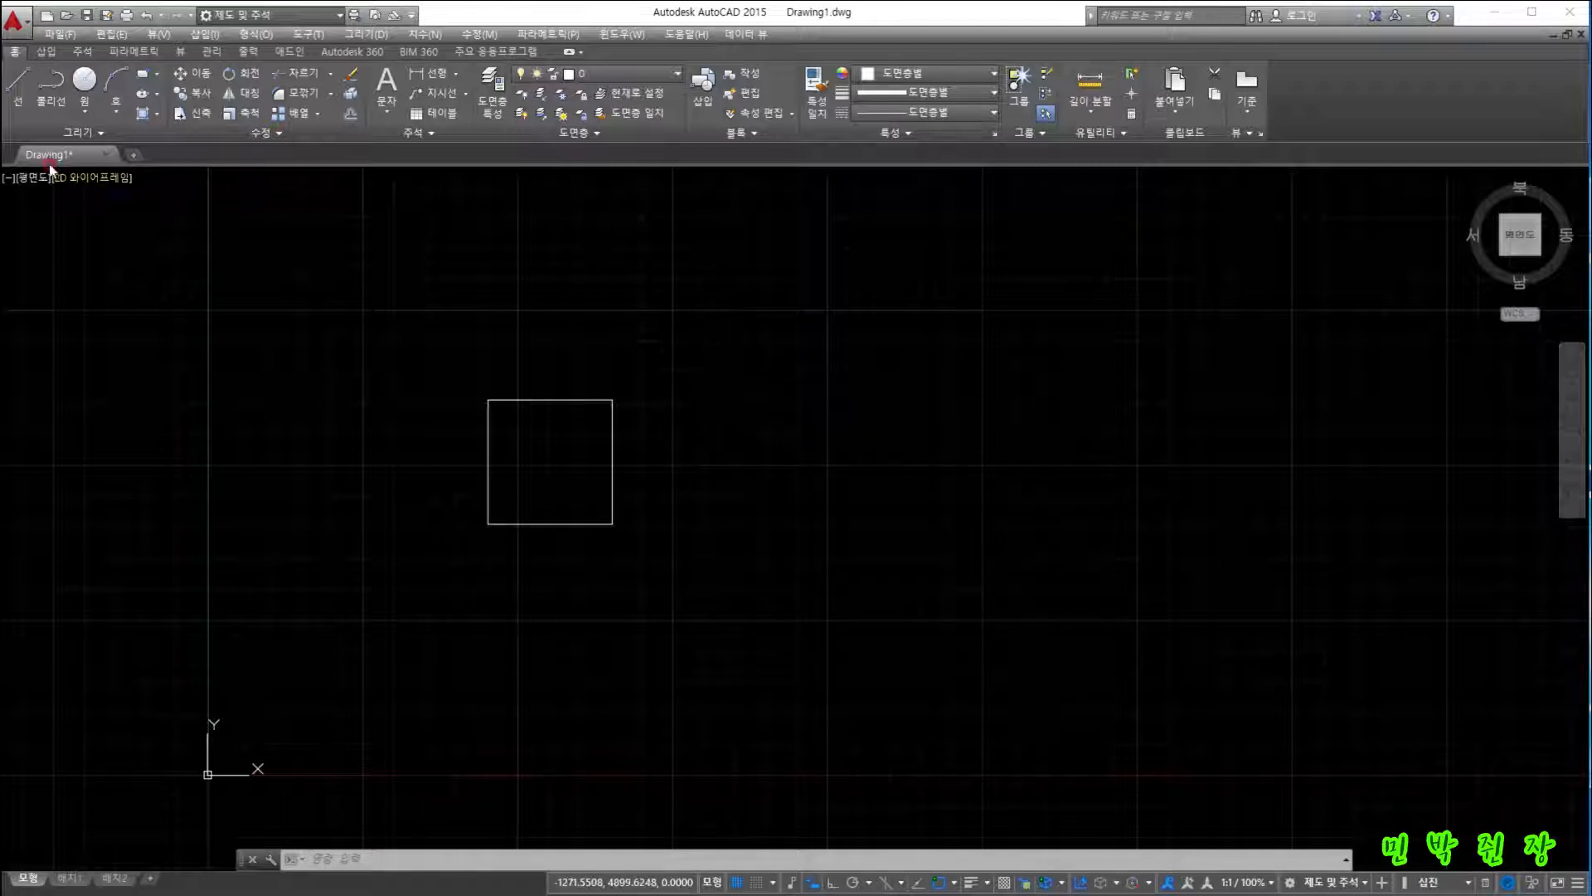
click(18, 80)
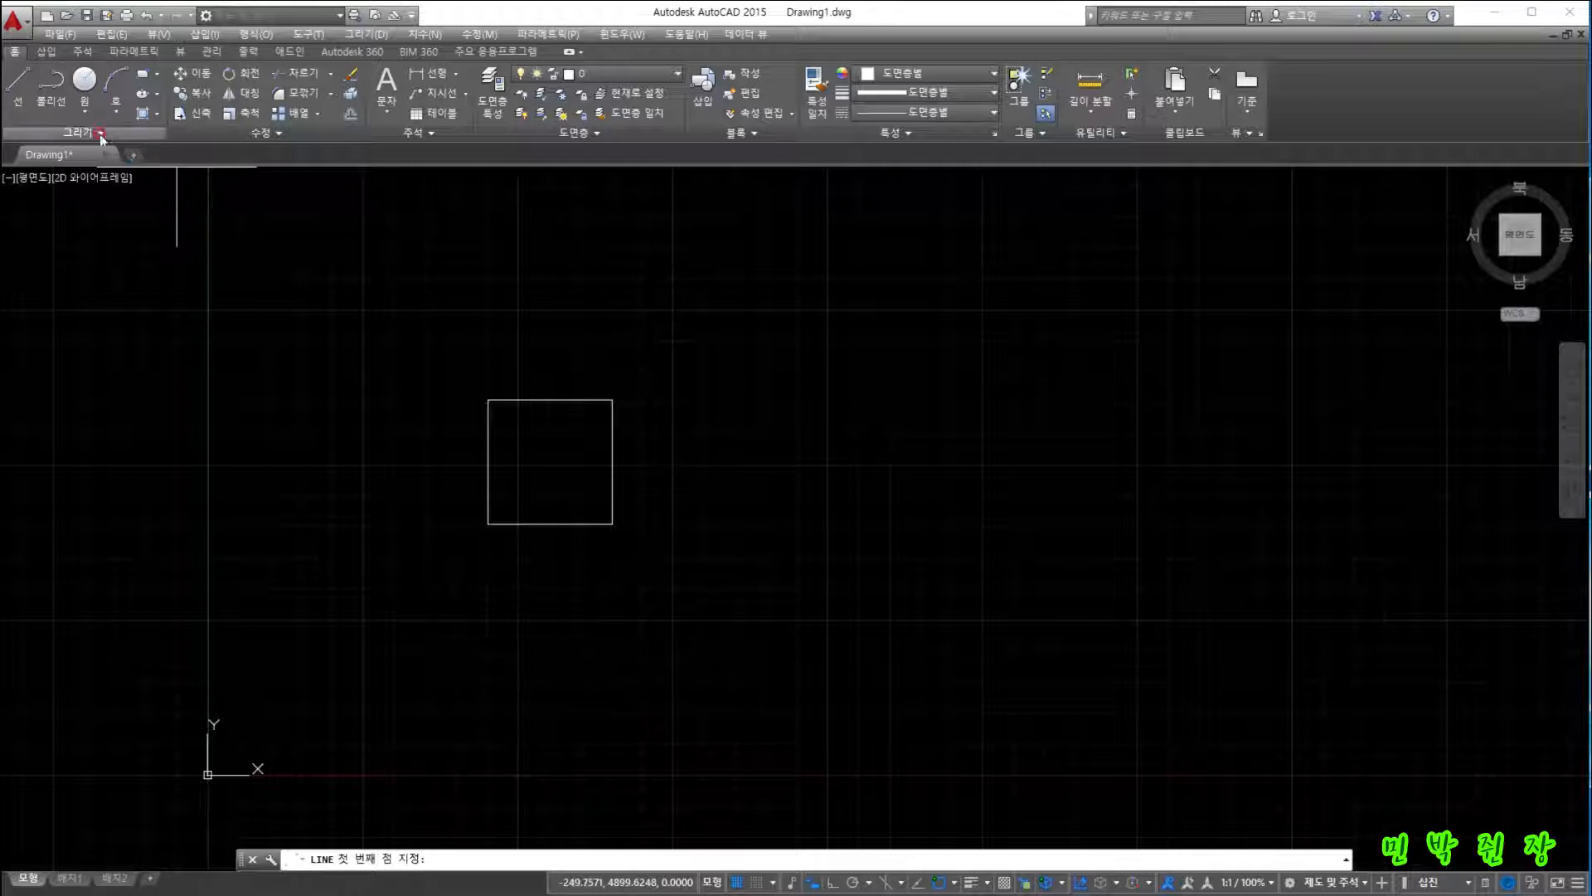
click(18, 81)
click(783, 219)
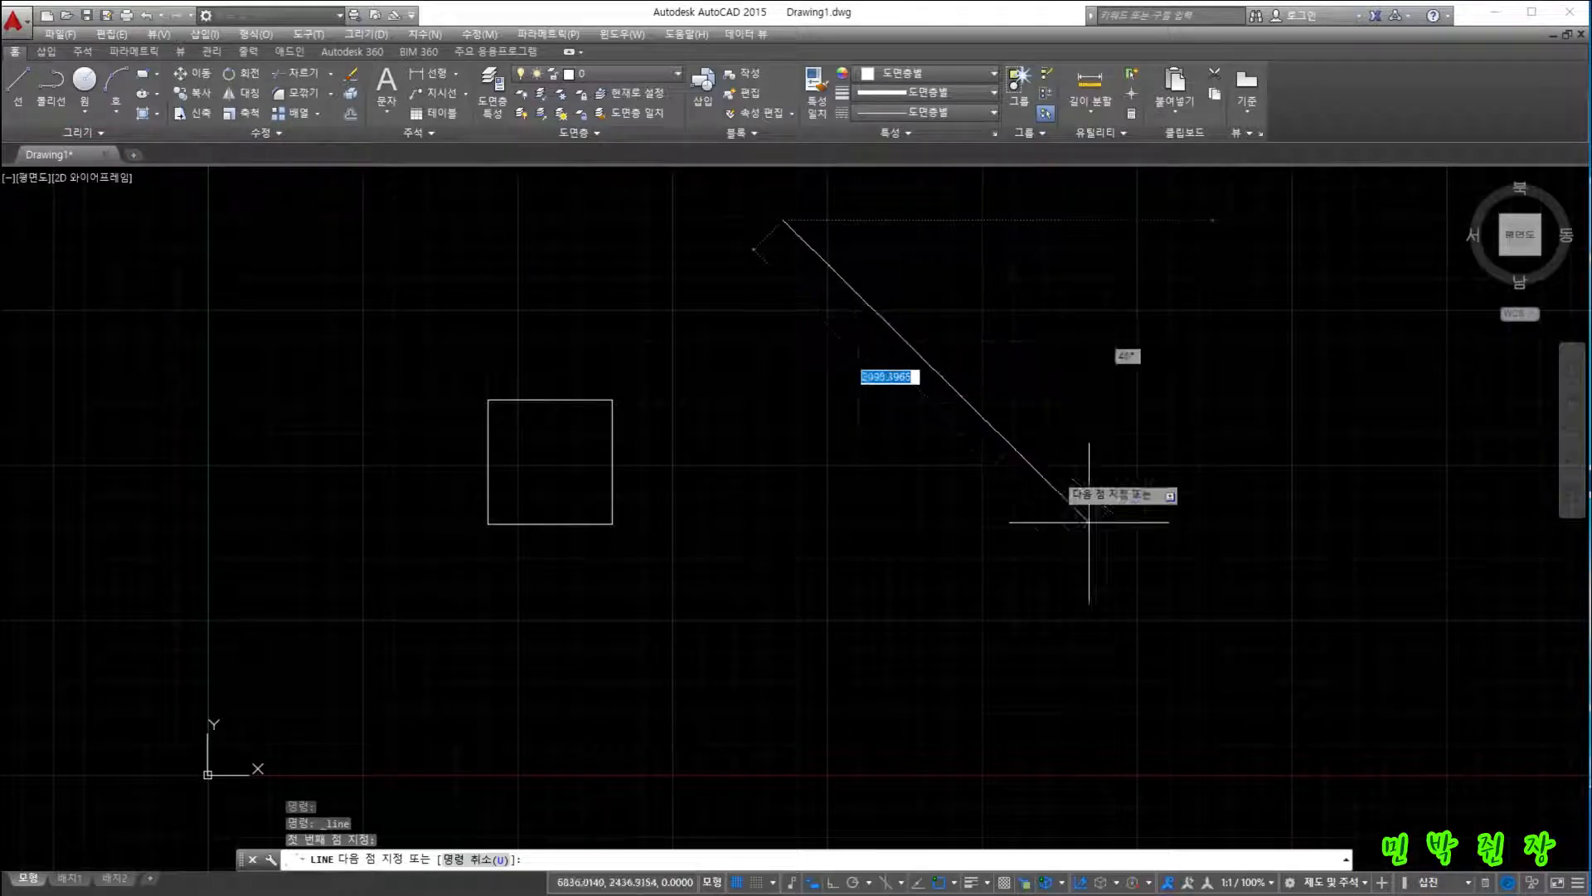
click(1180, 705)
key(Escape)
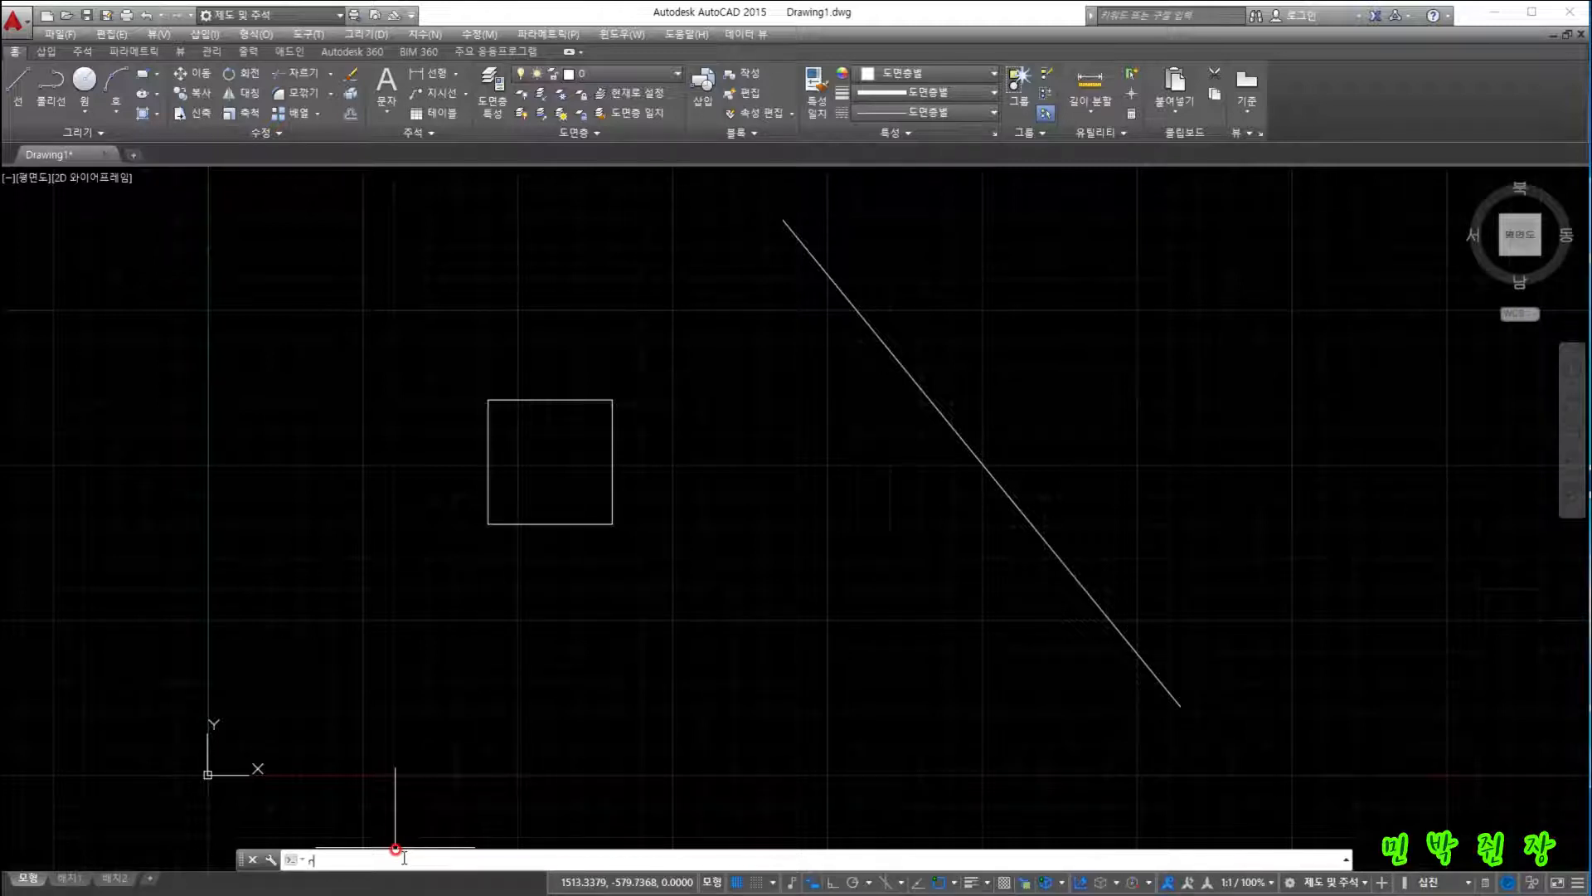
Rotate the square freehand by about 300 degrees around its lower-right corner using the RO command.
text(ota)
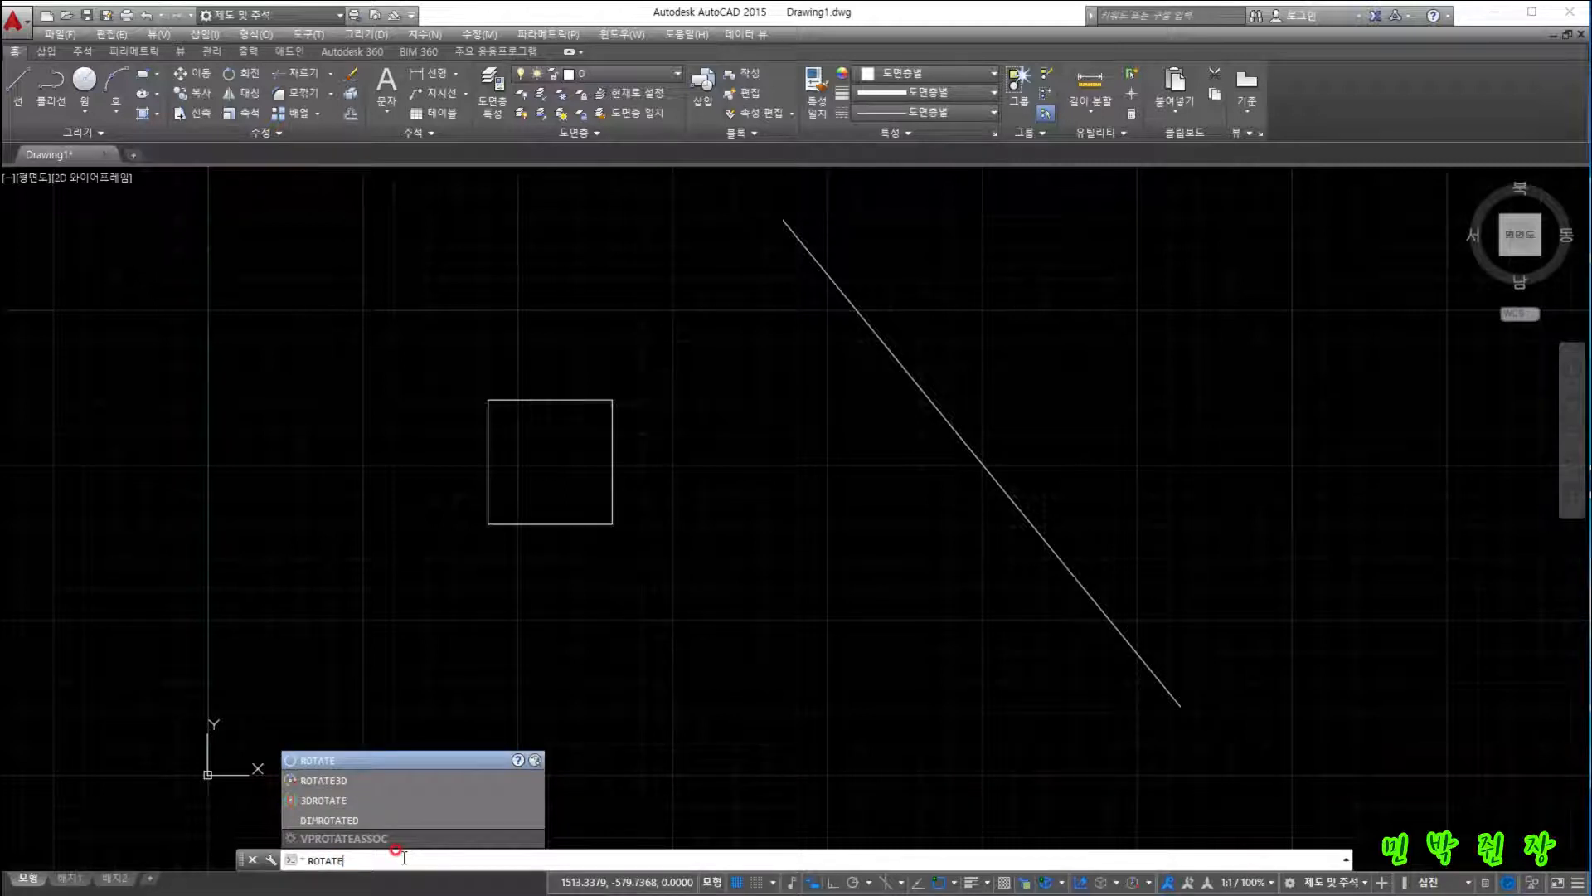
key(BackSpace)
key(BackSpace)
key(BackSpace)
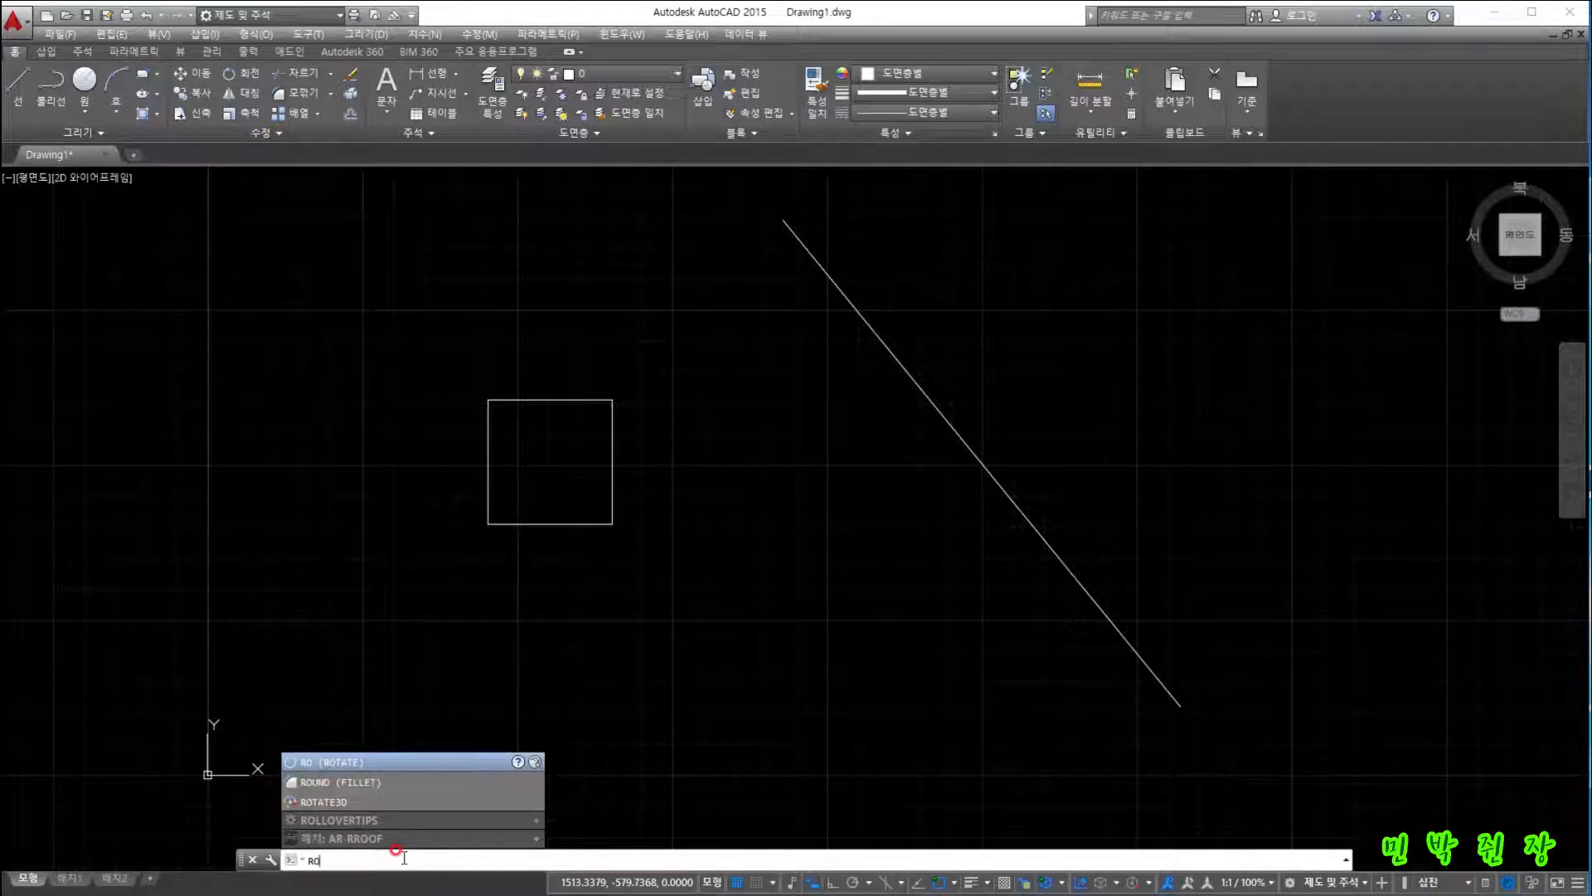
mouse_move(306, 768)
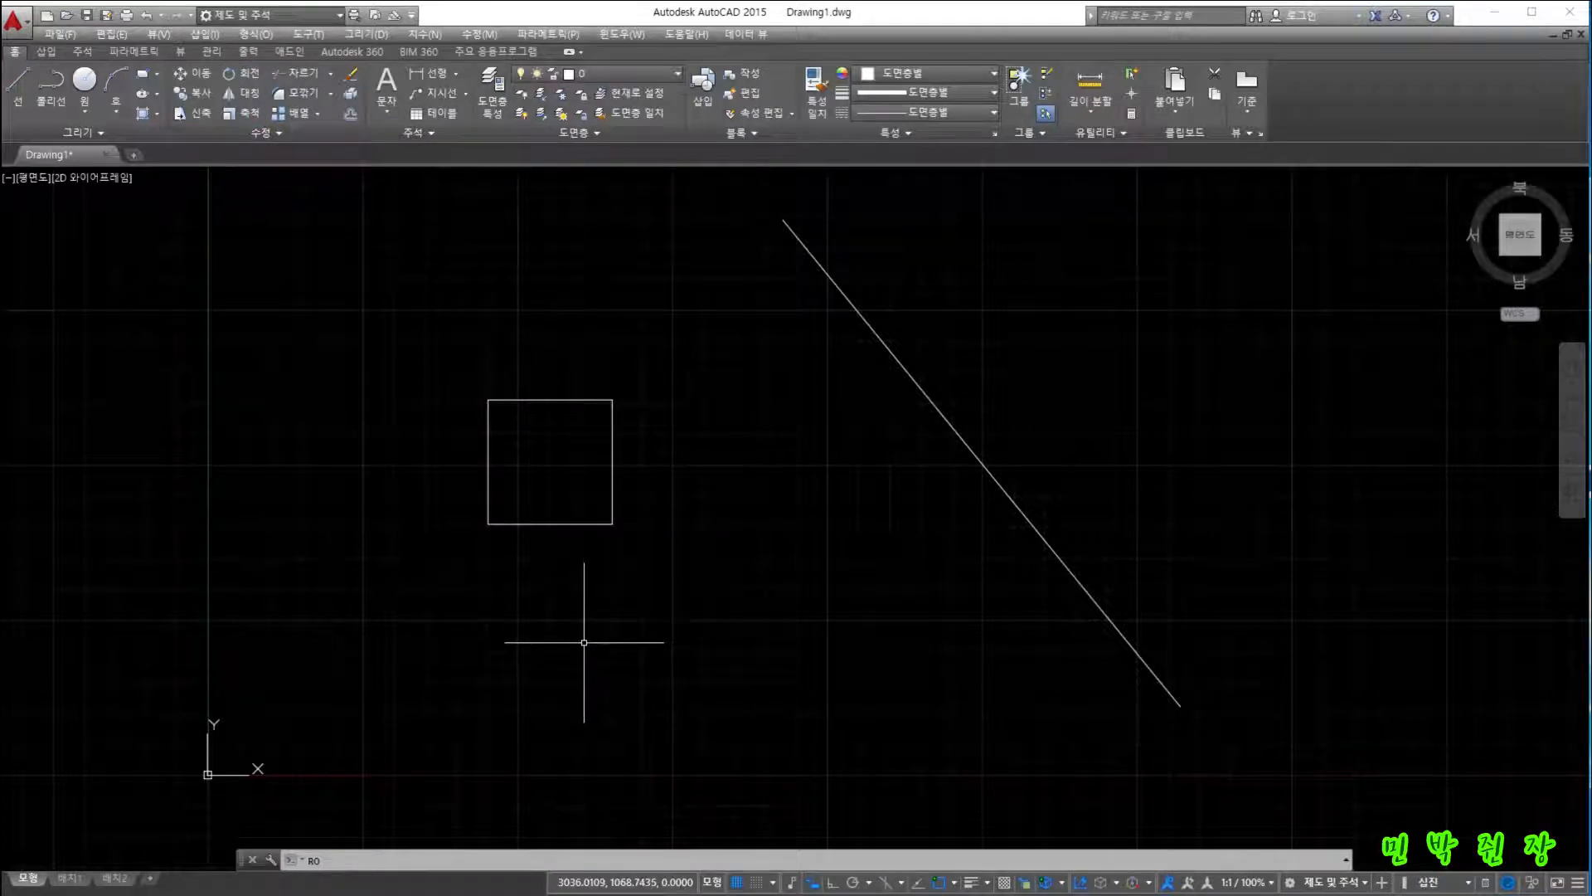
click(341, 859)
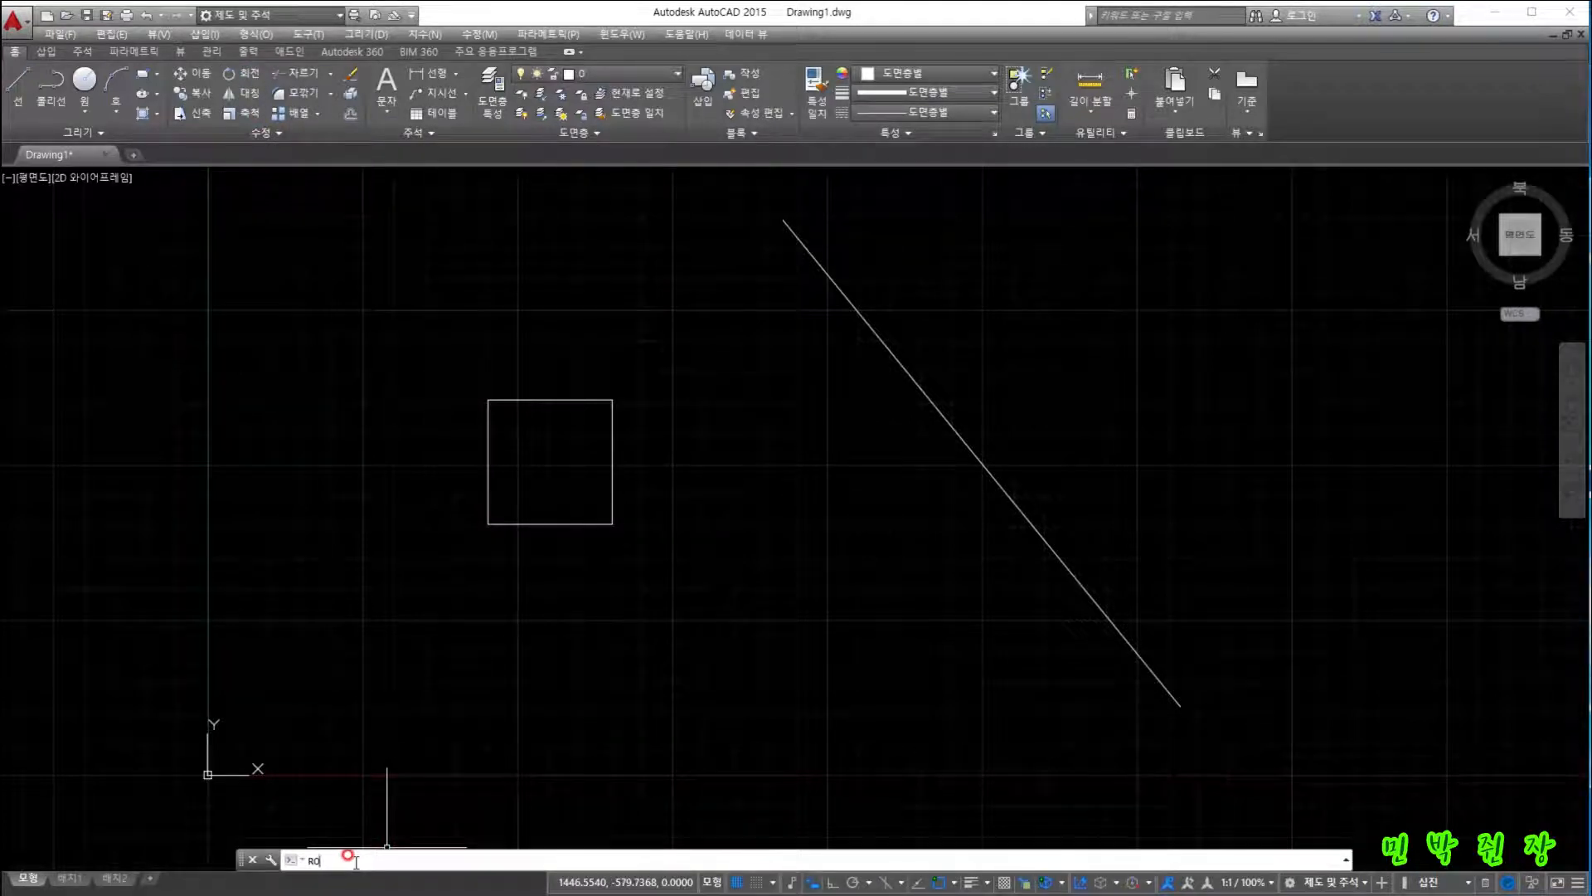
key(Return)
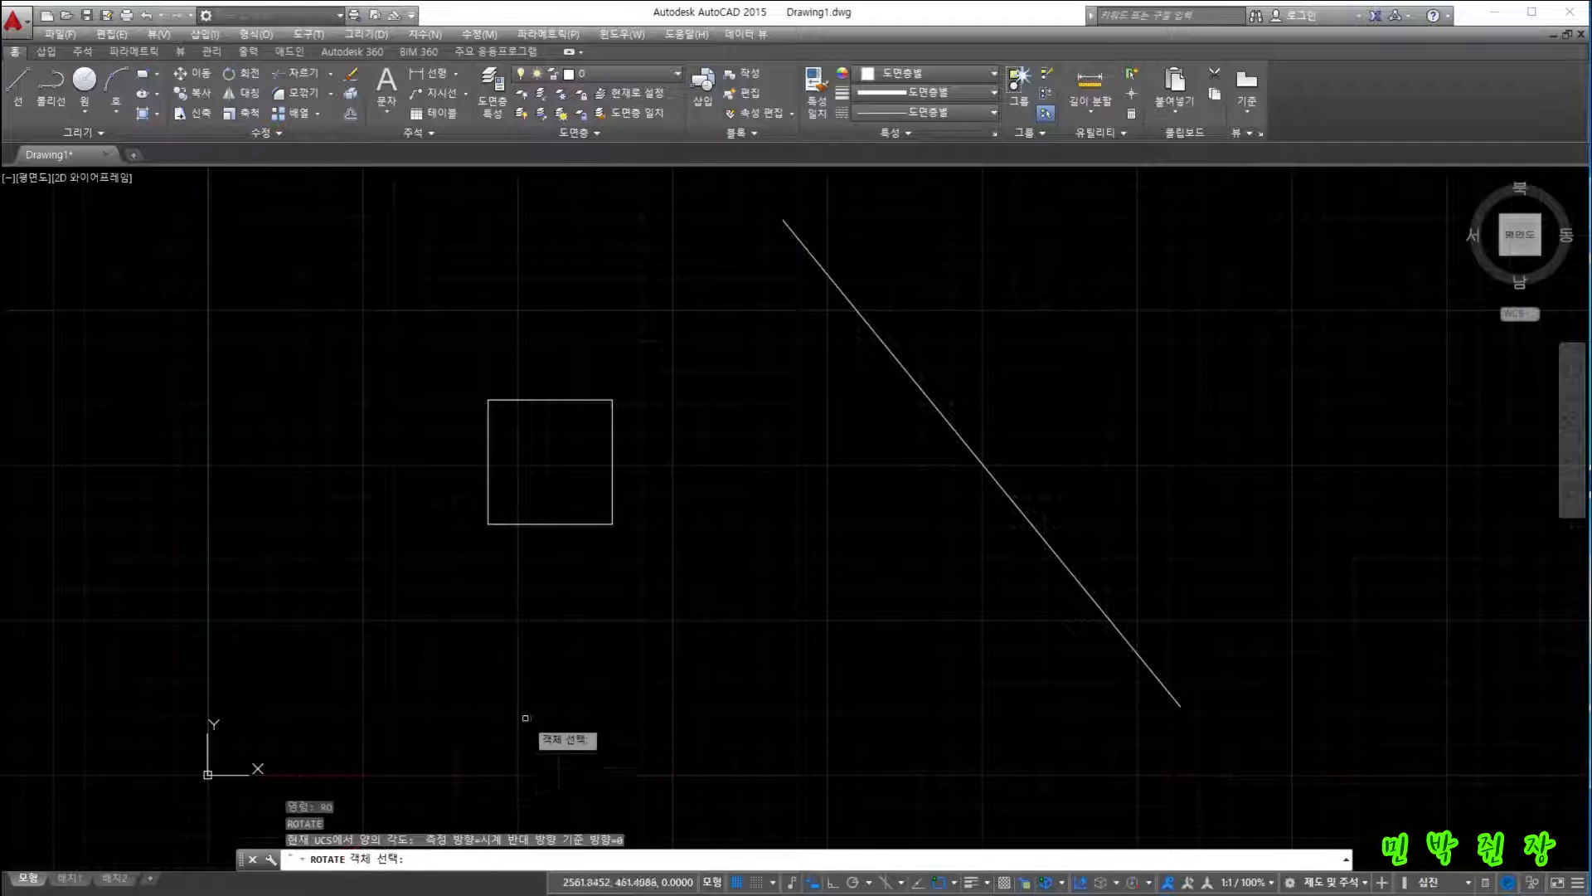
click(462, 341)
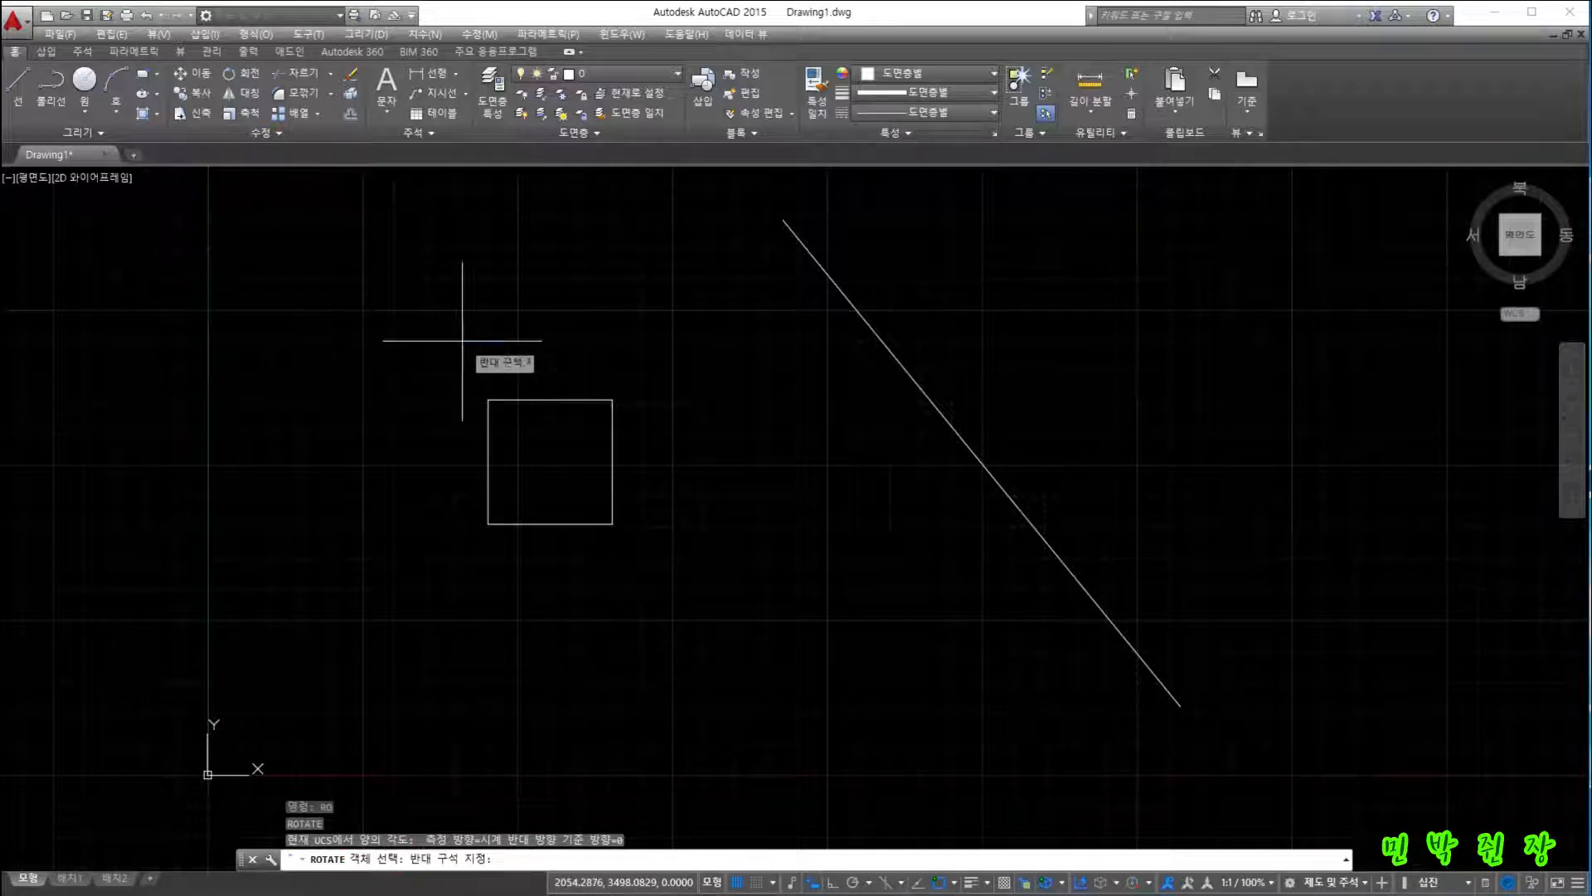
click(714, 560)
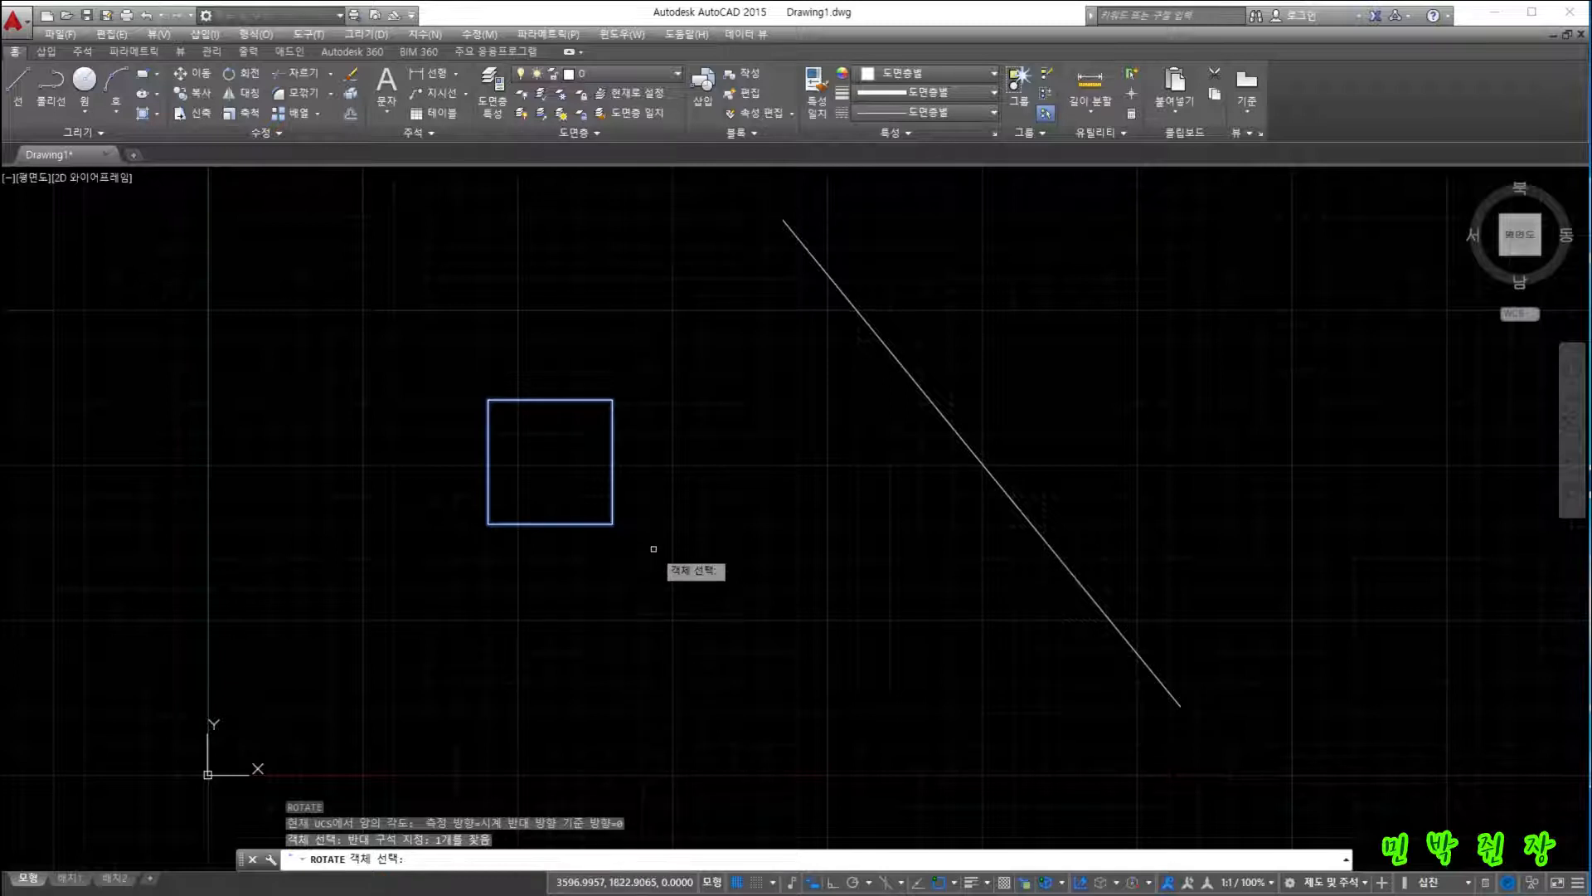
key(Return)
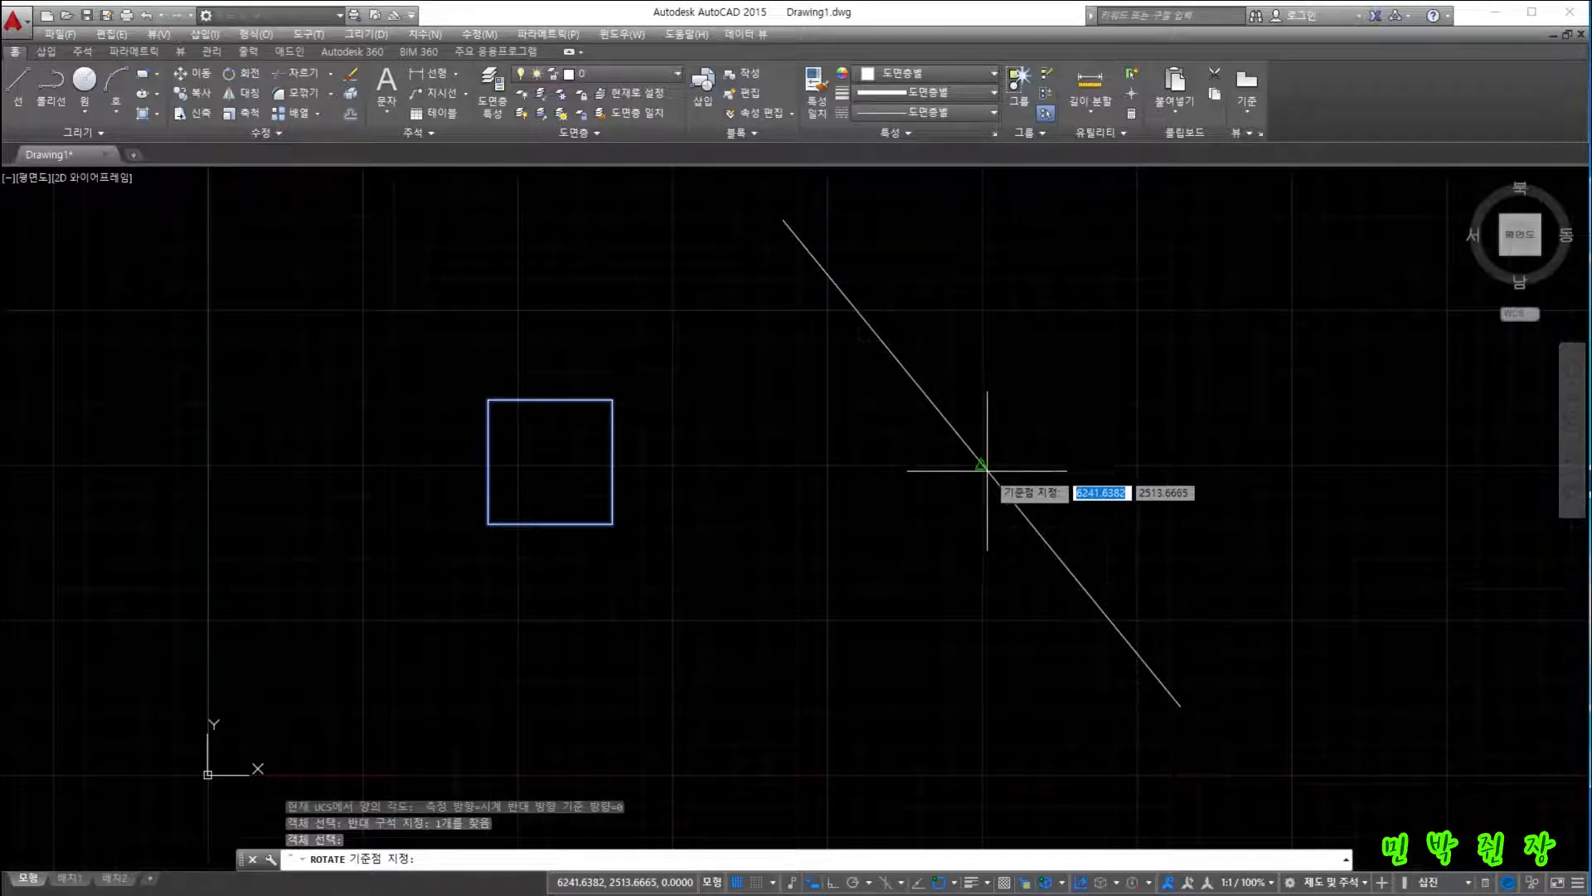
click(613, 524)
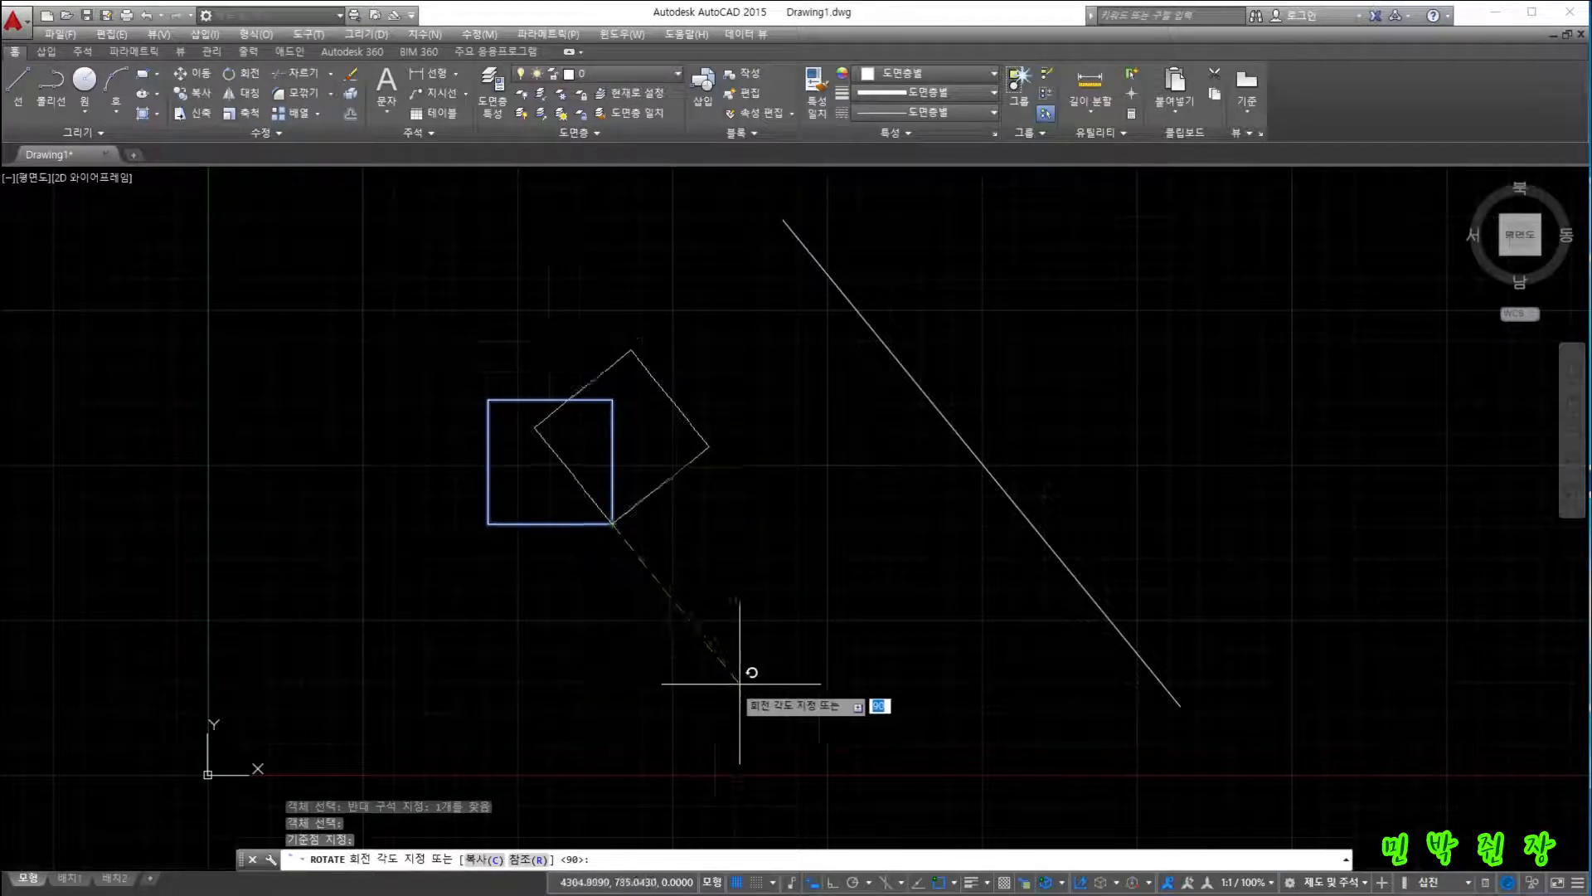
click(688, 653)
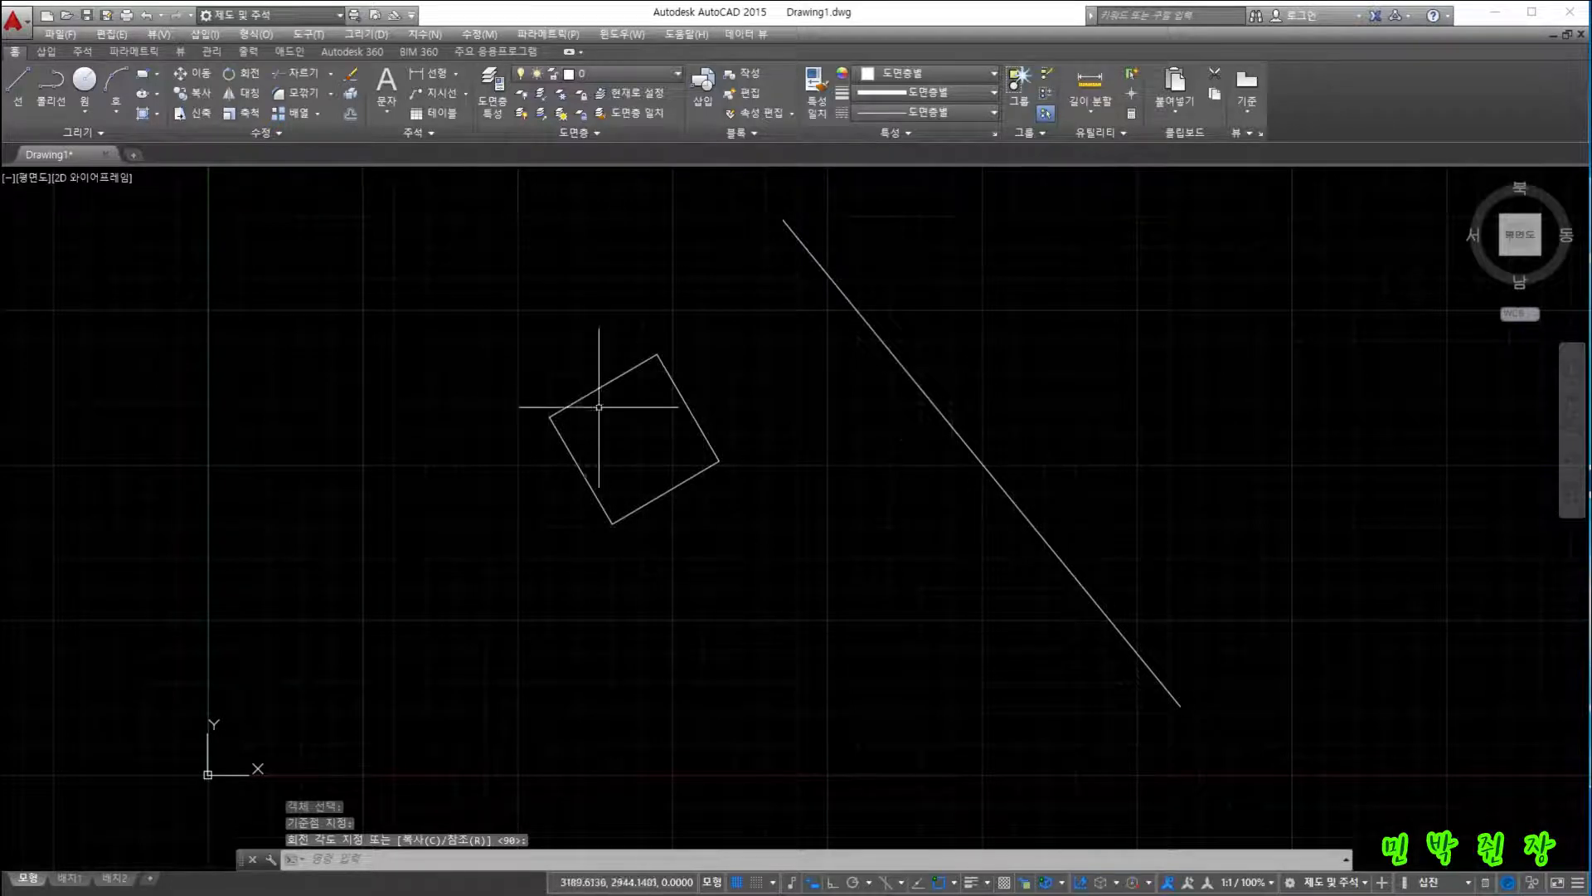
Move the tilted square by its lowest corner onto the midpoint of the diagonal line.
click(486, 331)
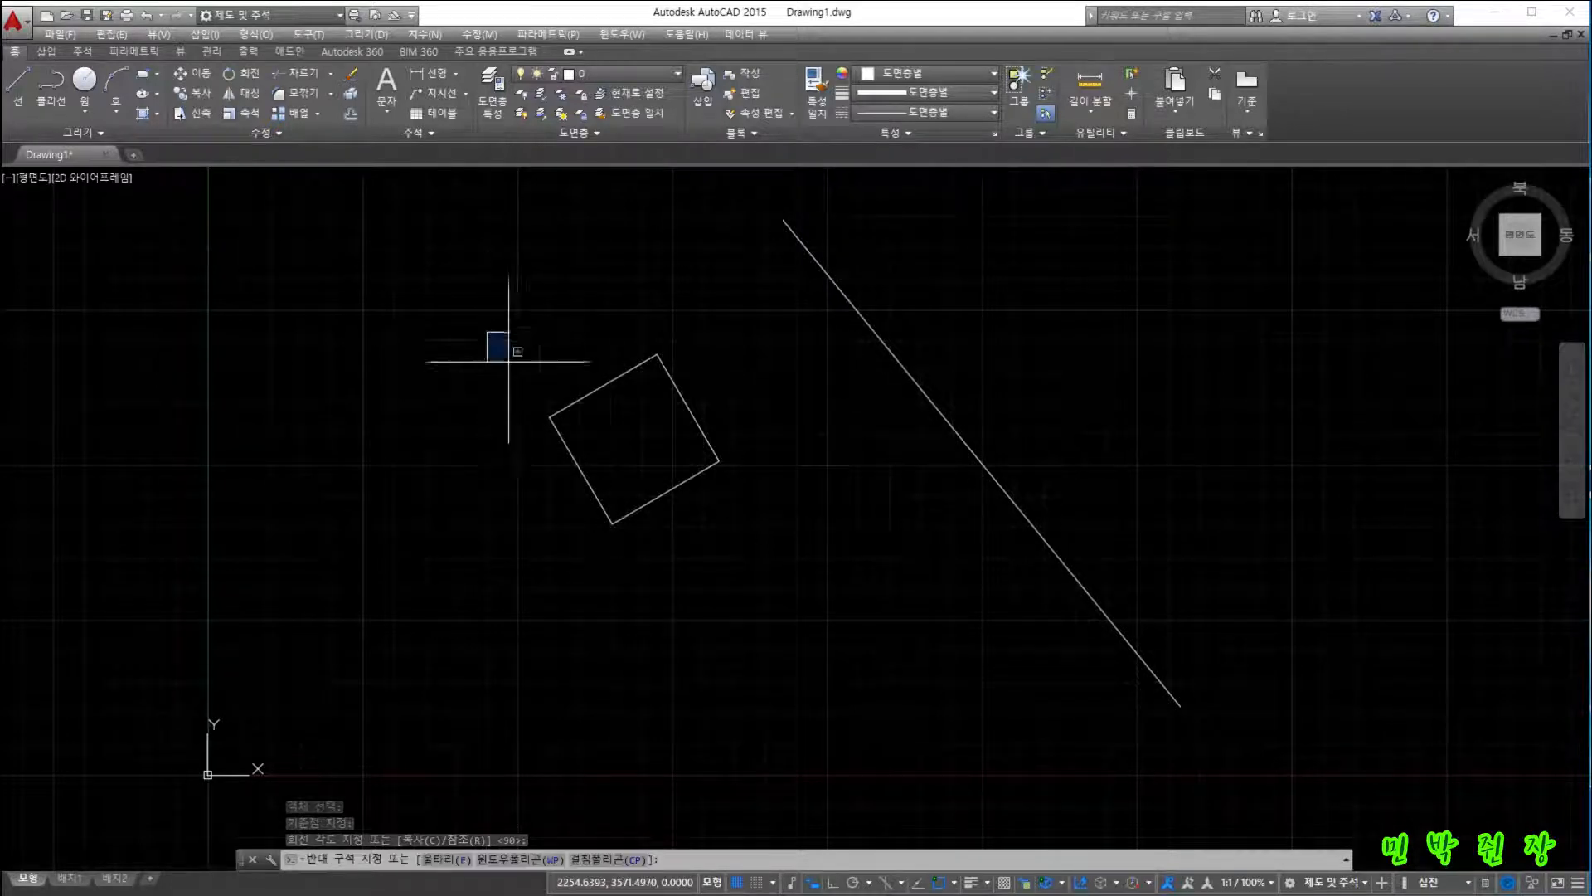
click(760, 603)
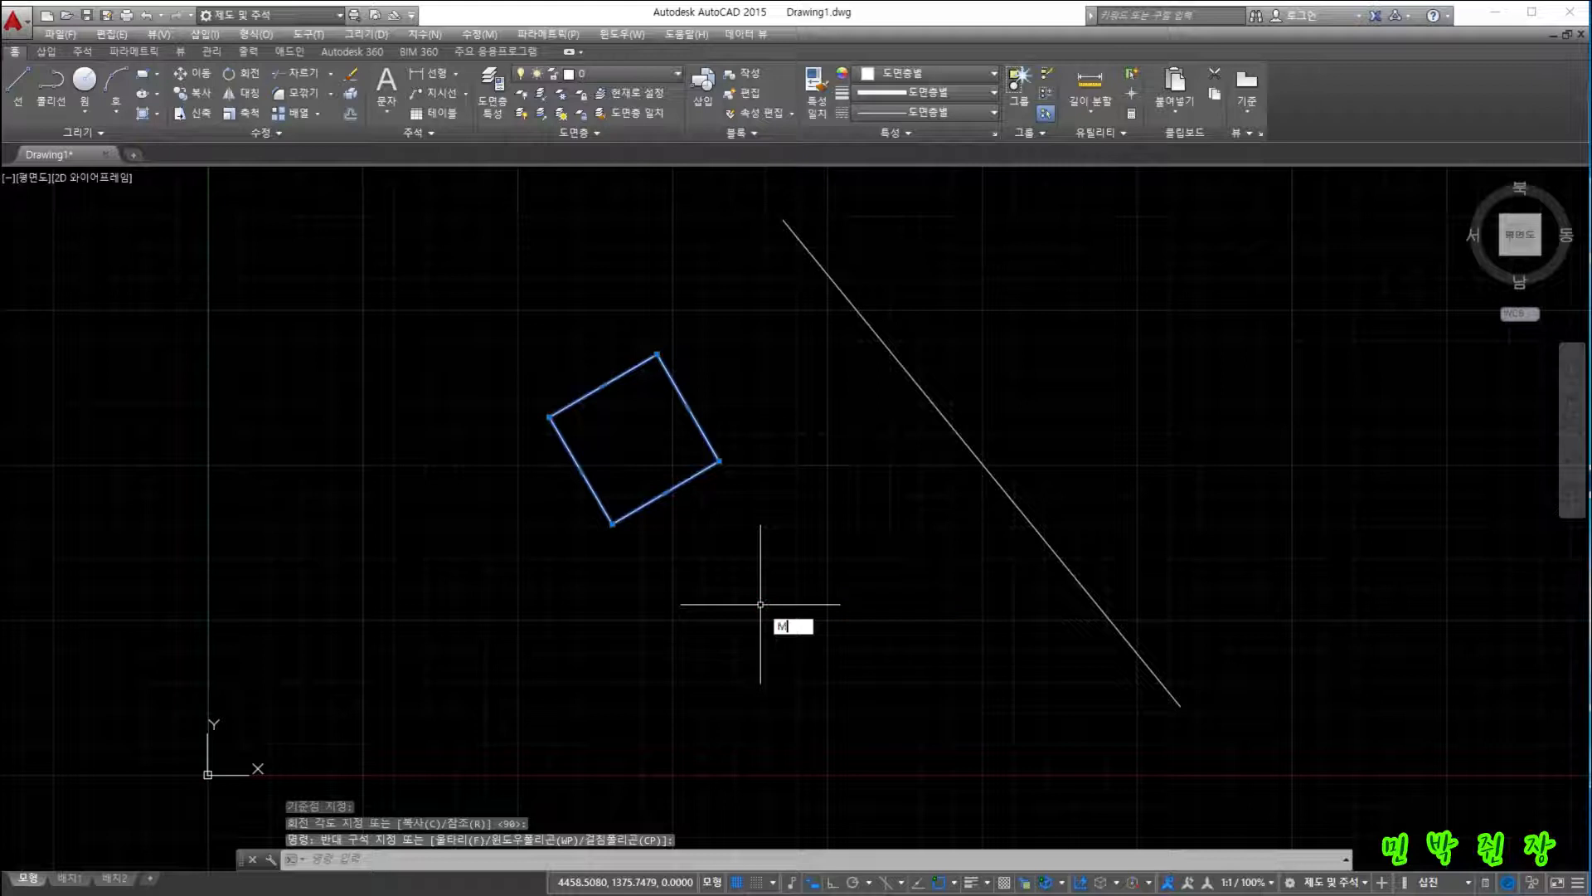
key(Return)
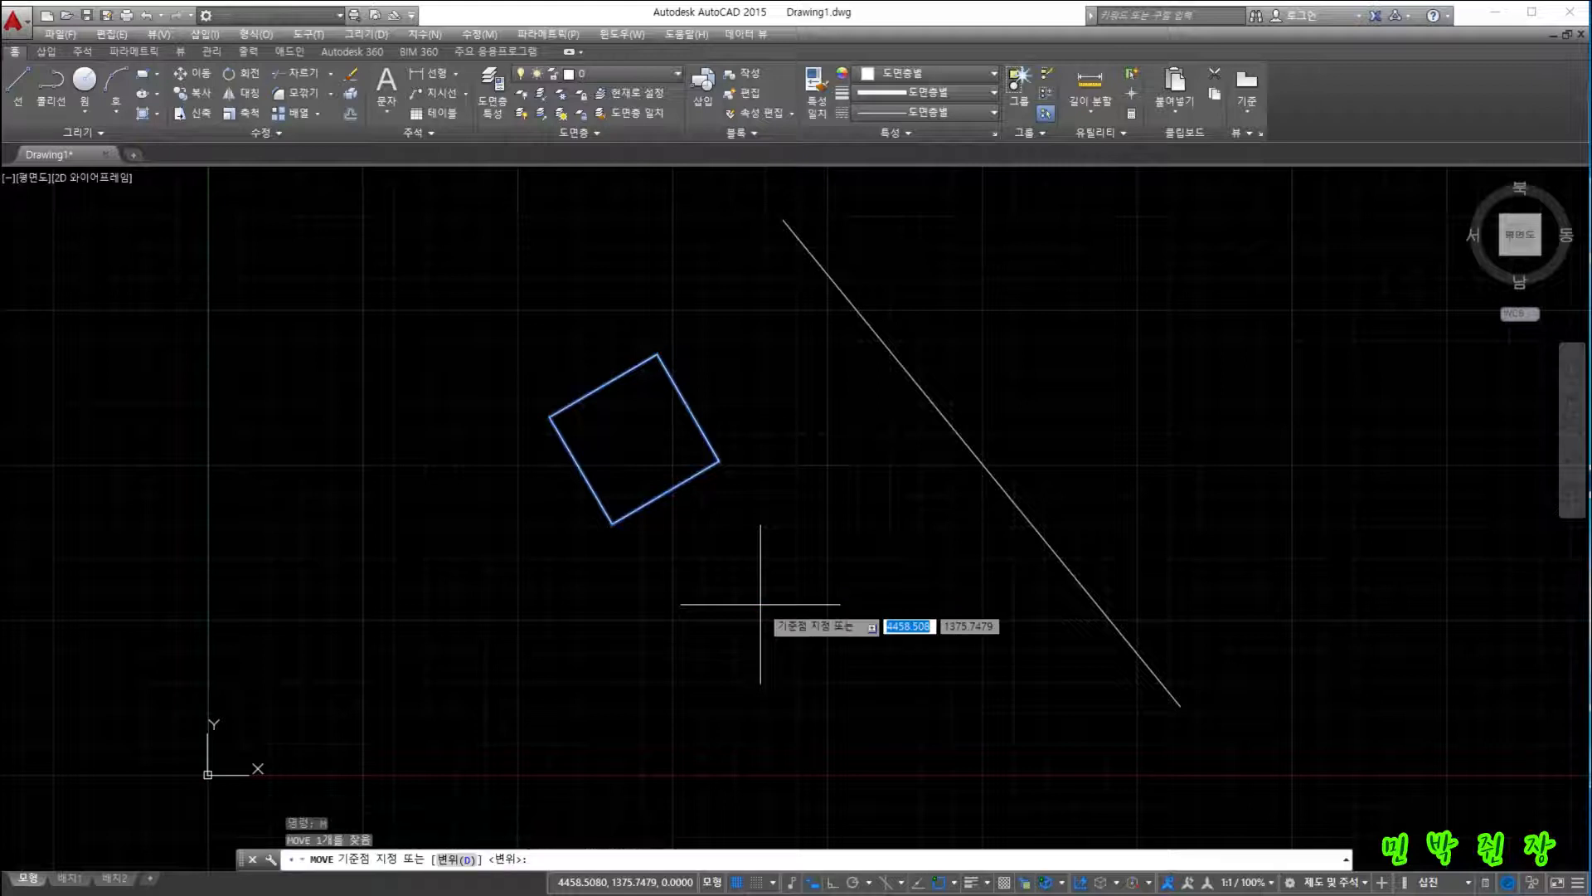
click(613, 521)
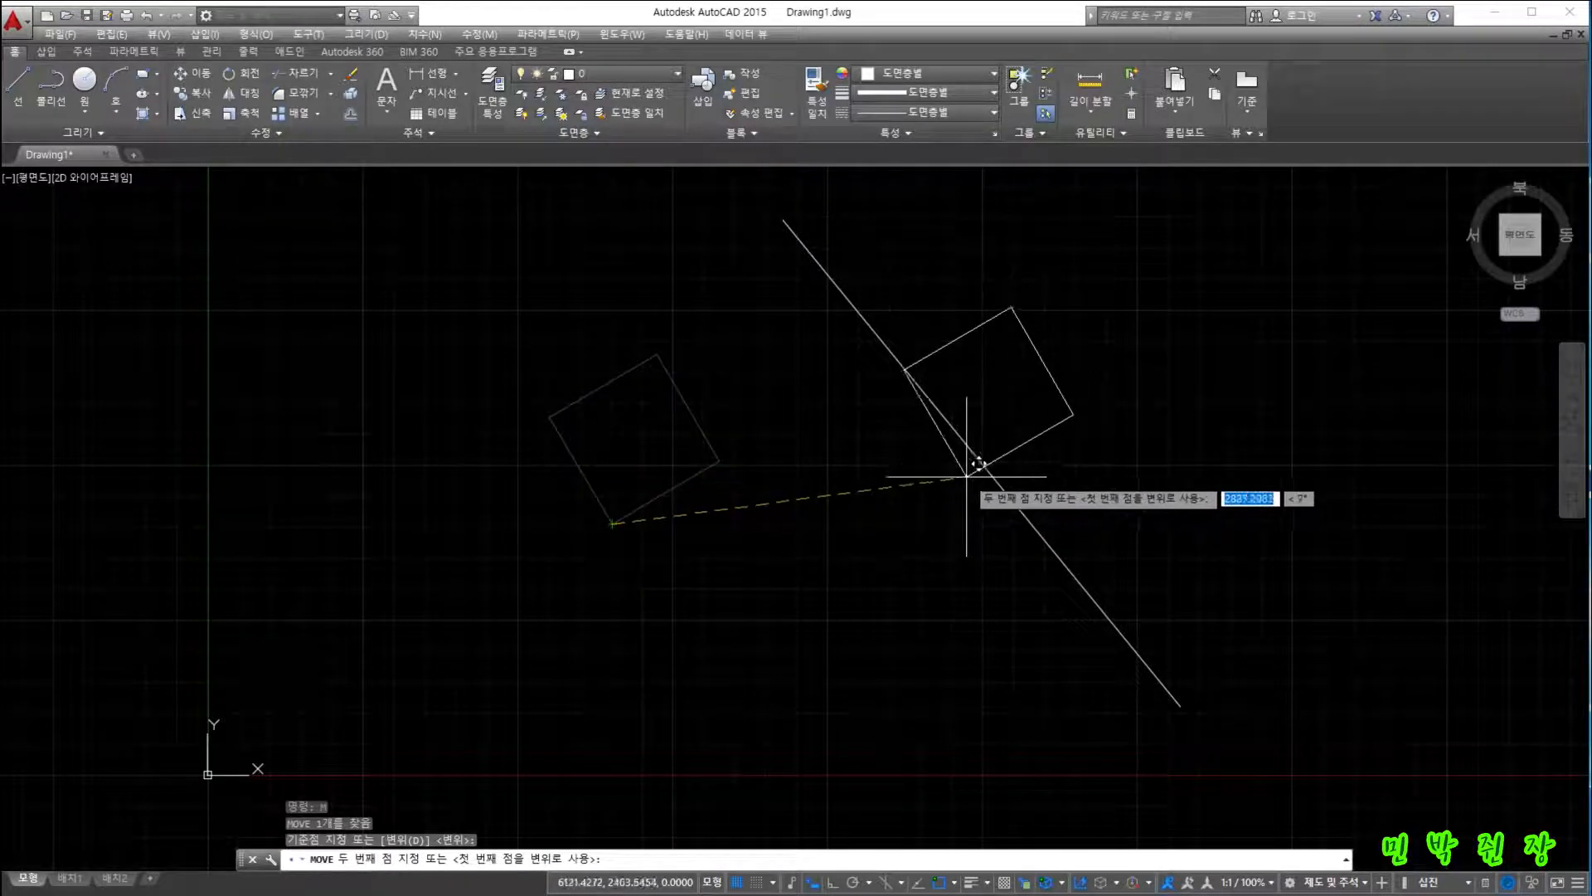
click(976, 464)
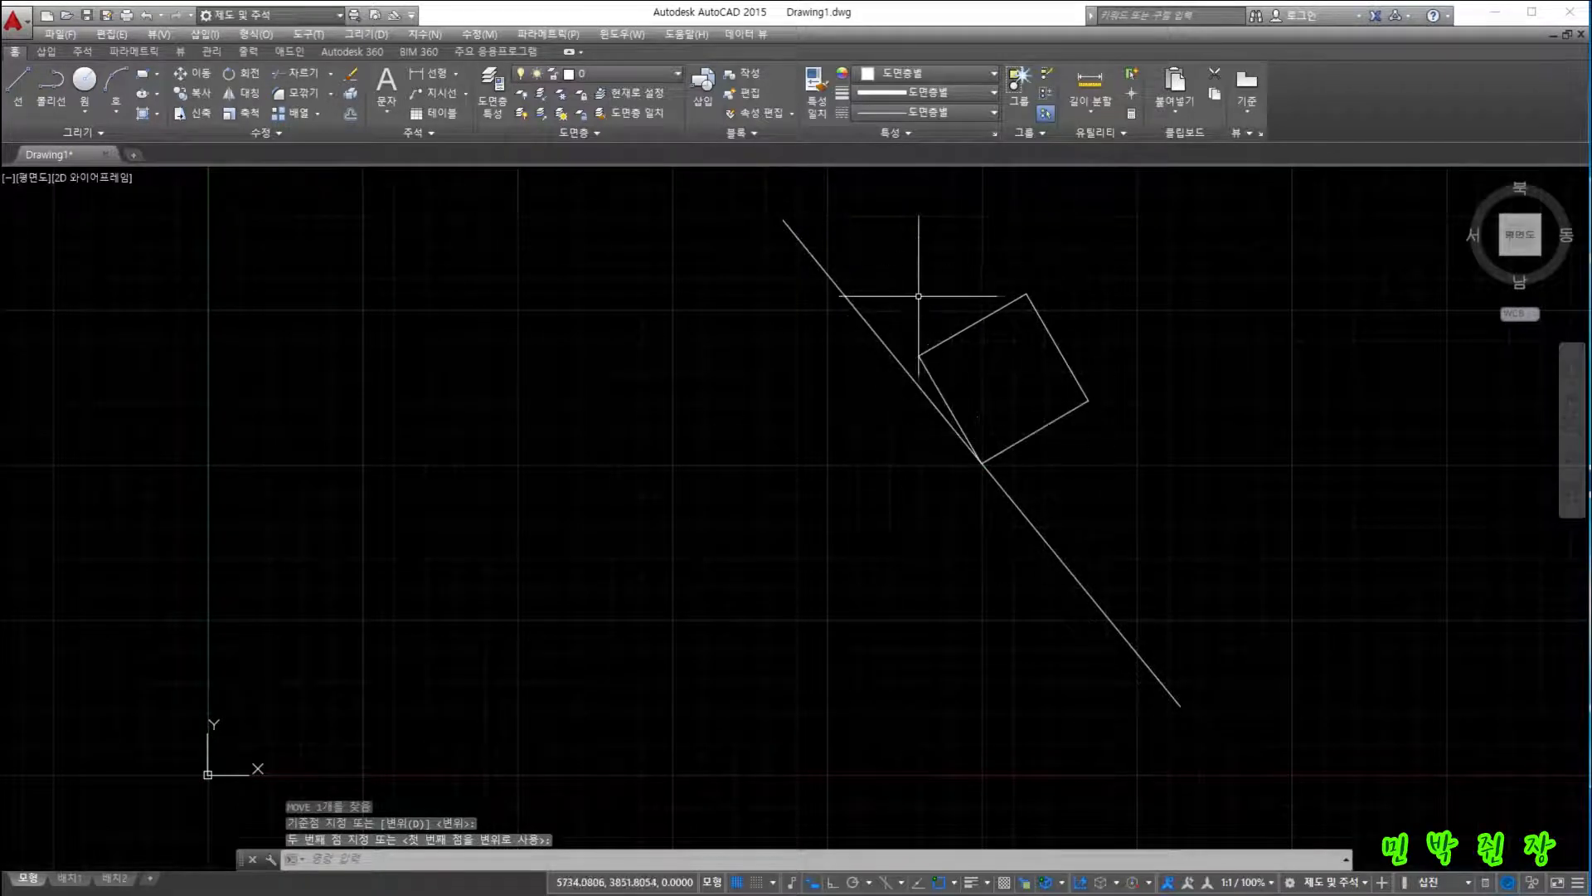
Rotate the square about its corner on the line's midpoint with the Reference option, aligning its lower-left edge to the line's upper endpoint.
click(973, 323)
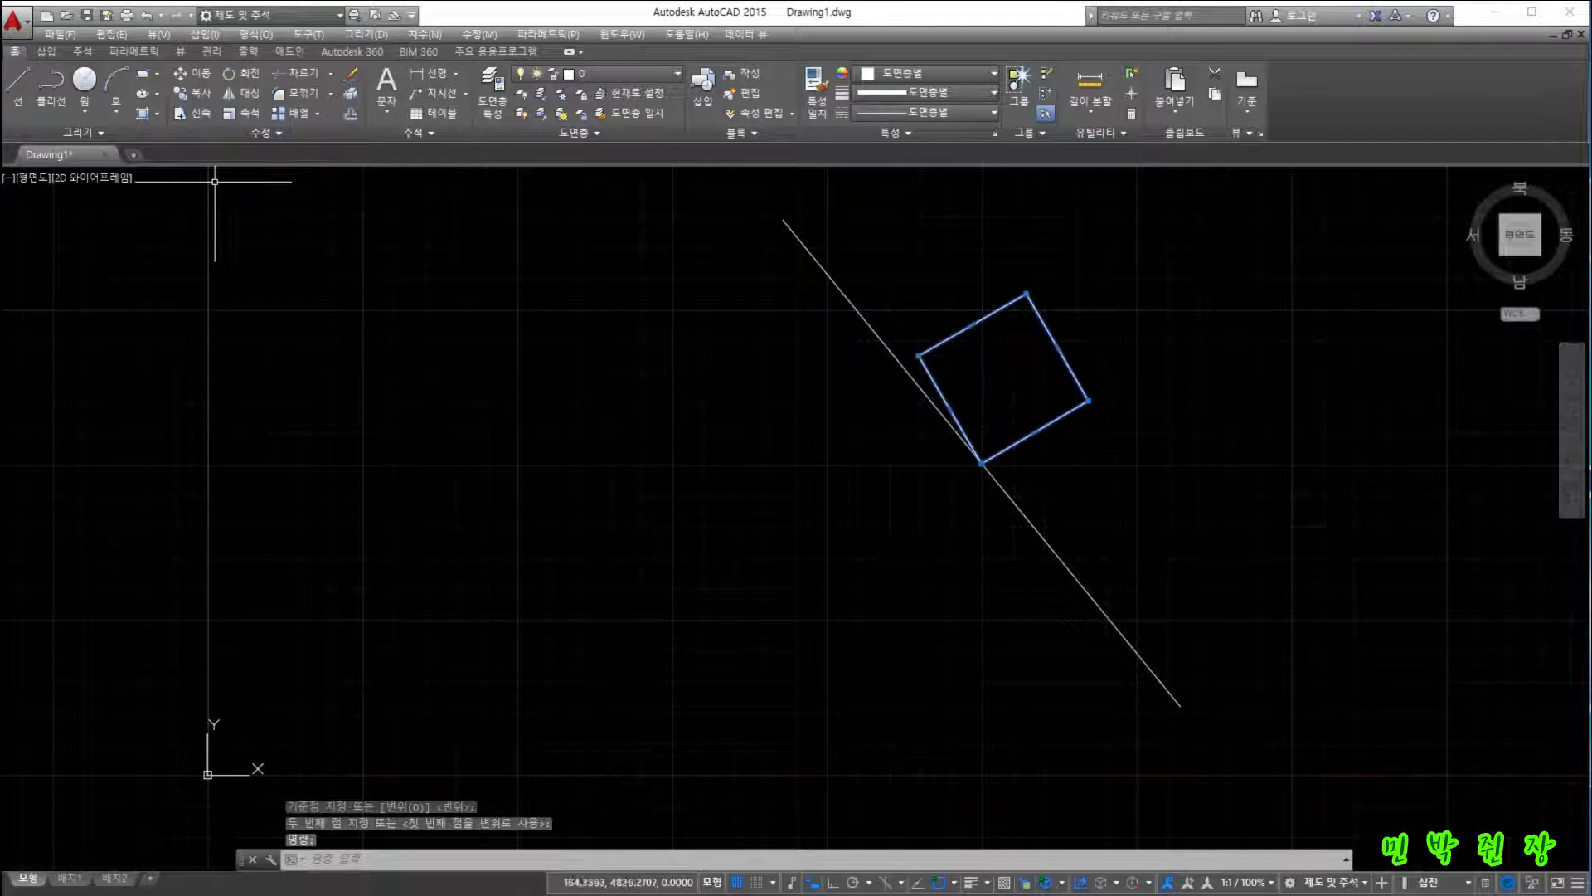
click(240, 75)
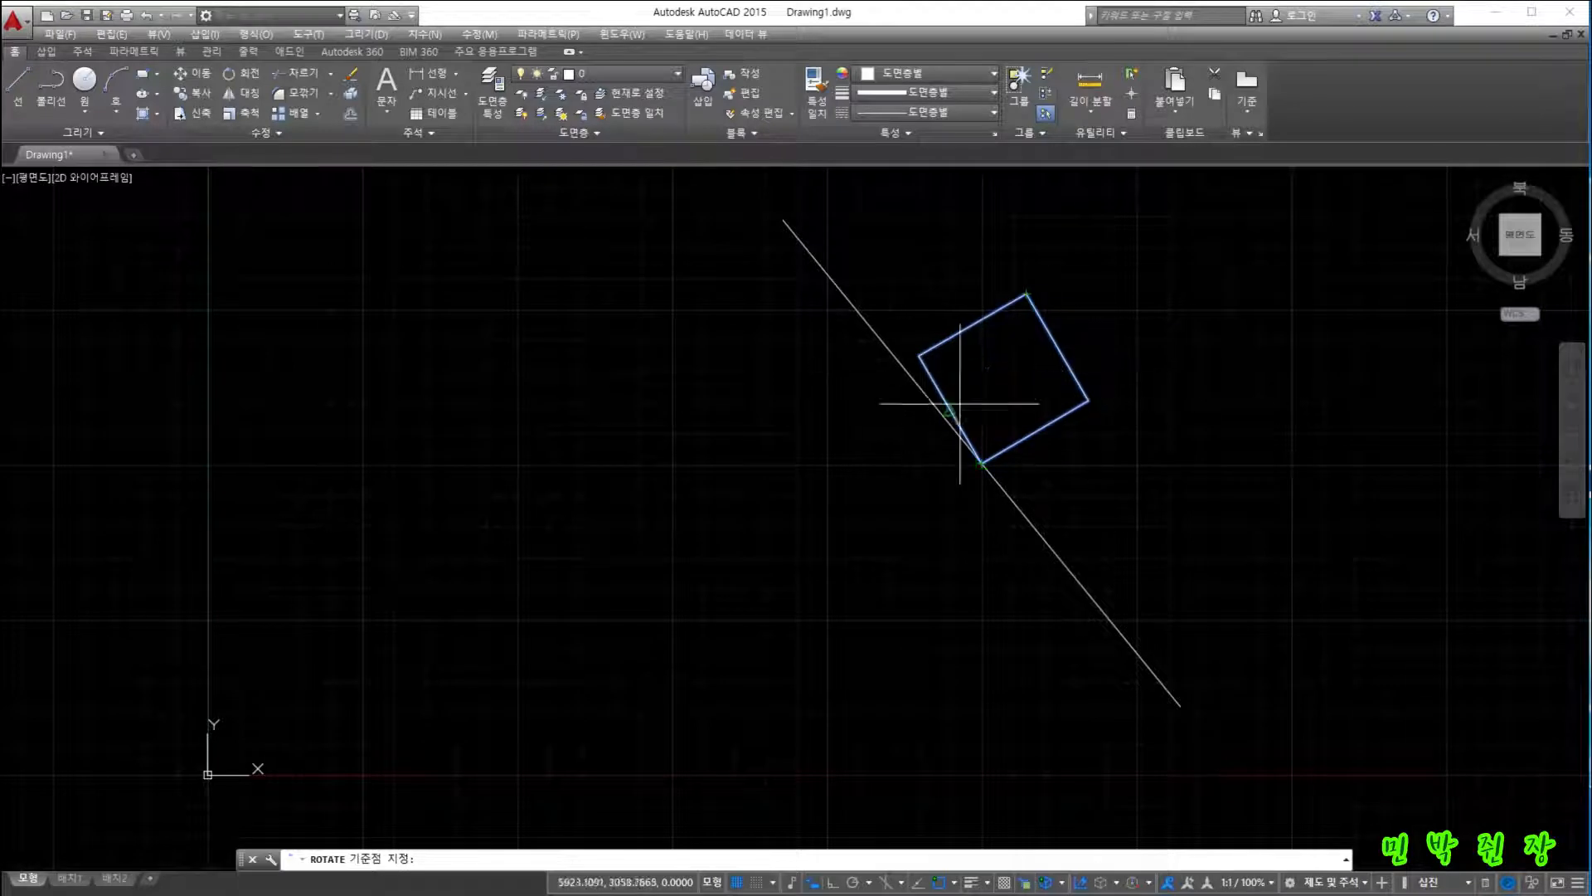
click(981, 463)
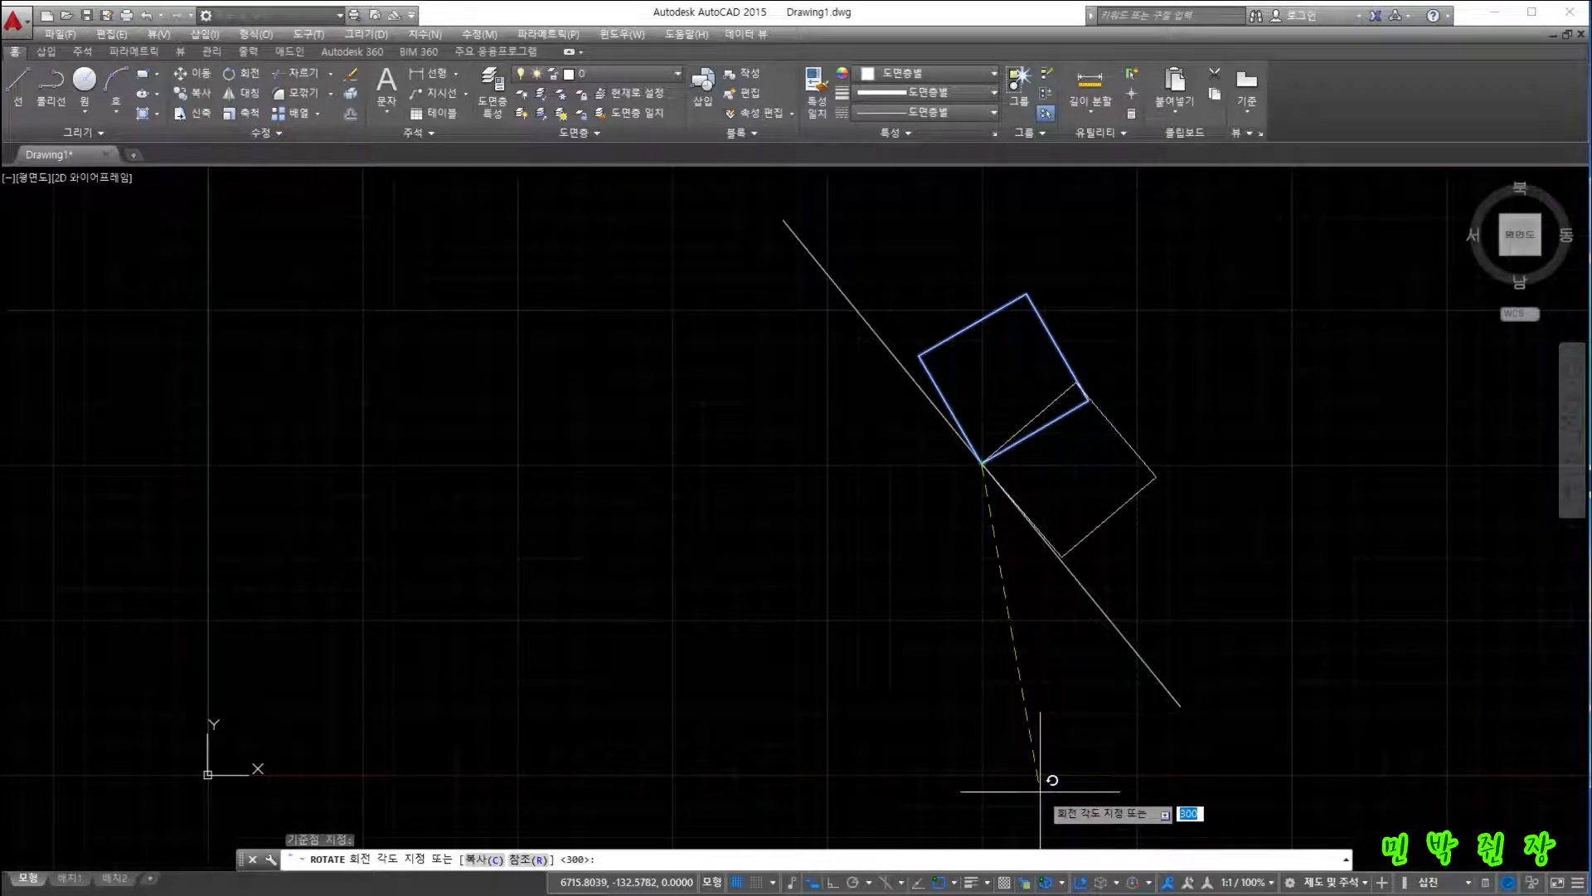
click(536, 859)
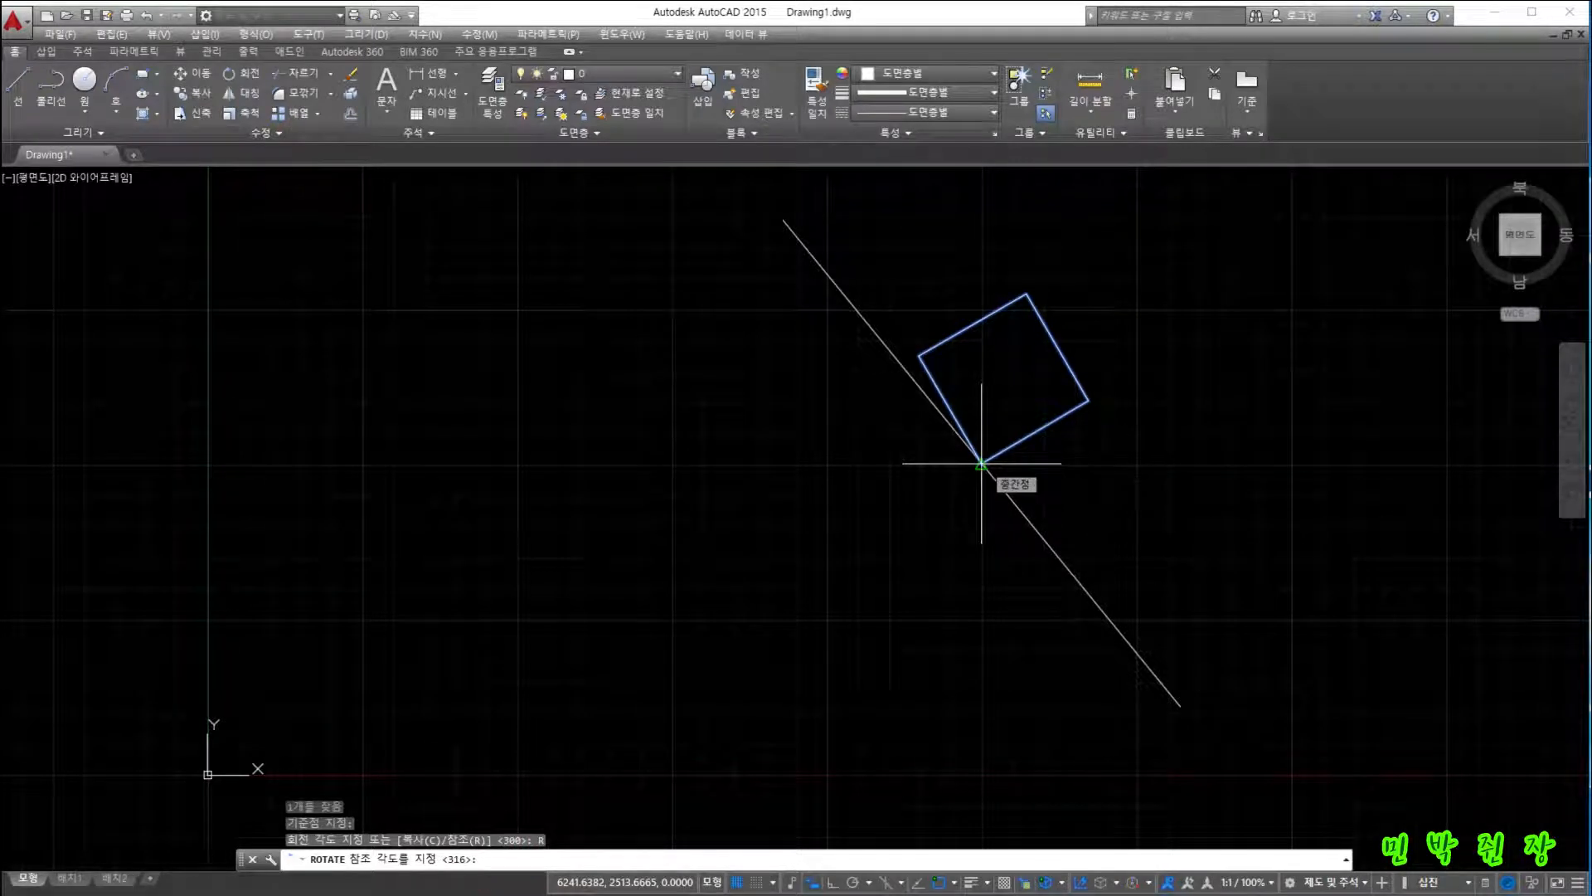
click(981, 463)
click(919, 356)
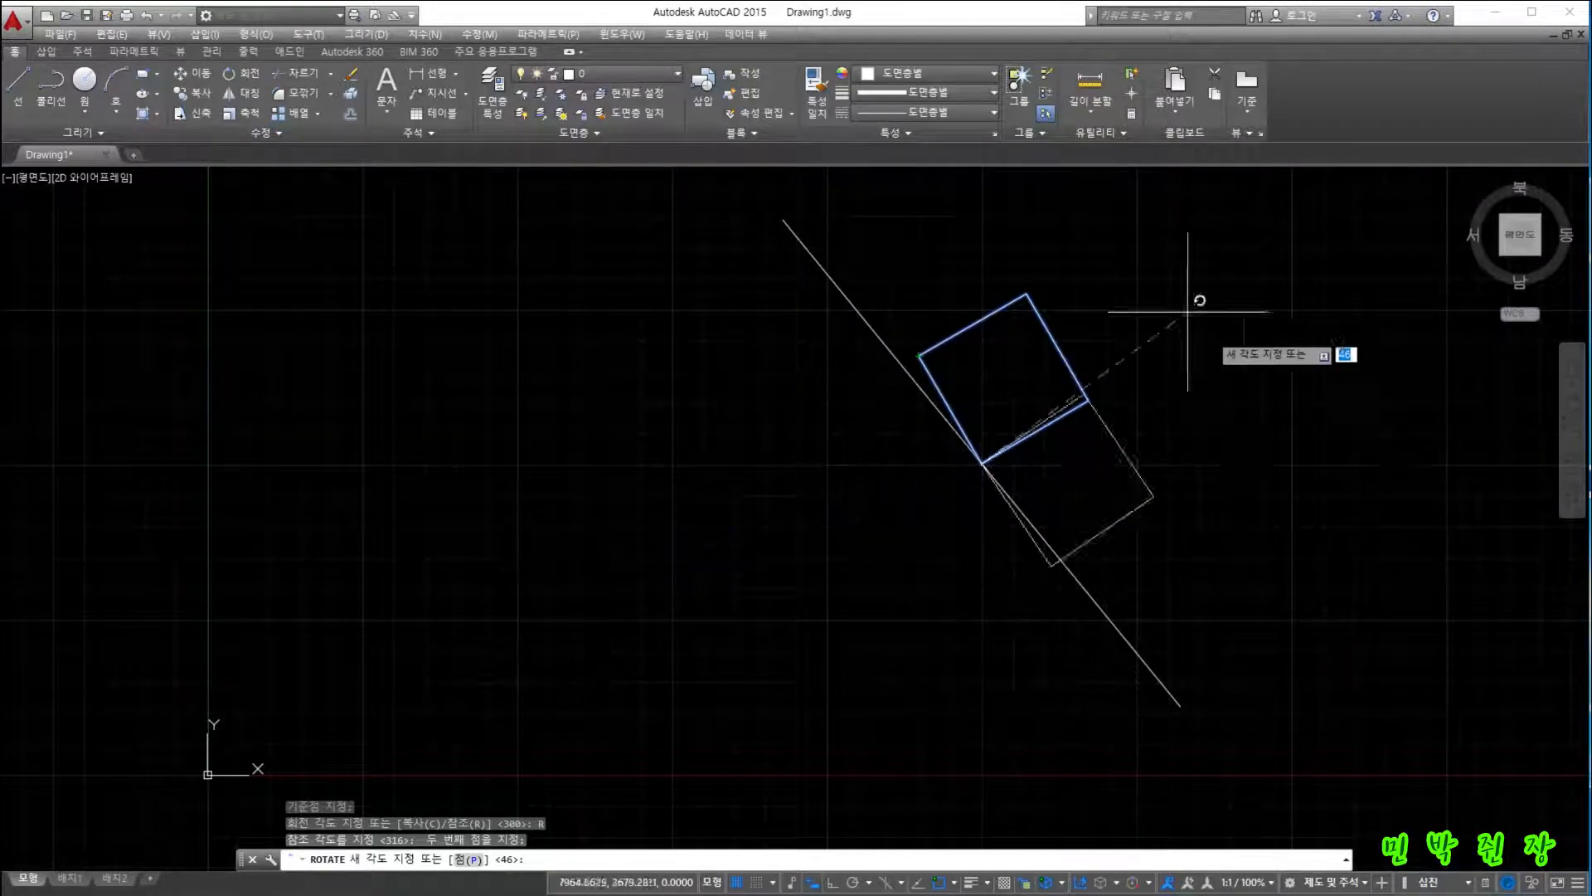
click(783, 219)
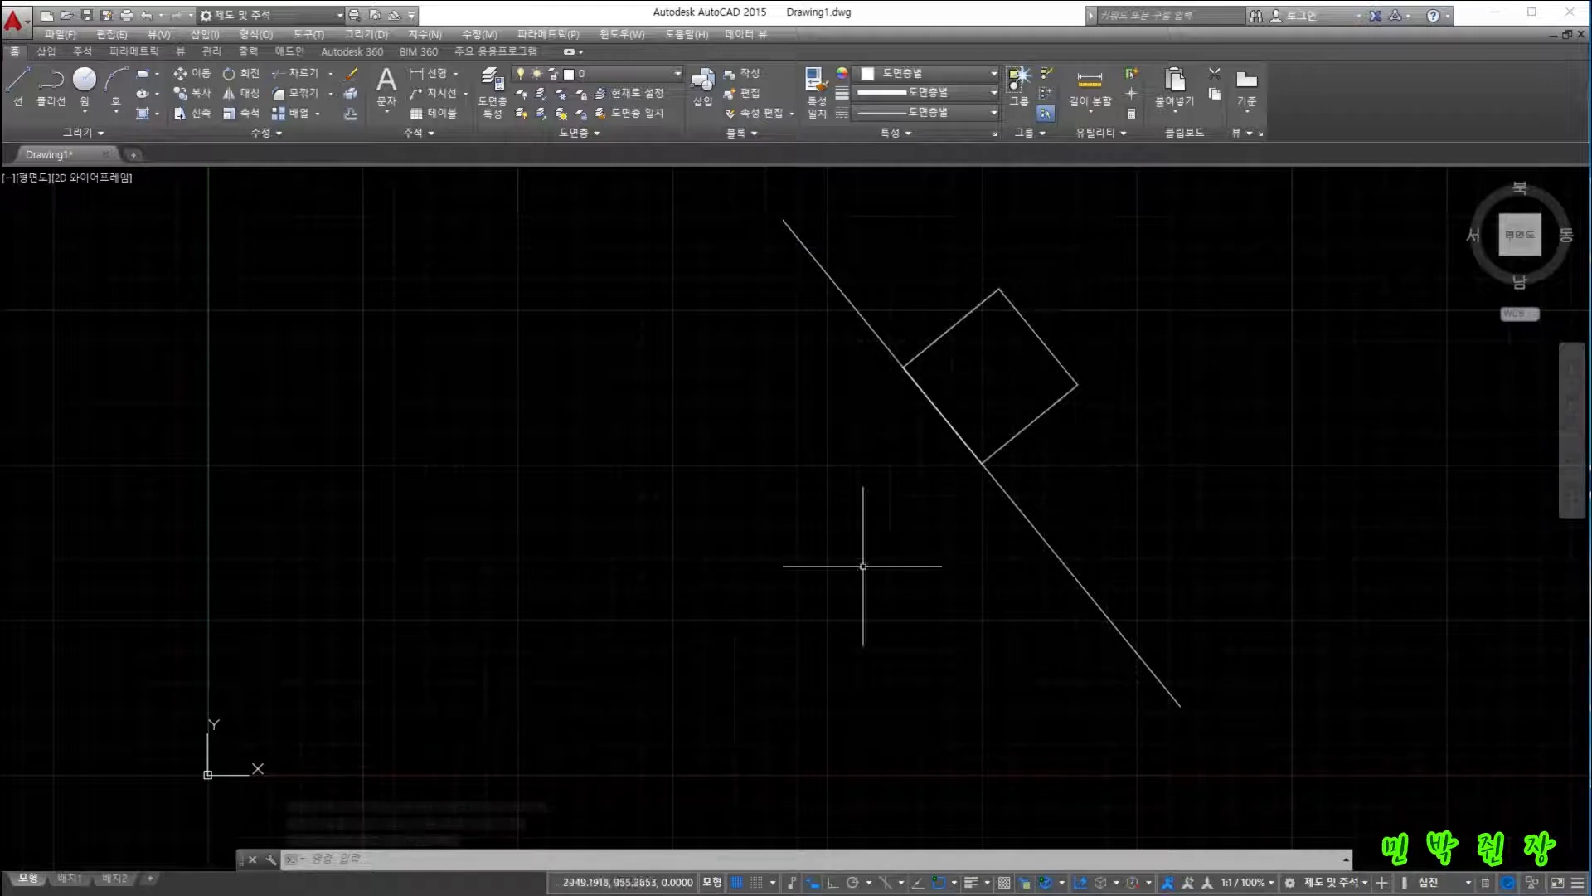
Rotate the square freehand by about 219 degrees around its corner on the line's midpoint.
click(1042, 341)
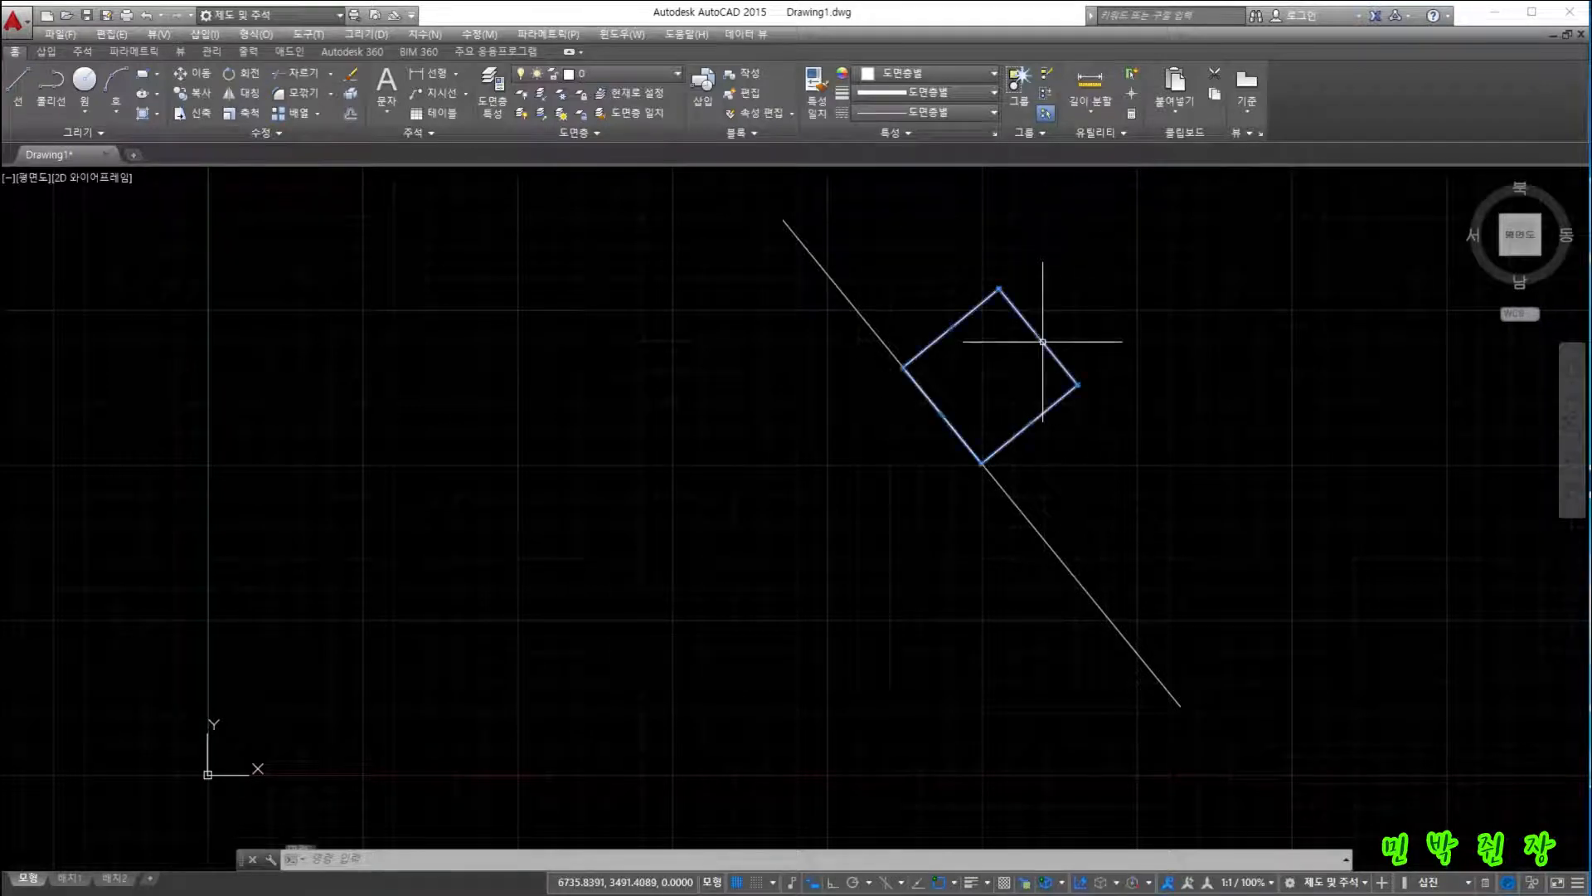
click(170, 134)
click(183, 74)
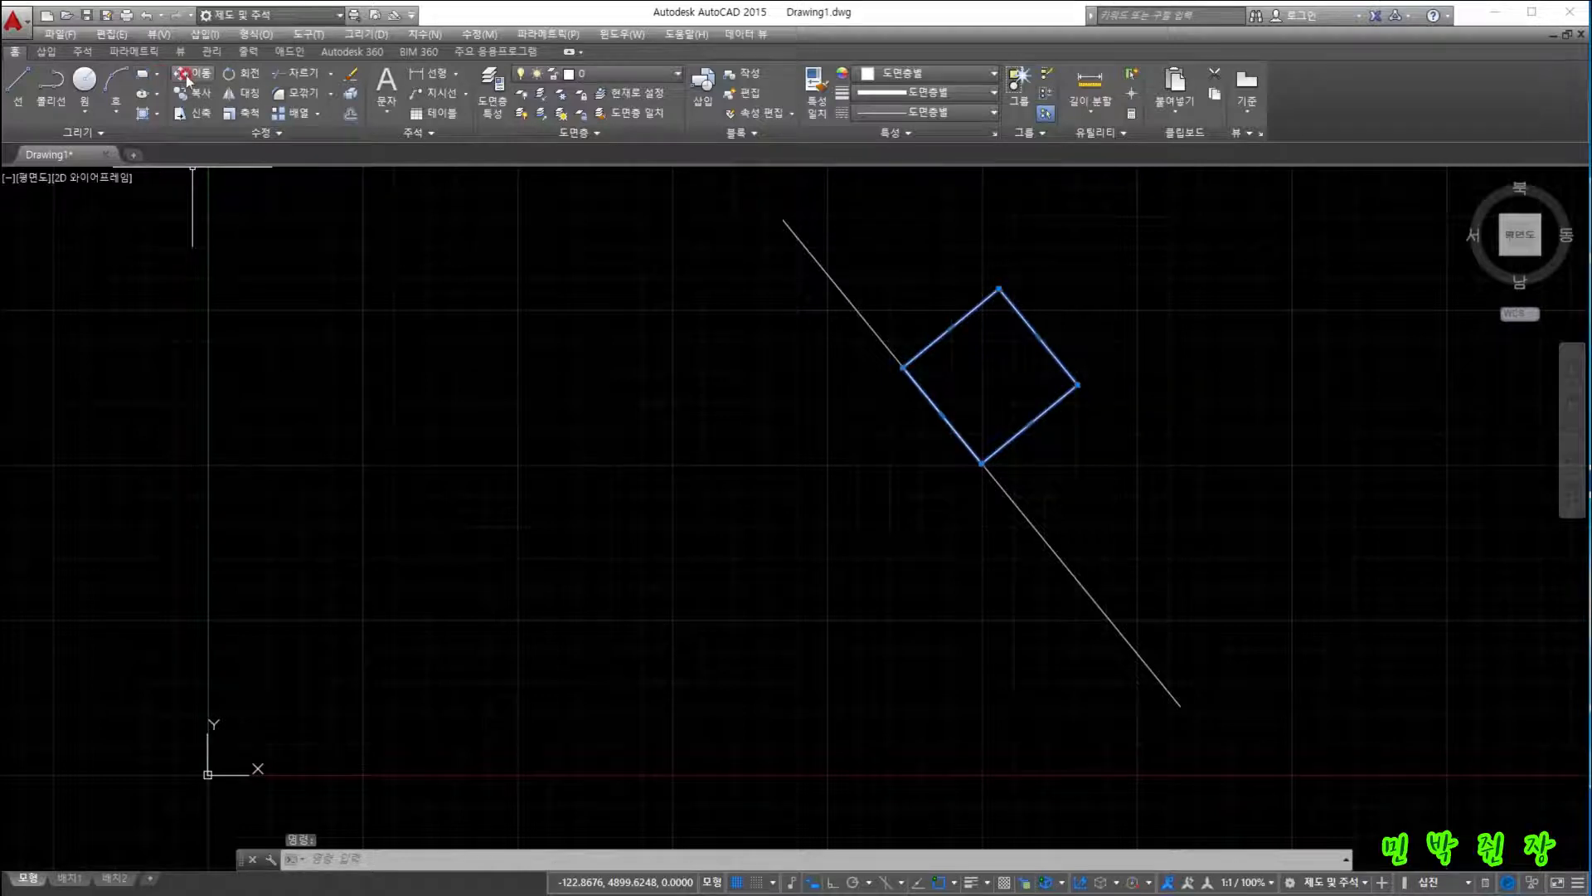
click(242, 74)
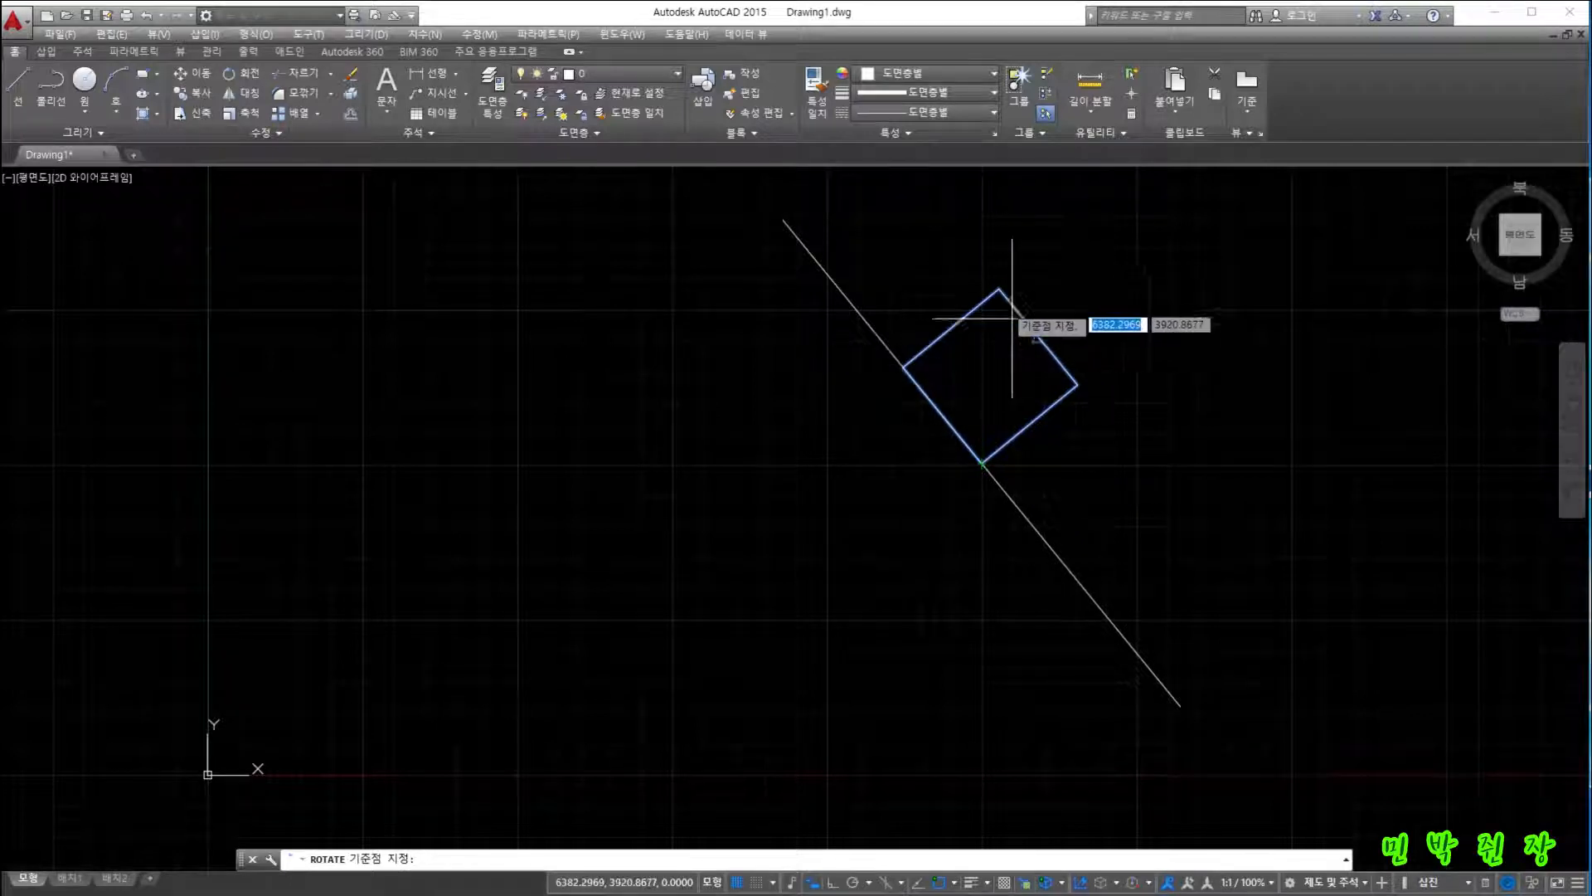
click(980, 462)
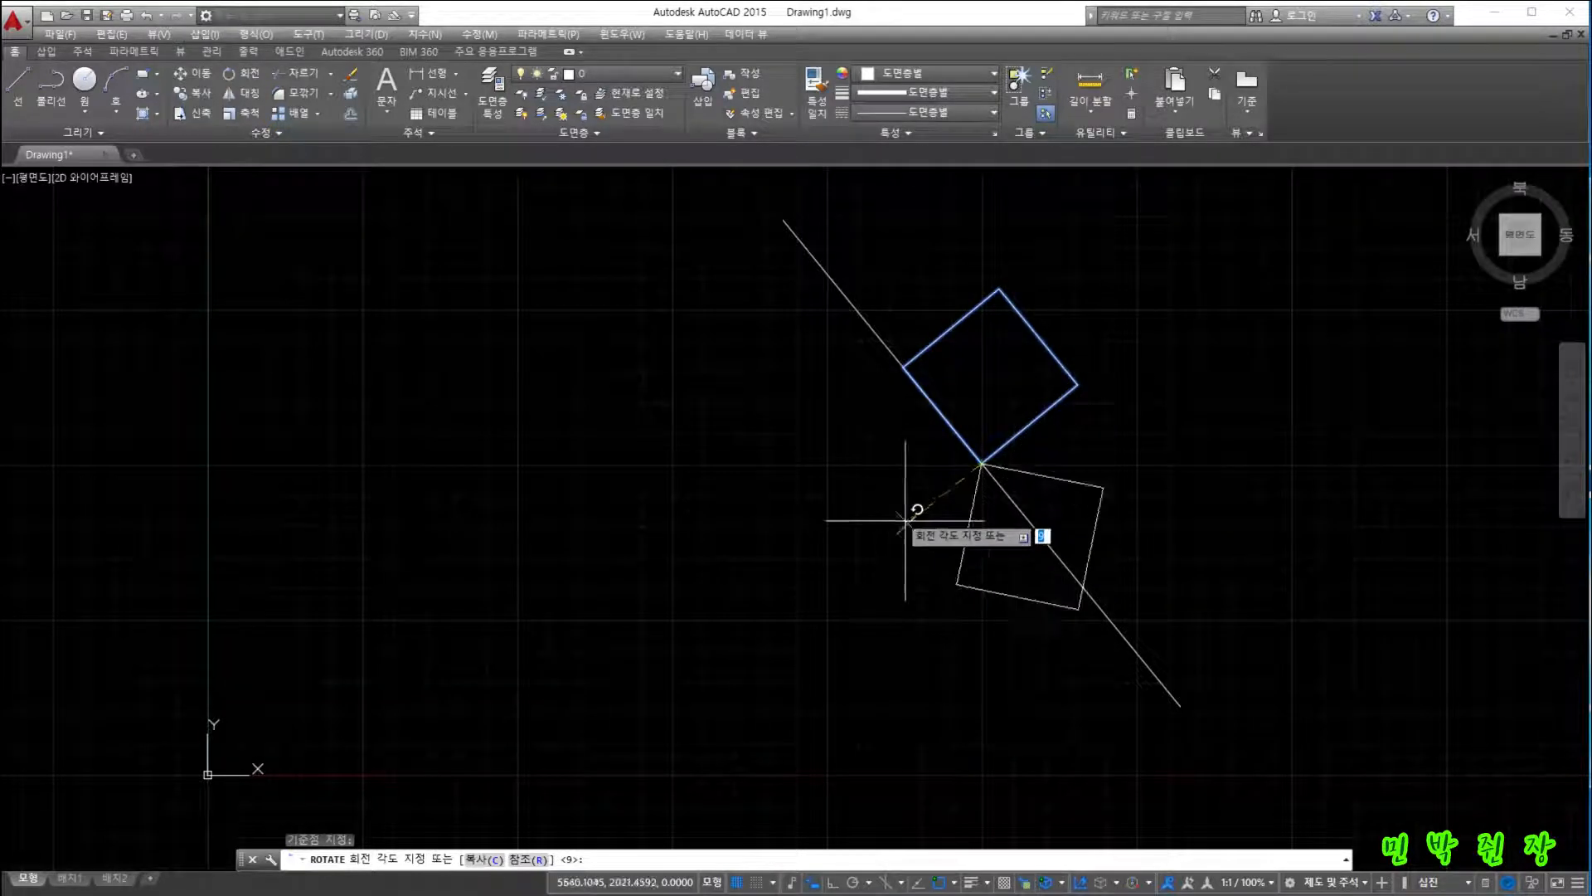
click(885, 541)
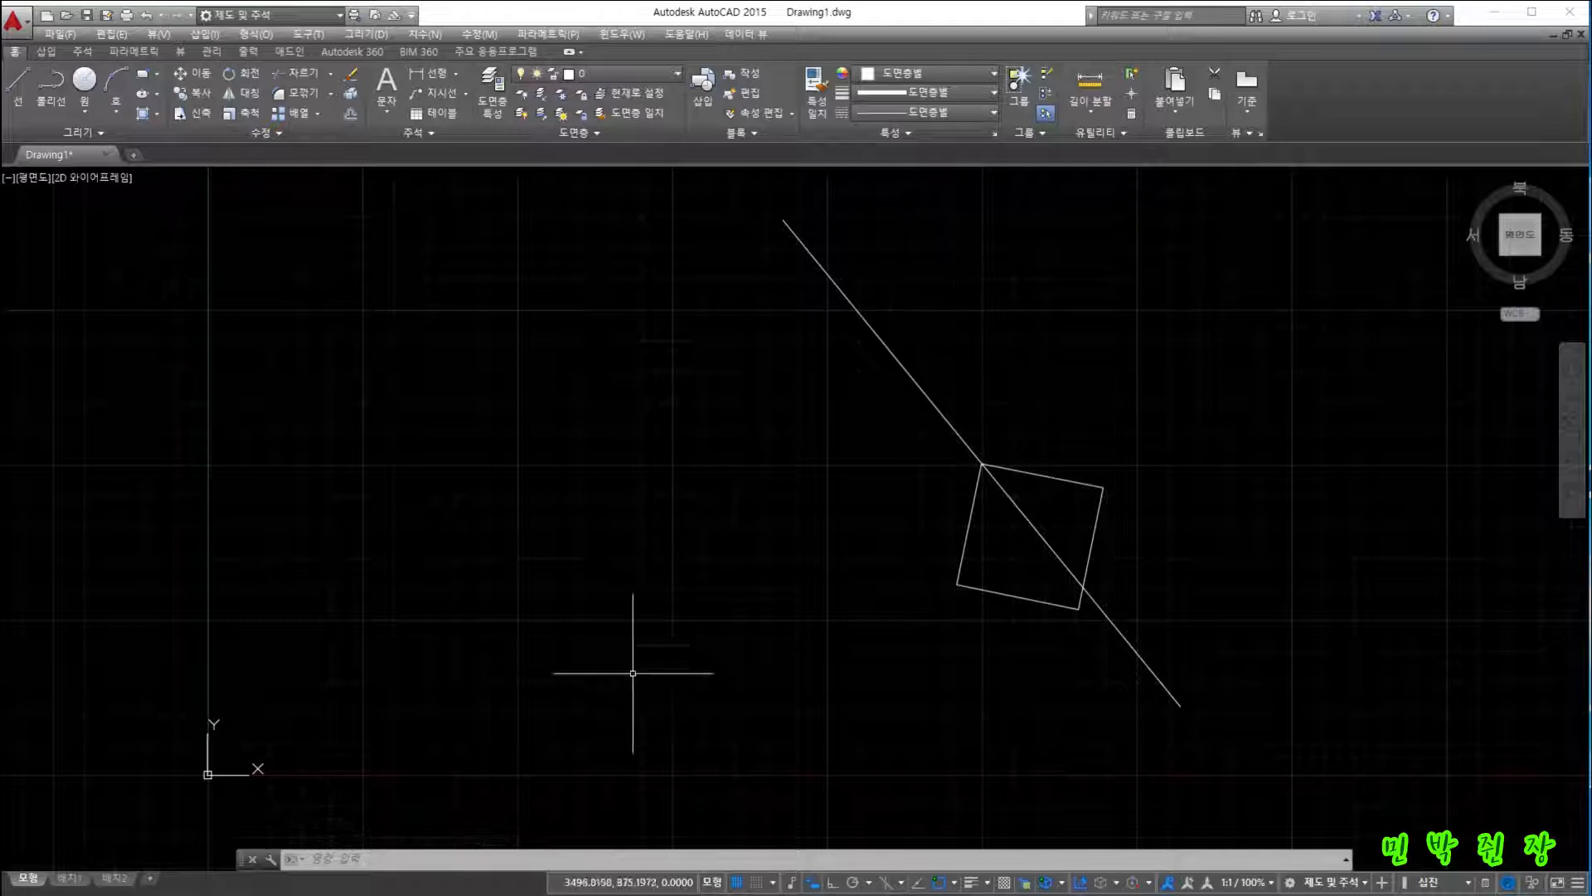
Create a copy of the square rotated freehand by about 197 degrees around its corner on the line's midpoint, and erase that copy.
click(960, 583)
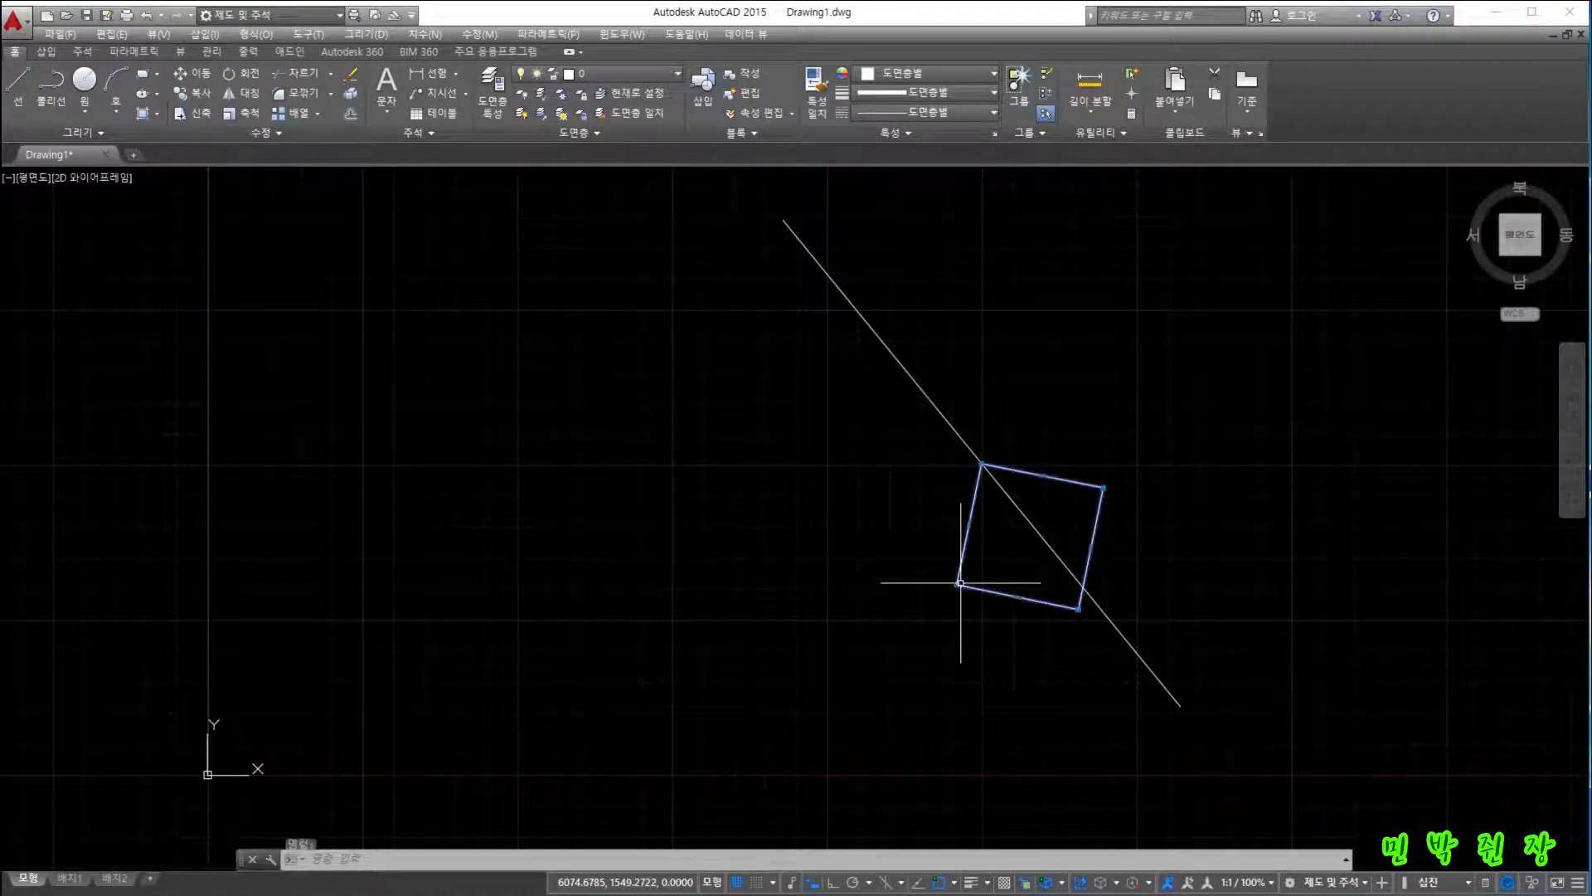
click(352, 859)
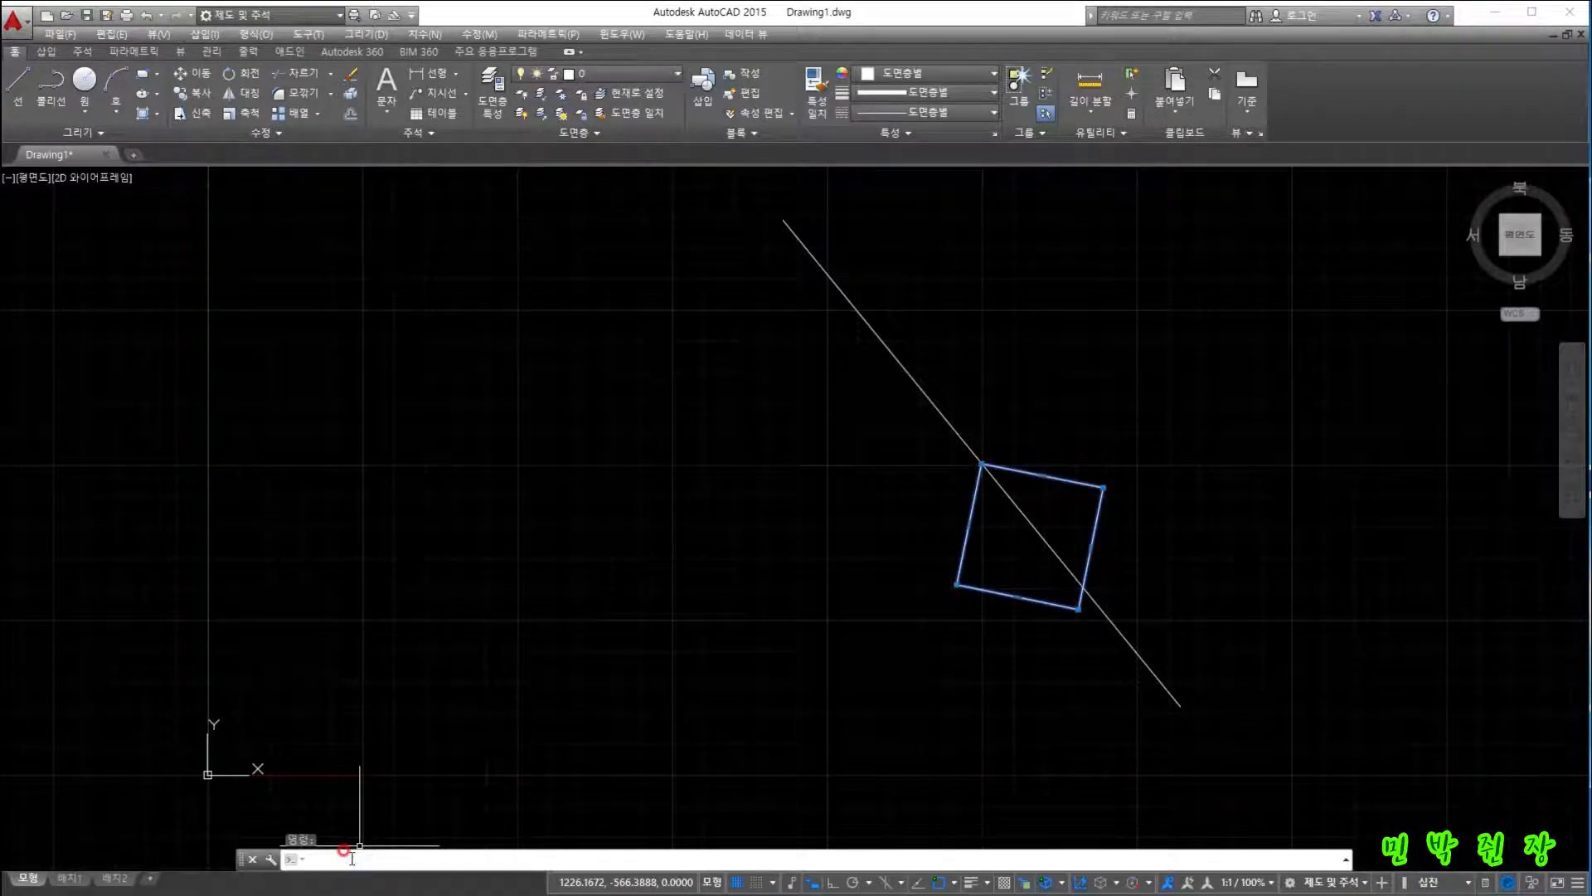
text(ro)
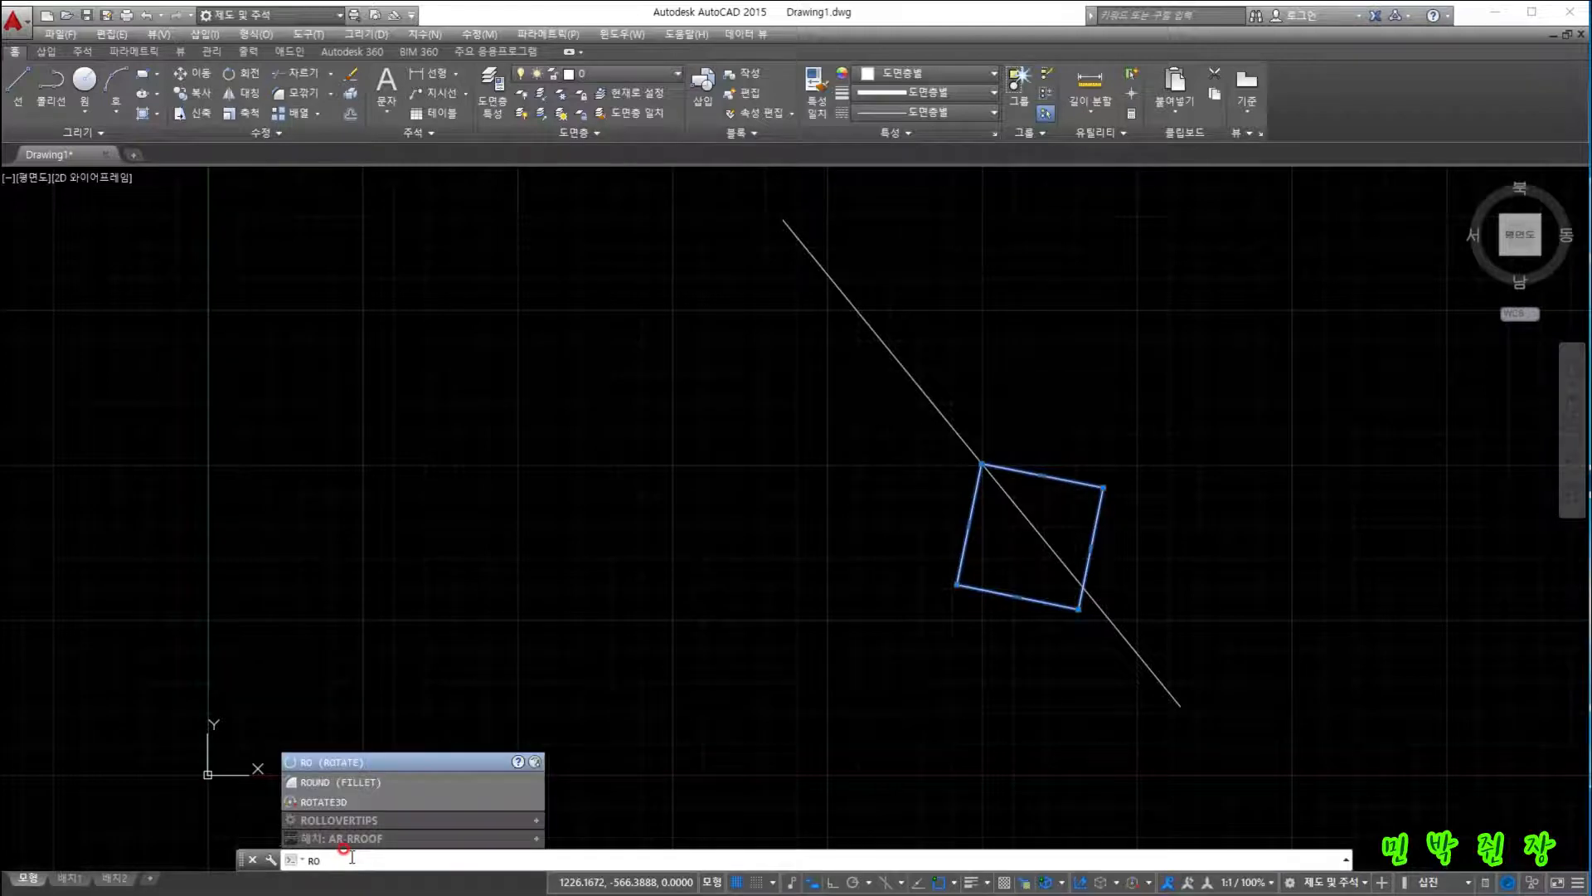
key(Return)
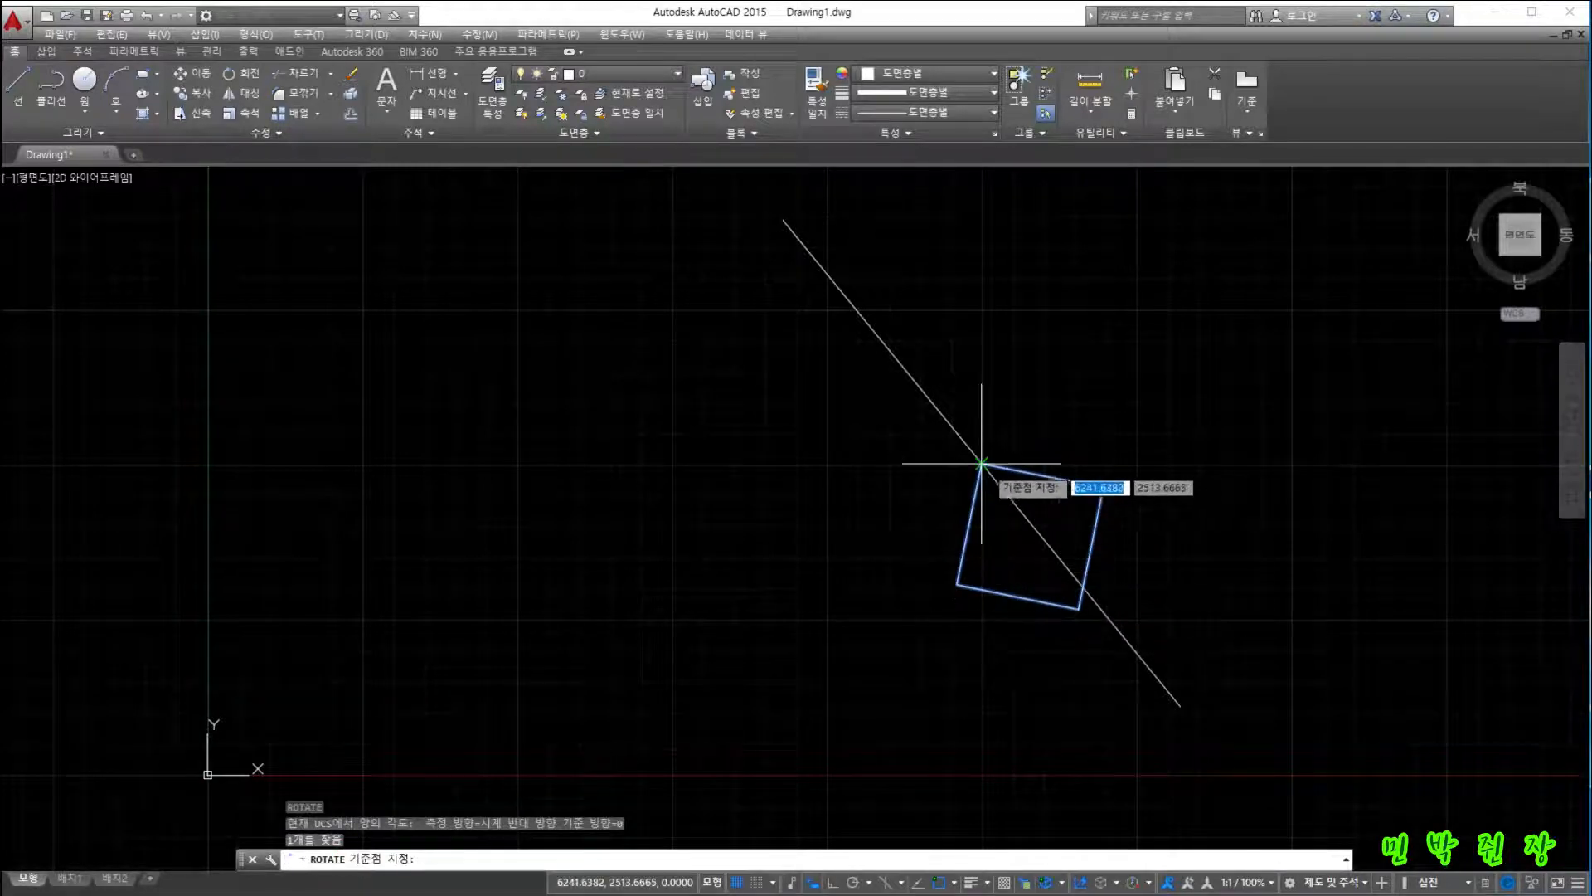
click(980, 464)
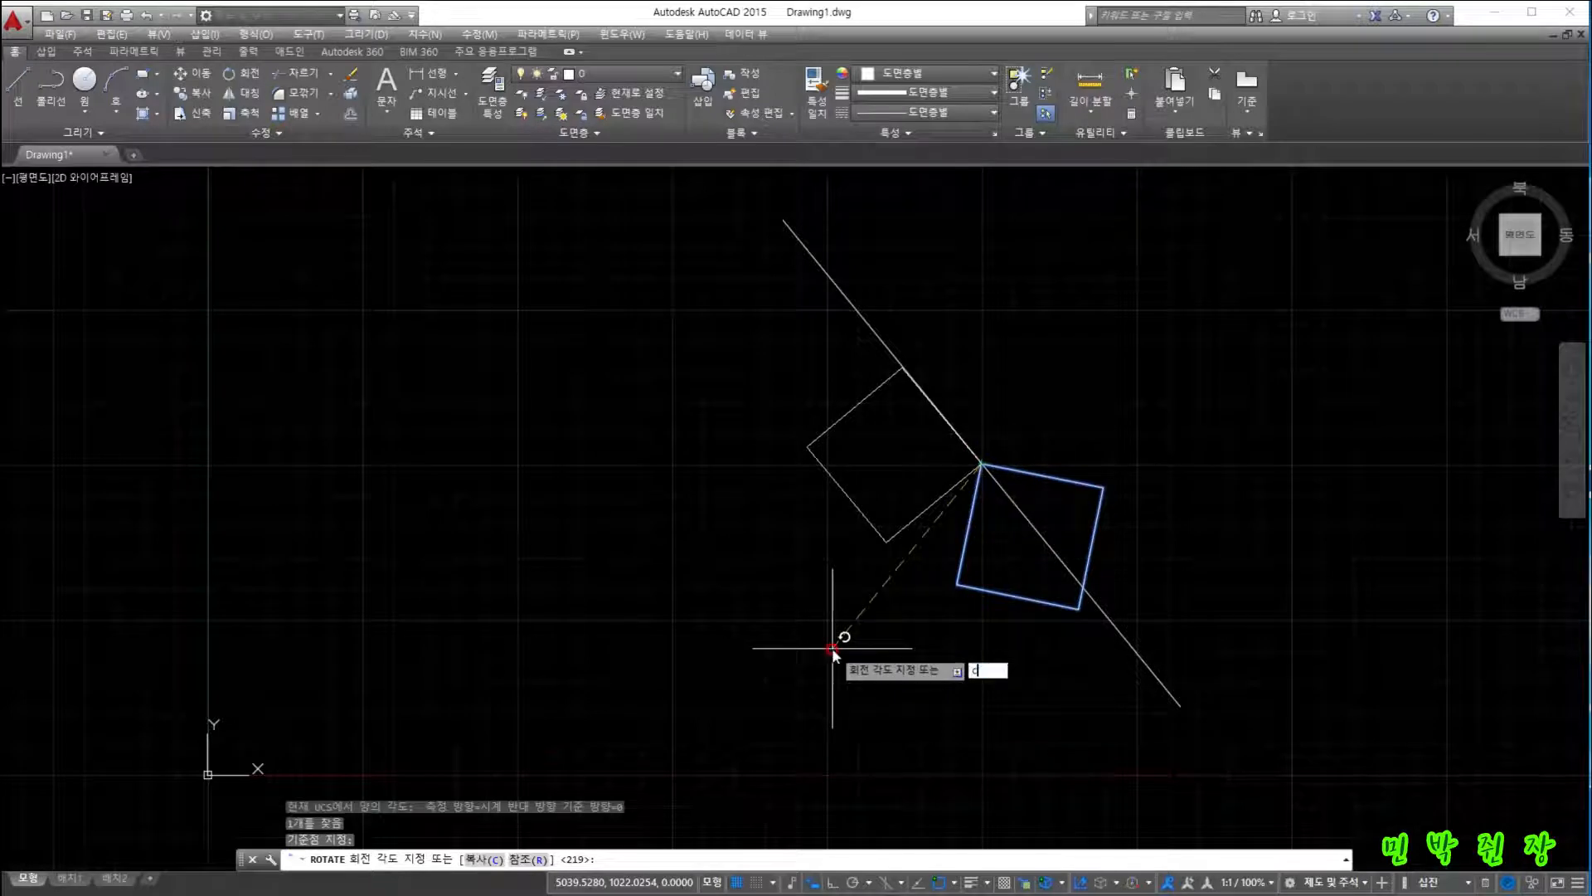
key(Return)
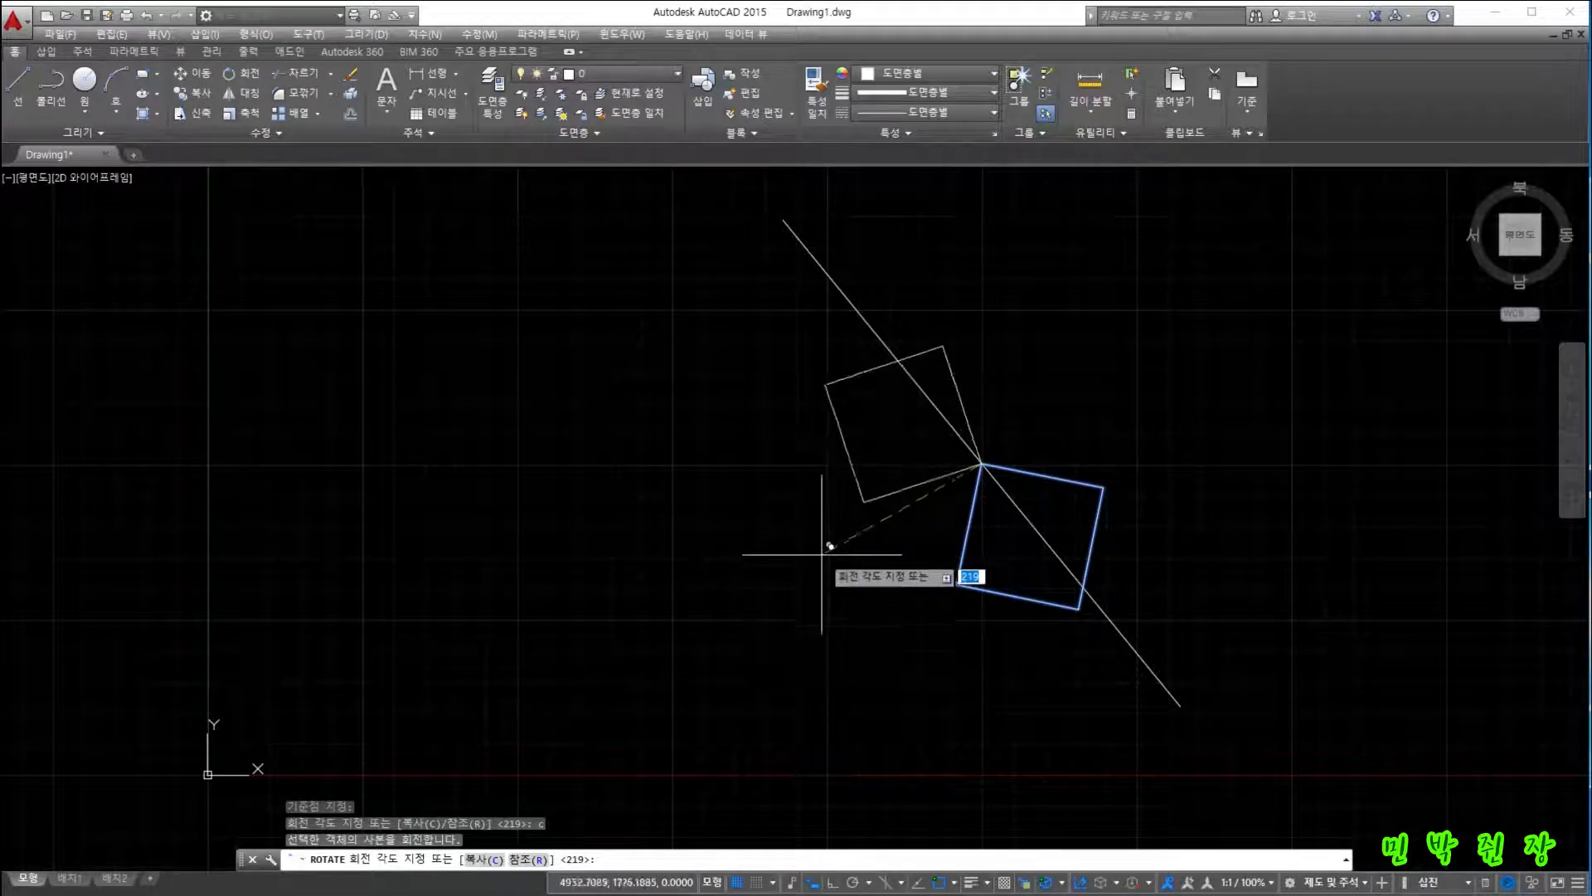
click(822, 512)
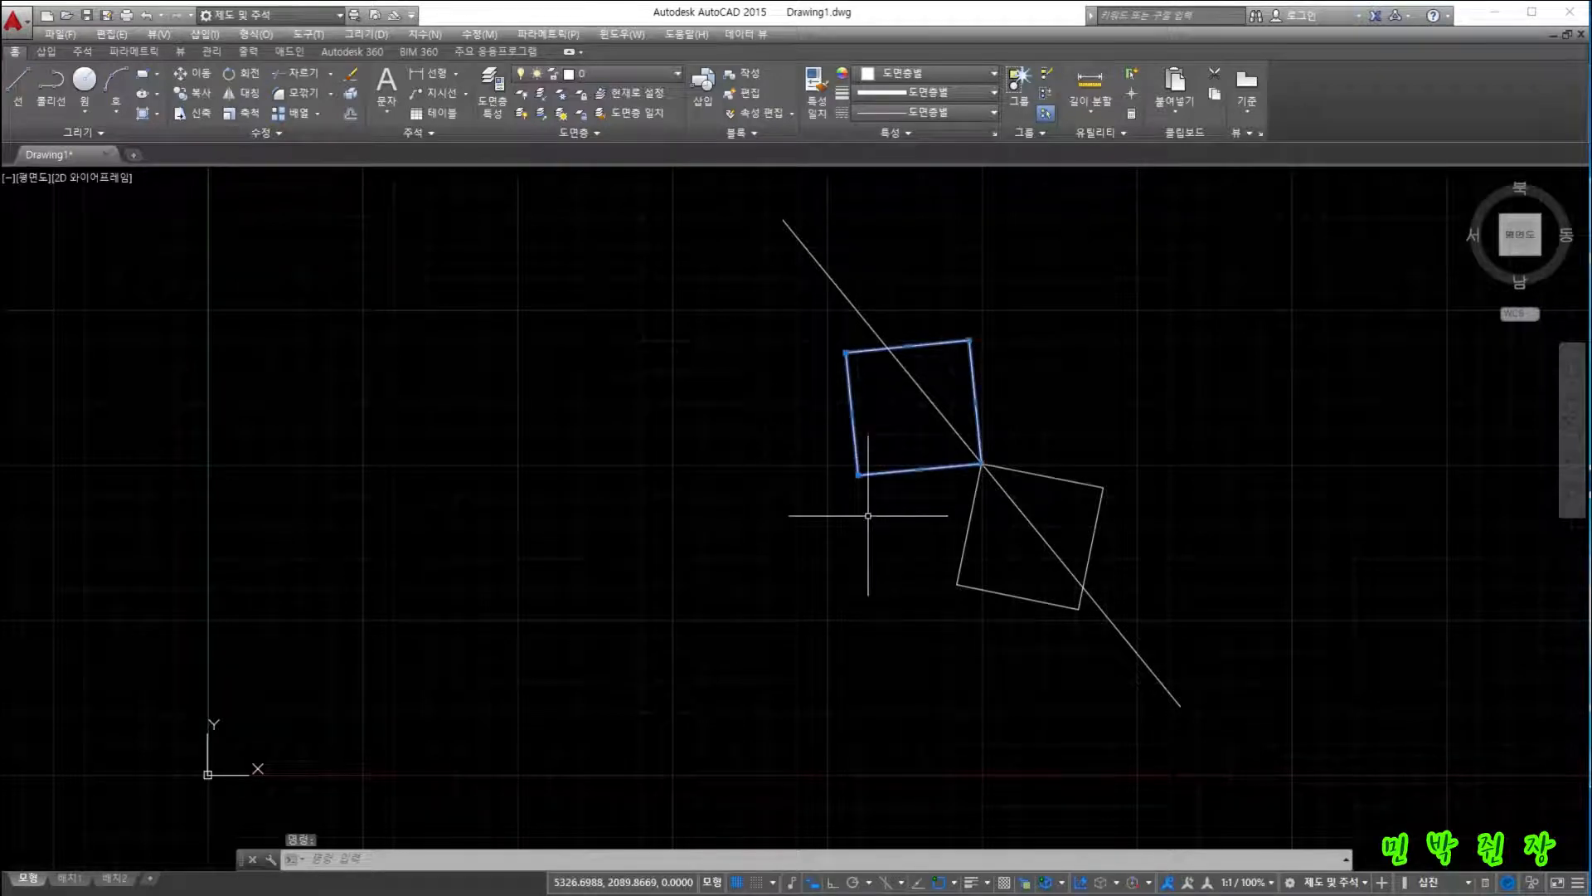
key(Delete)
Rotate the square about its corner on the line with the Reference option, using its left edge as reference and 0 as new angle.
click(1013, 595)
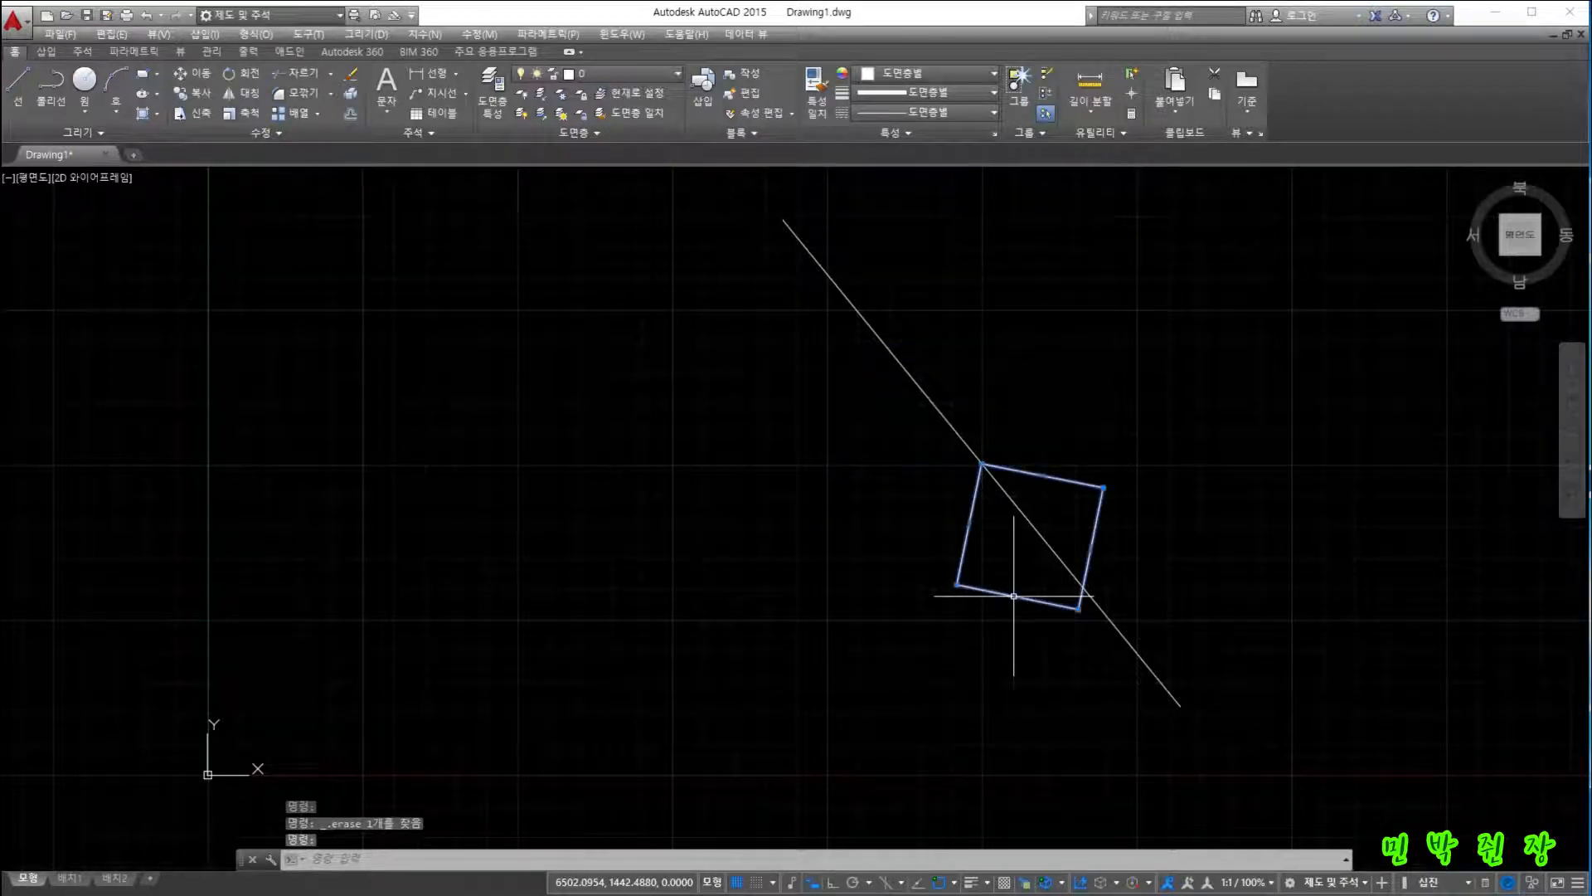
click(408, 858)
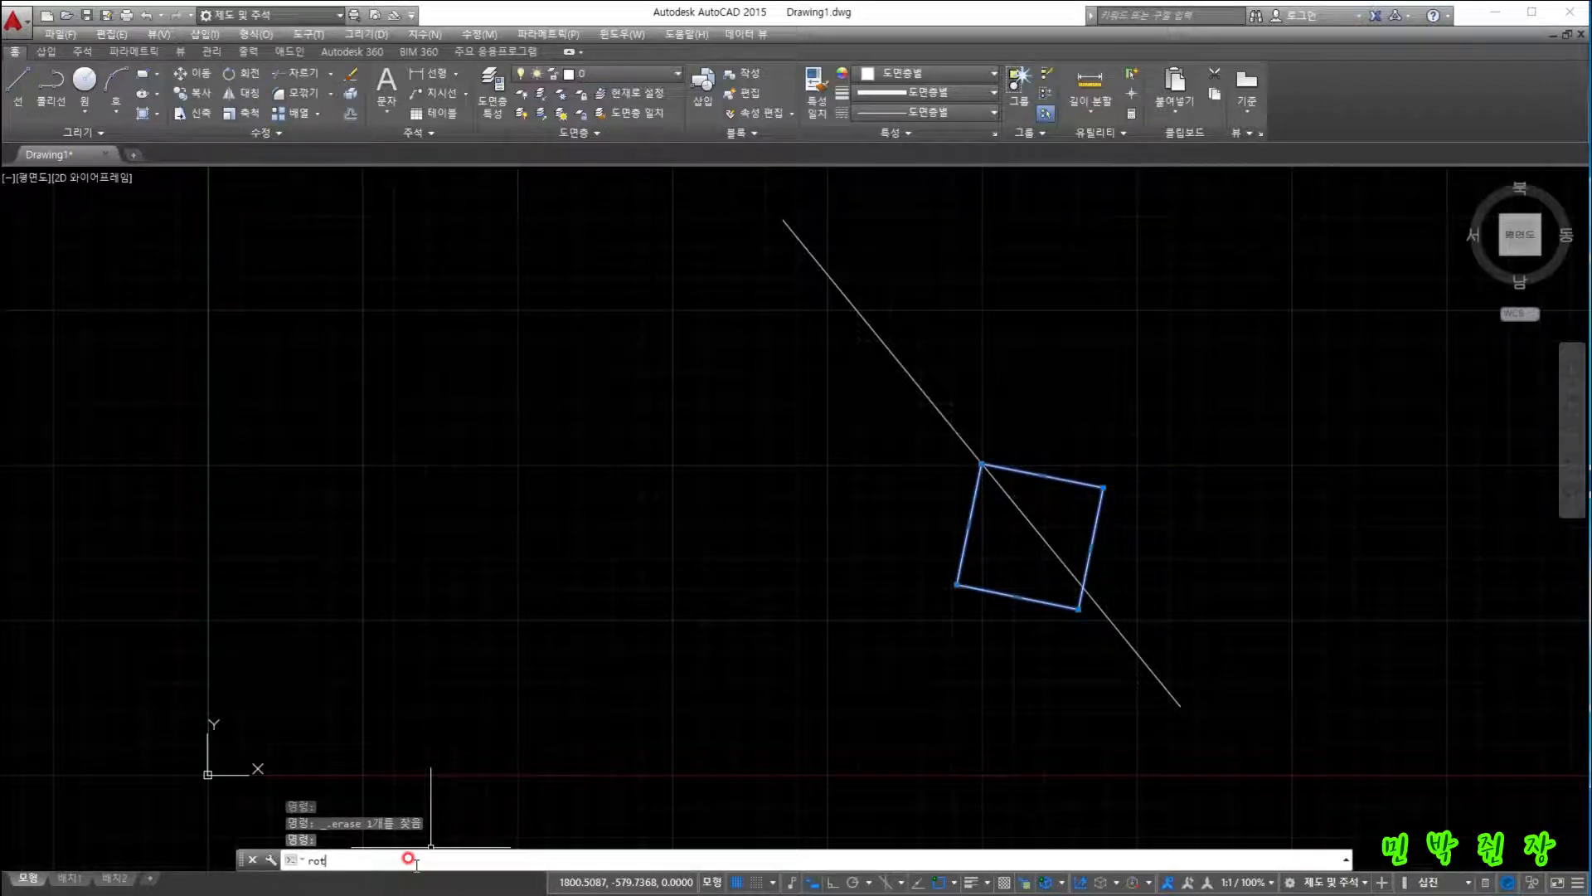
text(rotate)
key(Return)
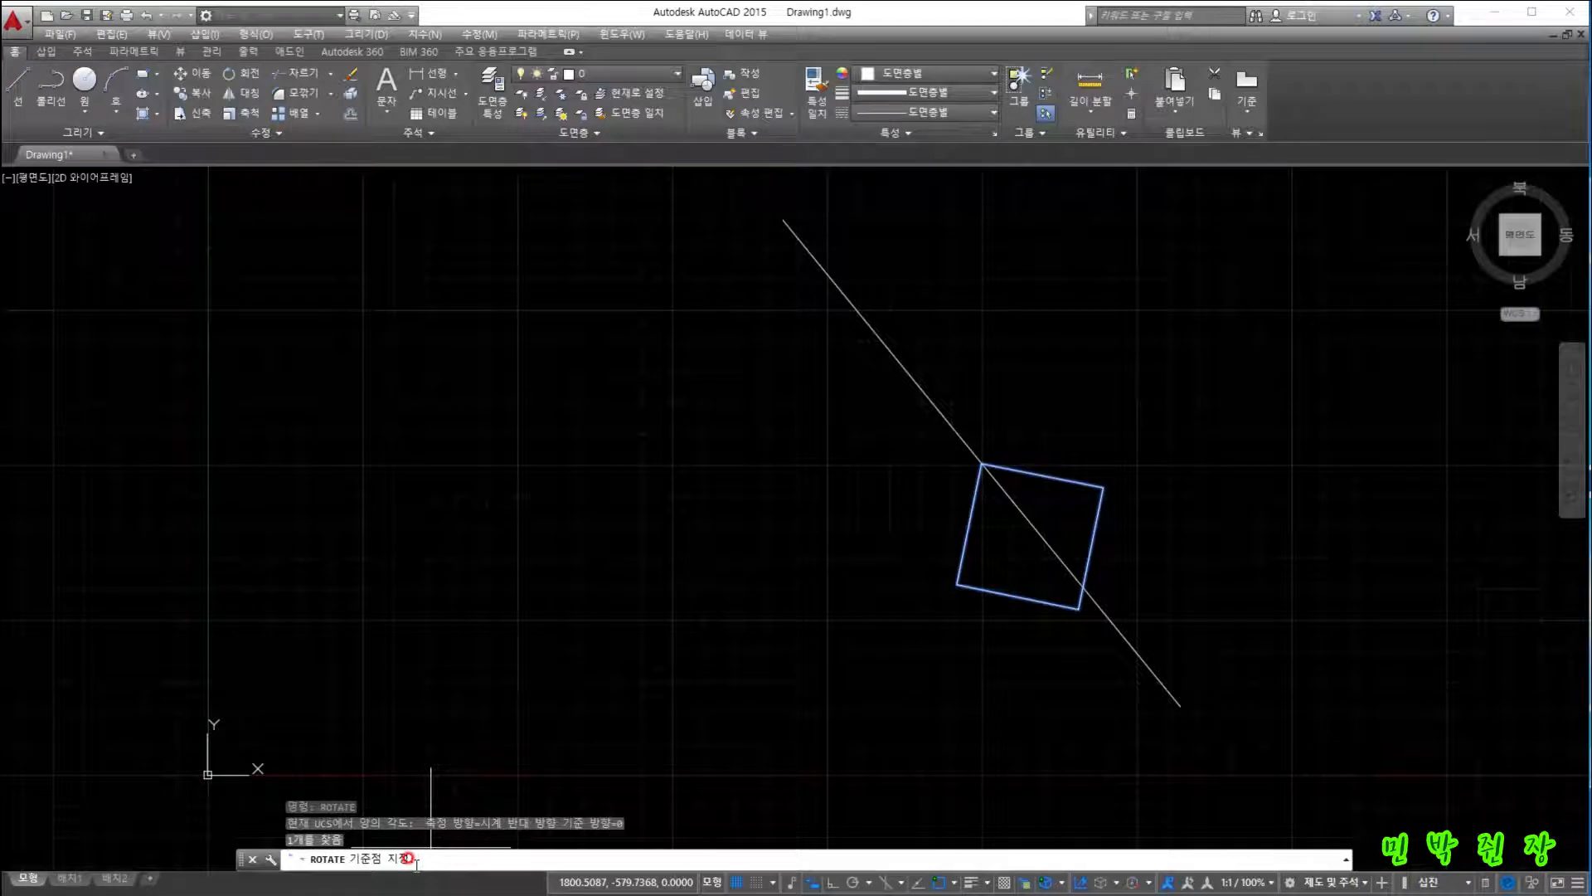
click(981, 464)
click(521, 860)
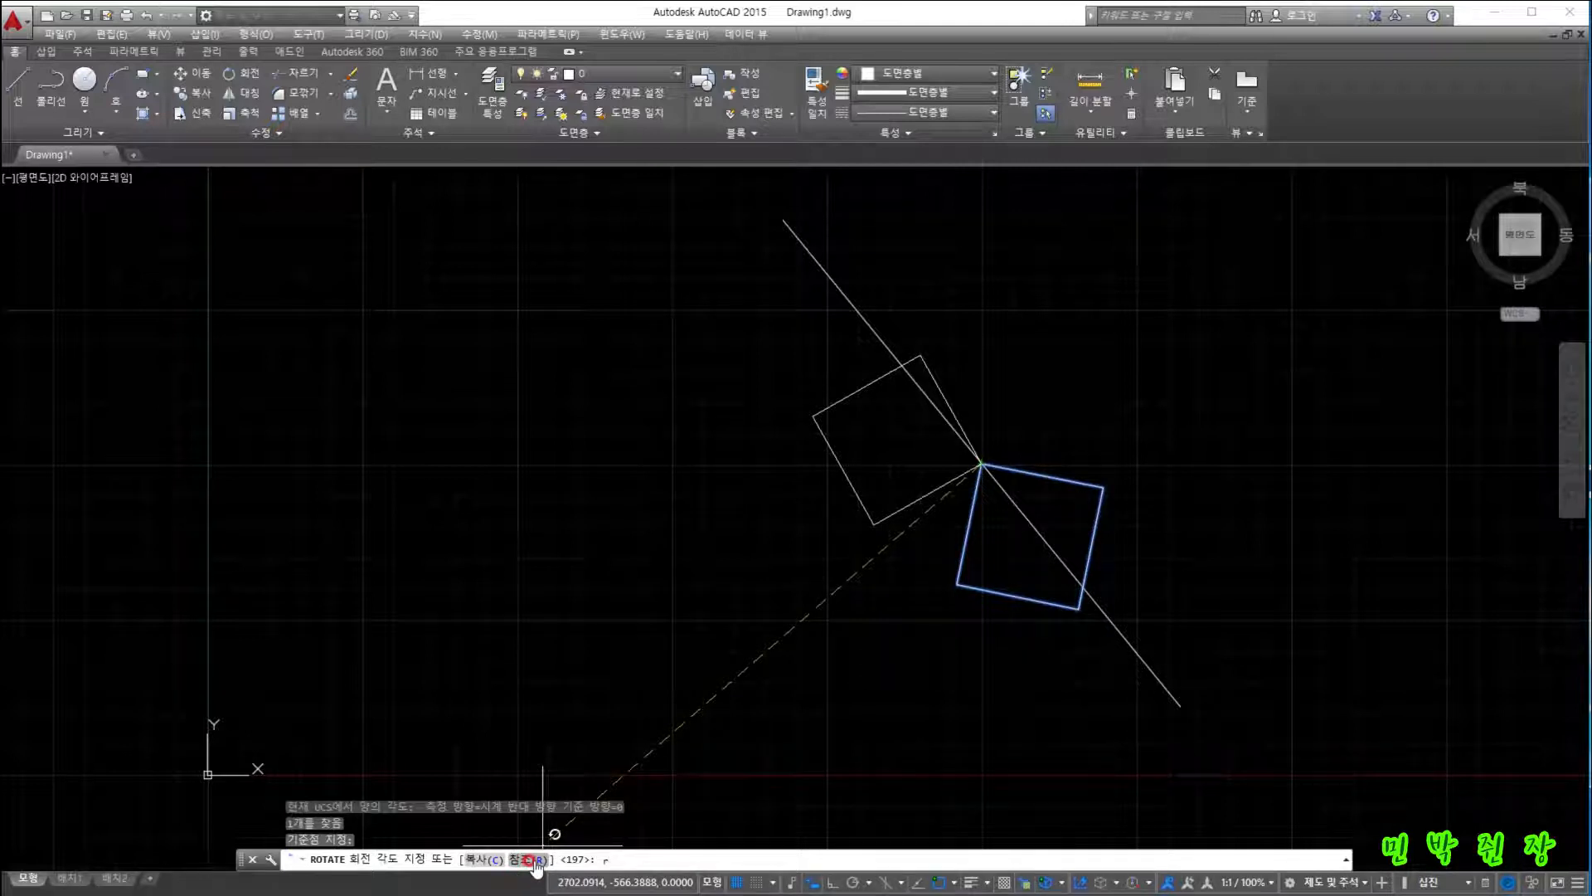
click(441, 854)
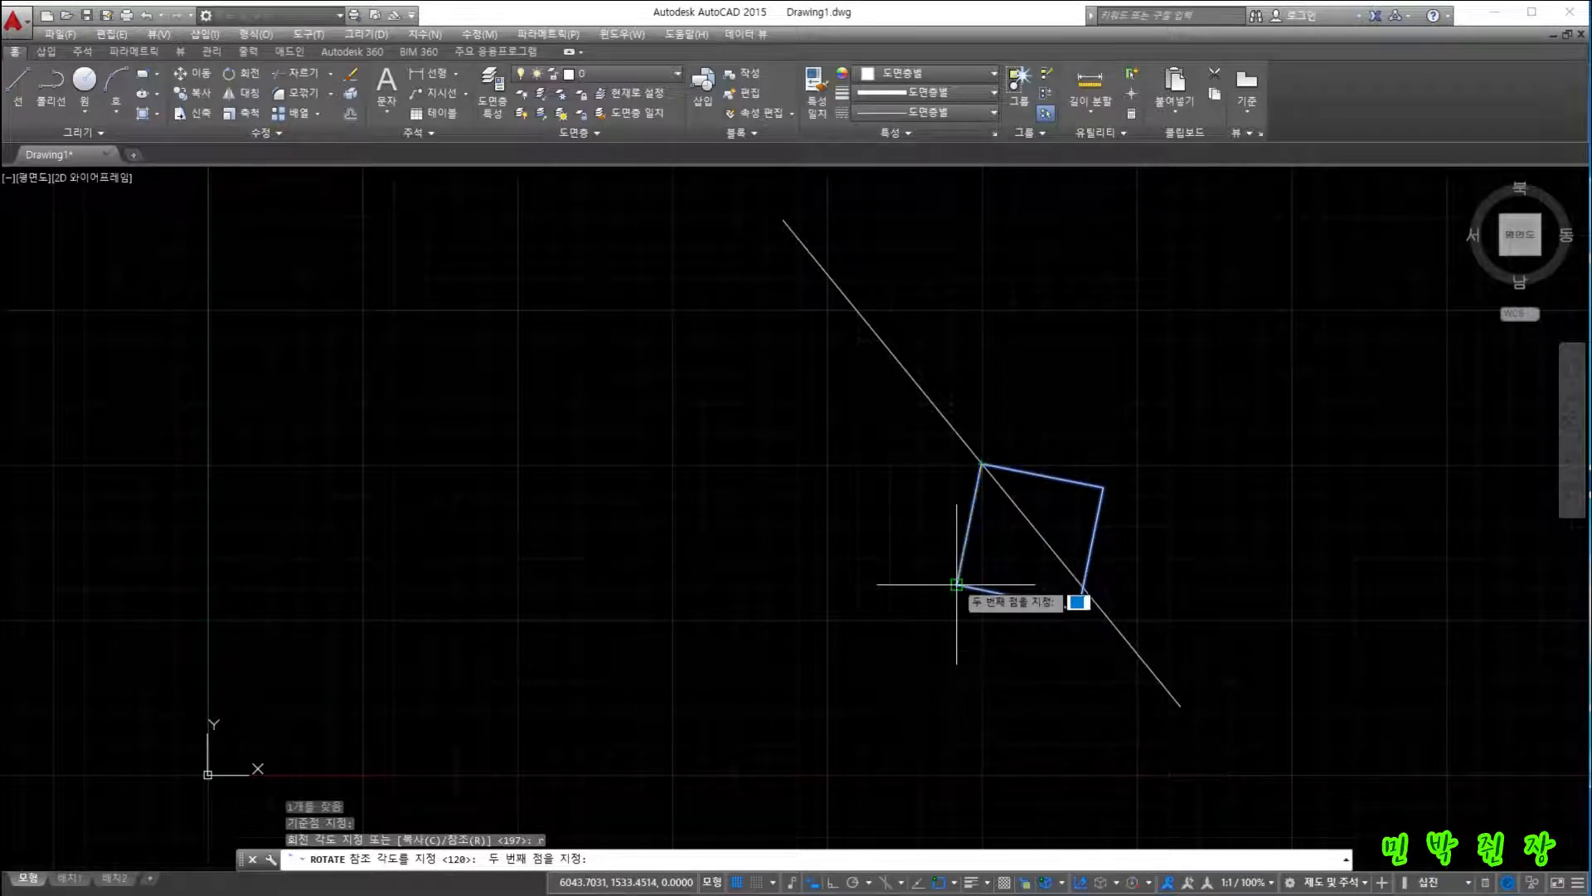
click(935, 680)
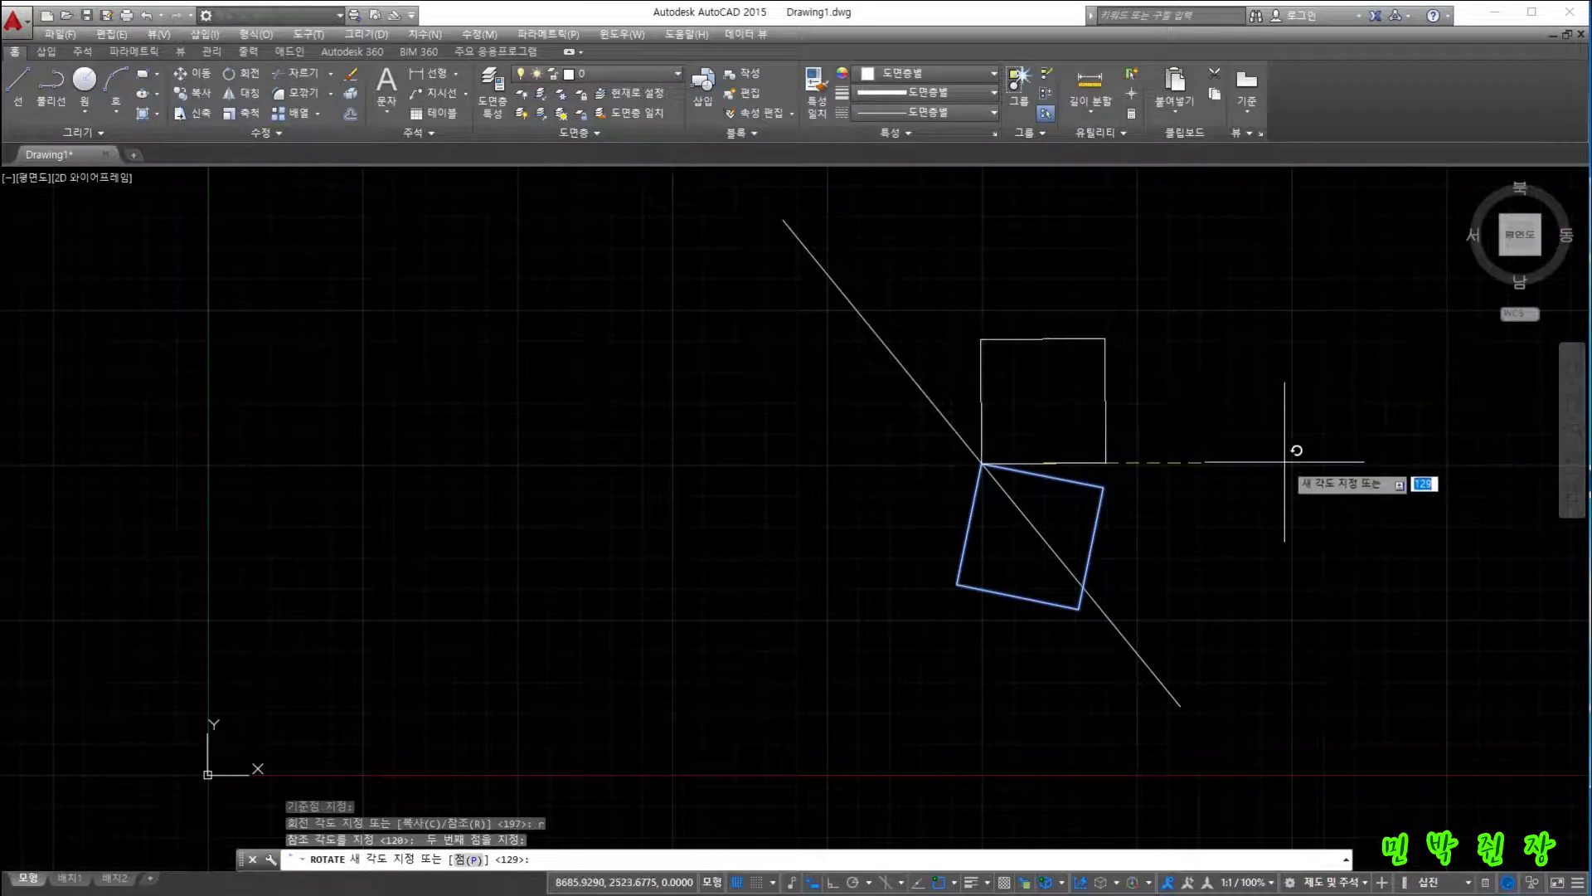
text(0)
key(Return)
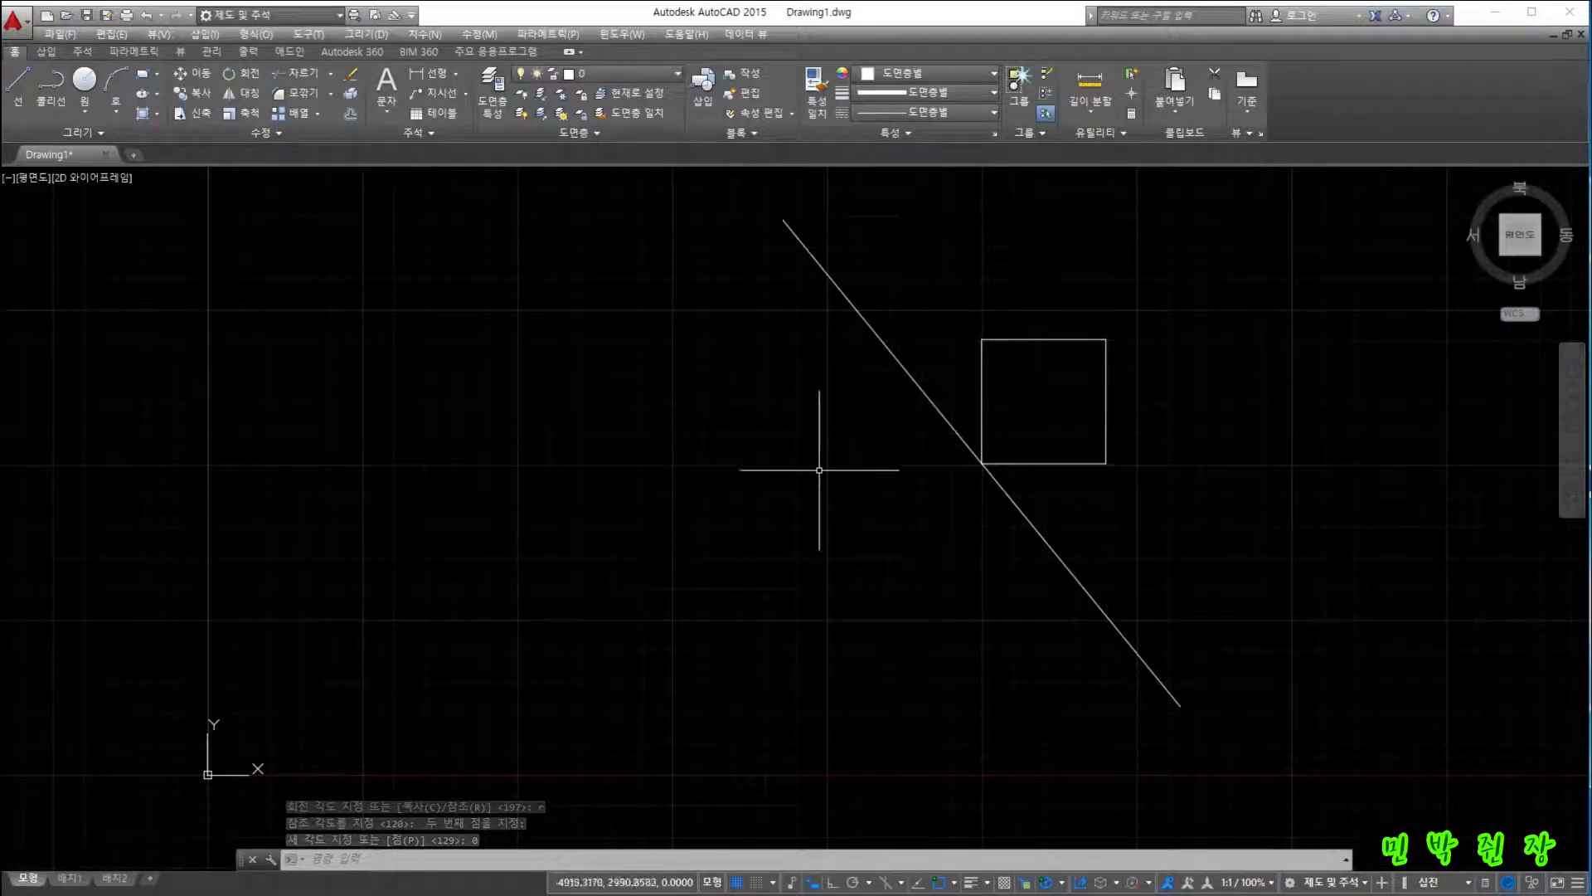
Rotate the square by 90 degrees around its lower-left corner on the diagonal line.
click(1032, 340)
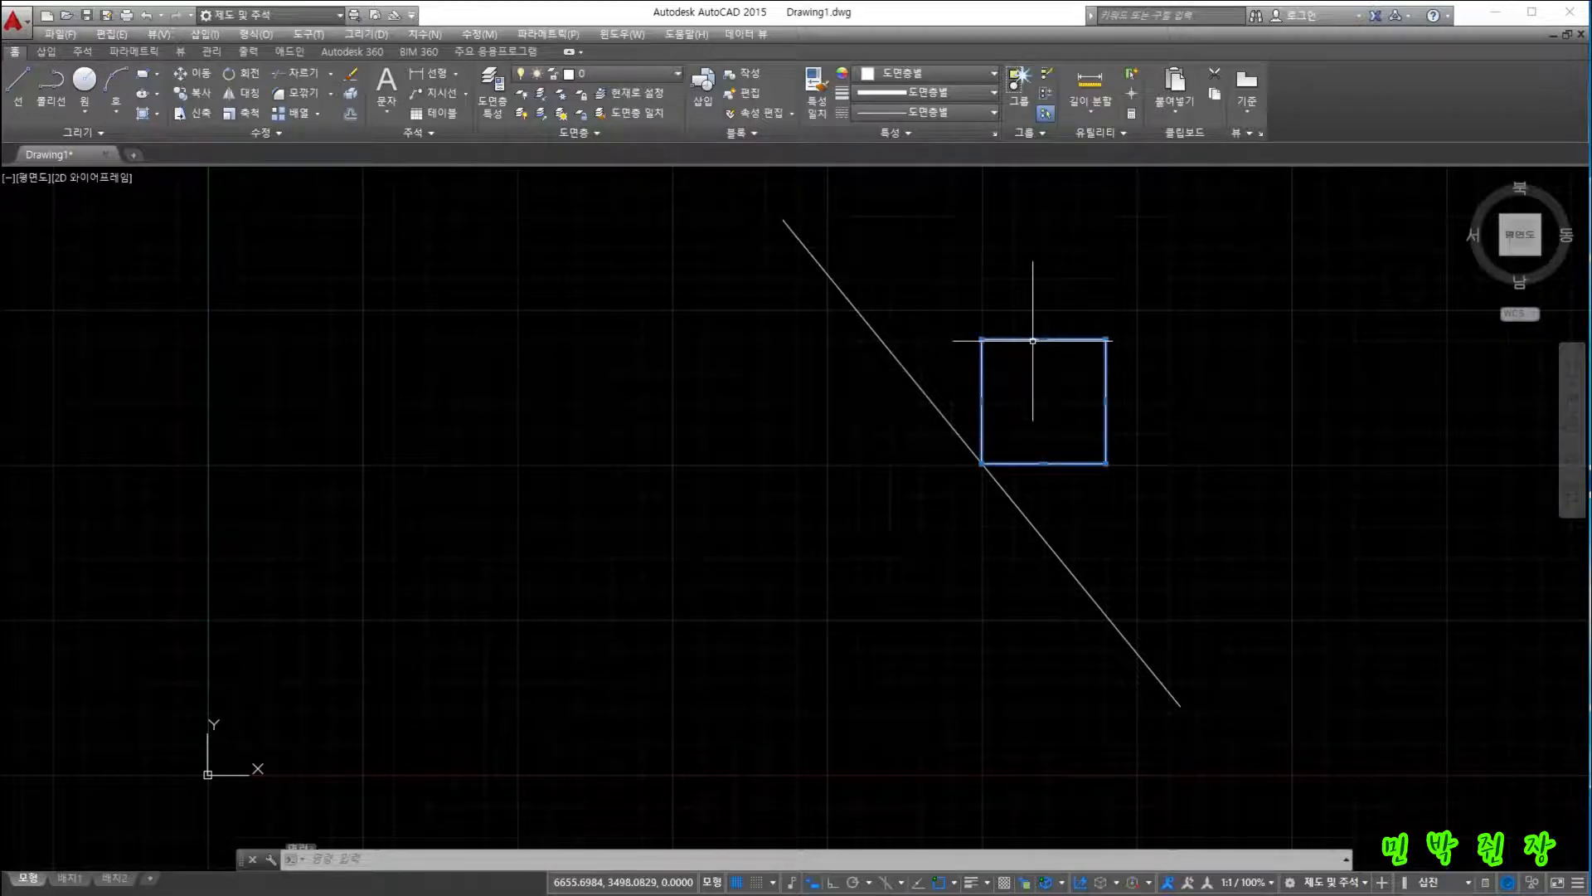
click(235, 81)
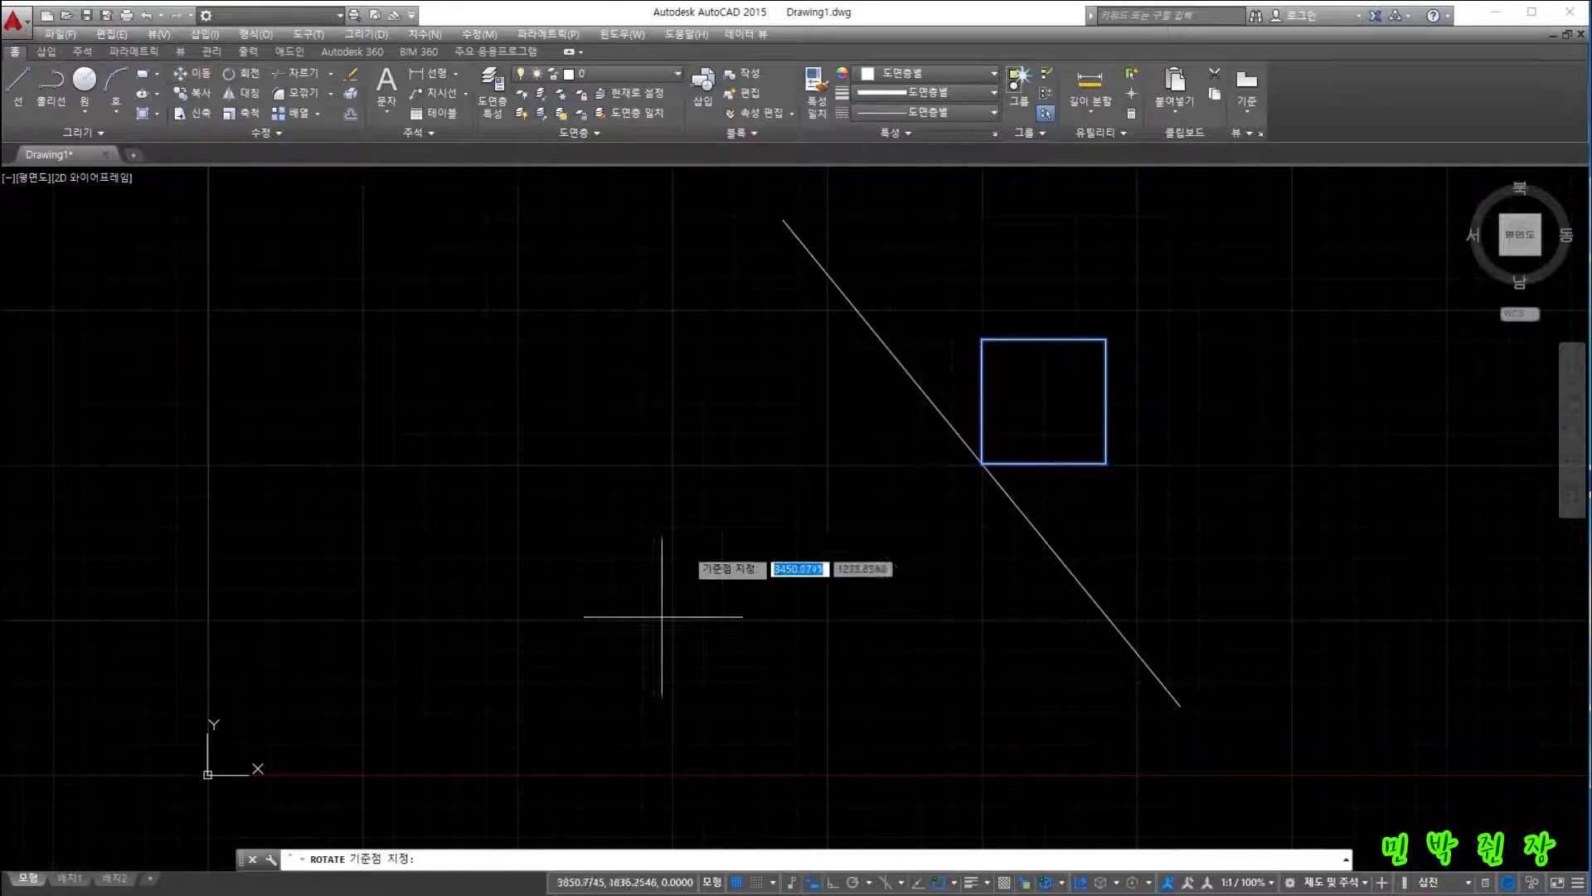
click(981, 464)
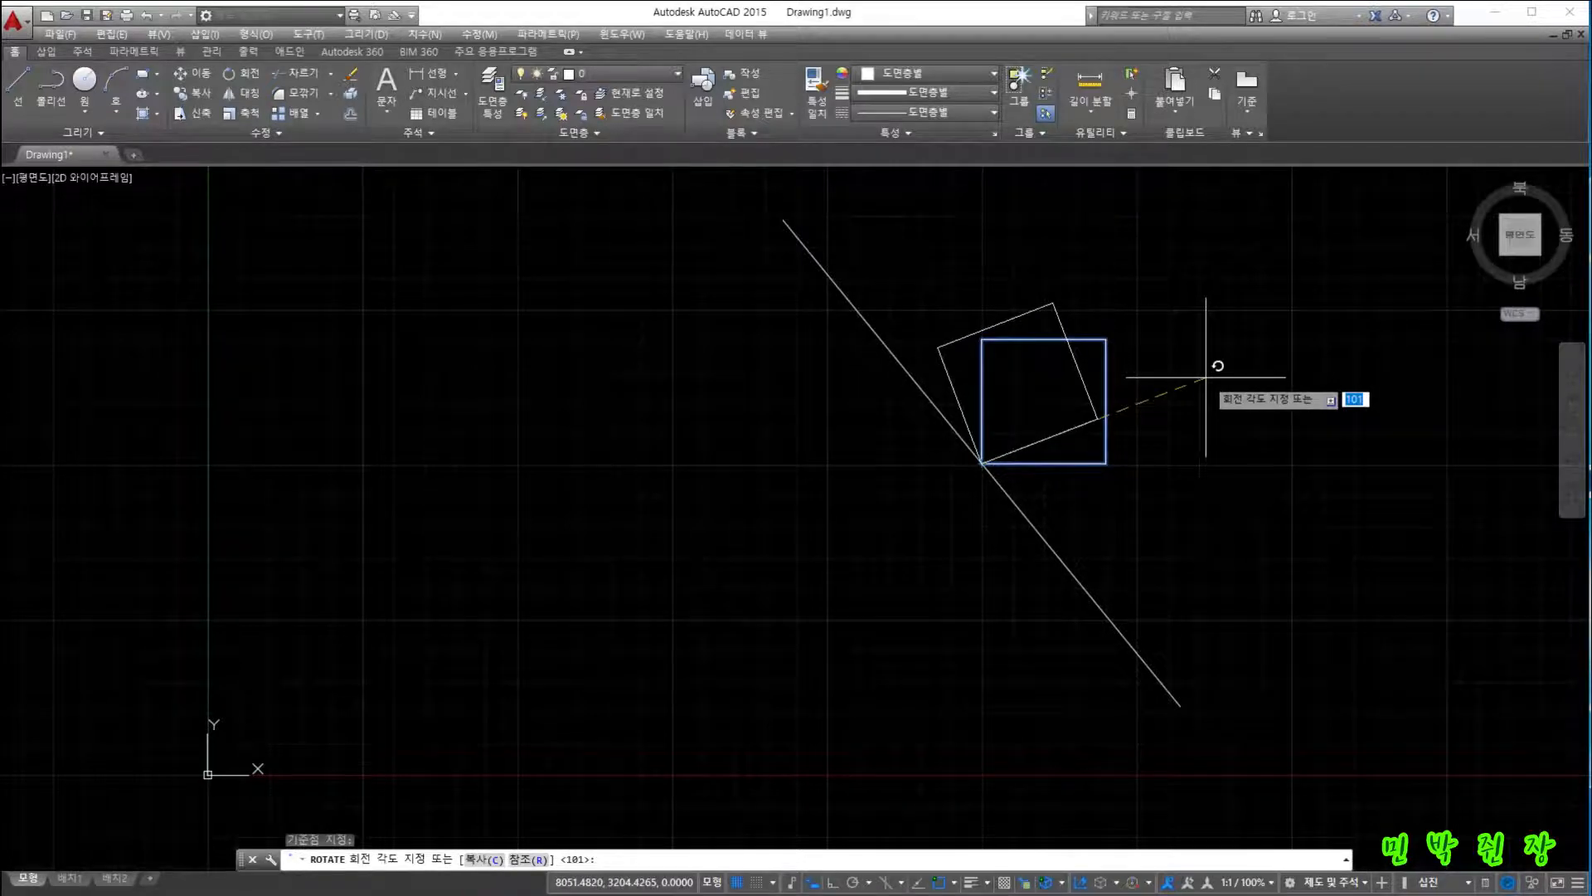
key(Return)
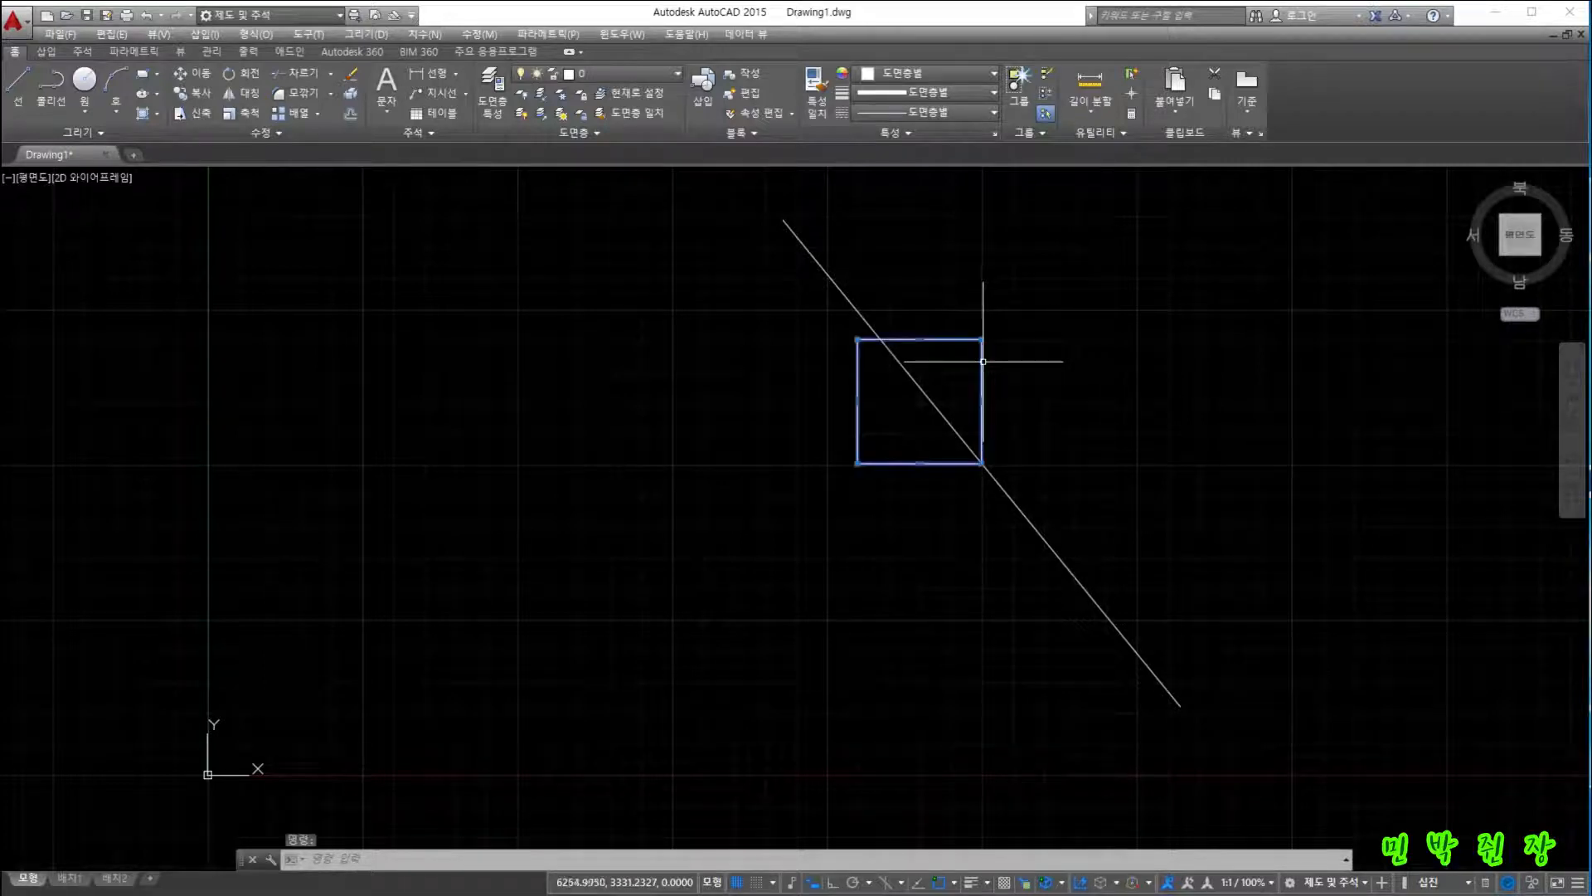
Rotate the square around its lower-right corner, picking the diagonal line's lower endpoint to define the rotation angle.
key(Return)
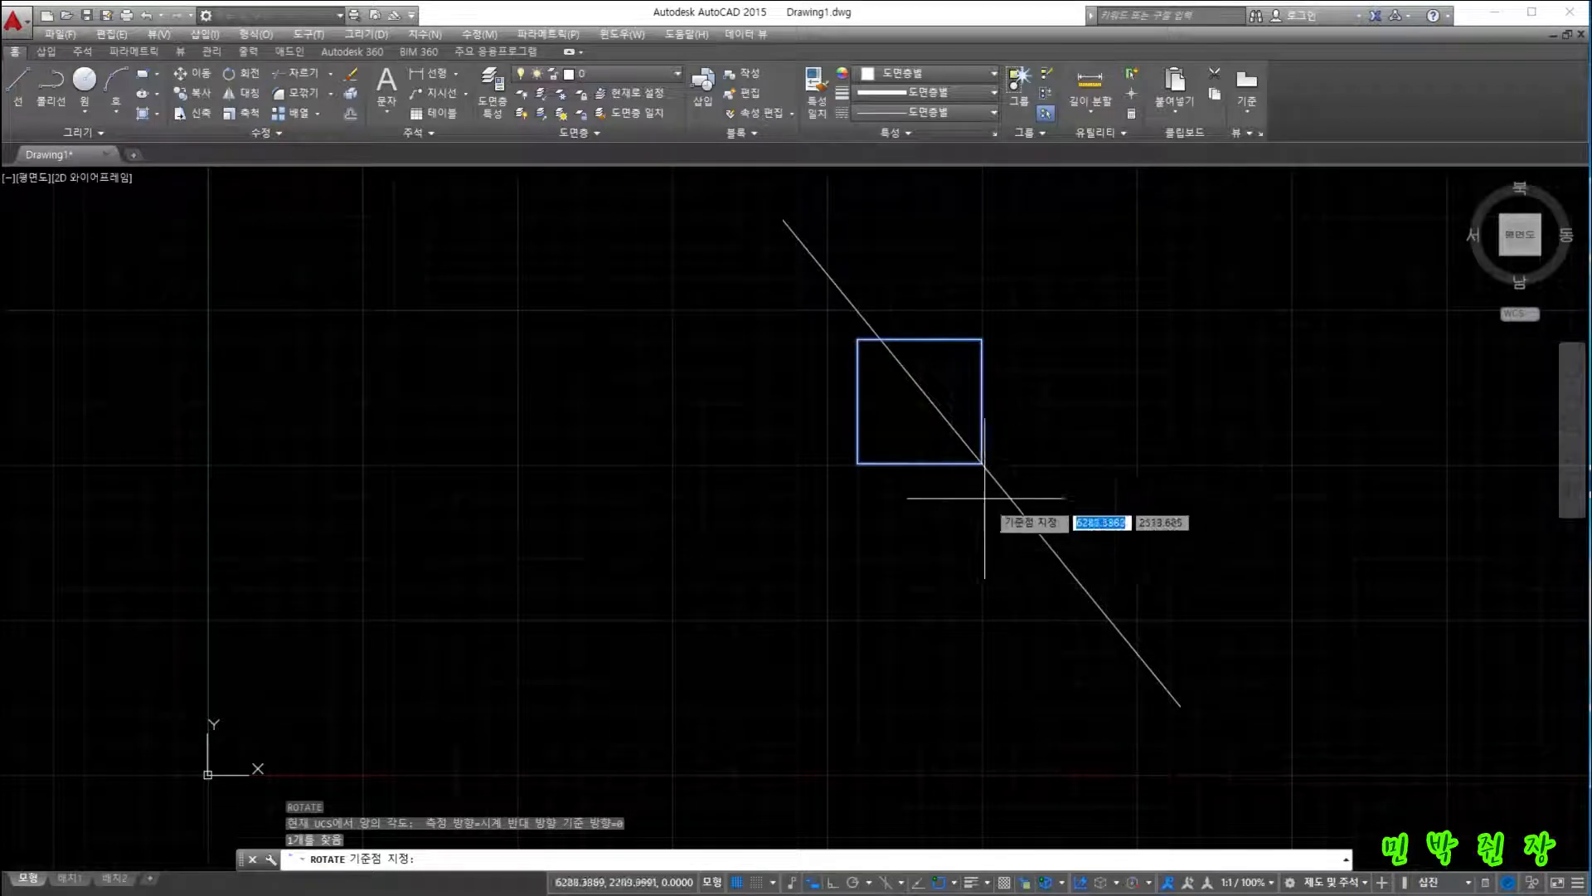
click(982, 463)
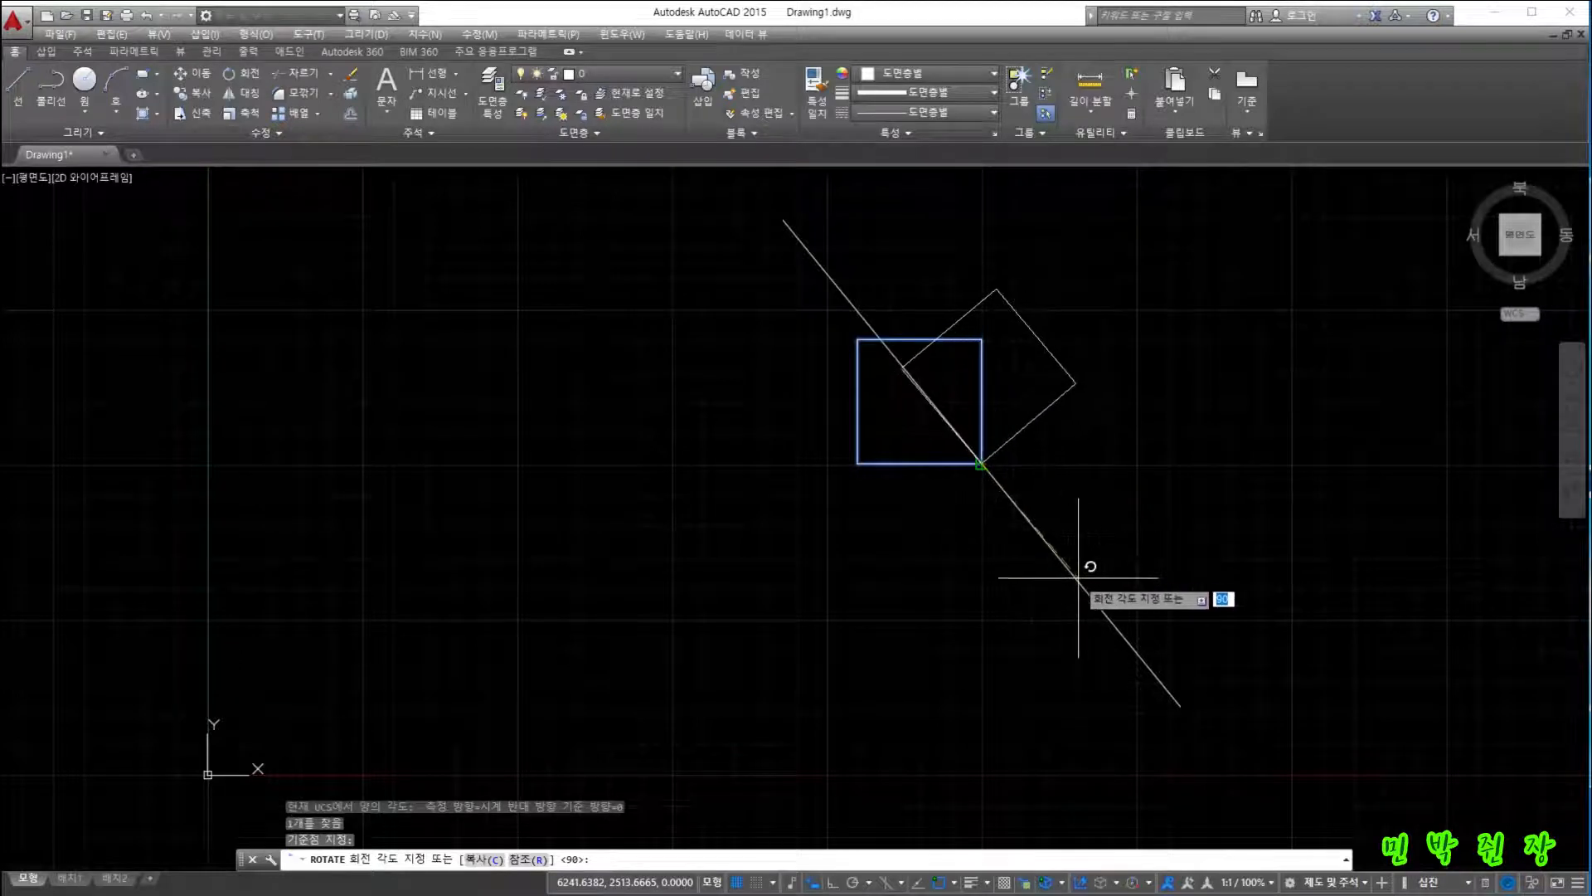
click(1180, 706)
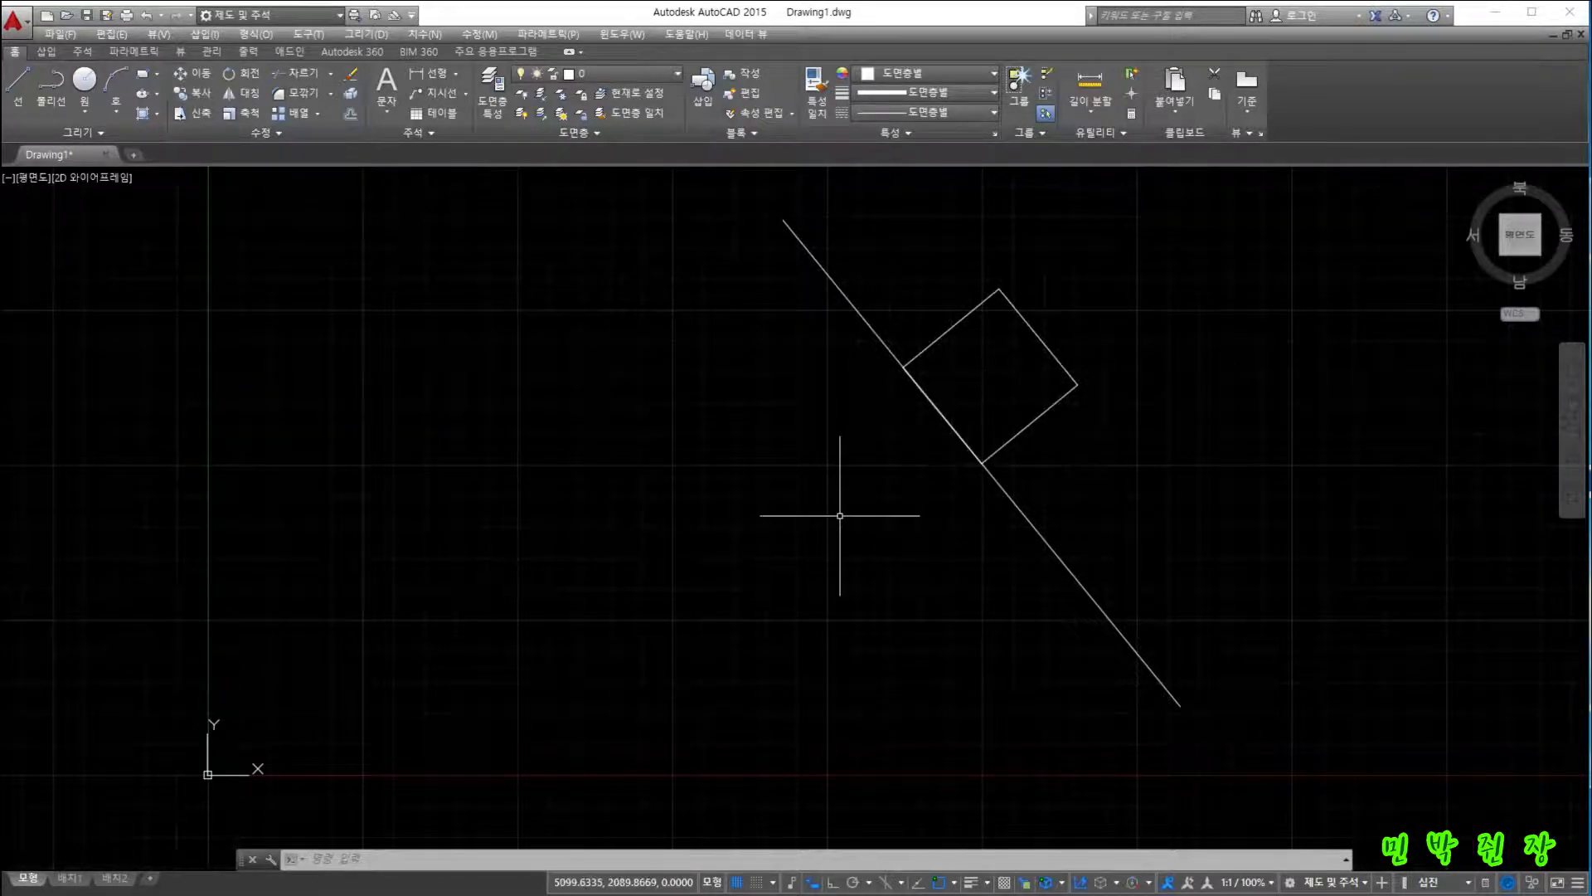
click(364, 858)
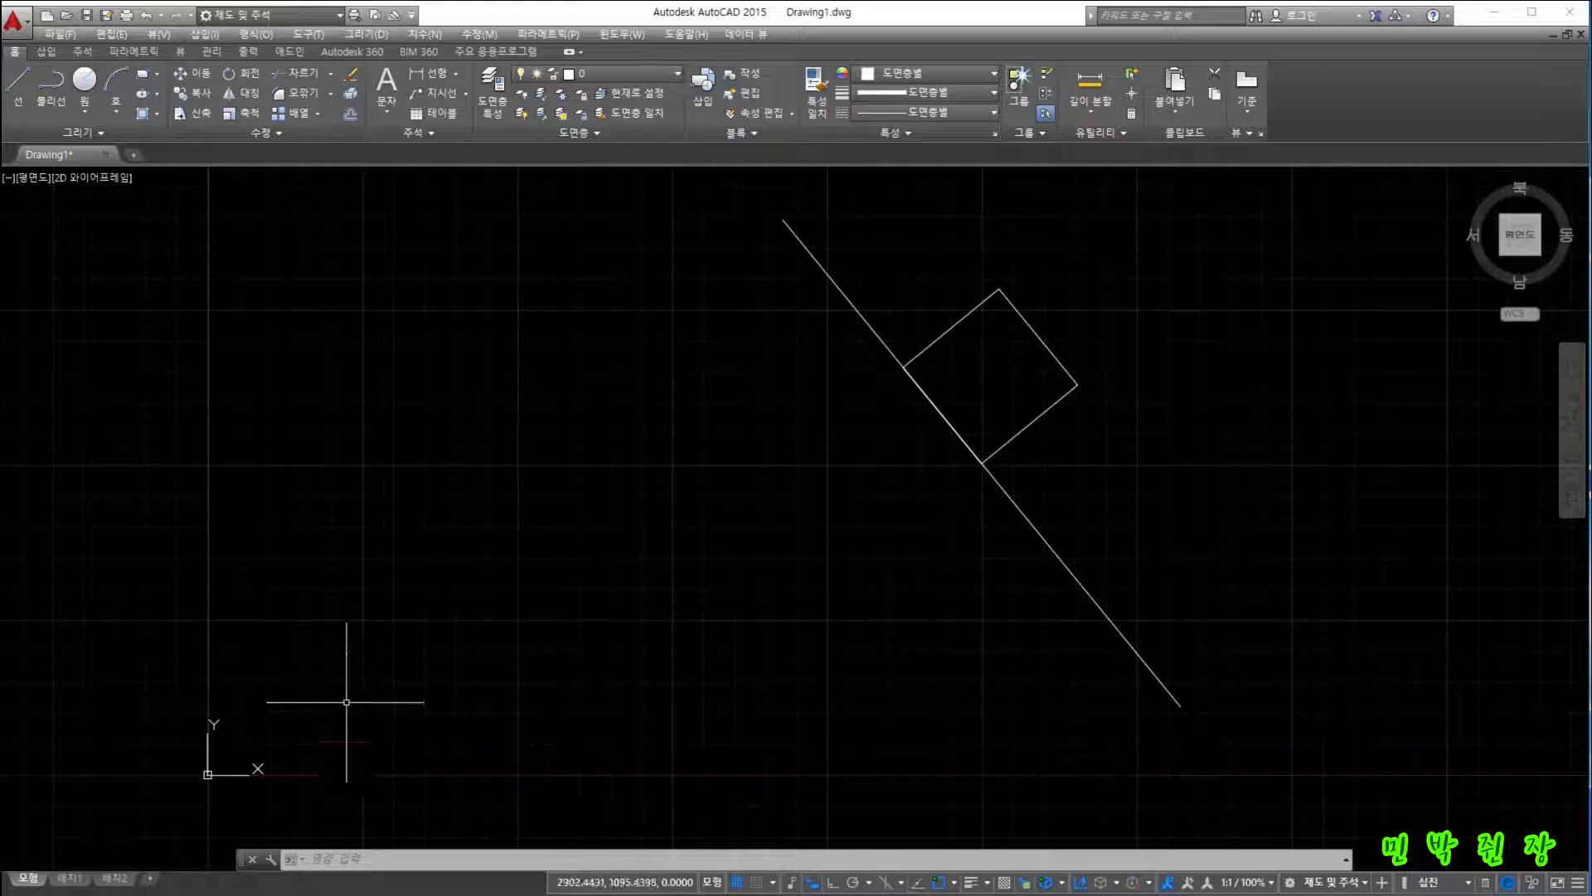
click(349, 859)
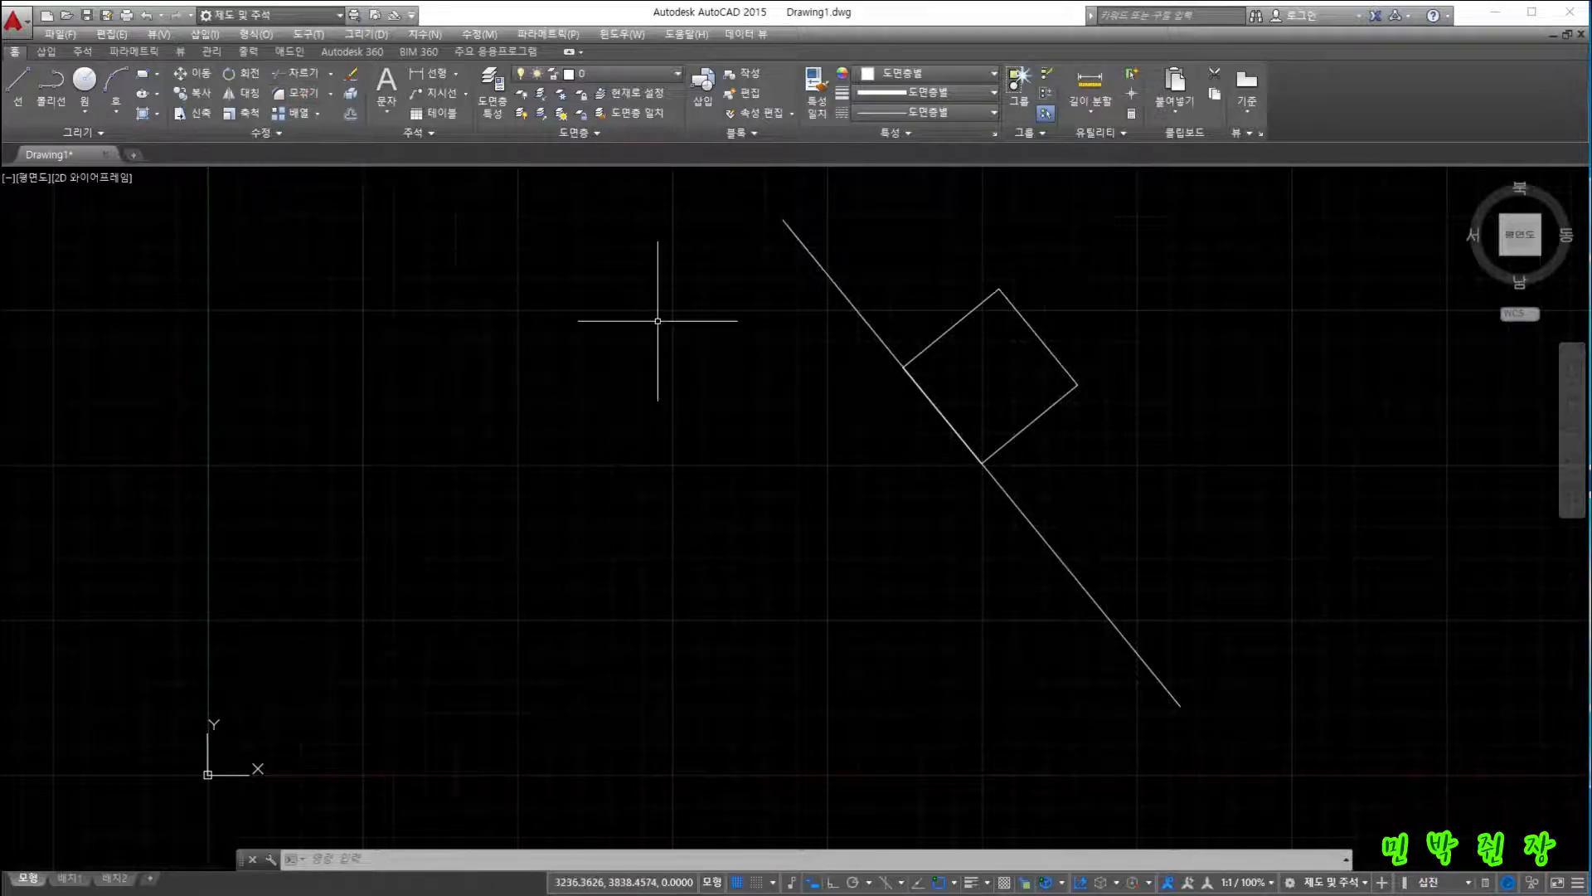
Move the square by its lowest corner off the diagonal line into the empty area to the line's left.
click(944, 330)
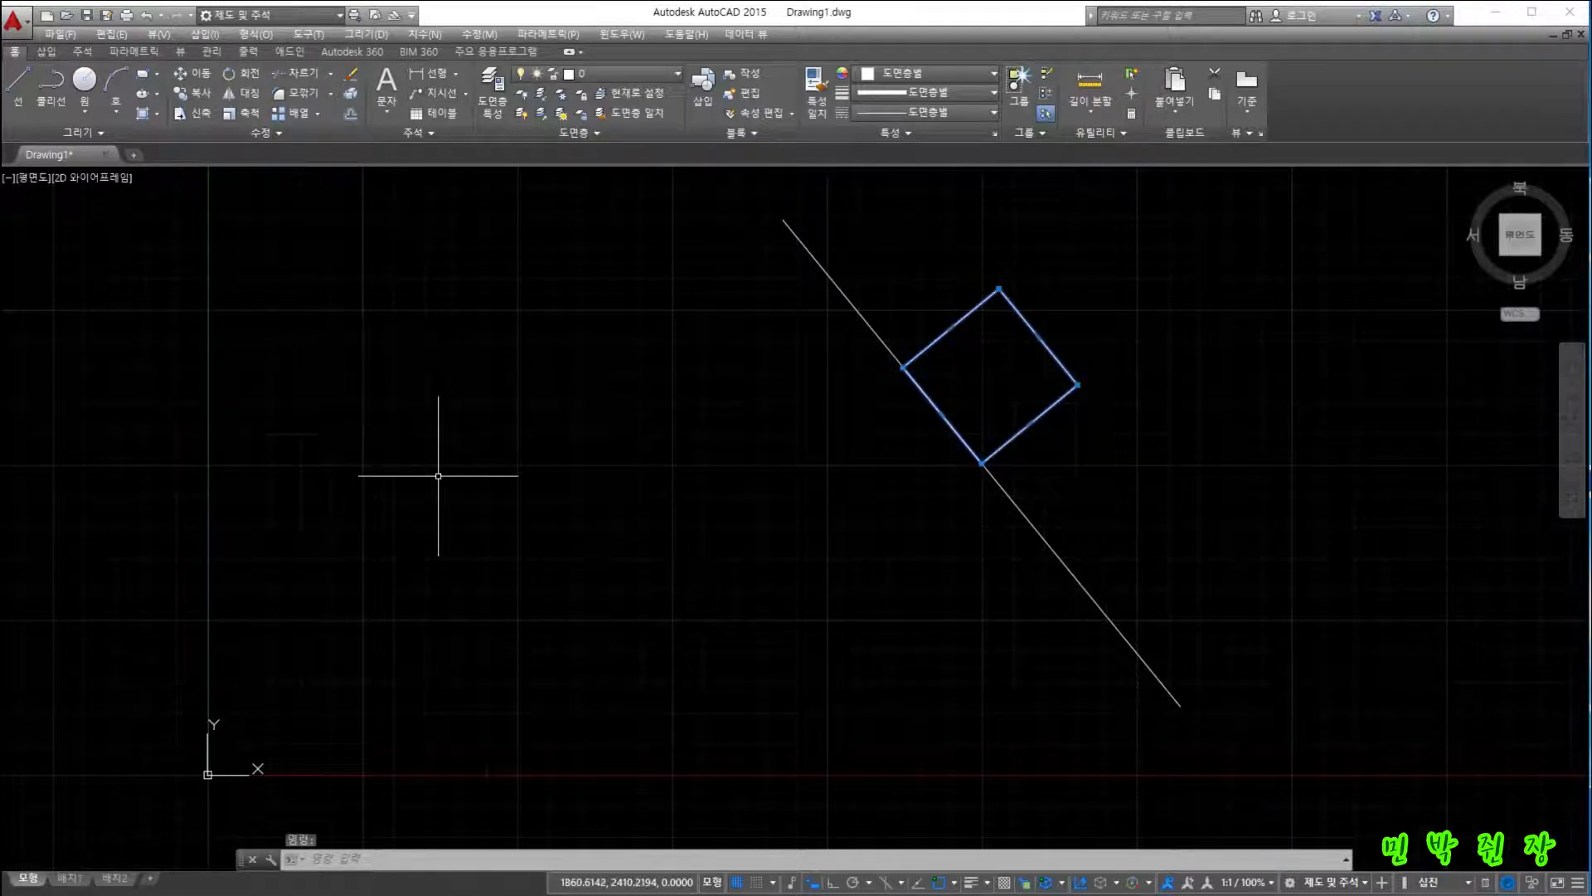
text(m)
key(Return)
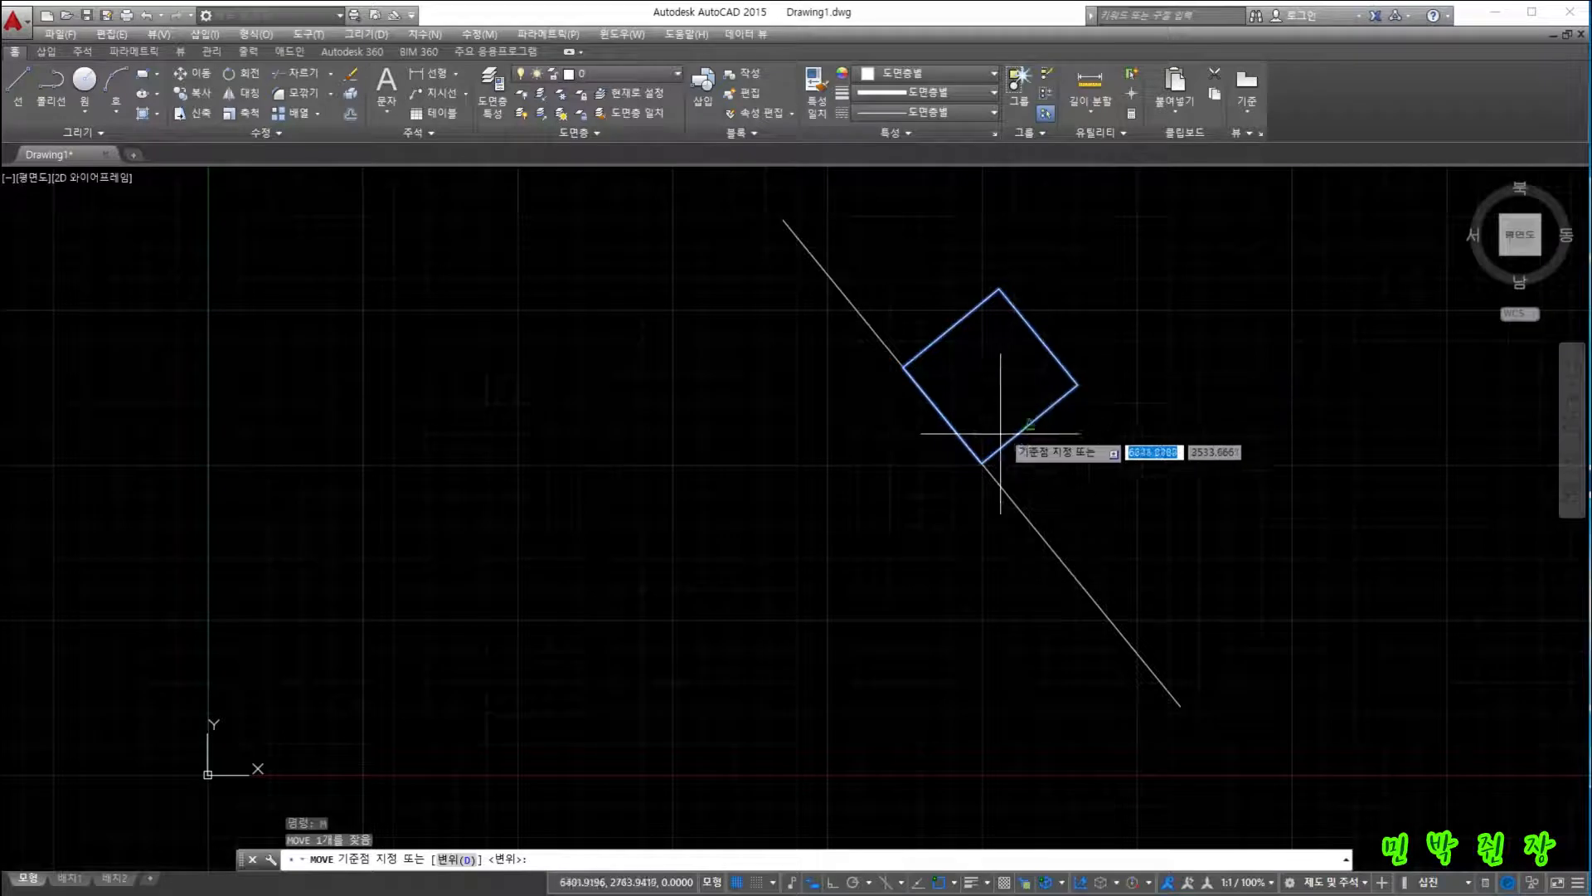
click(992, 459)
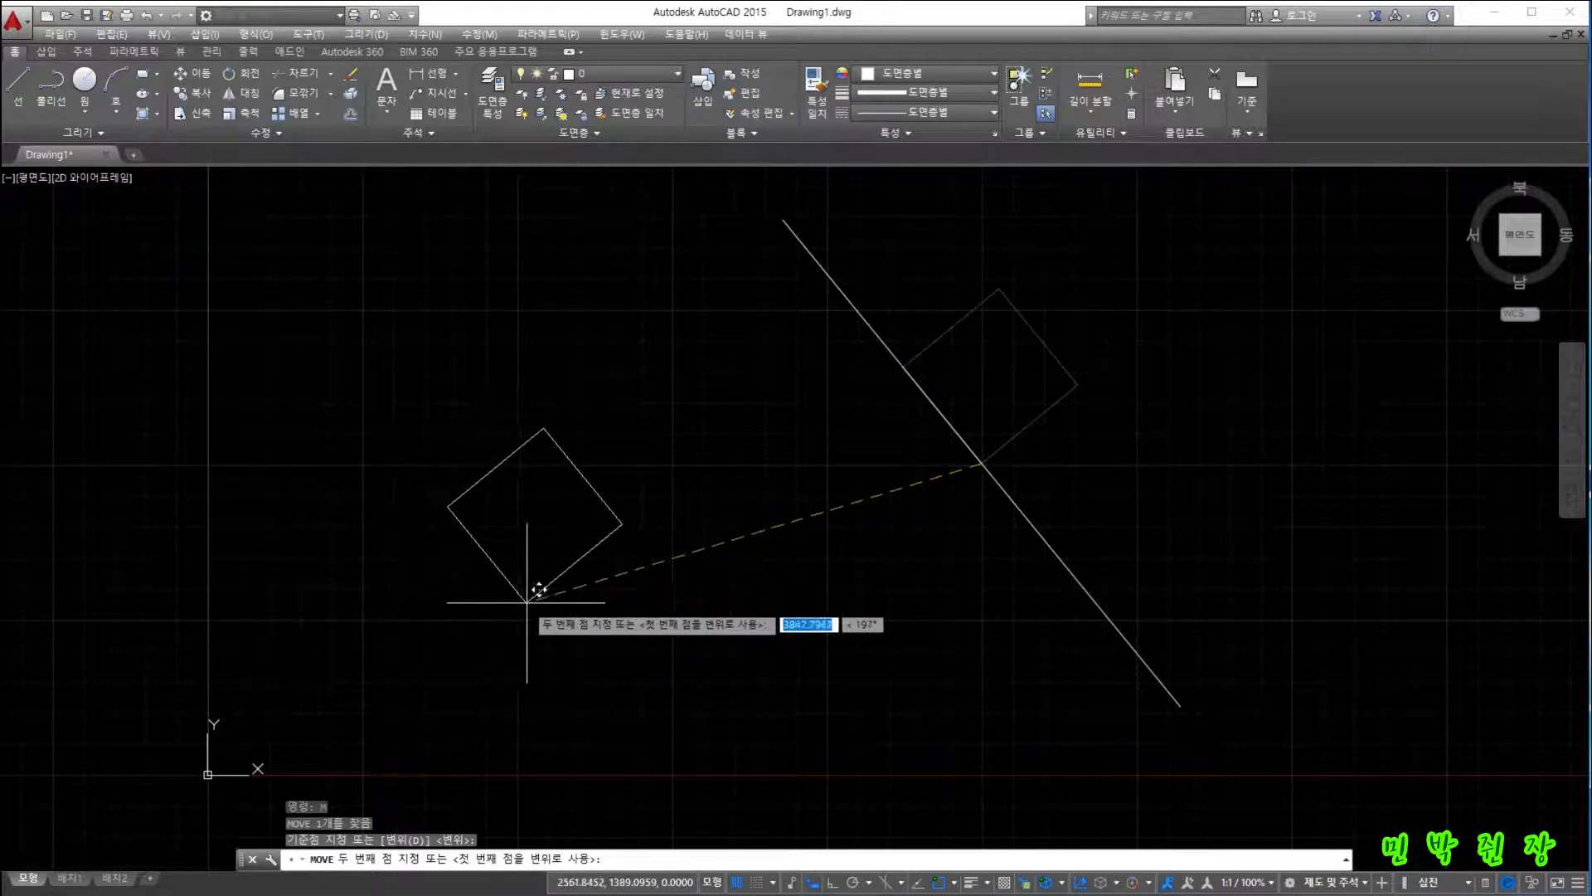
click(530, 602)
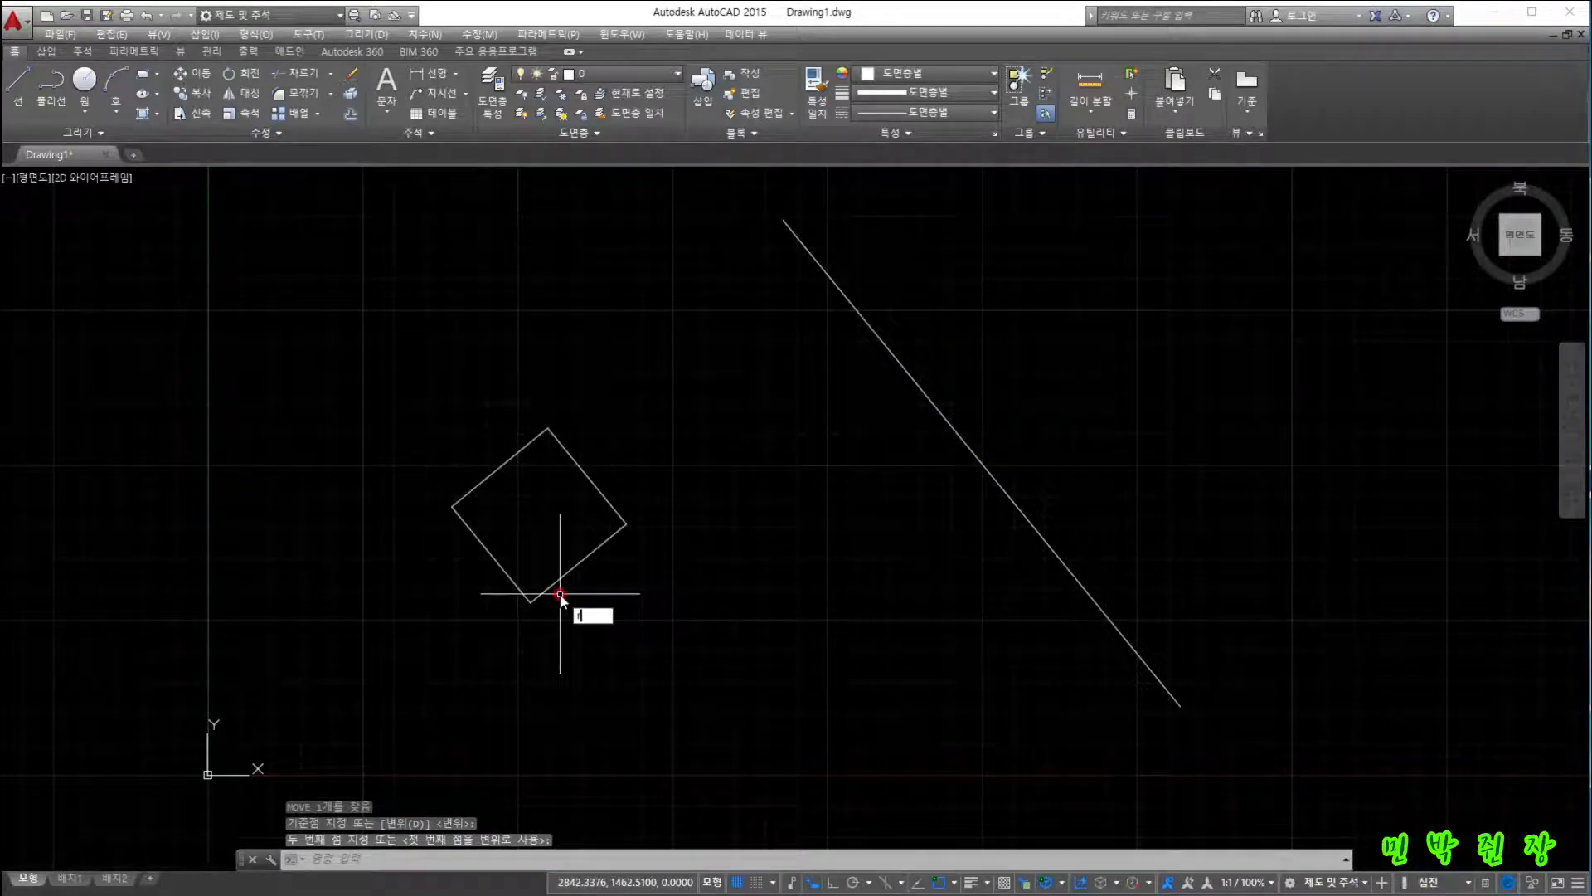
Rotate the square about its lowest corner with the Reference option, using its lower-right edge as the reference direction.
key(Return)
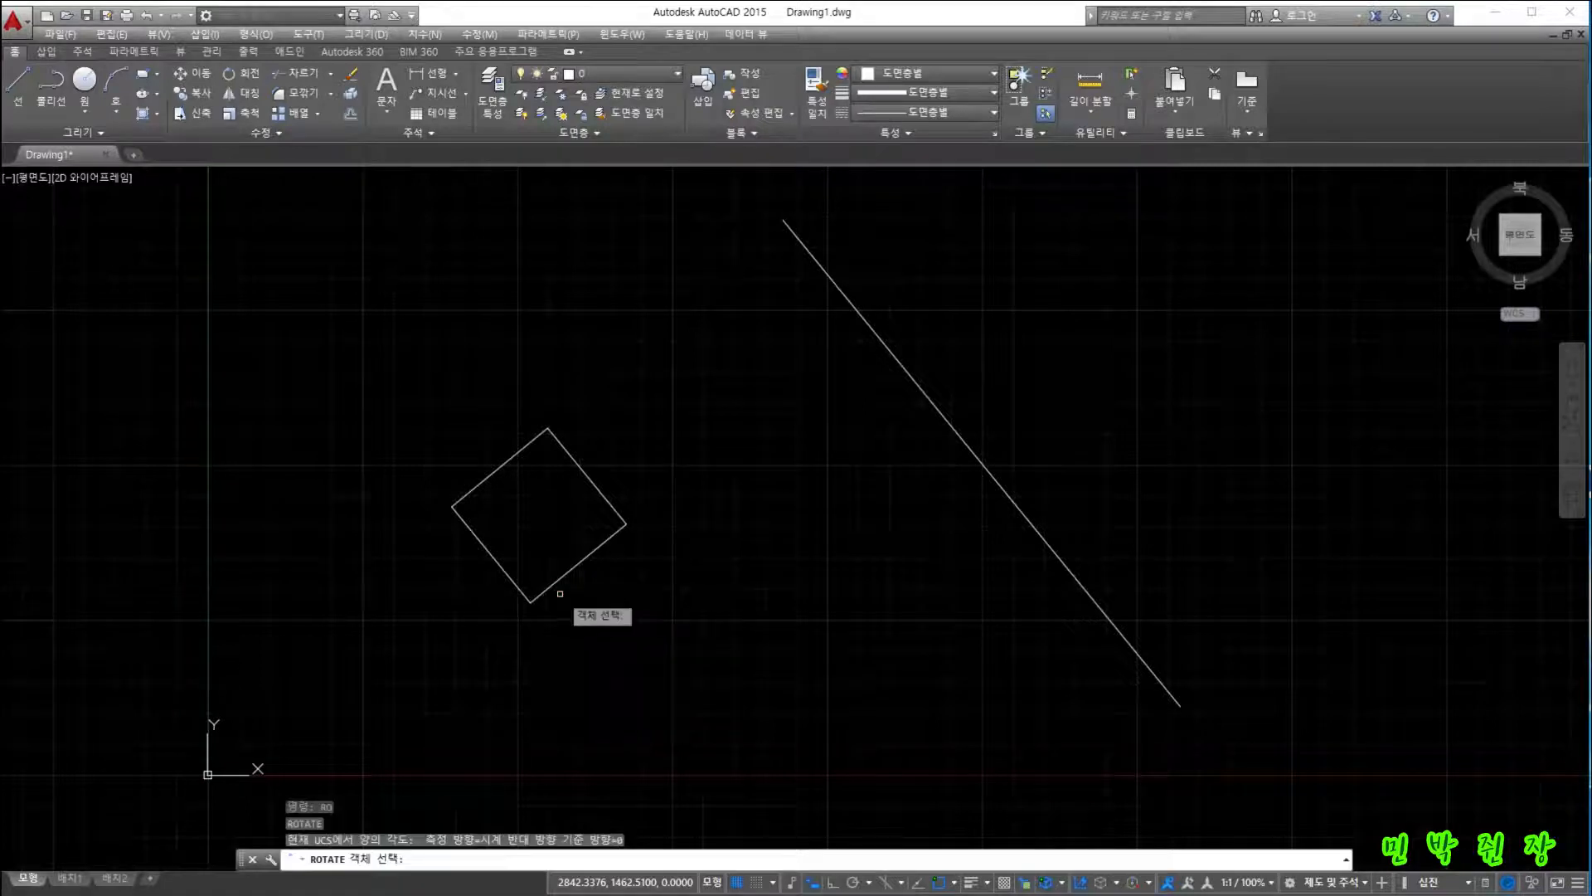
click(582, 584)
click(425, 464)
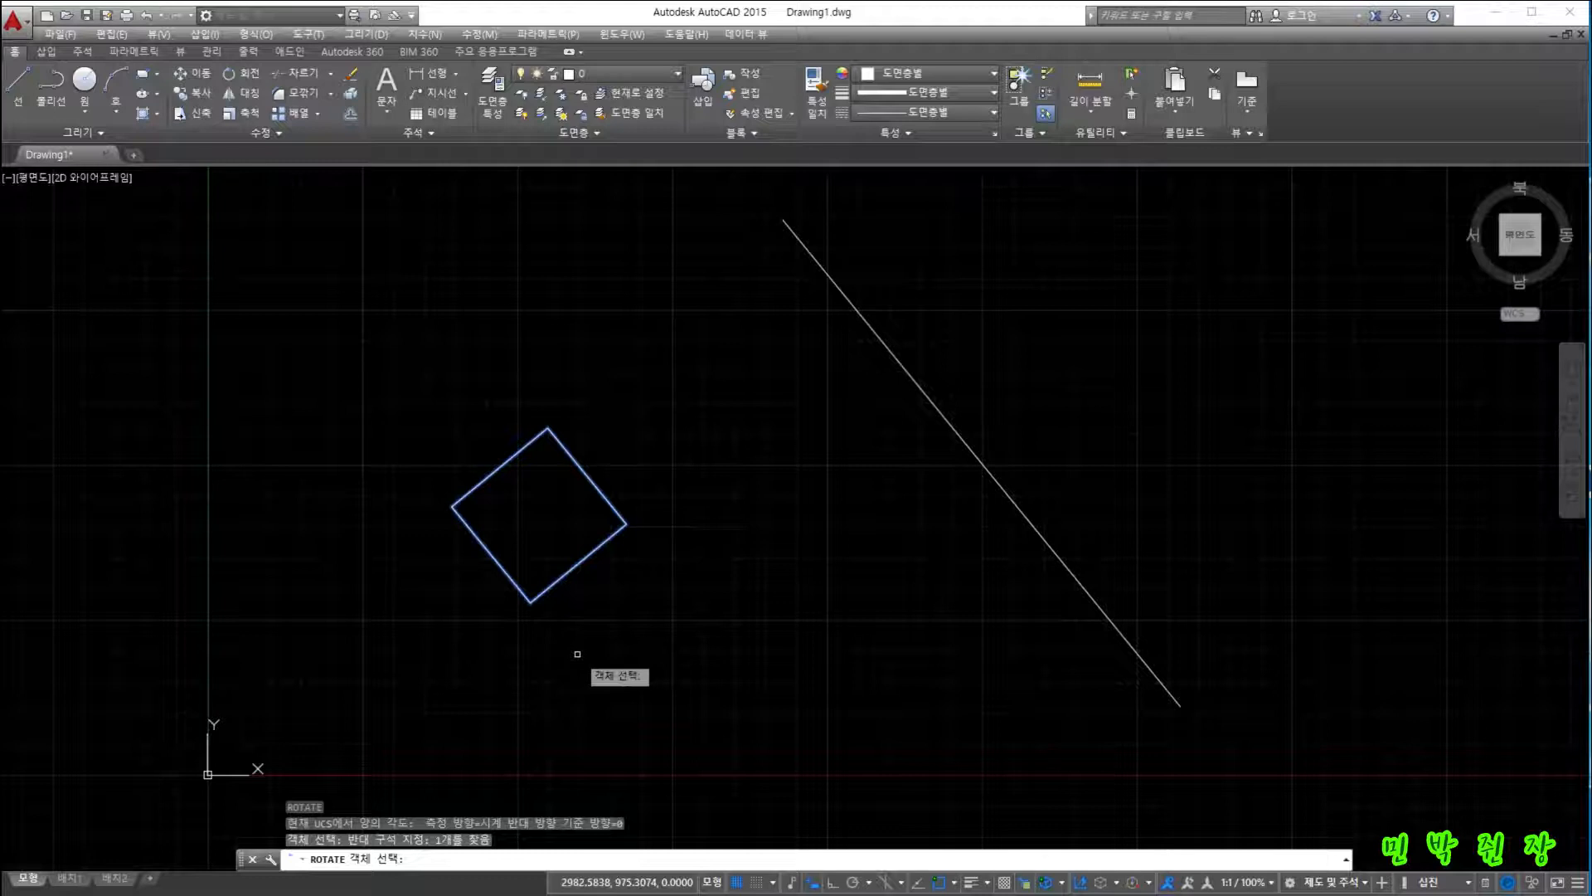
key(Return)
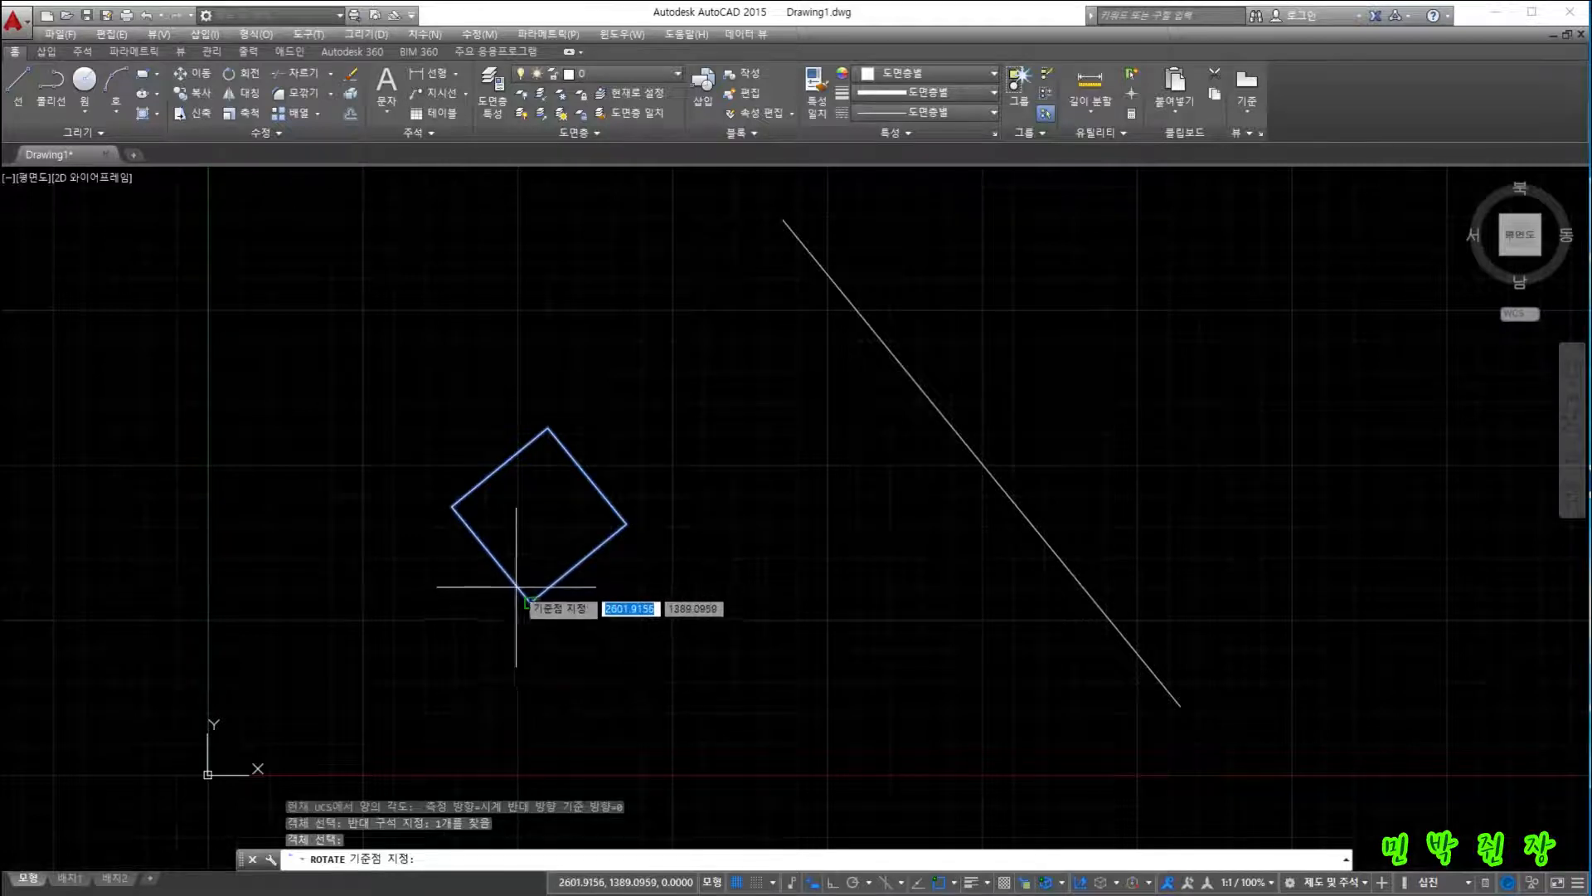
click(529, 602)
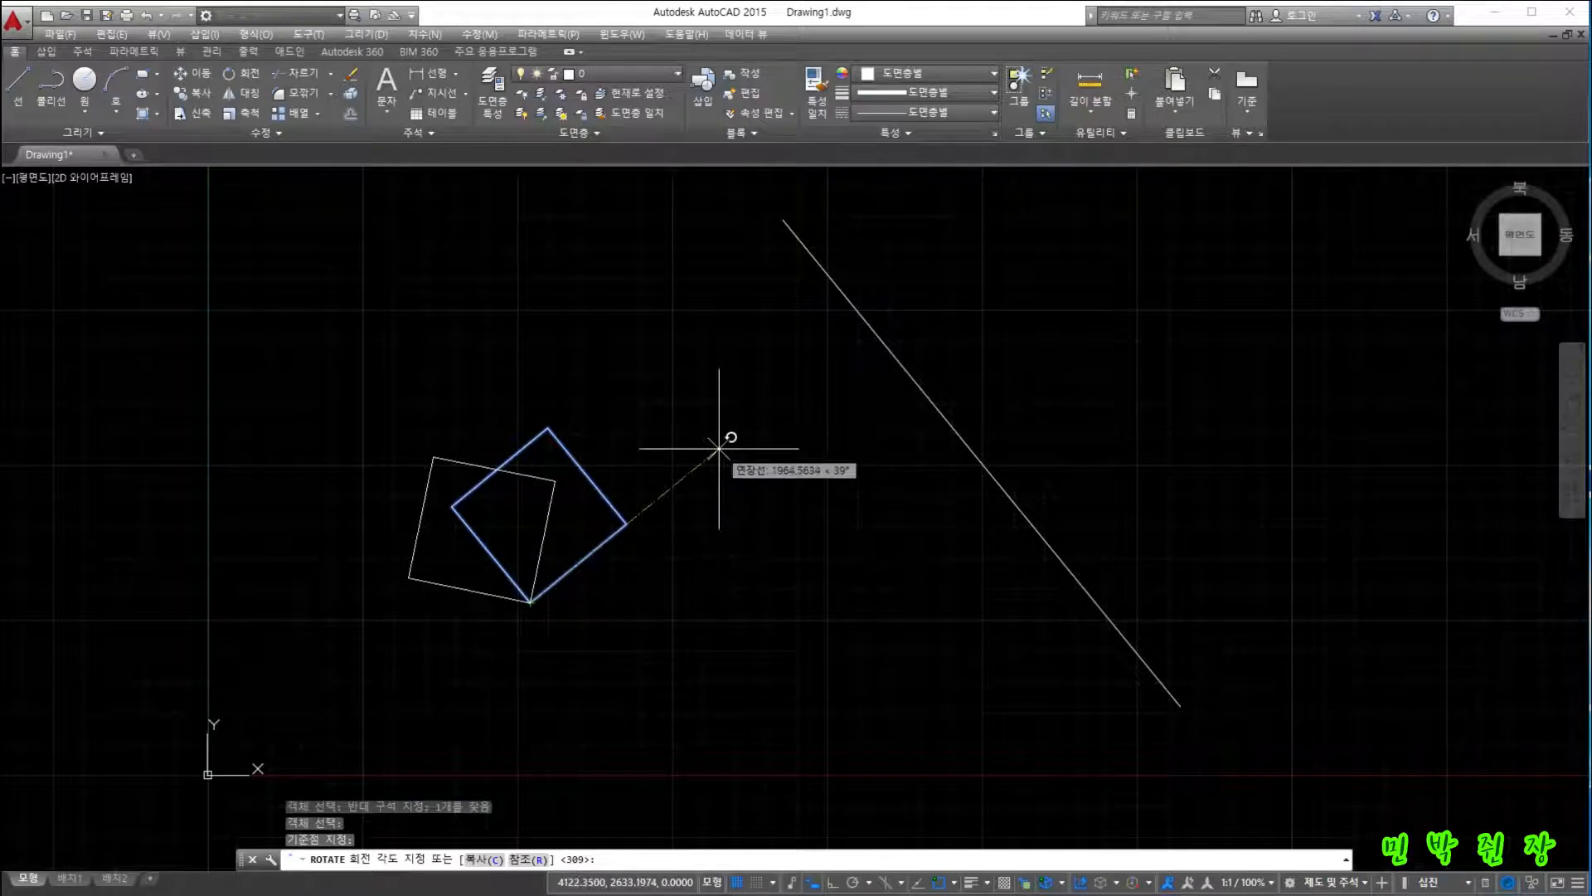
text(r)
key(Return)
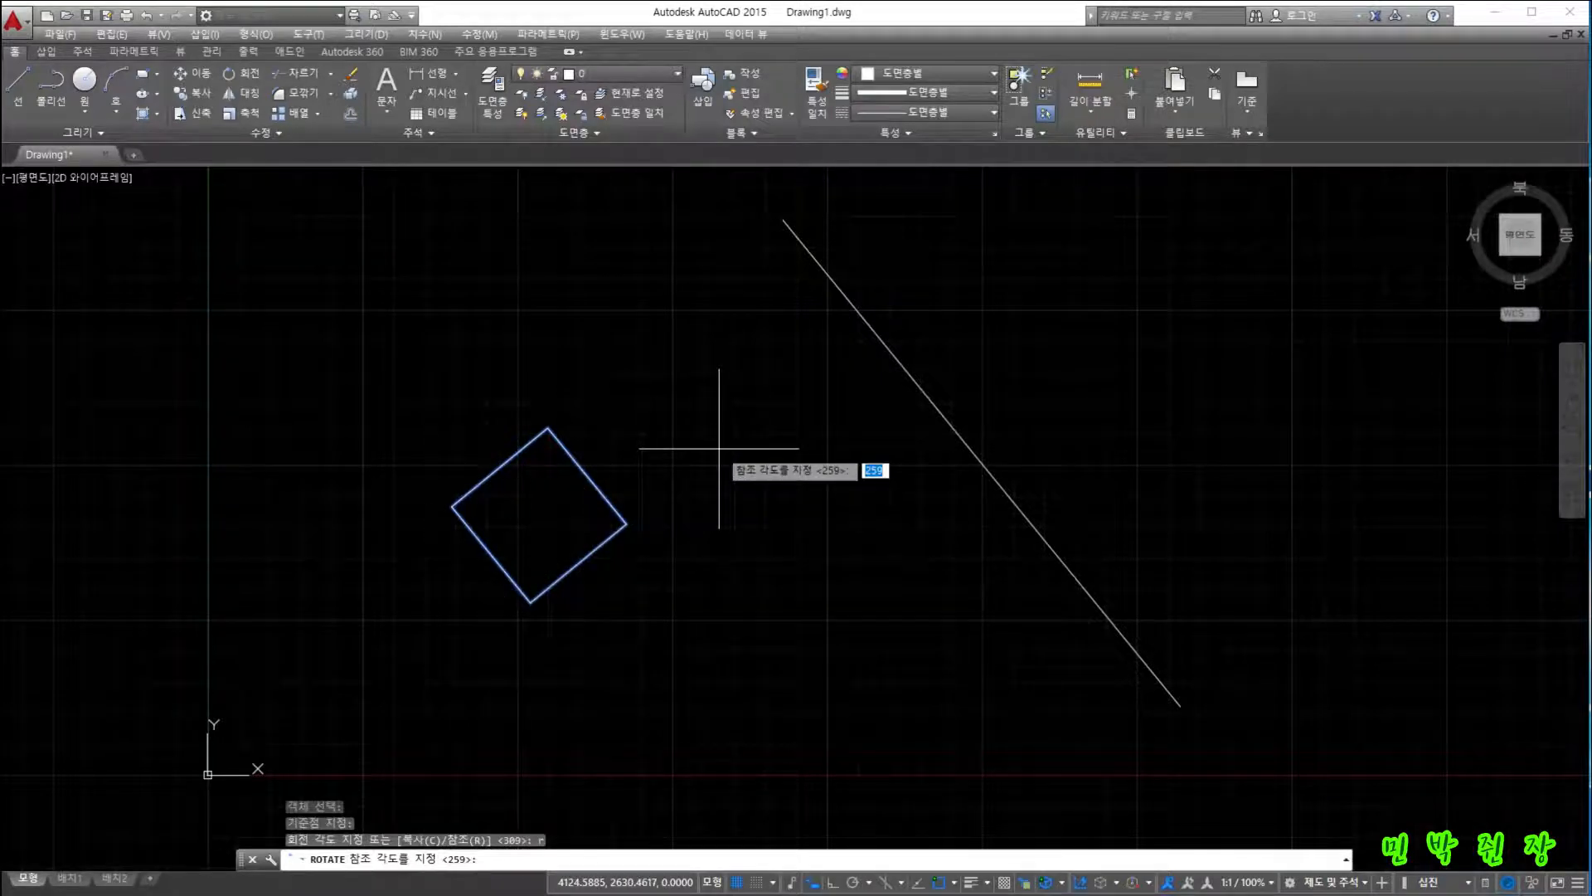
click(530, 603)
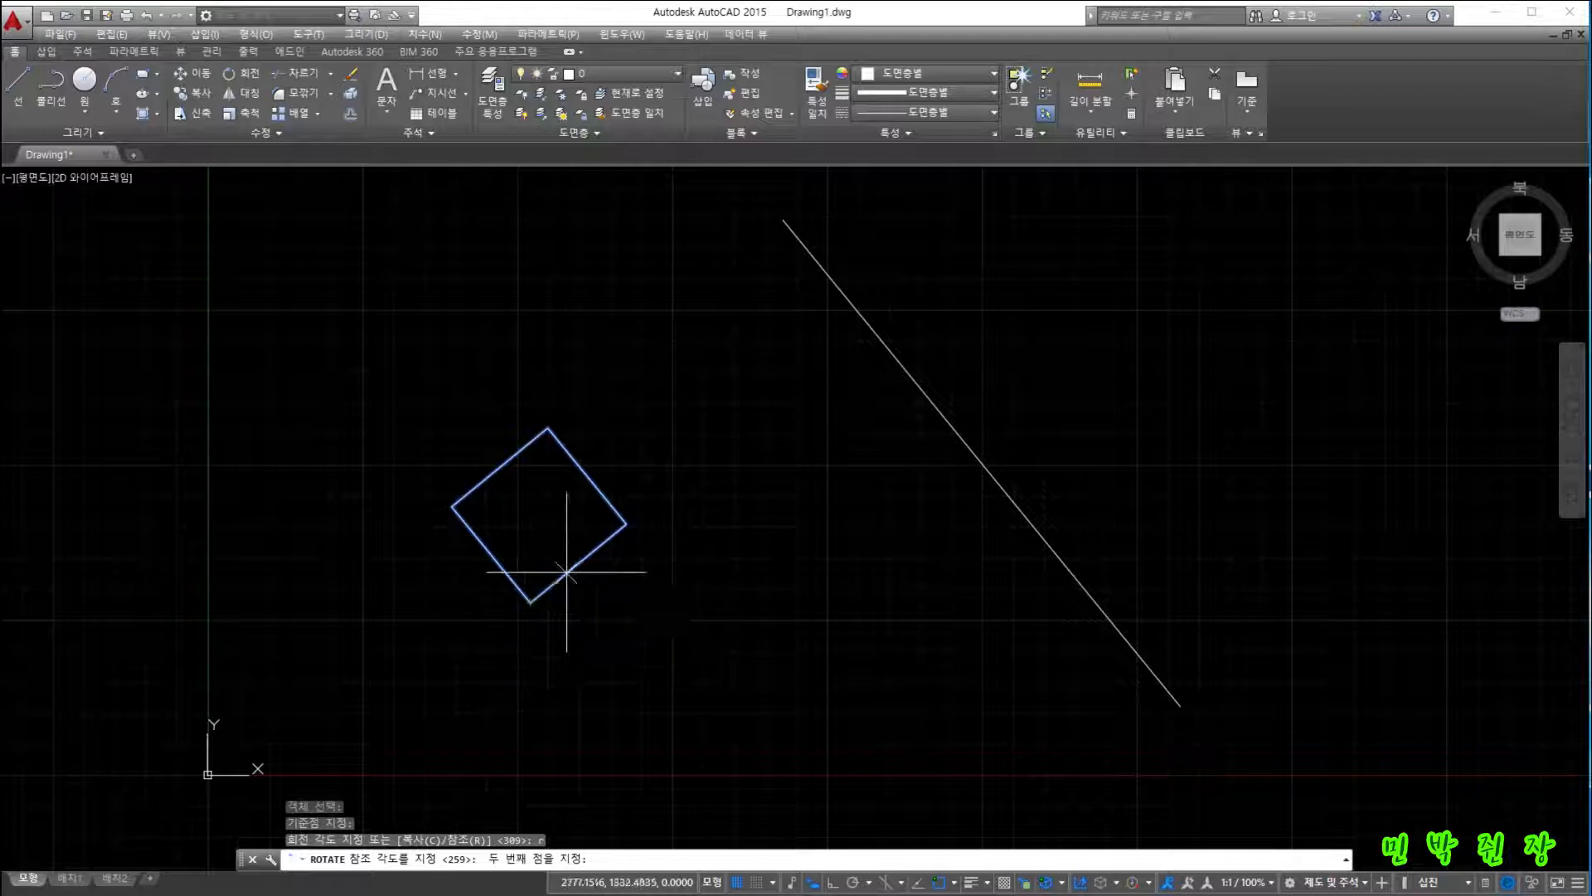
click(626, 524)
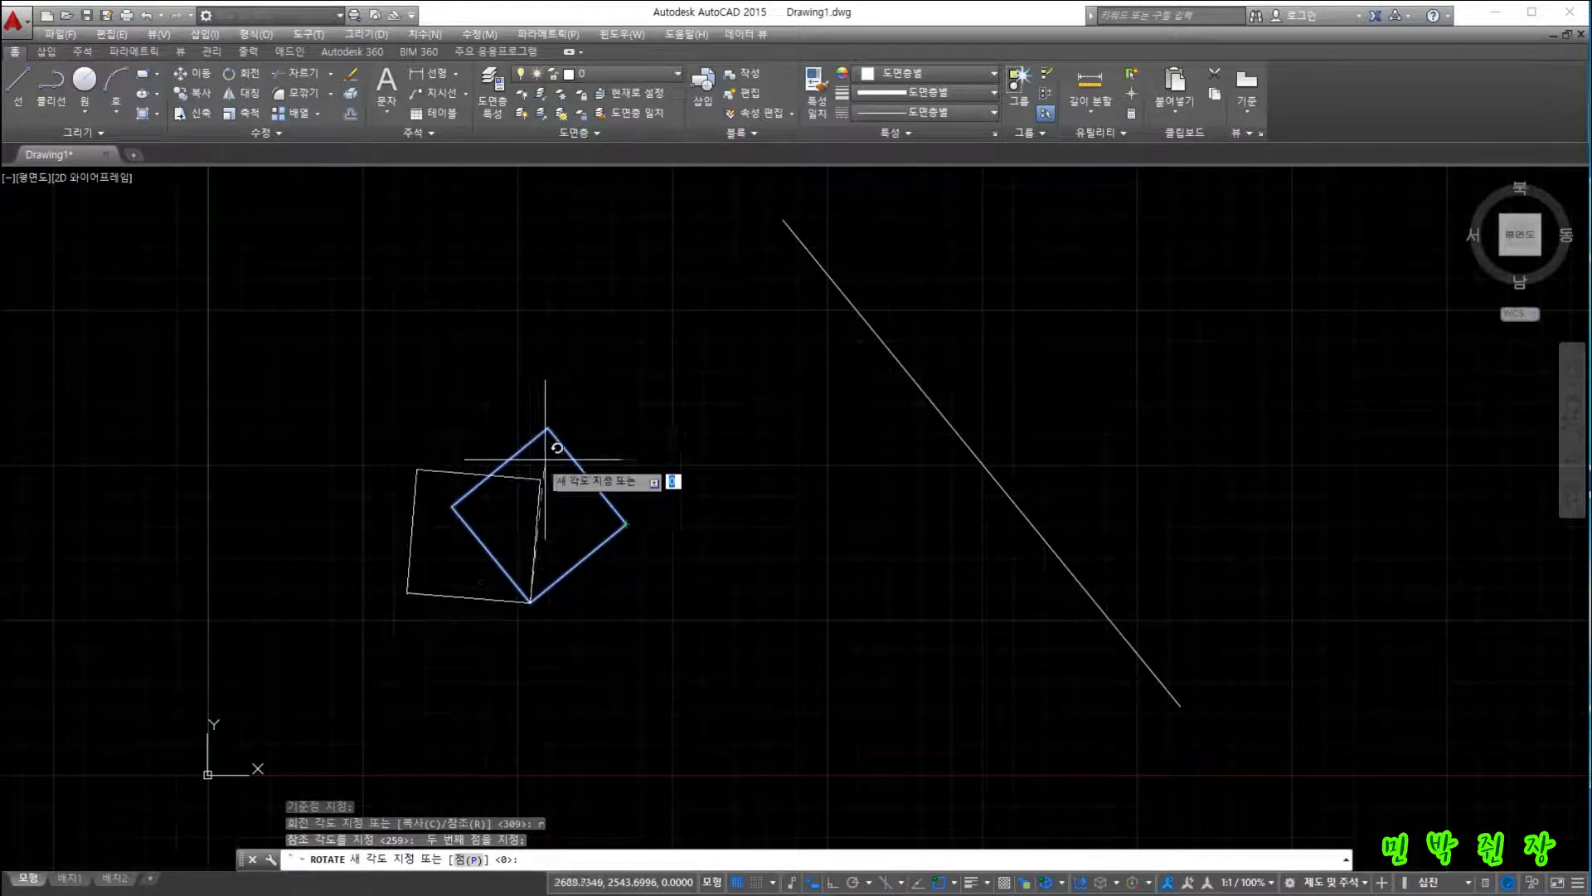
key(ctrl+z)
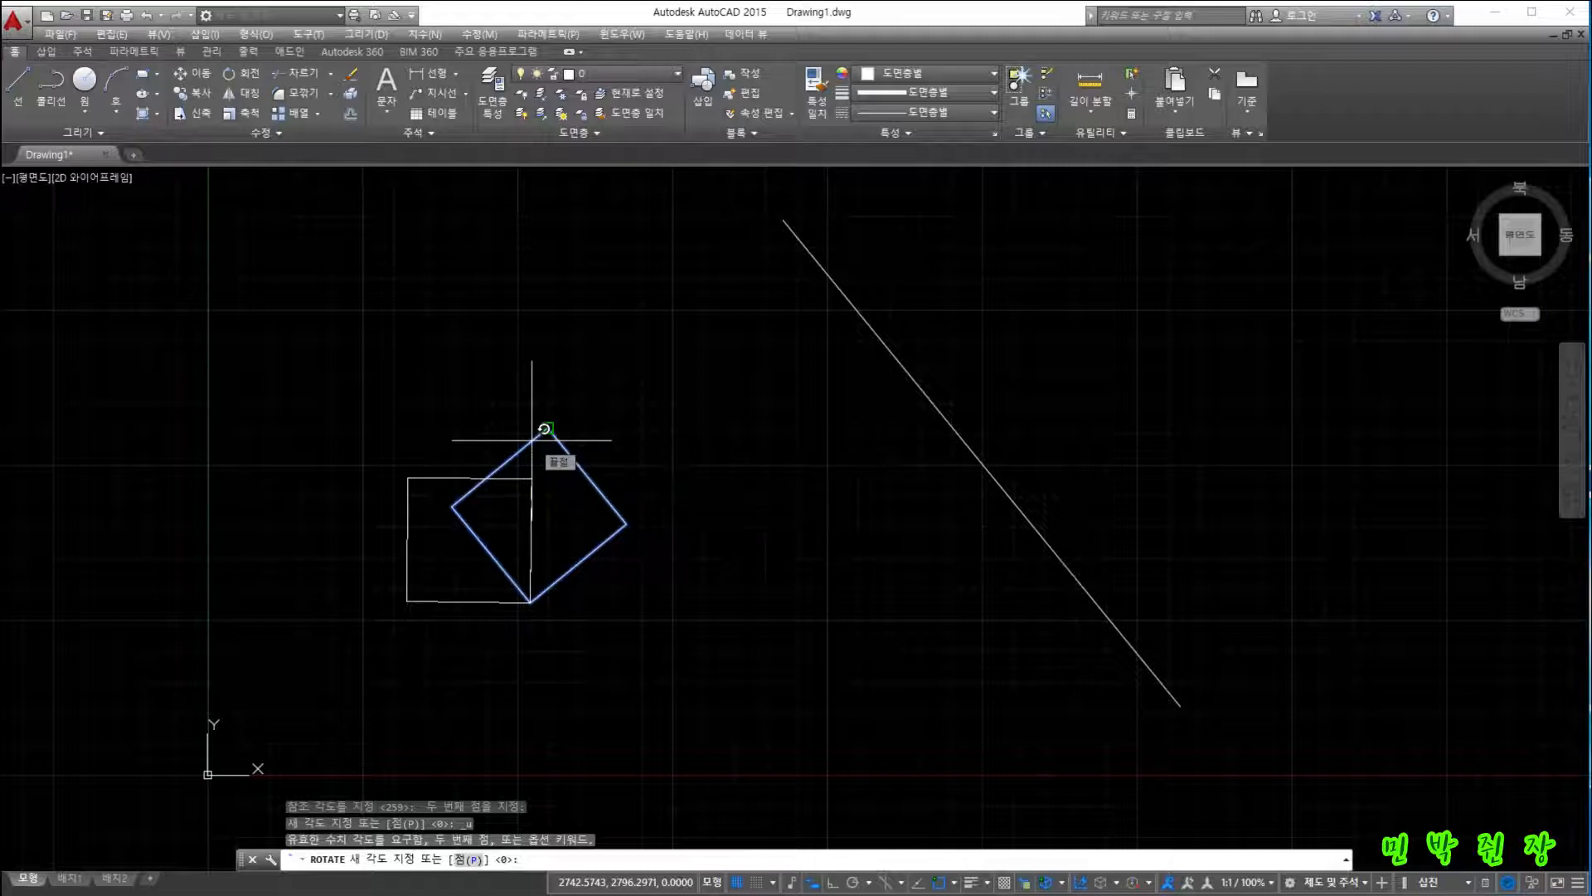
key(Return)
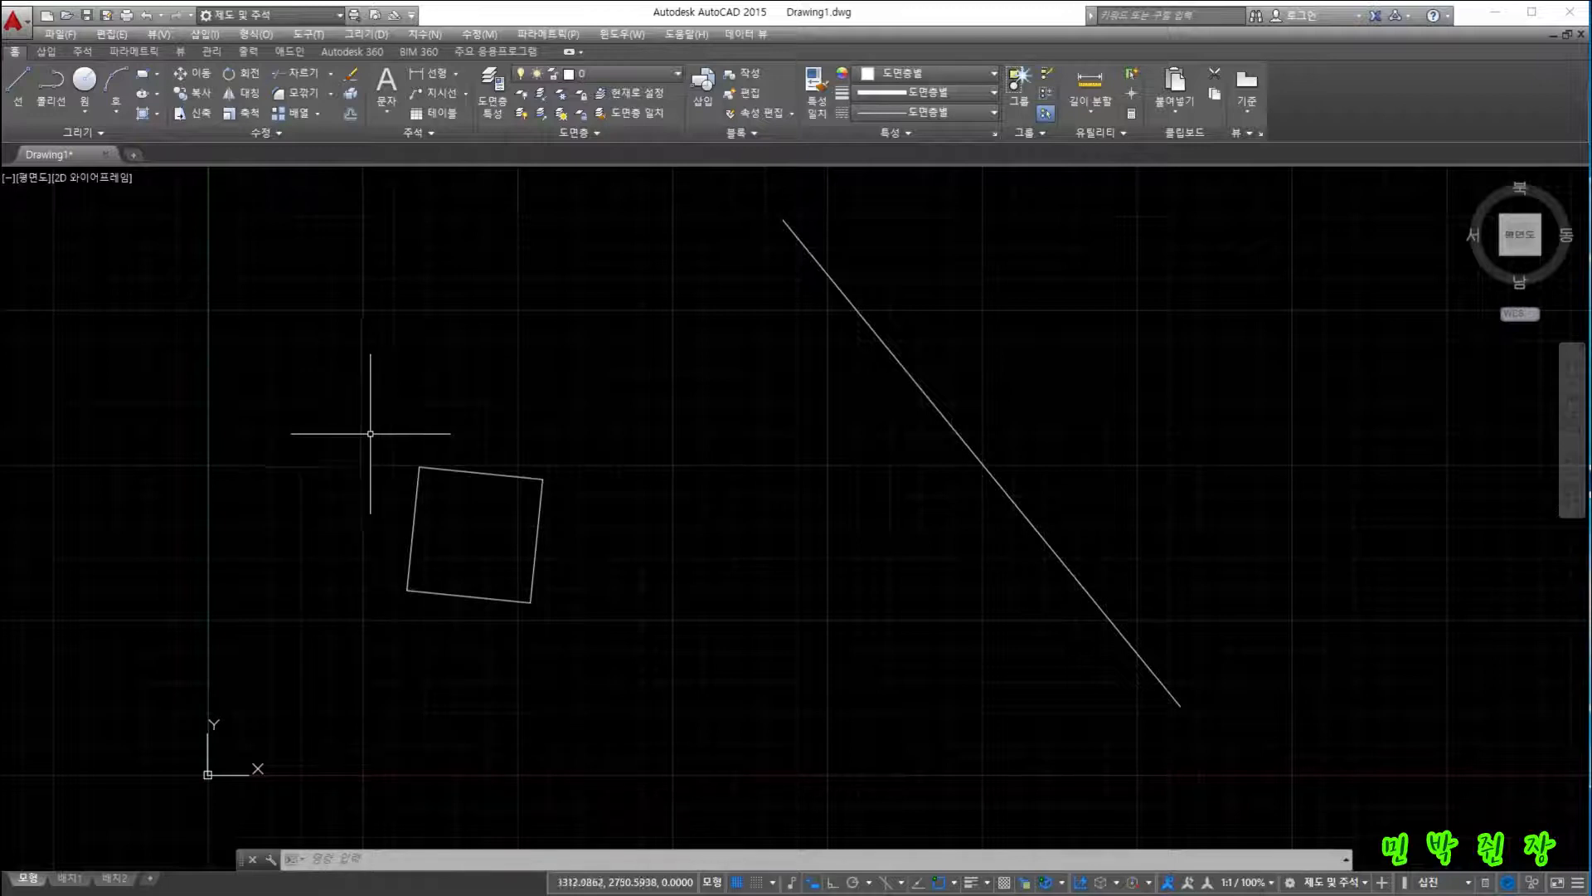
click(358, 860)
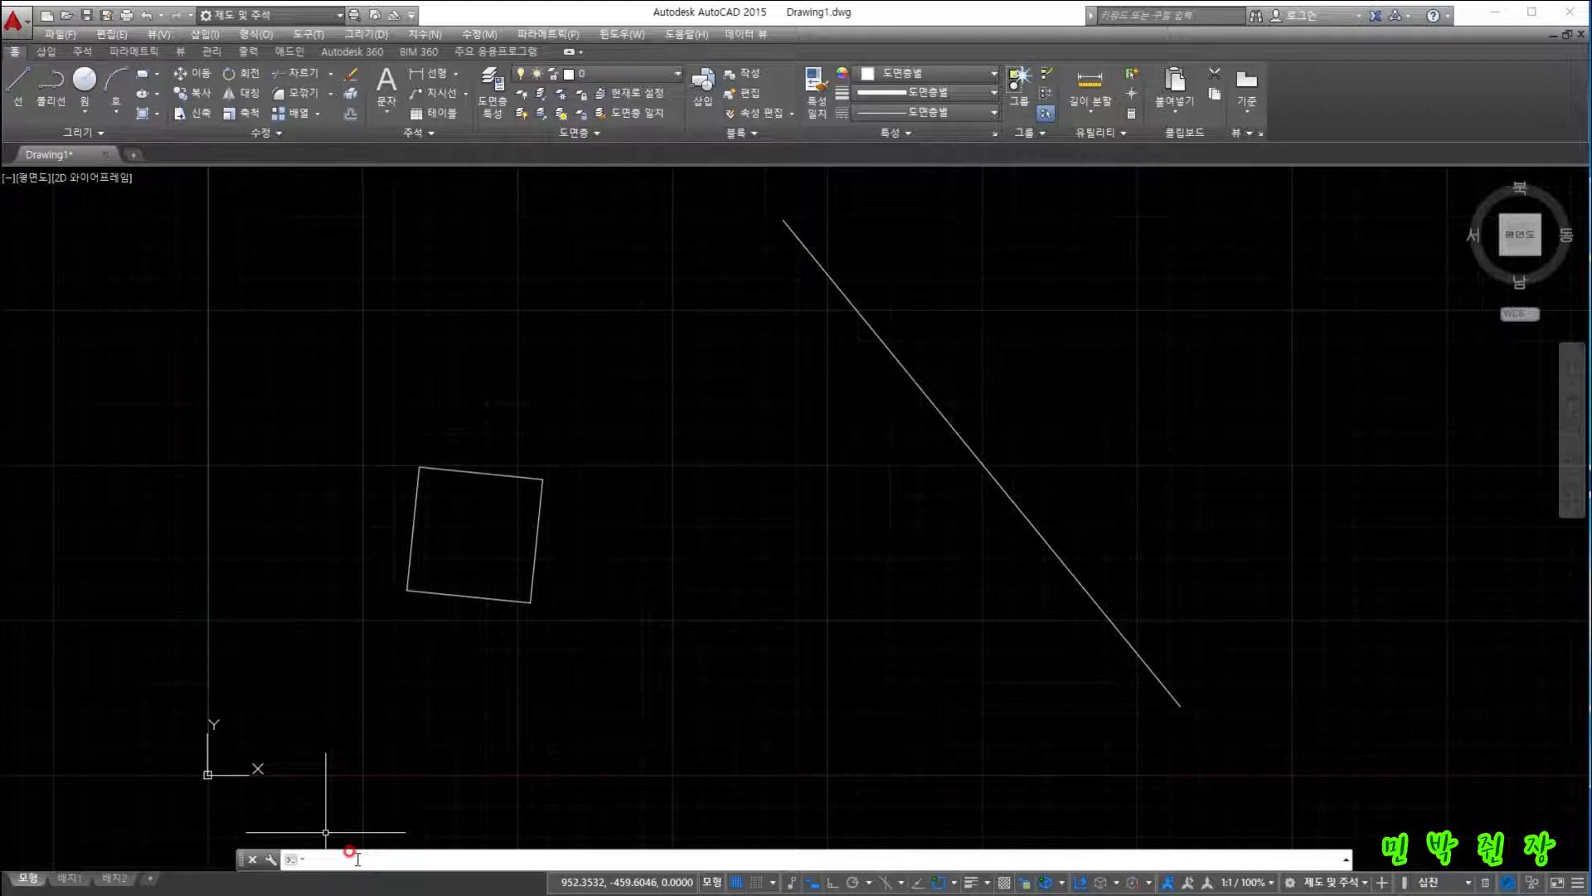
text(scale)
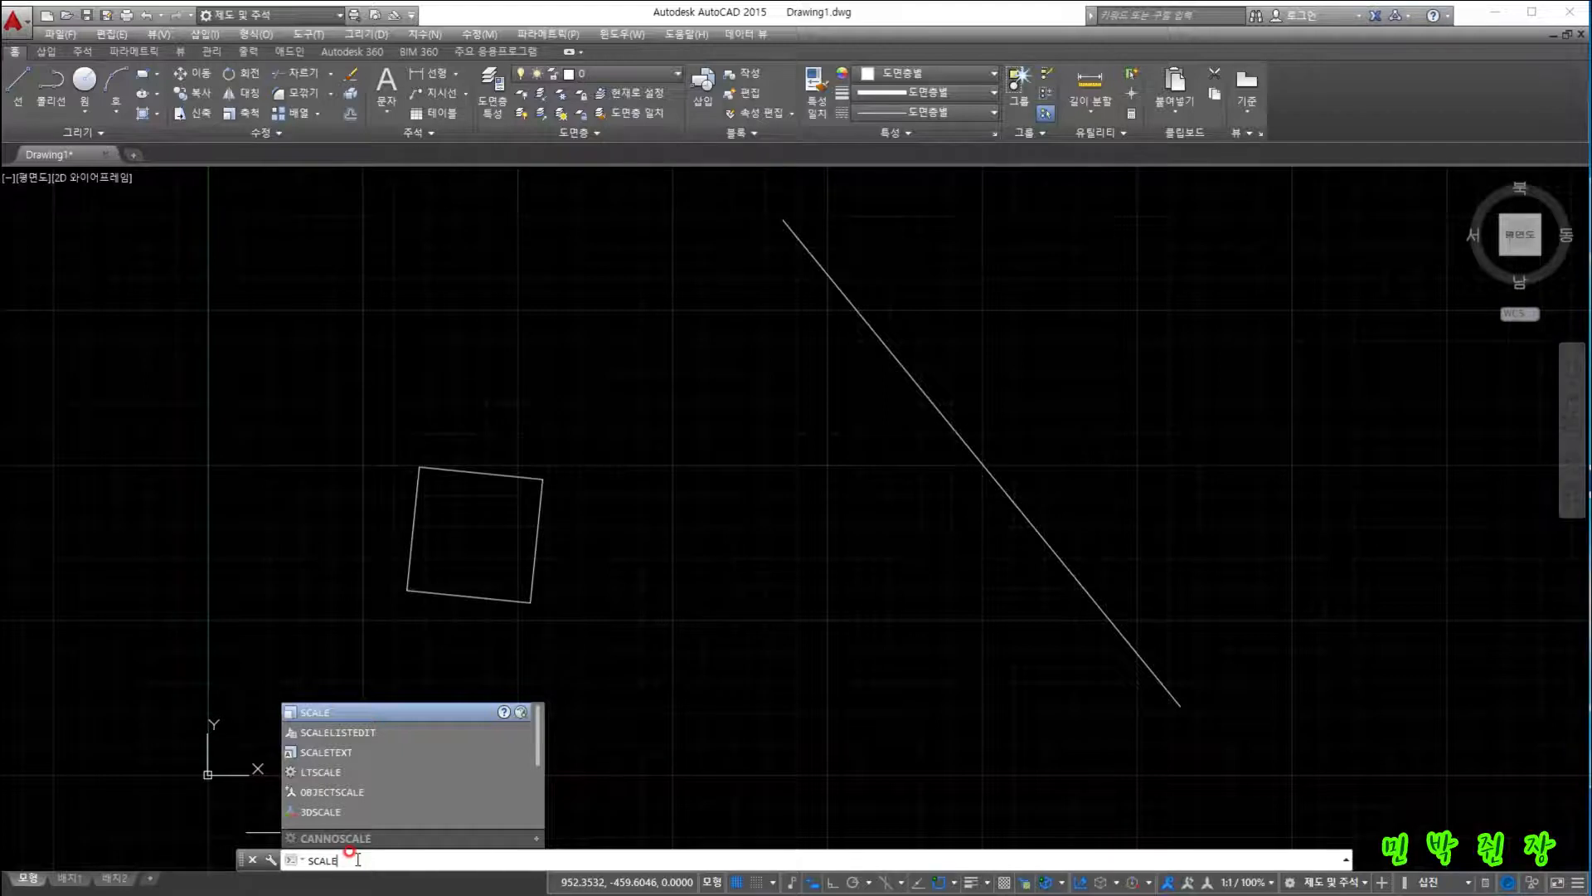
key(BackSpace)
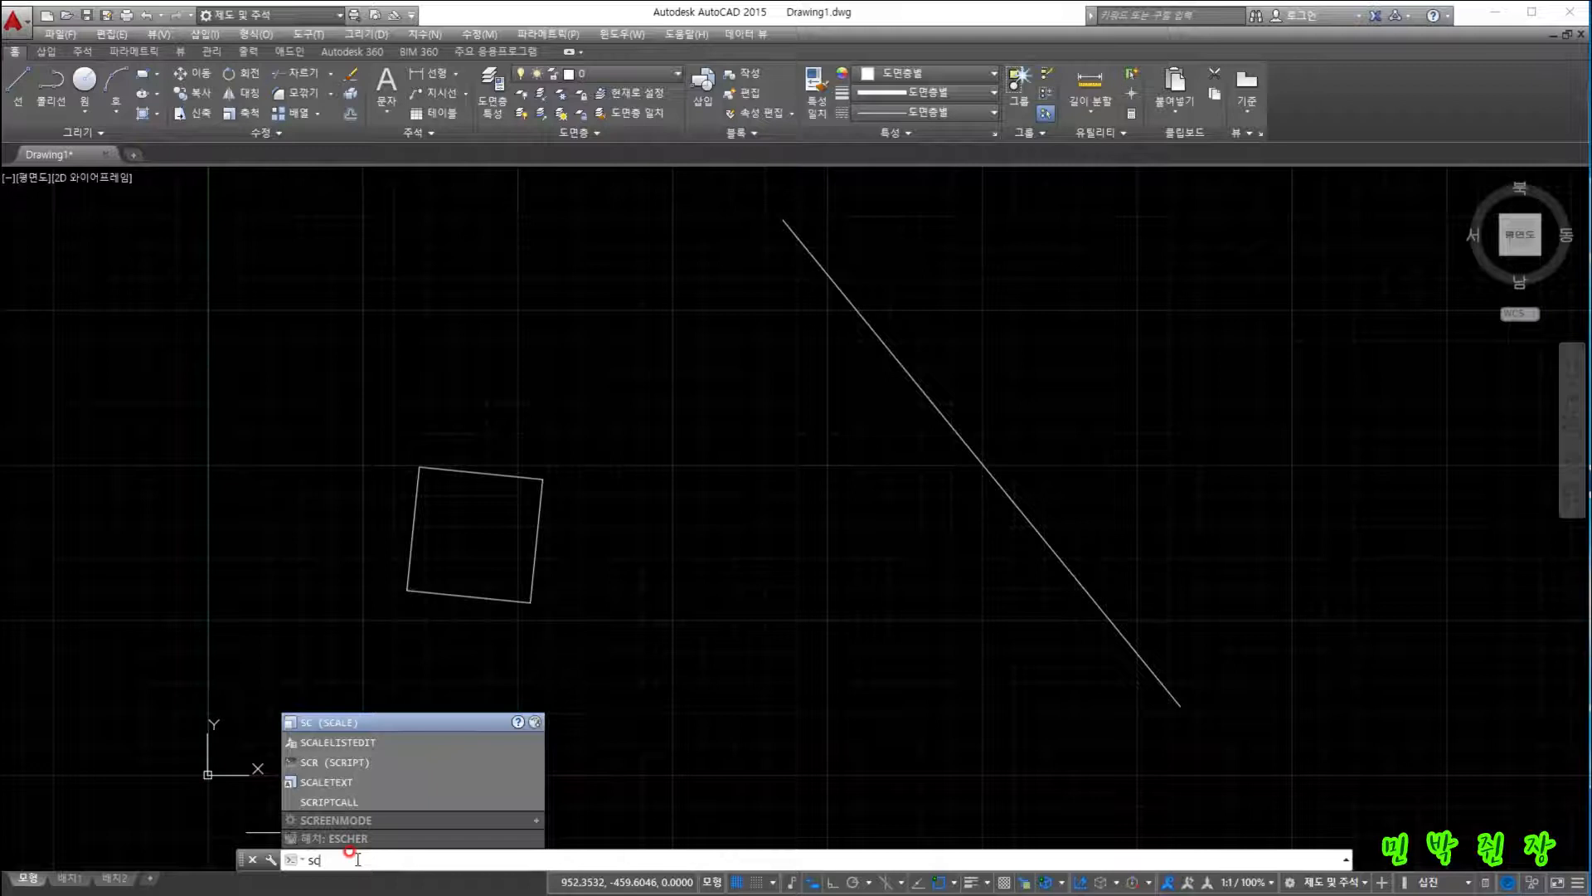
key(Return)
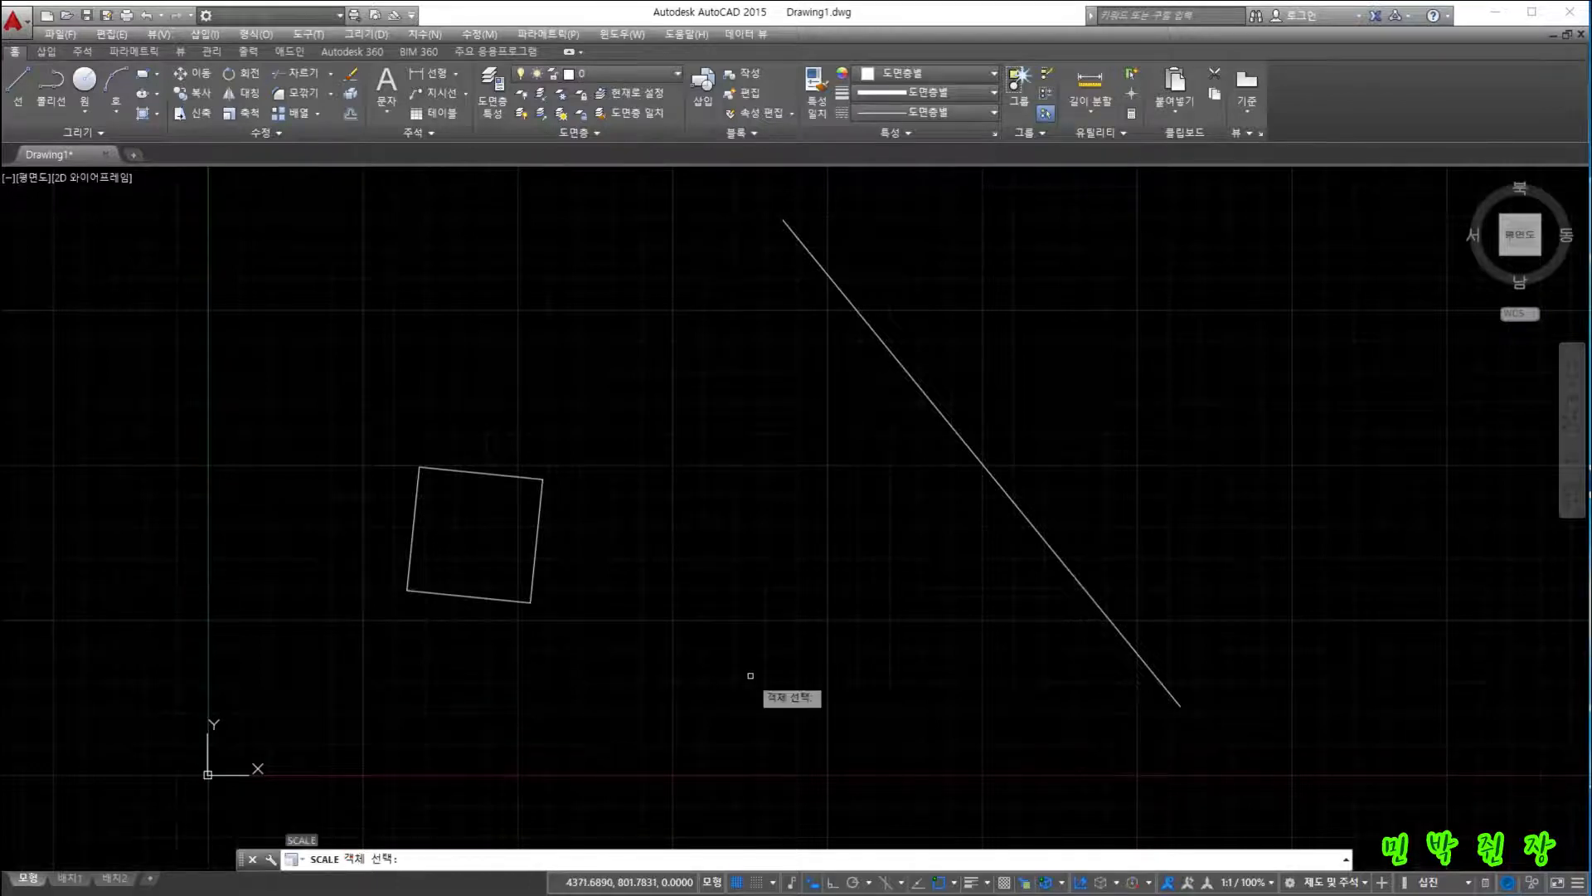
key(Escape)
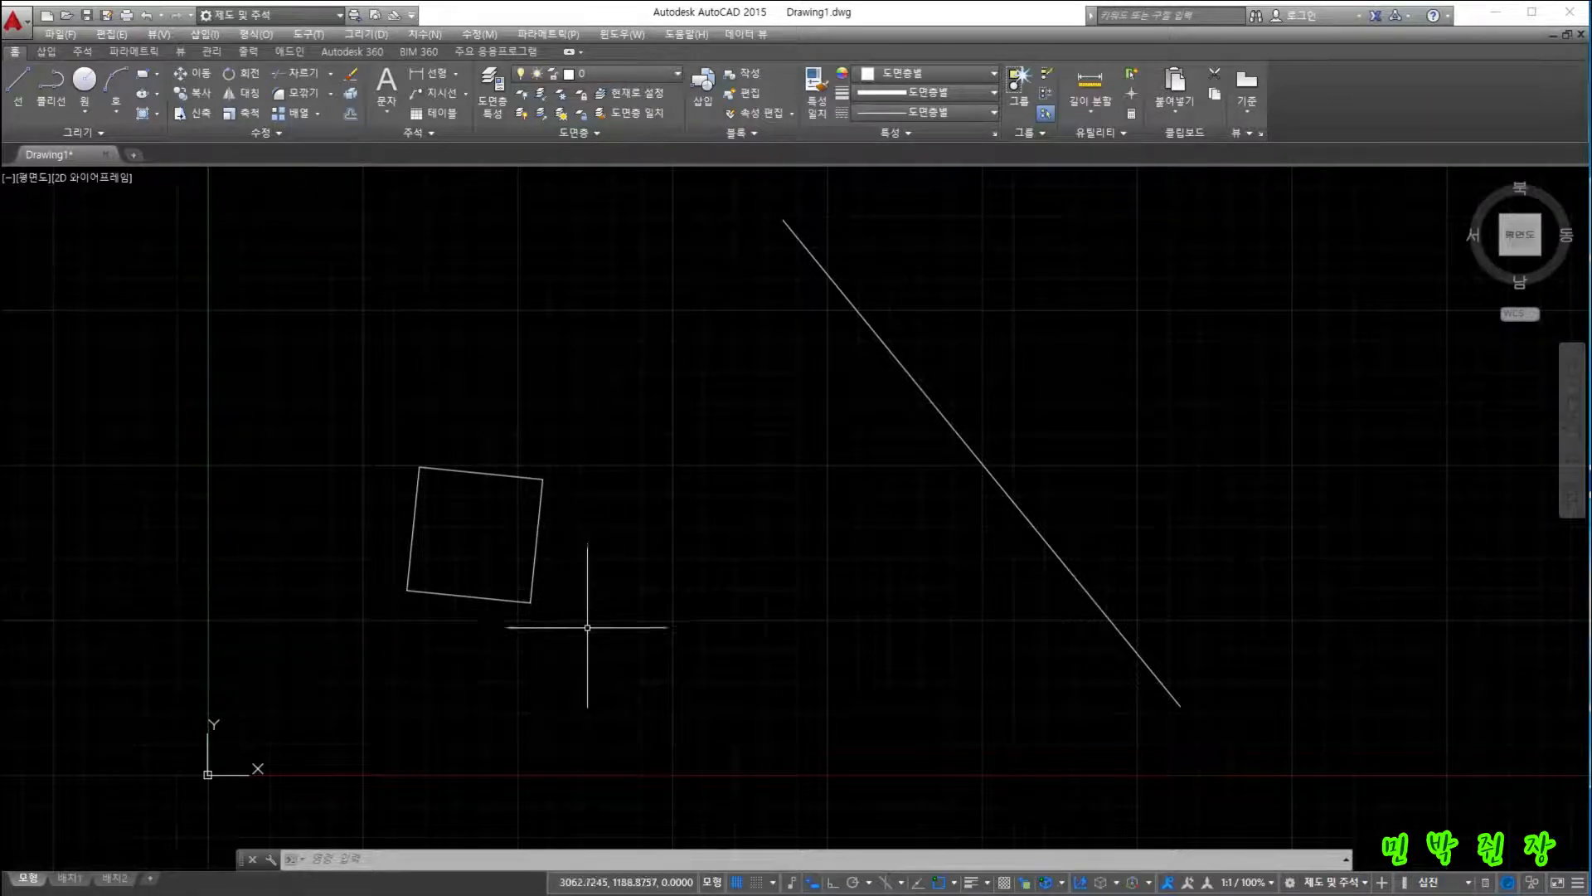
Scale the square by a factor of 3 from the origin at 0,0.
click(355, 435)
click(684, 684)
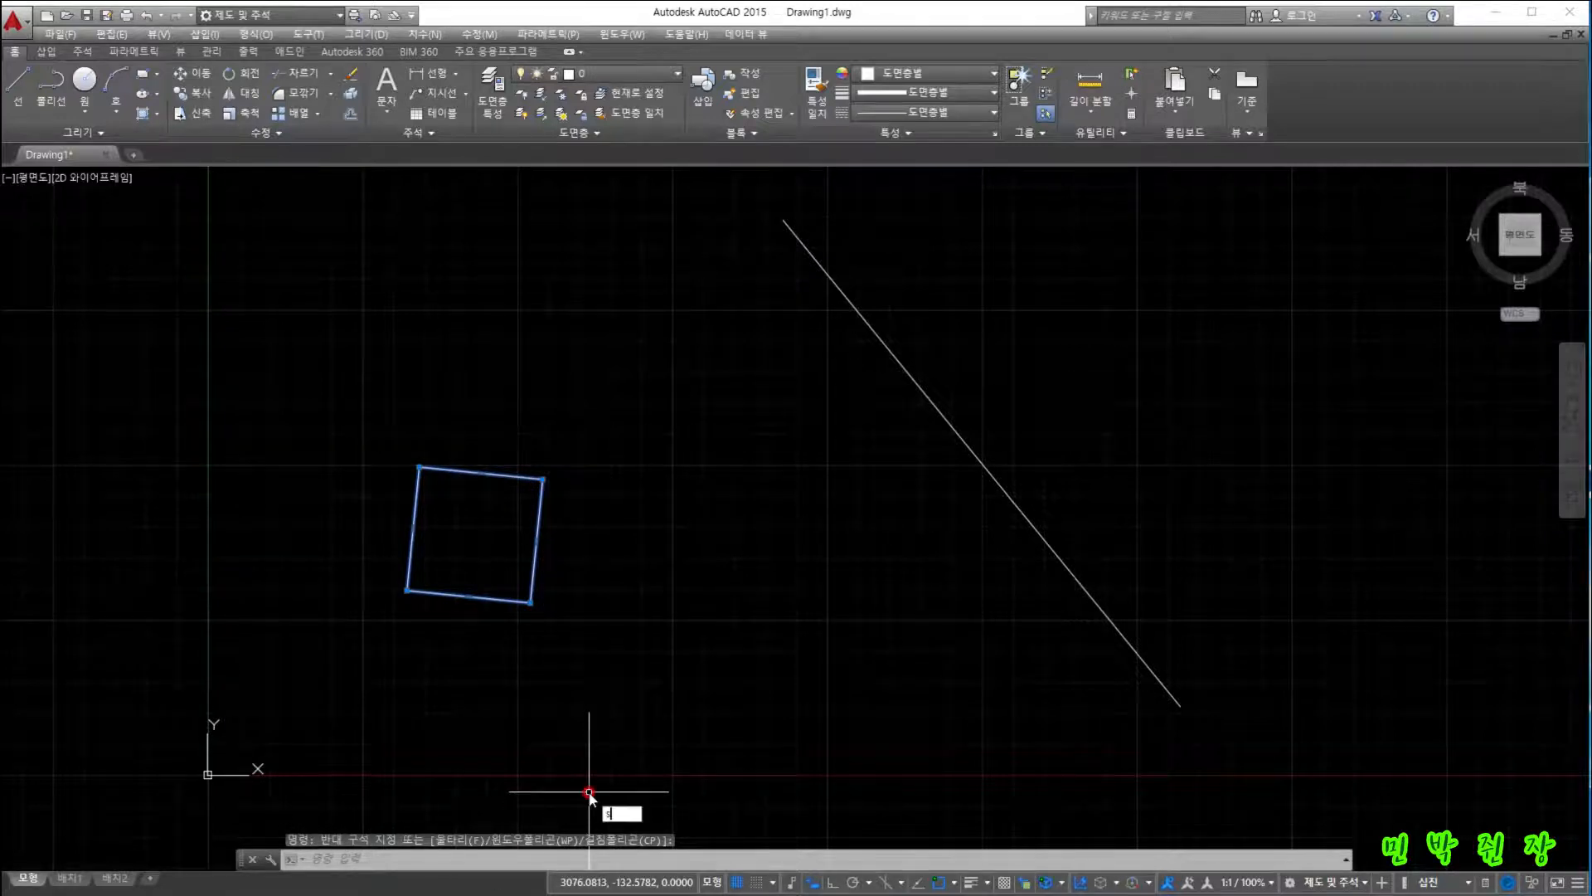
text(sc)
key(Return)
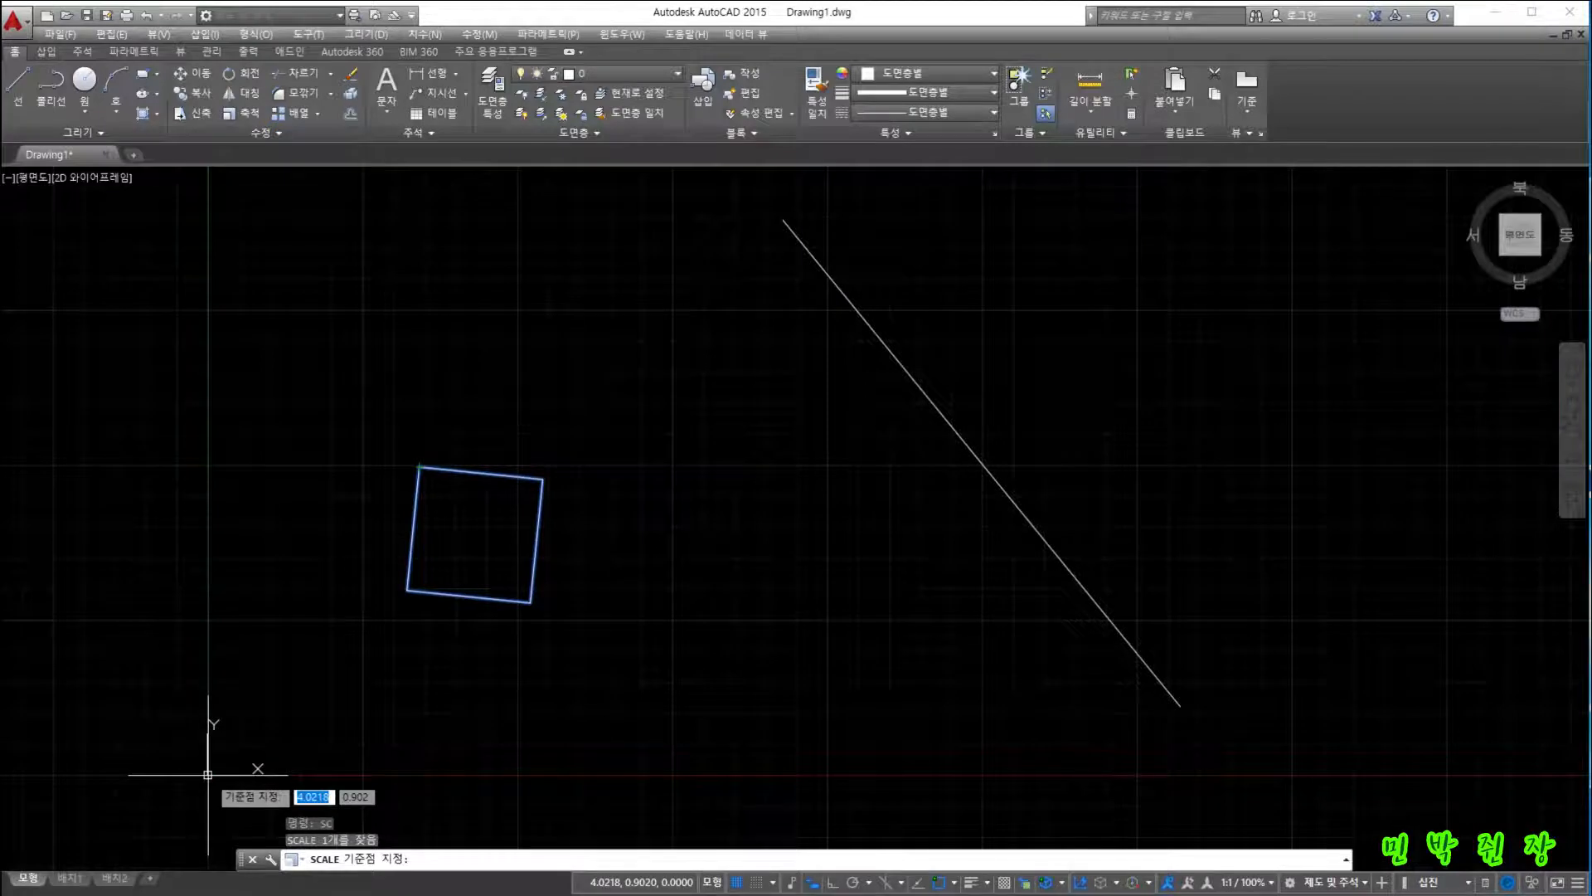
key(Return)
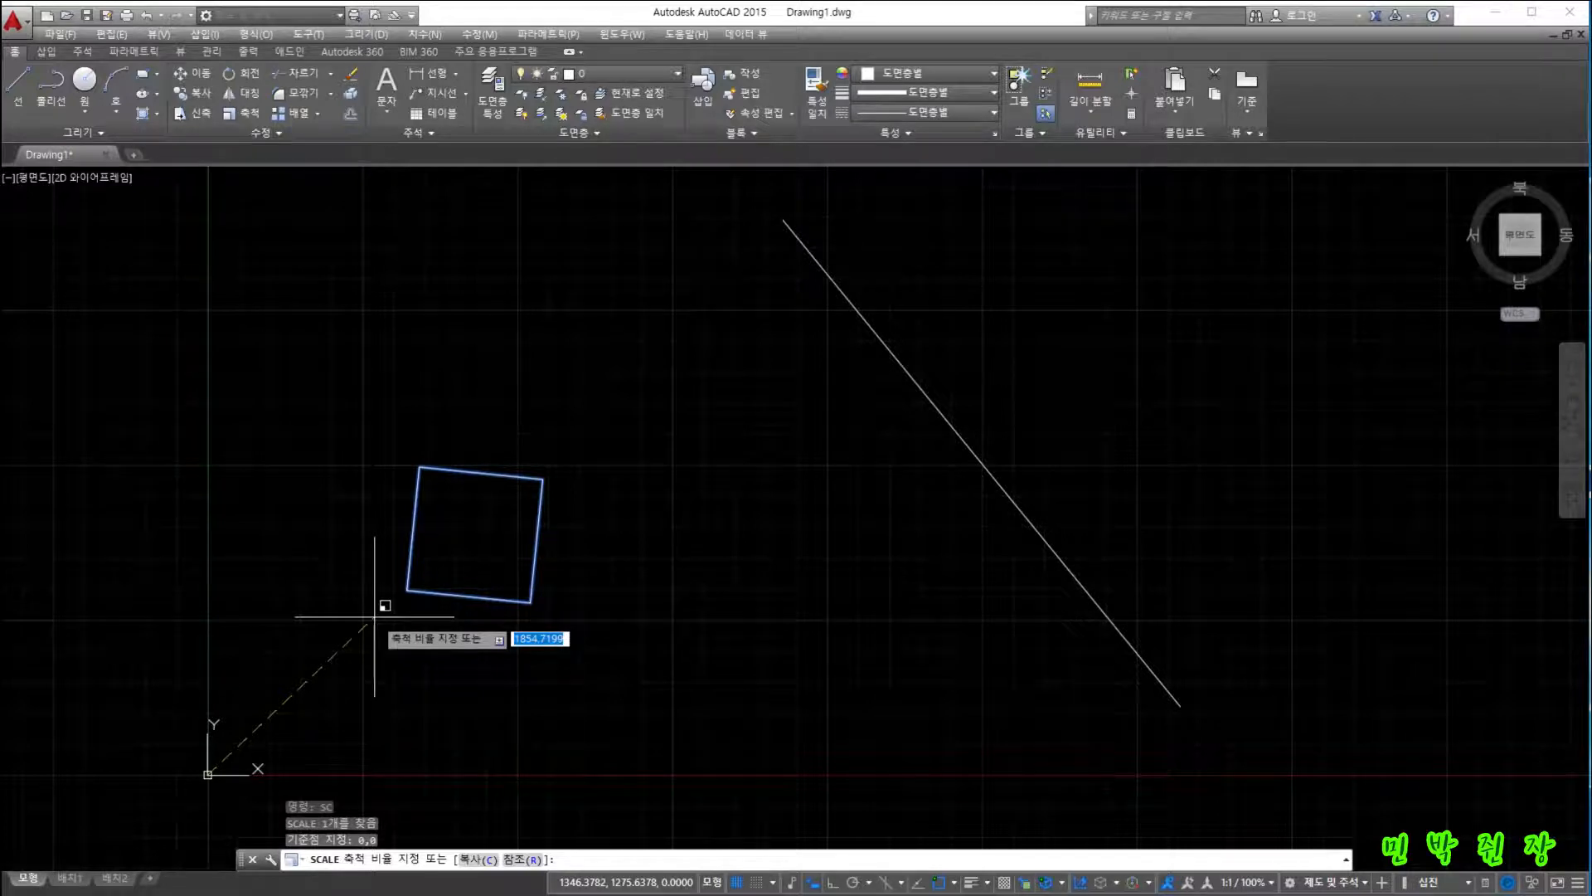
key(Return)
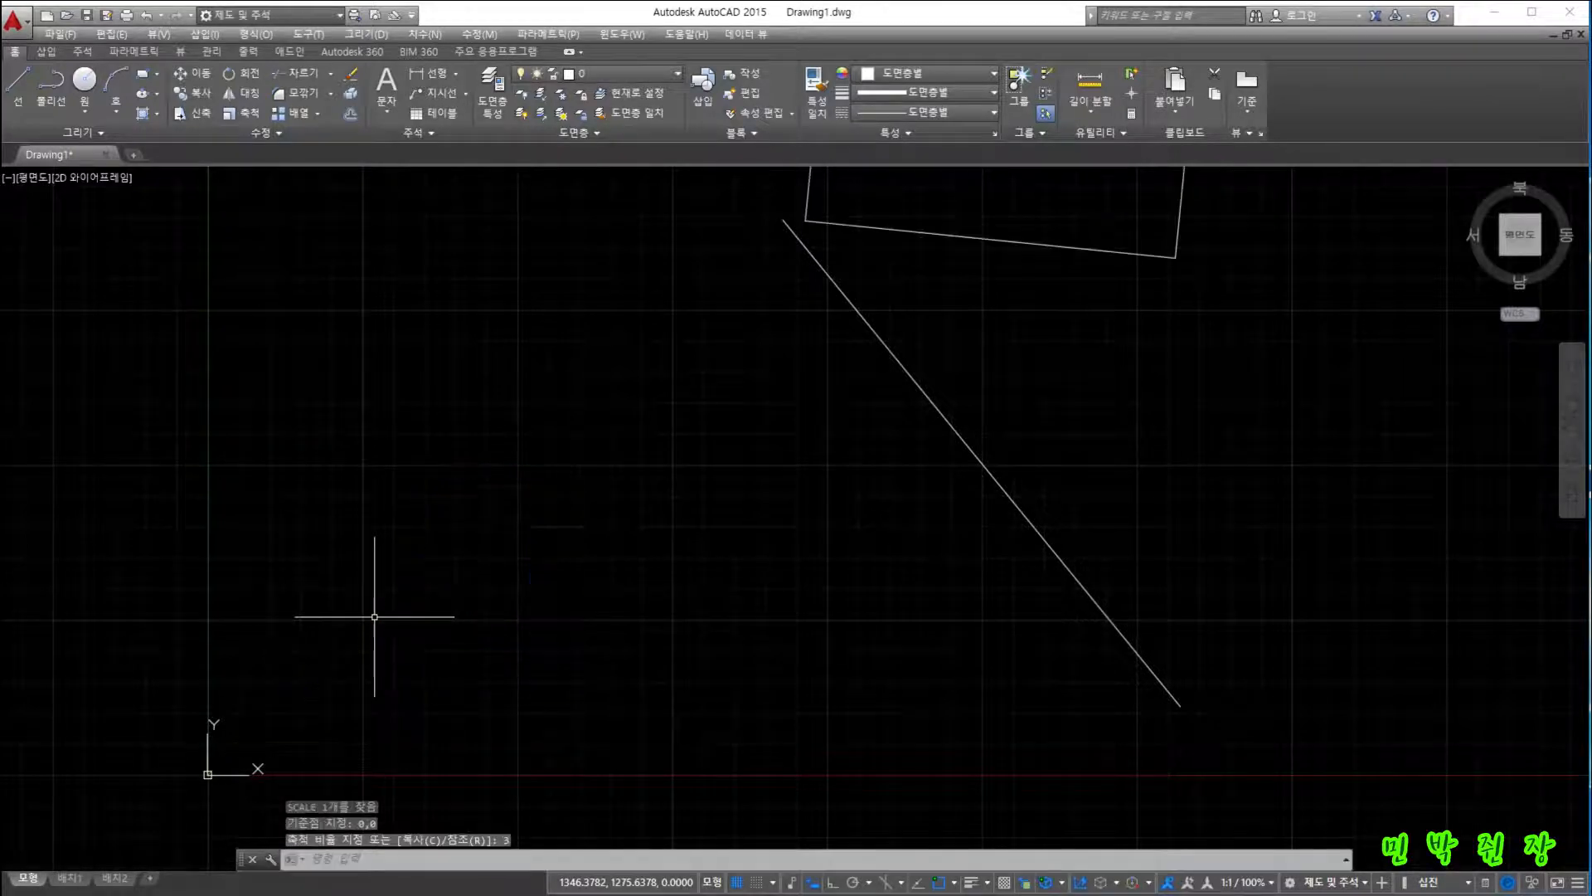
Check the enlarged square's position relative to the origin and the diagonal line, and undo the scaling.
scroll(473, 632, down, 2)
scroll(498, 626, down, 1)
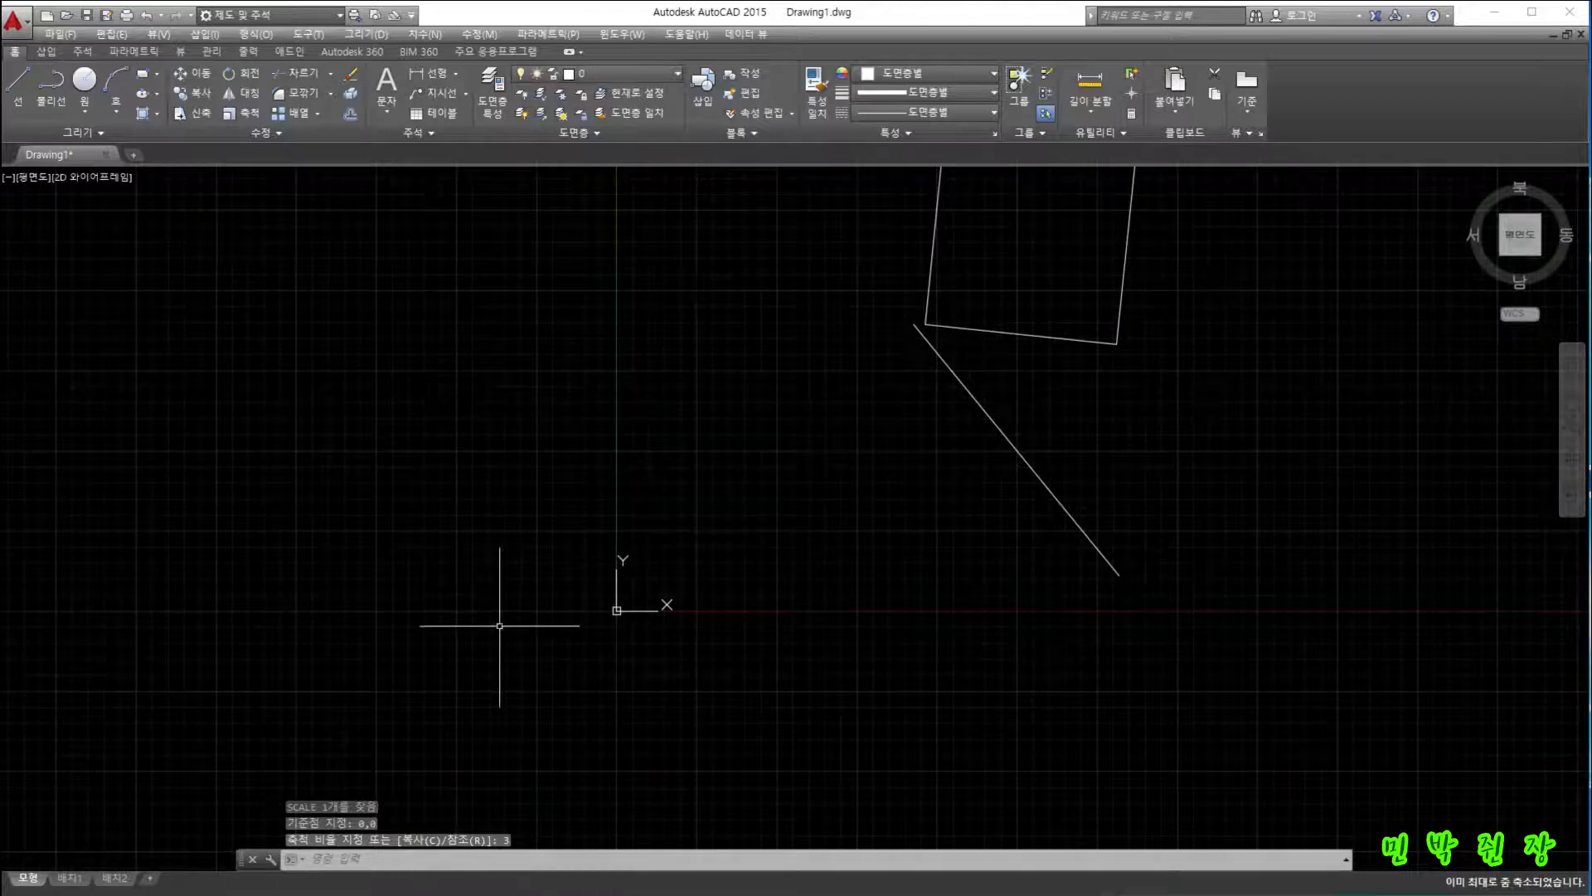
scroll(1037, 379, down, 1)
middle_drag(1036, 378, 968, 499)
middle_drag(968, 500, 722, 700)
scroll(930, 534, up, 2)
scroll(761, 638, up, 2)
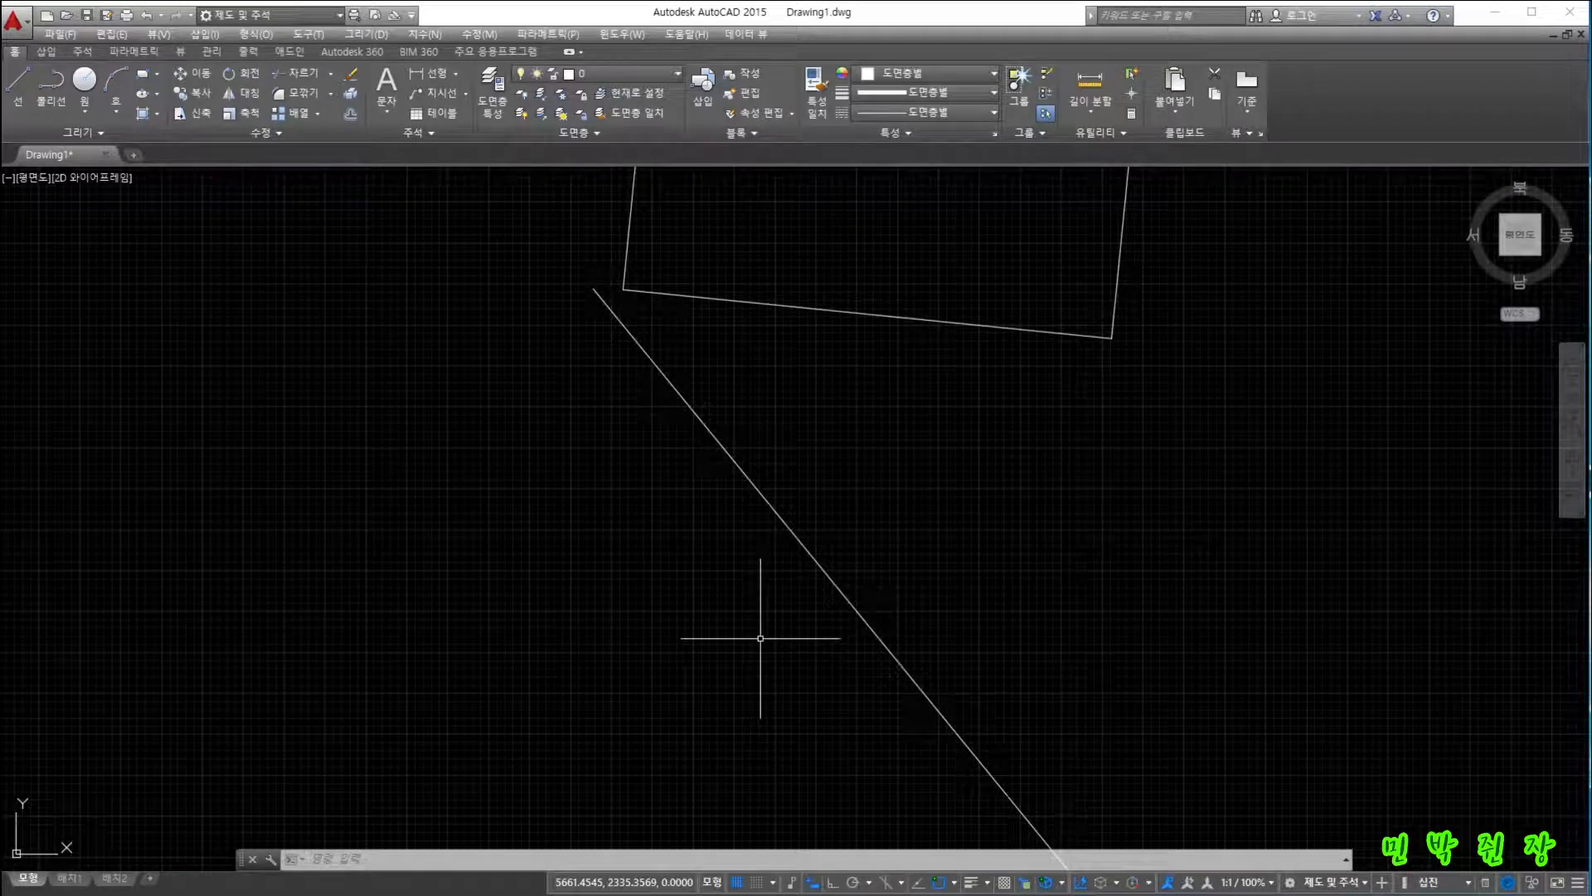
scroll(967, 481, down, 2)
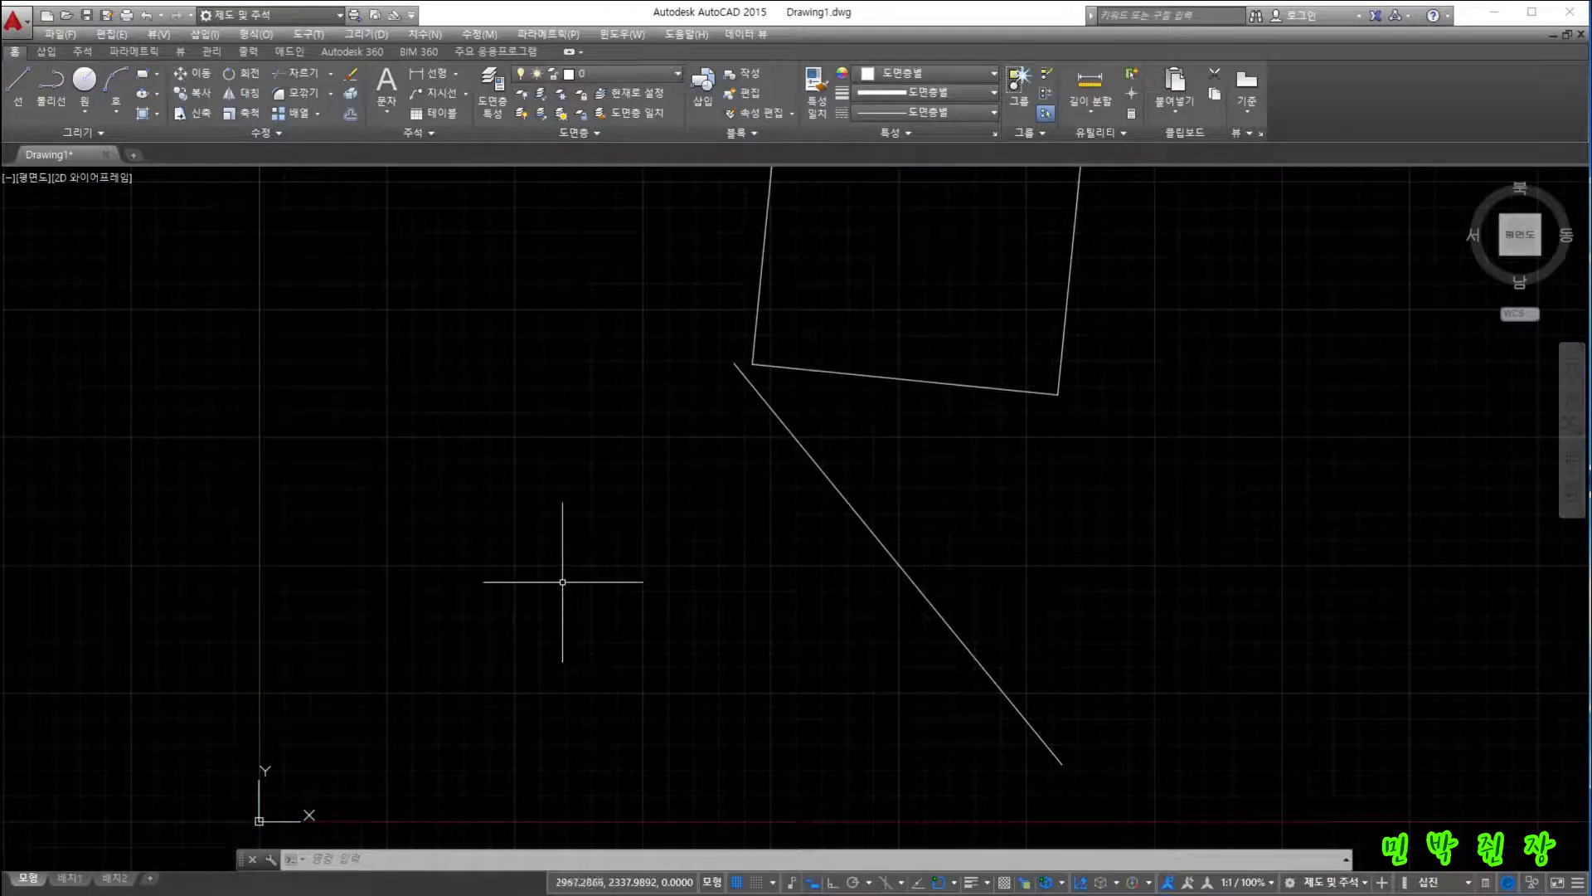
key(ctrl+z)
key(ctrl+z)
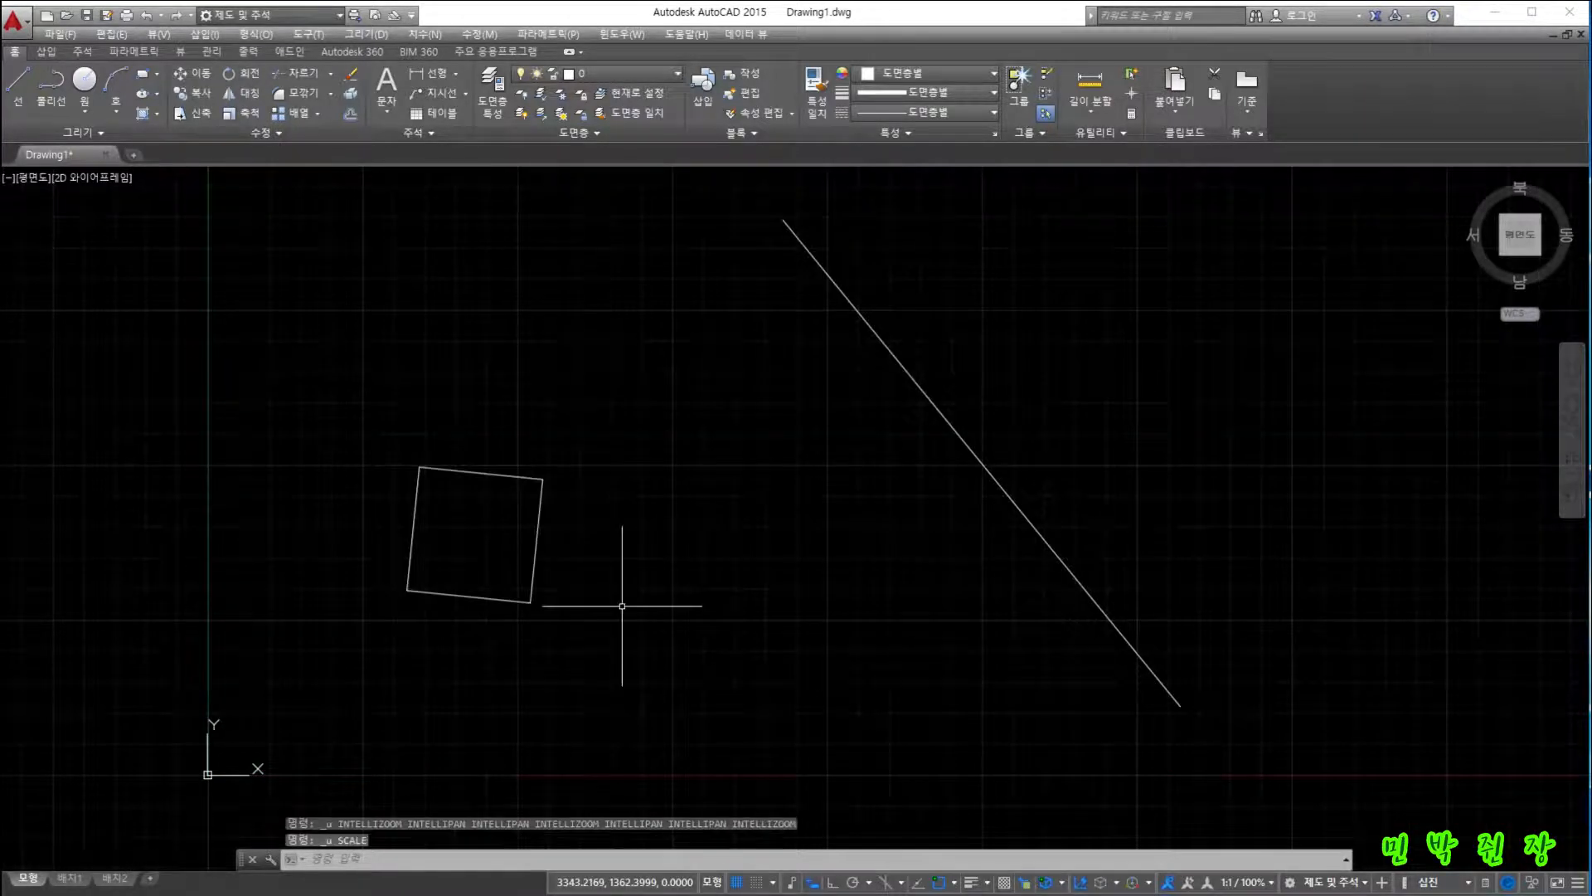
Scale the square by a factor of 0.5 about its lower-left corner.
click(349, 413)
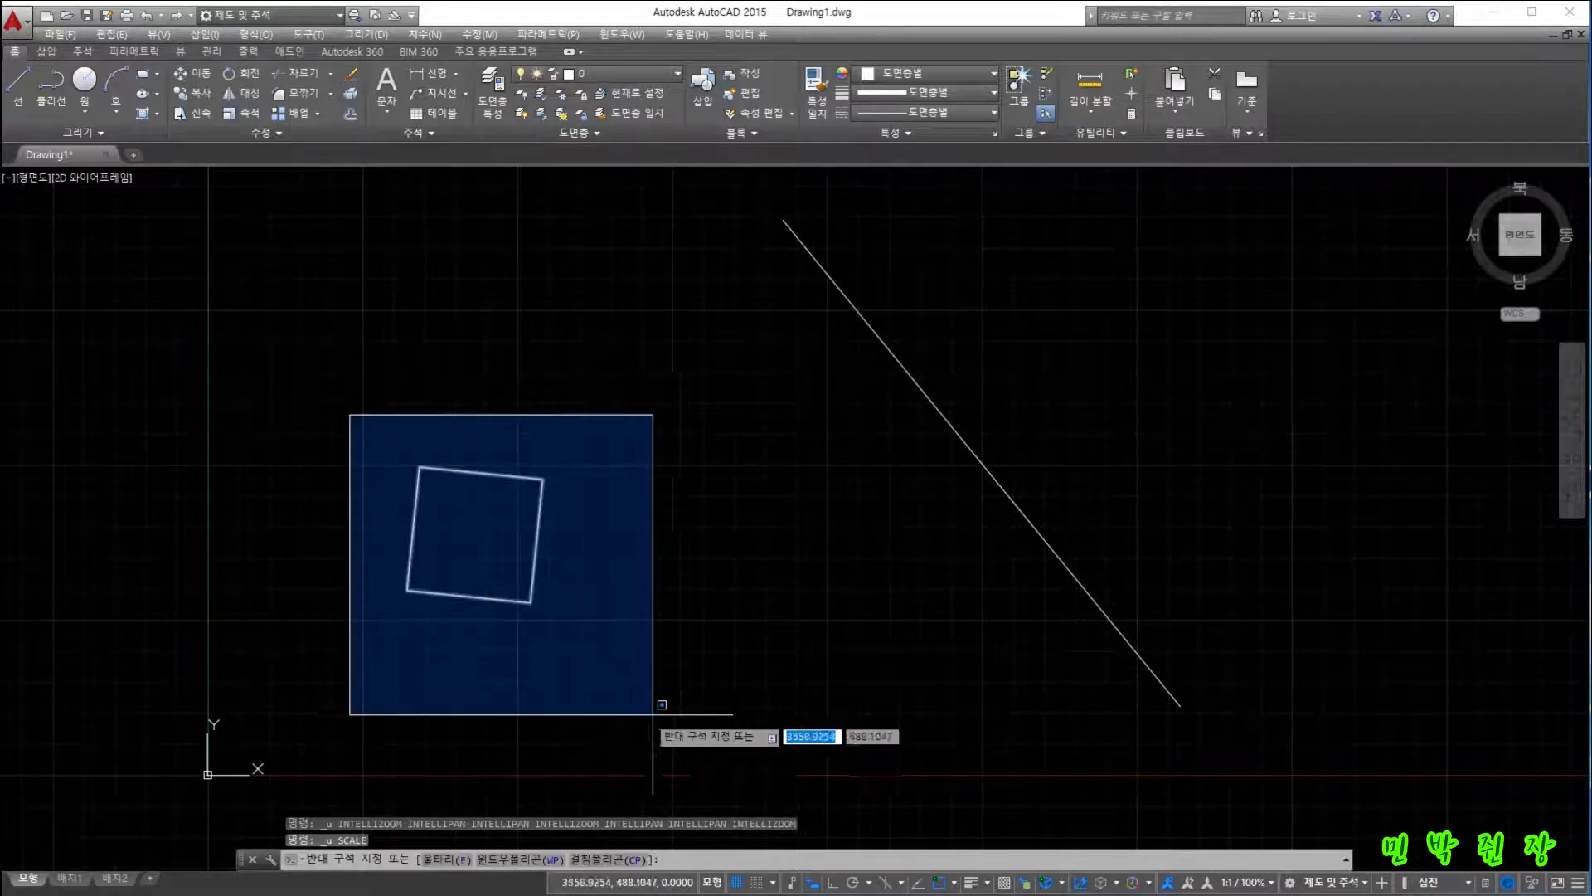
click(649, 704)
text(sc)
key(Return)
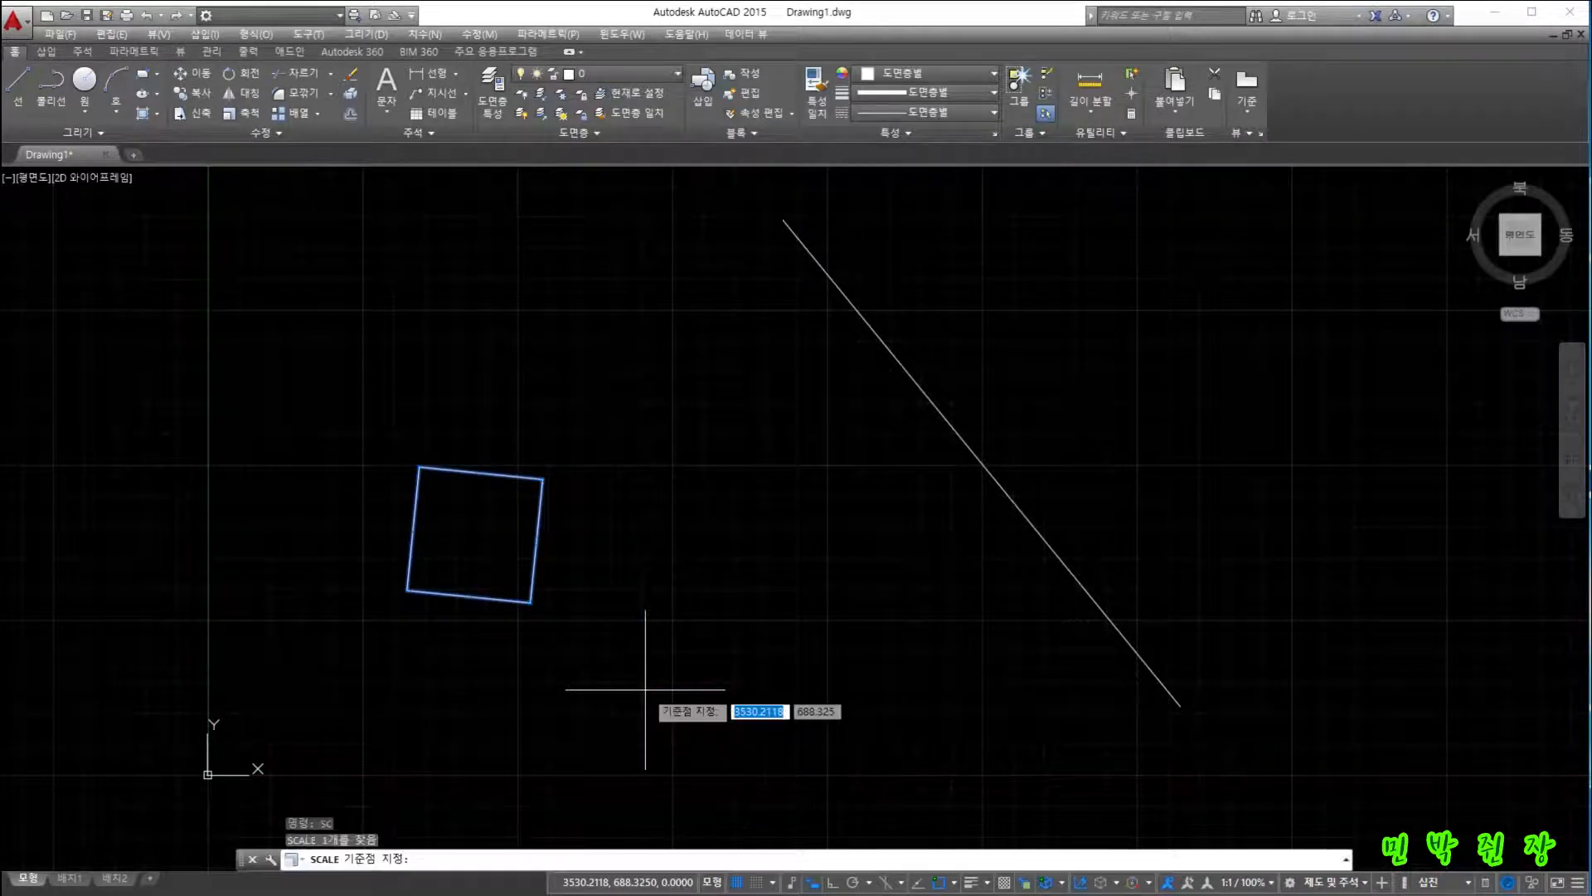
click(407, 589)
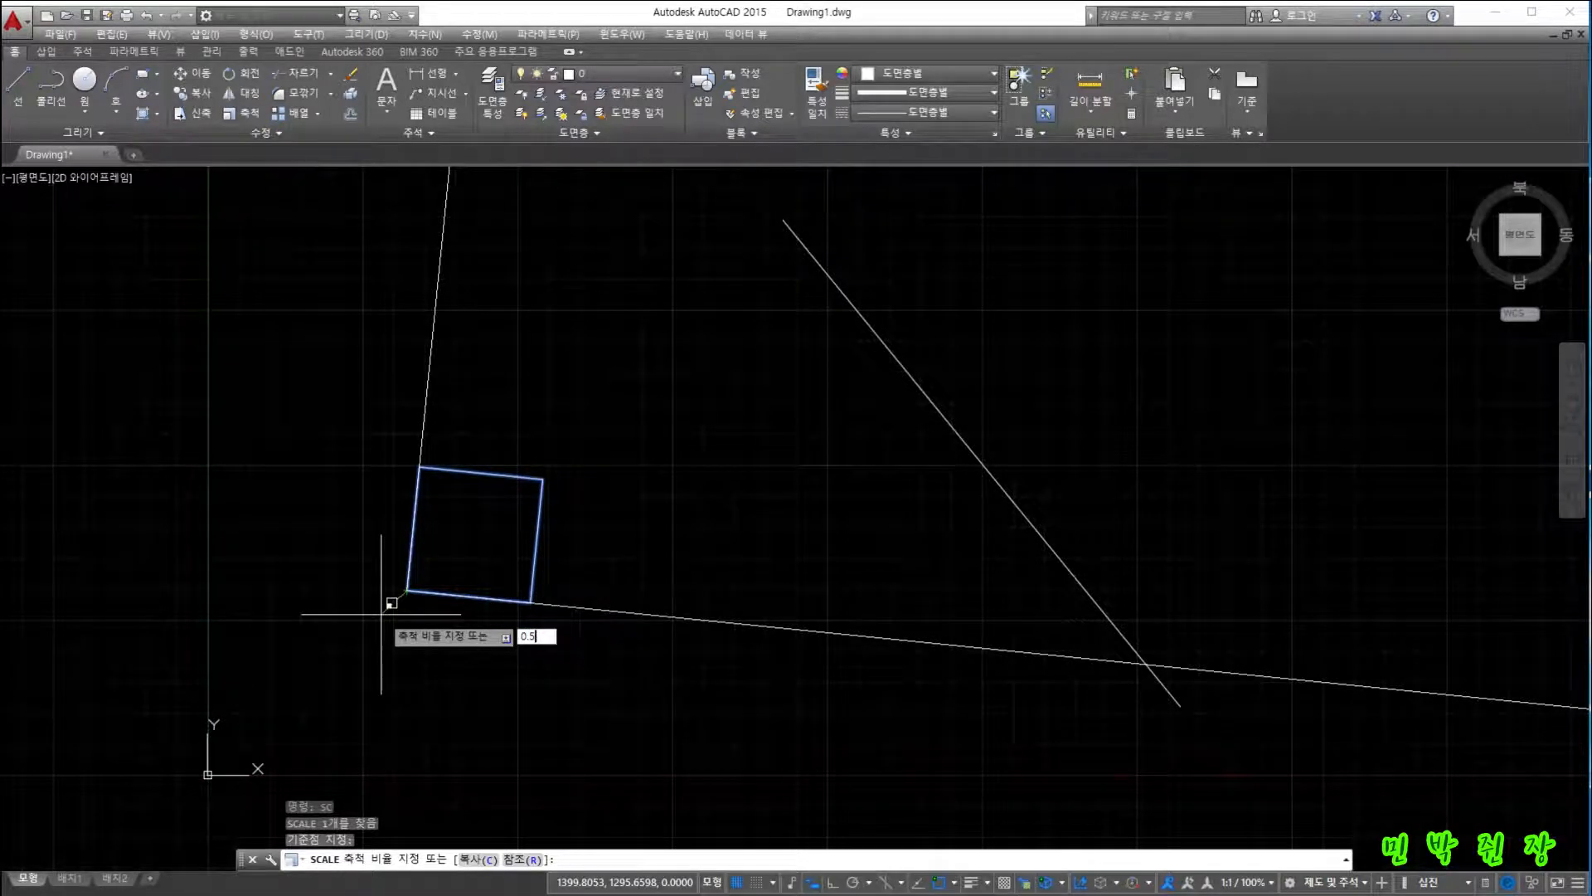
key(Return)
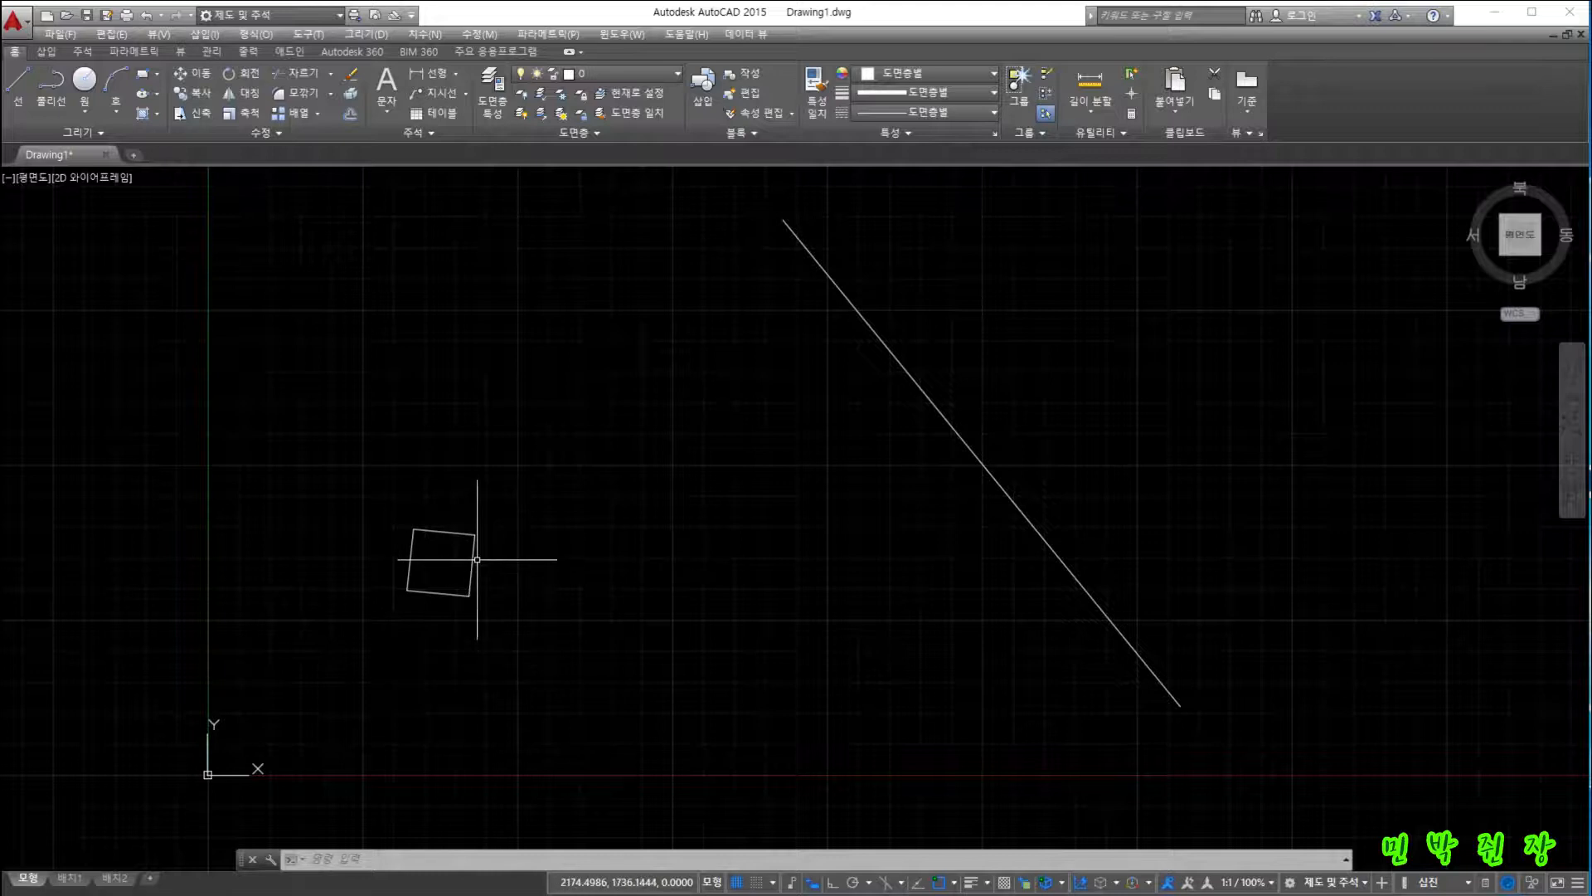
Scale the small square by a factor of 2 about its lower-left corner with the Copy option, keeping the original.
click(401, 480)
click(524, 740)
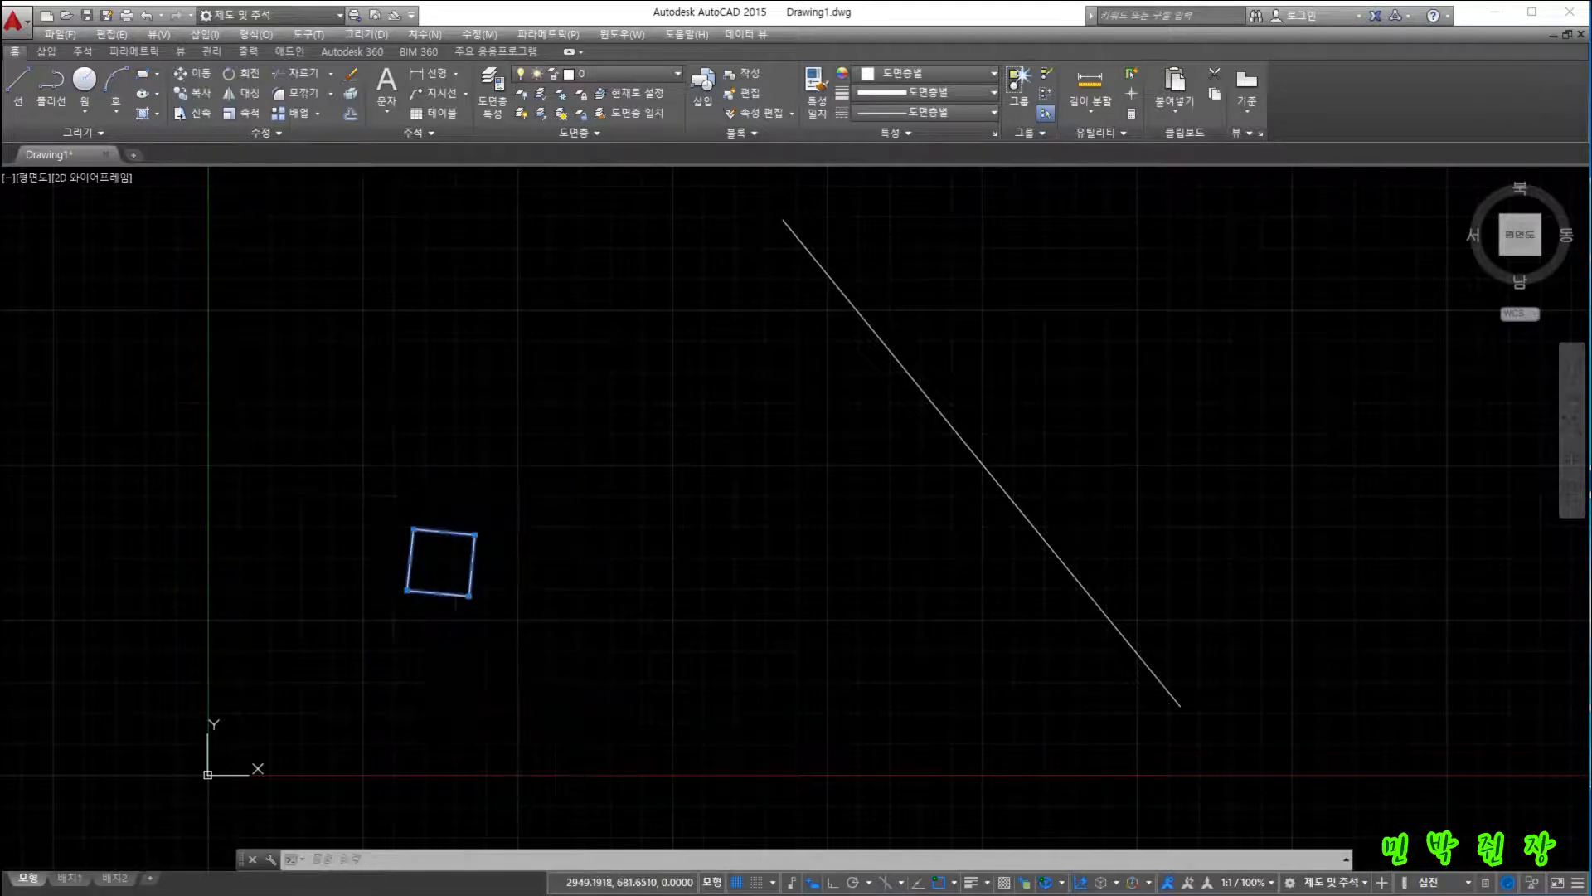
text(s)
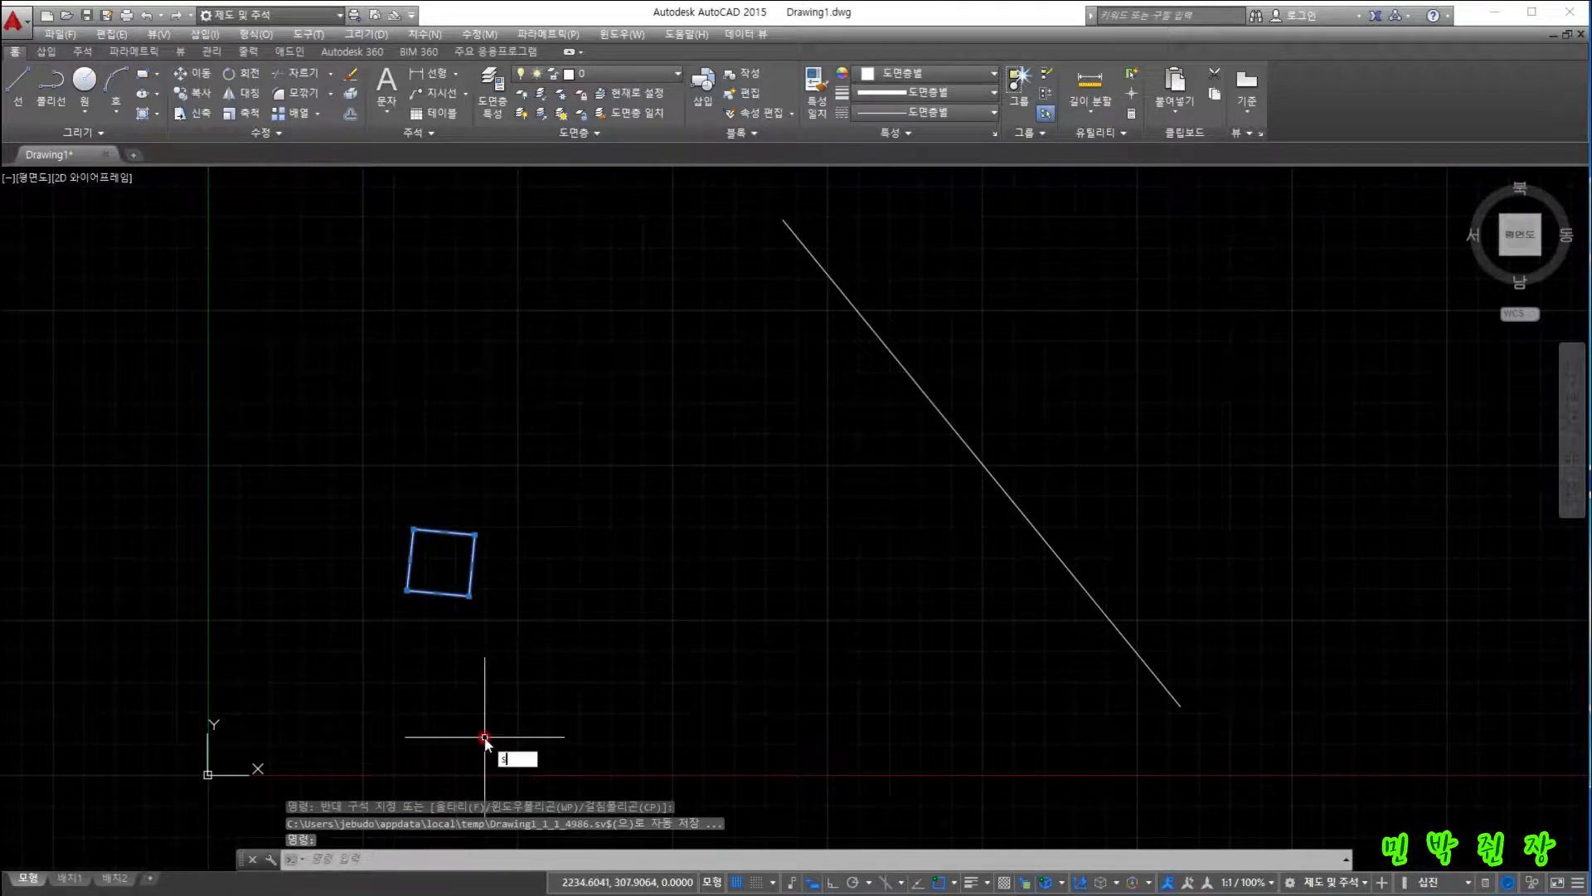
text(c)
key(Return)
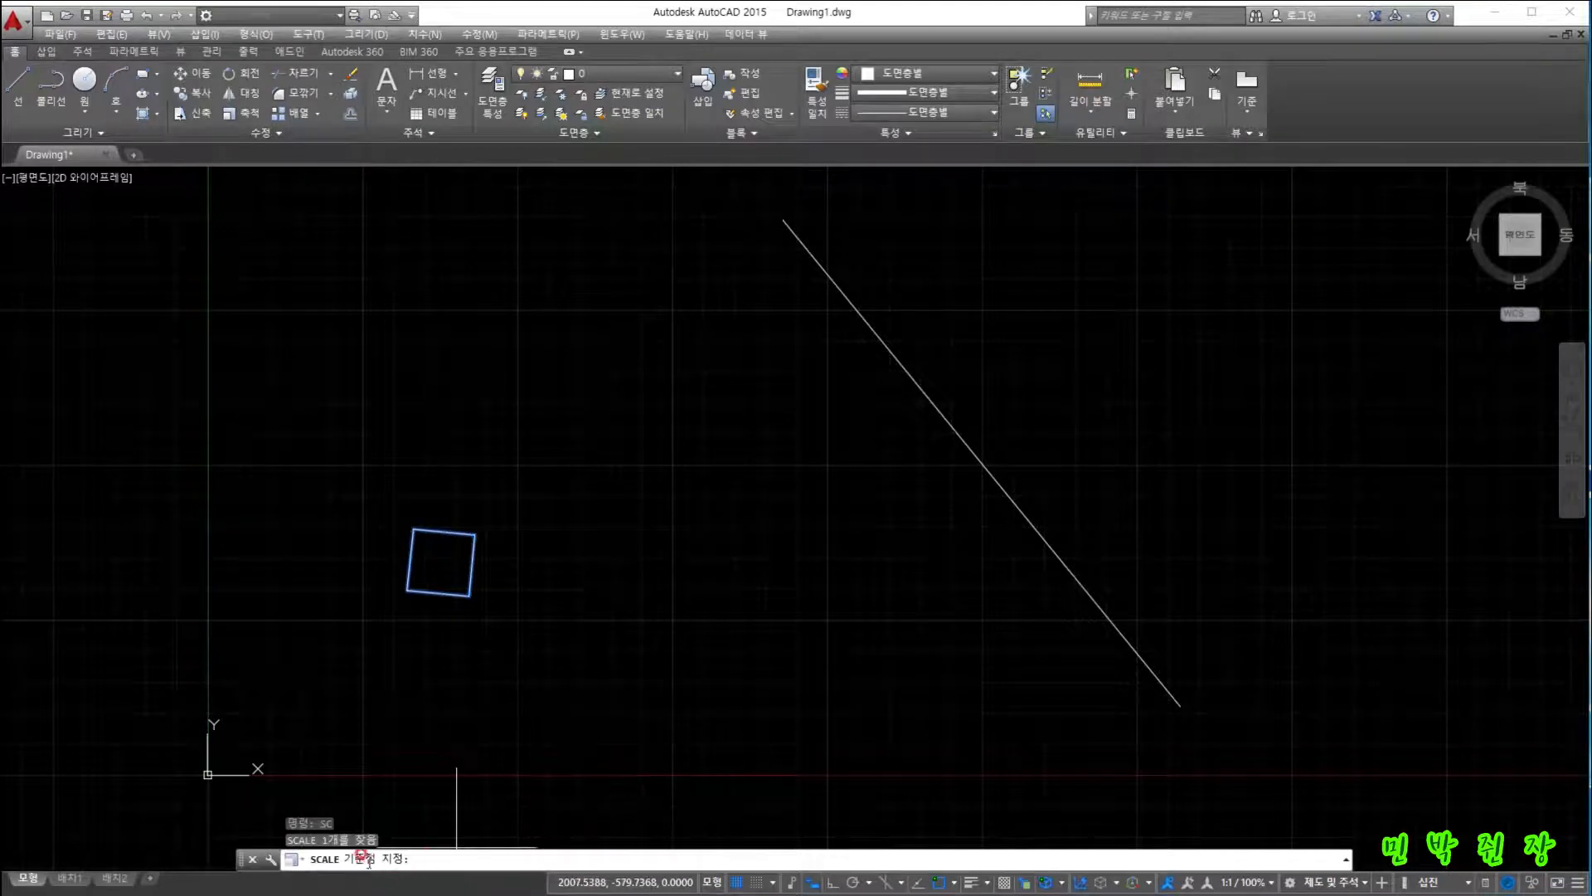
click(408, 591)
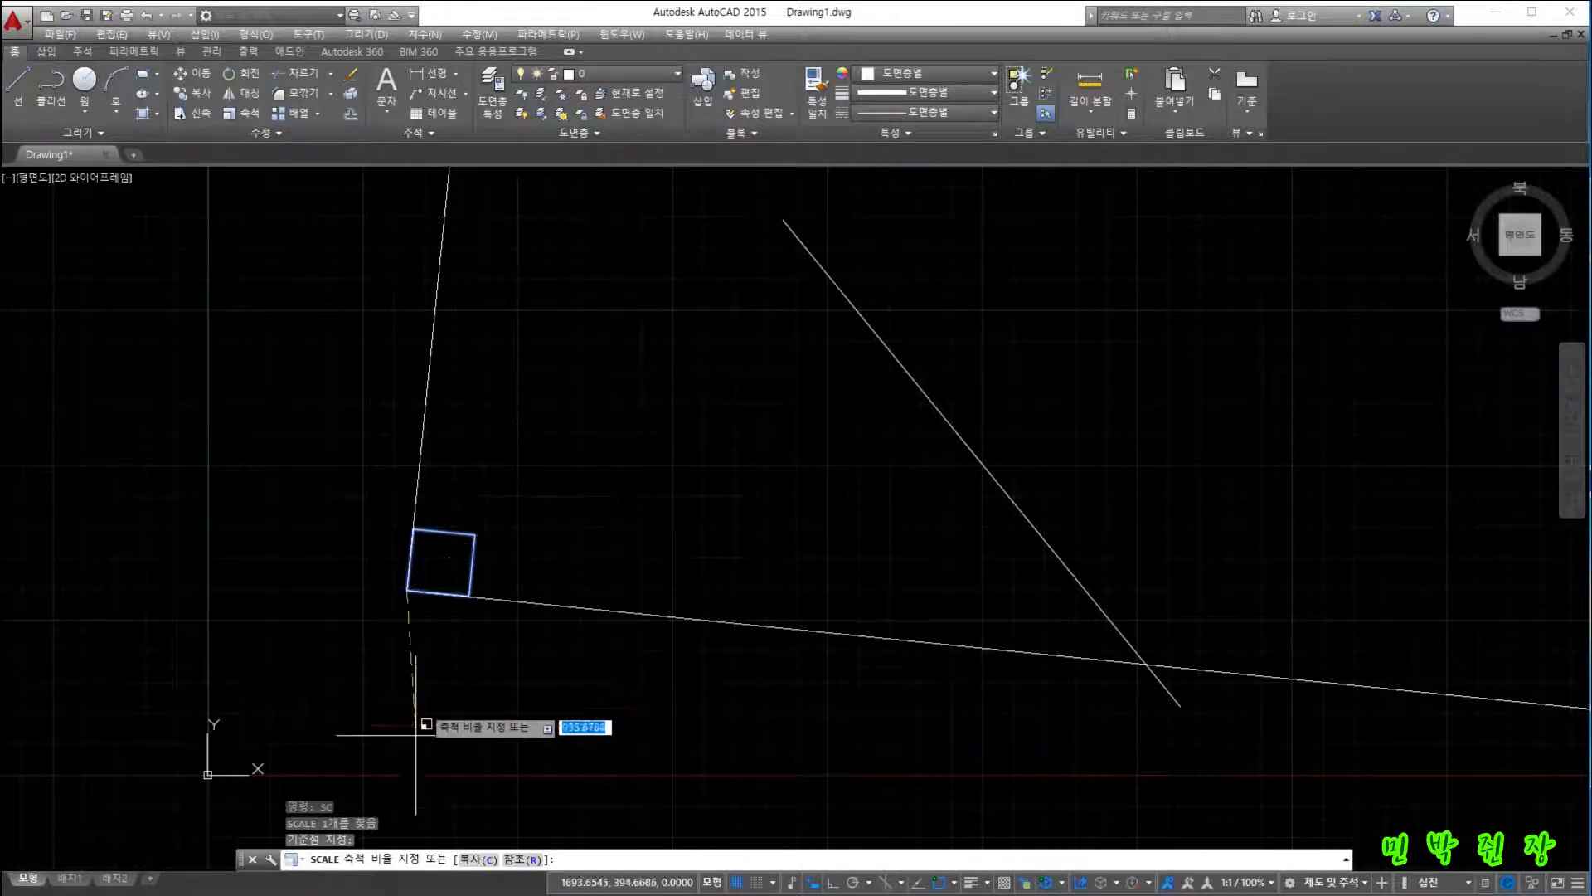
click(480, 862)
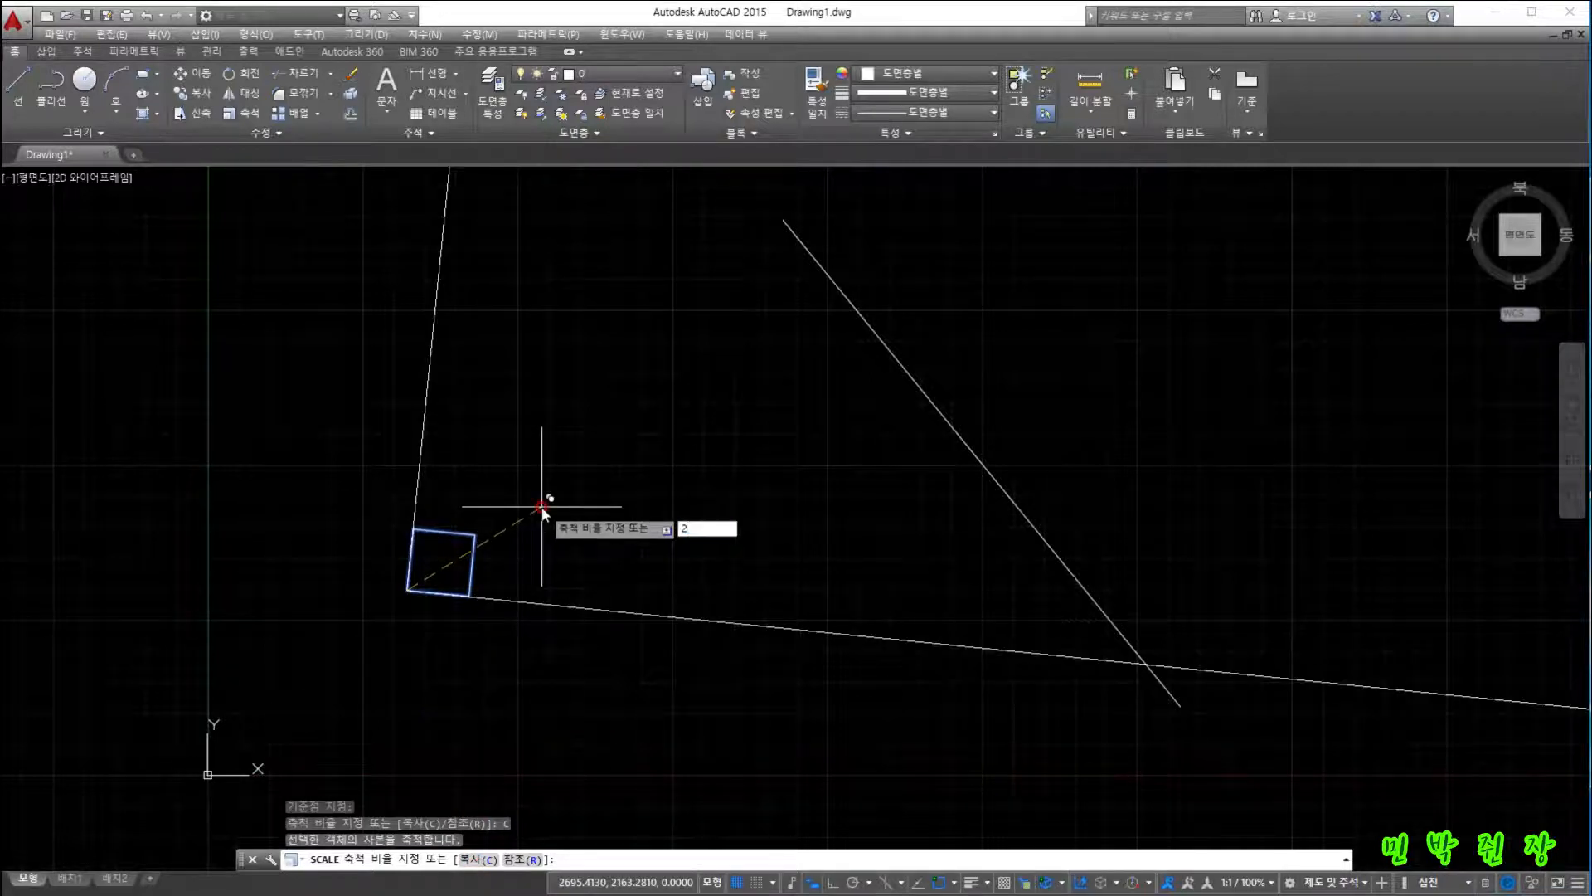
text(2)
key(Return)
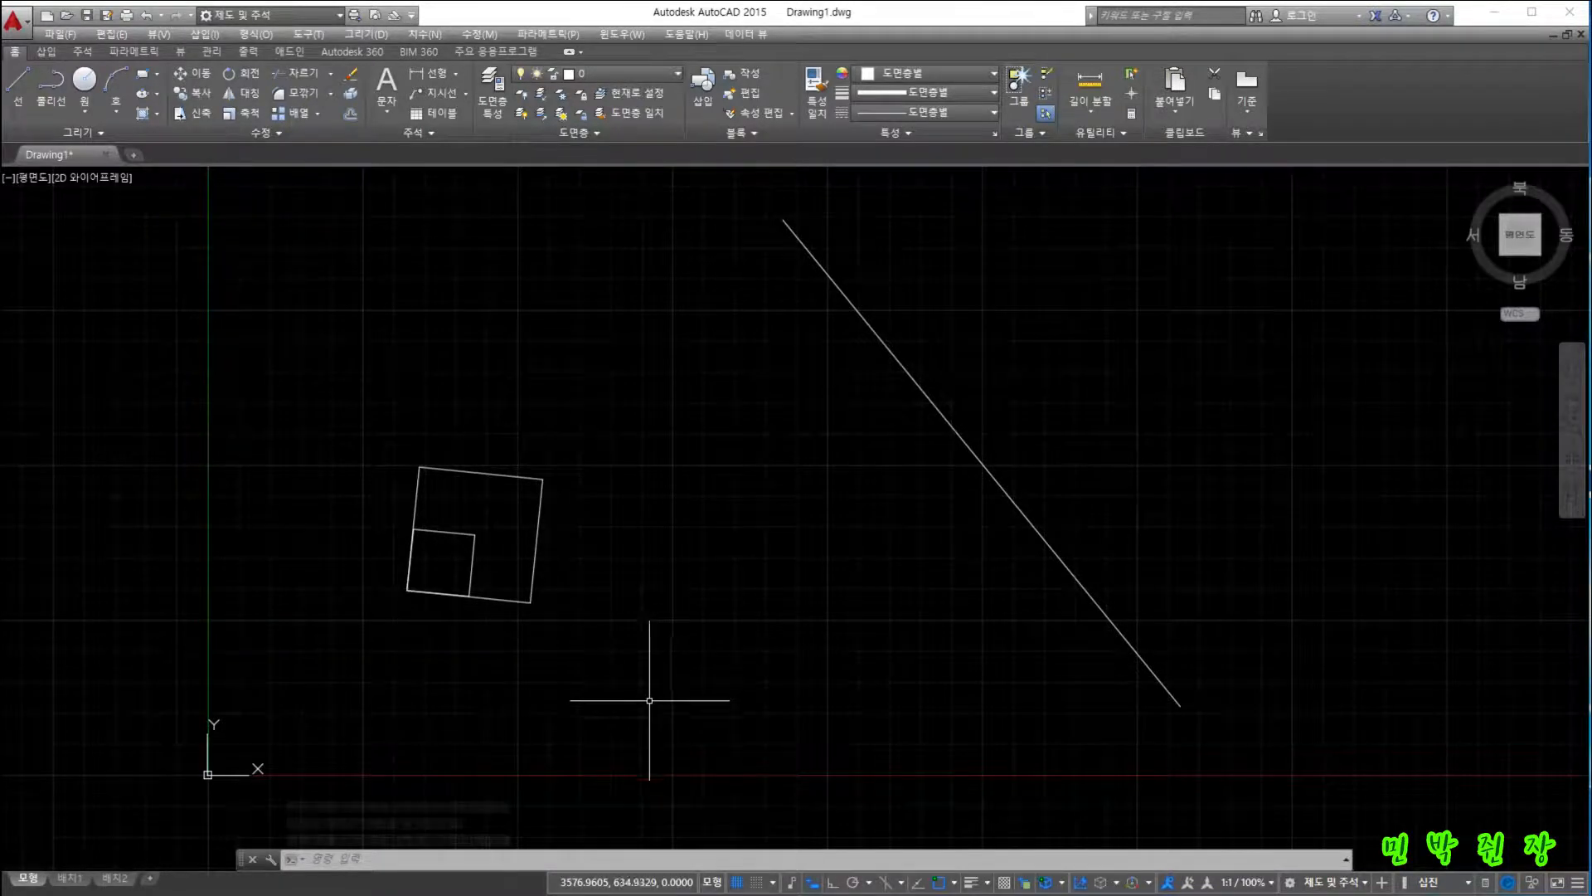
Scale both squares about their shared lower-left corner by Reference, matching the larger square's bottom edge to the diagonal line's length between its endpoints.
click(361, 396)
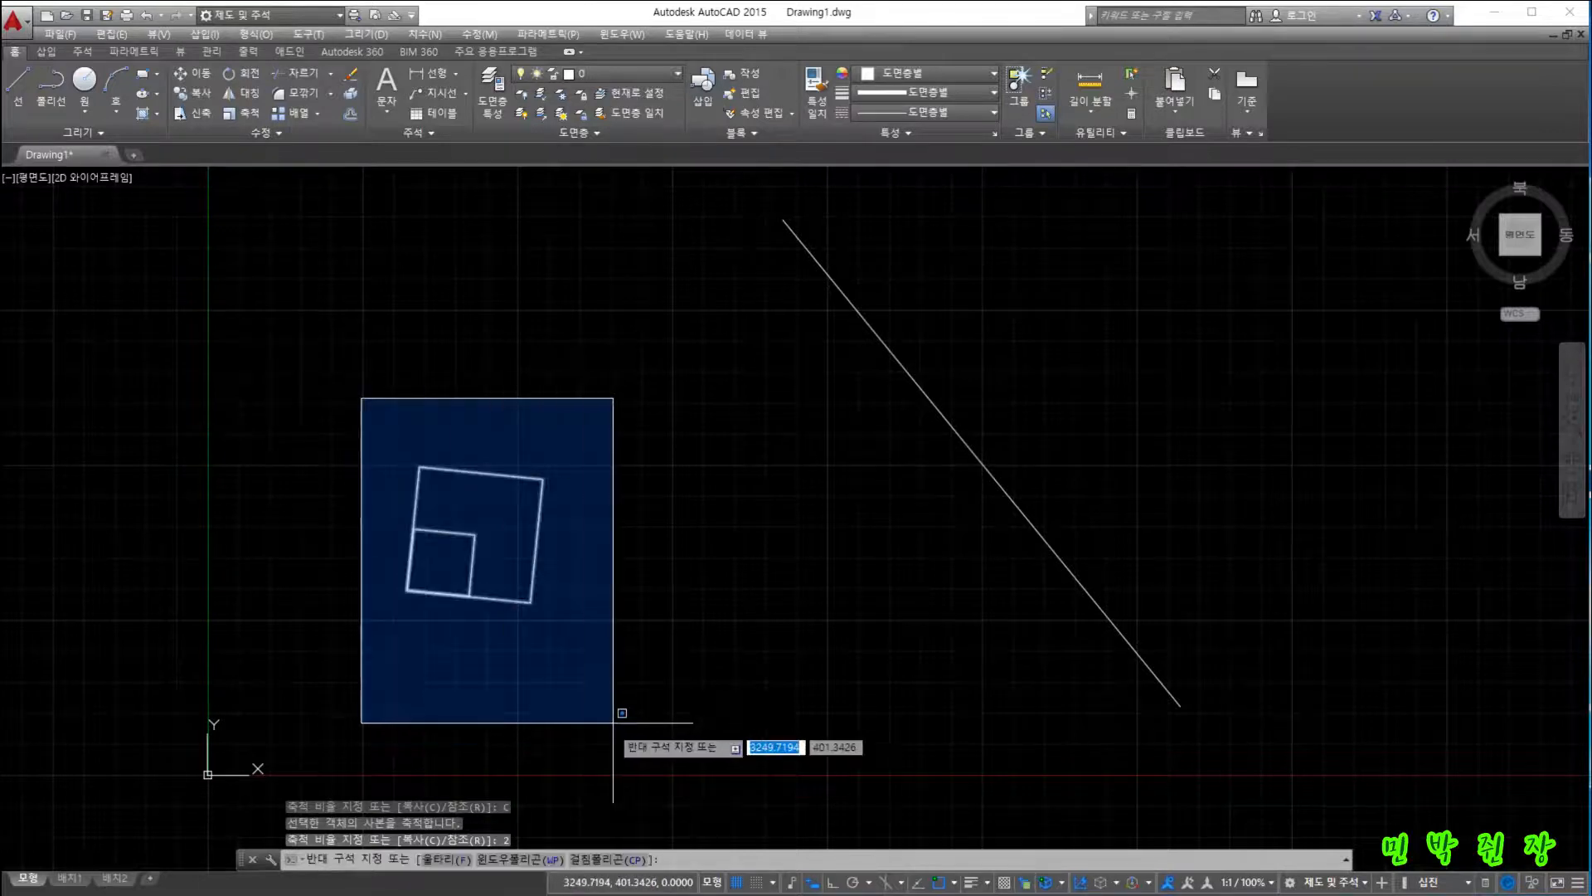
click(632, 710)
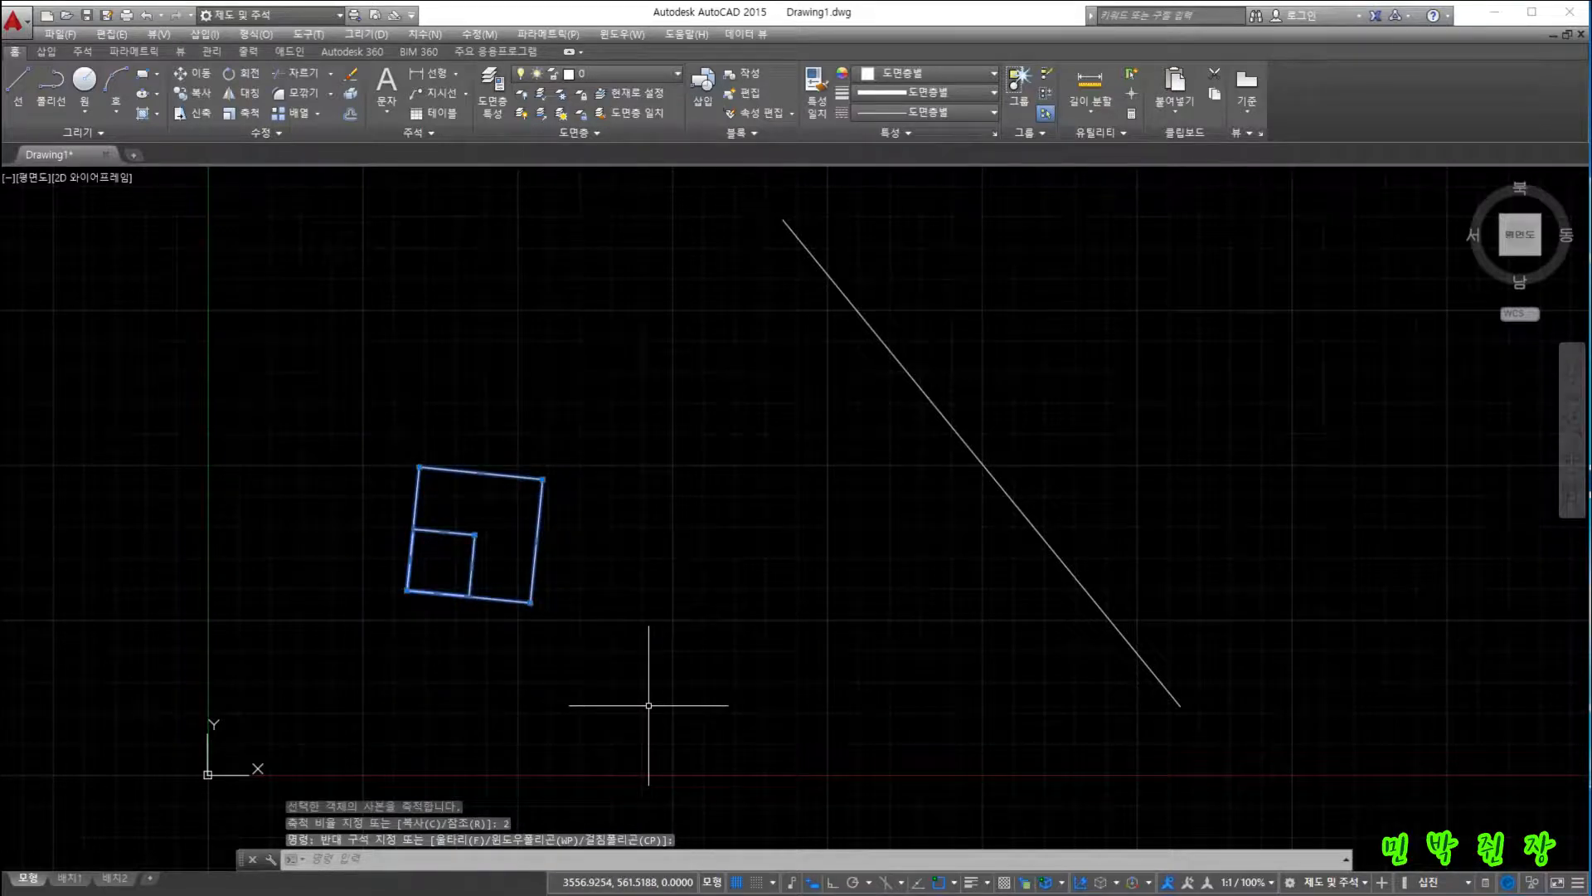
key(BackSpace)
text(sc)
key(Return)
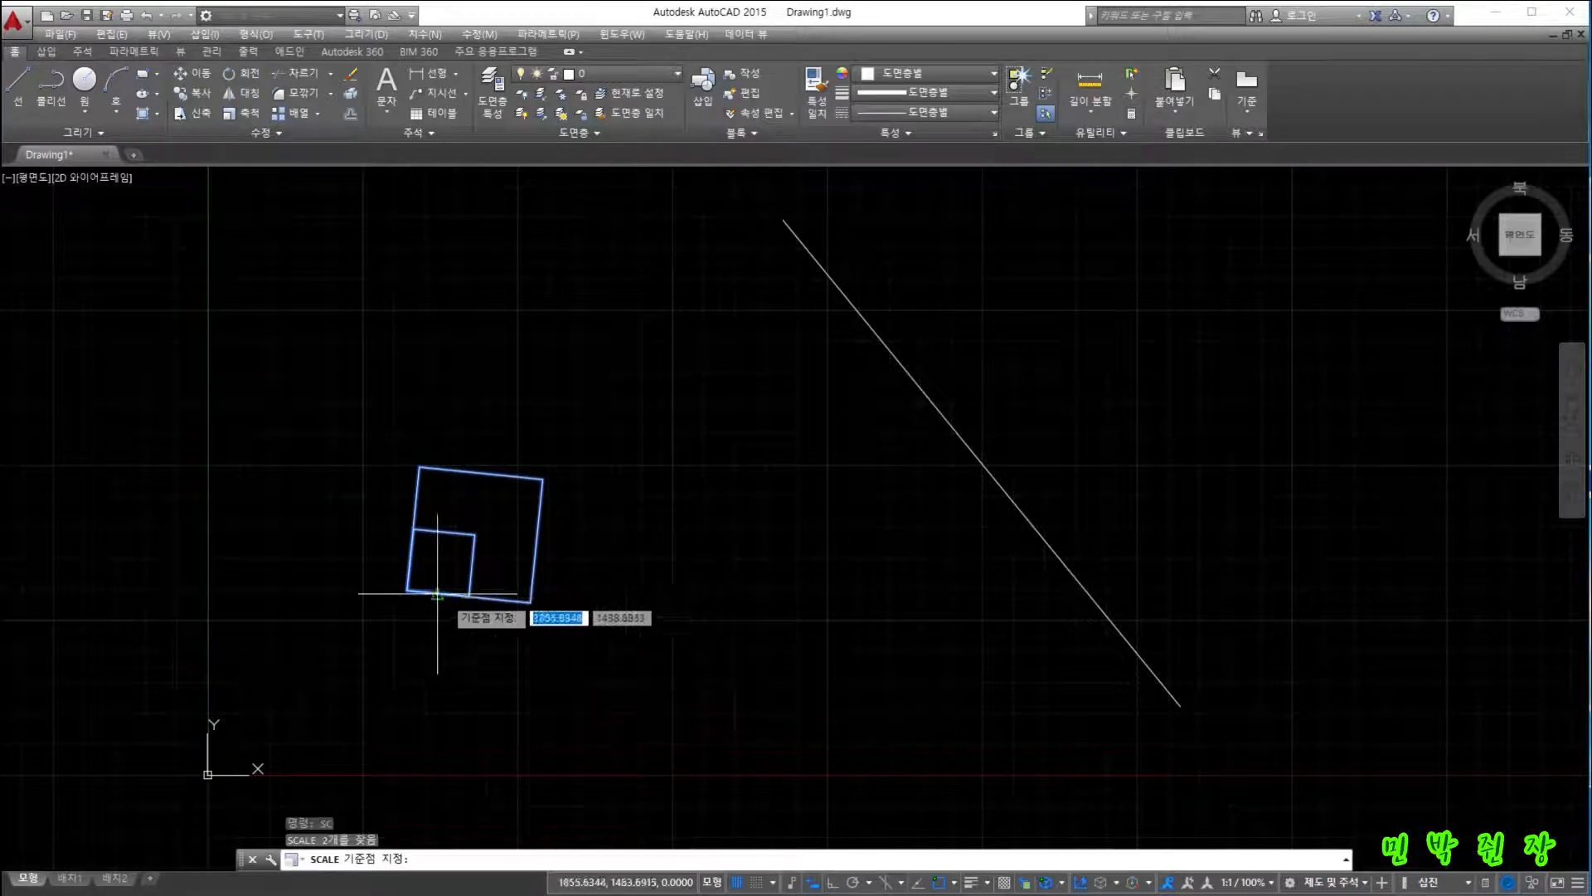
click(407, 590)
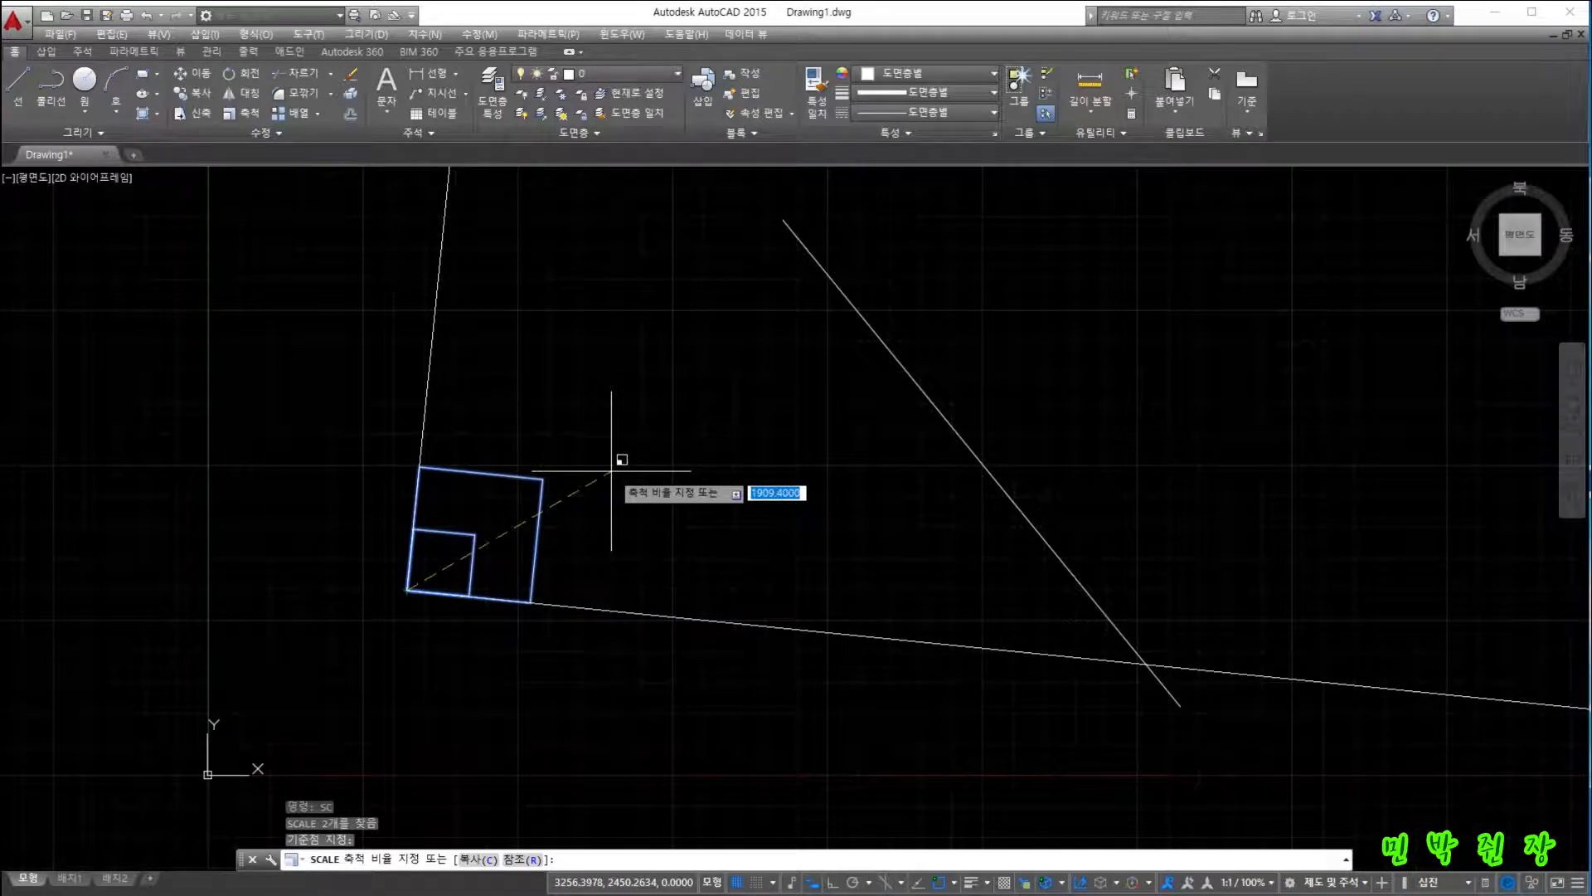
text(r)
key(Return)
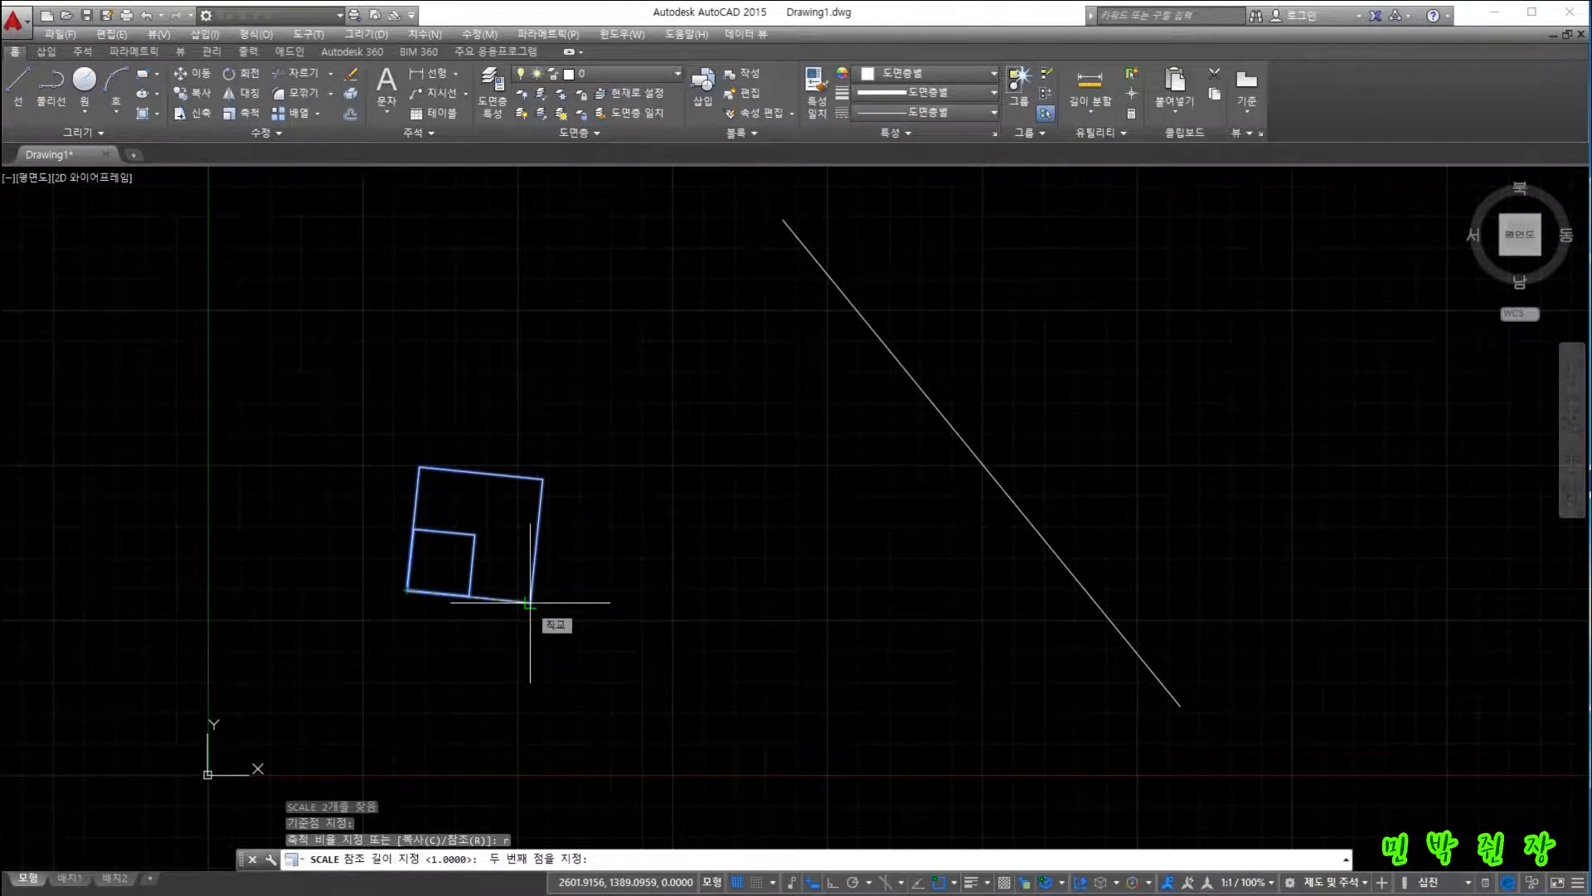
click(529, 602)
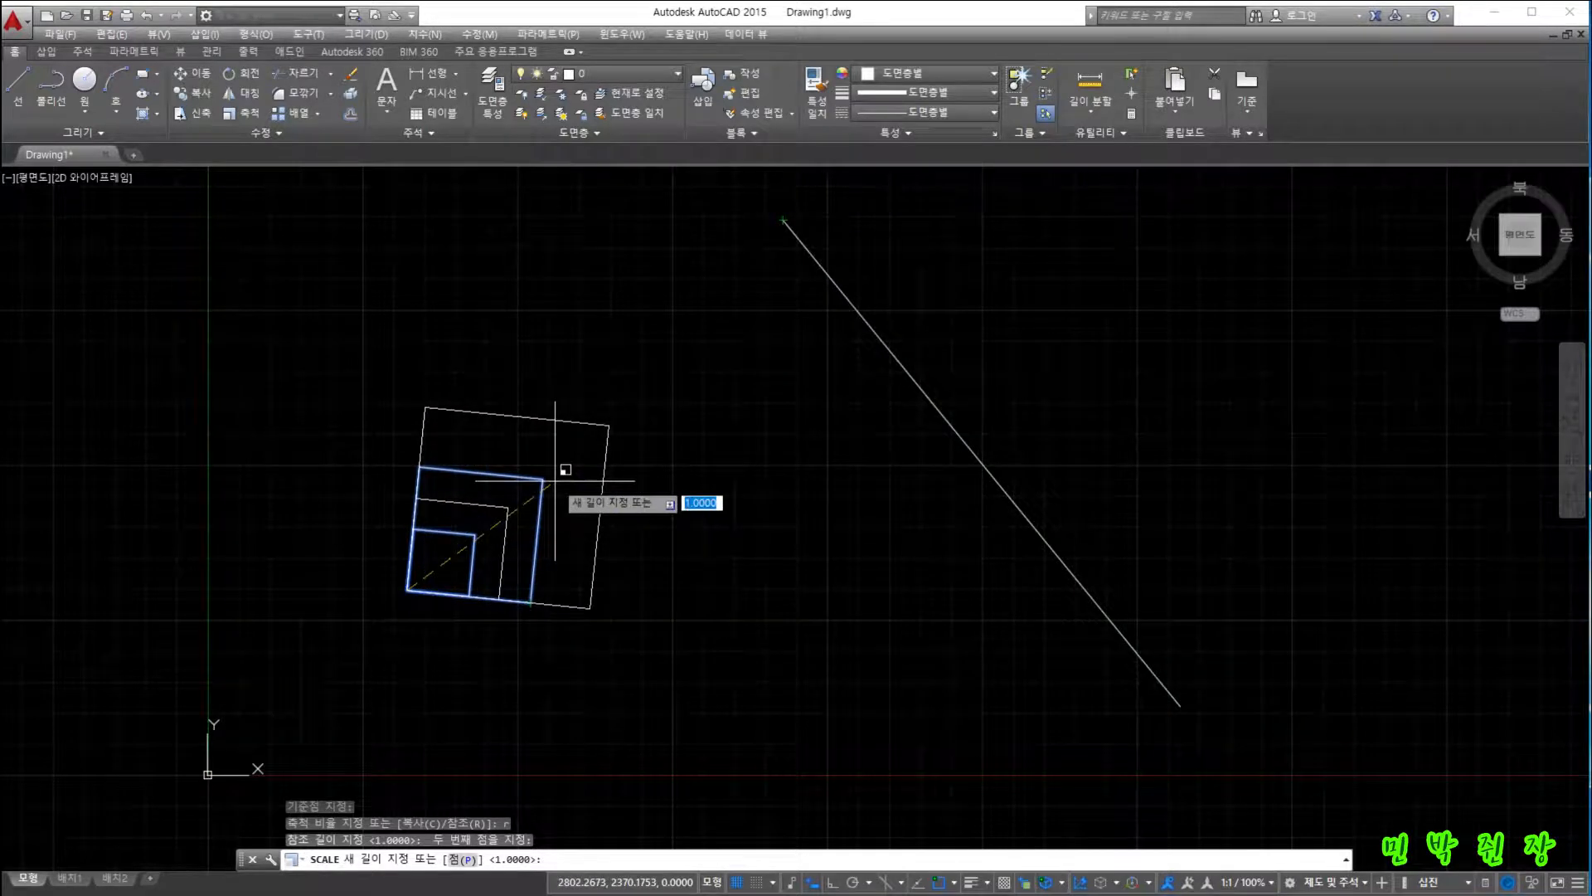
key(Return)
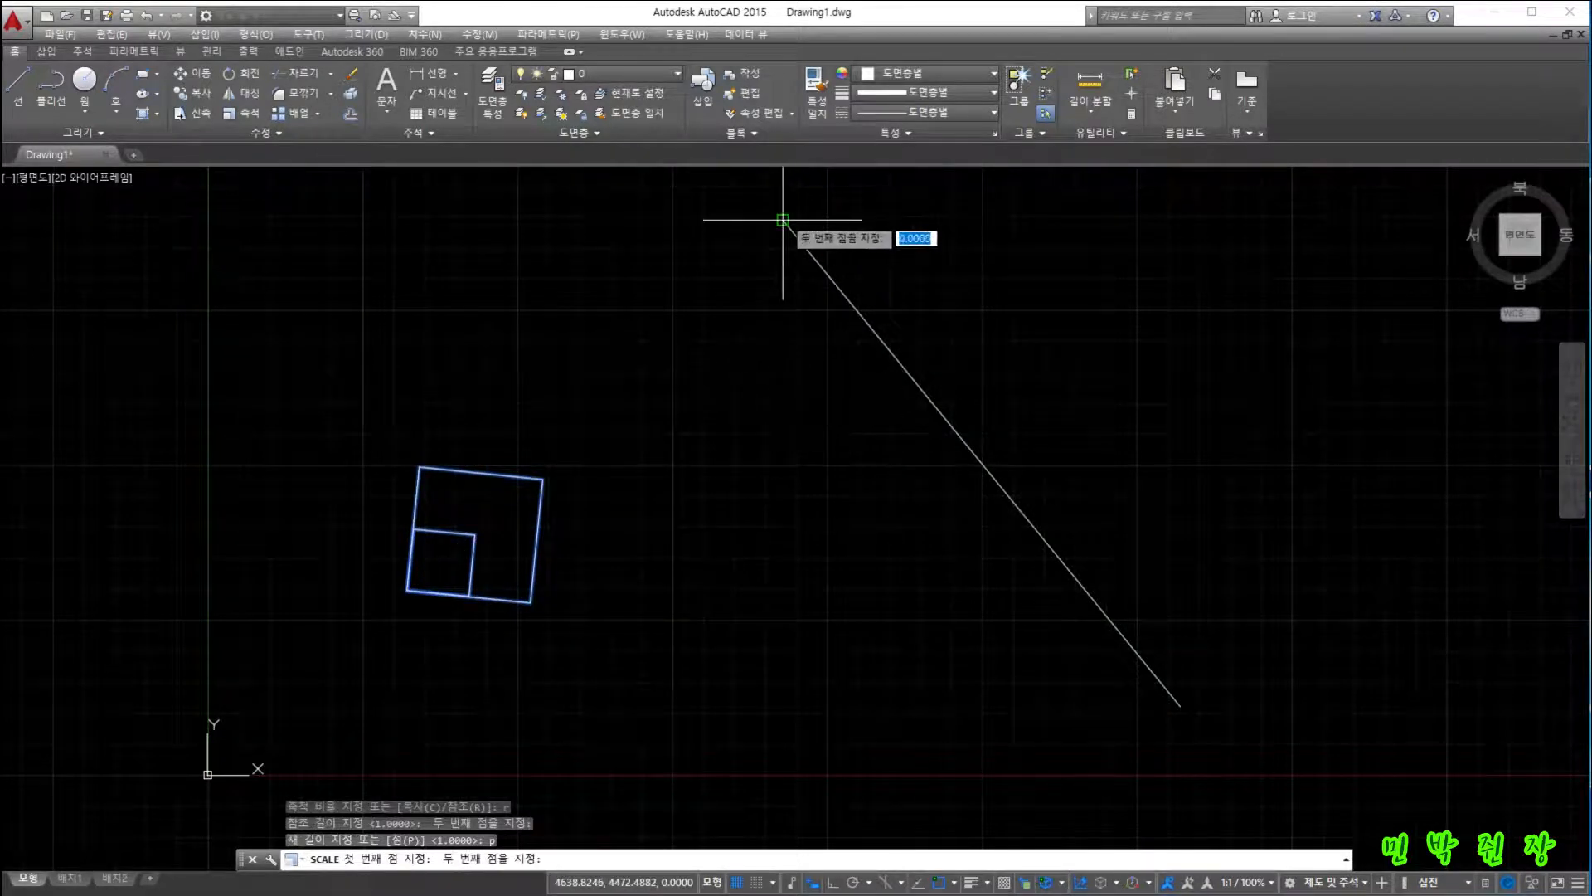
click(1180, 706)
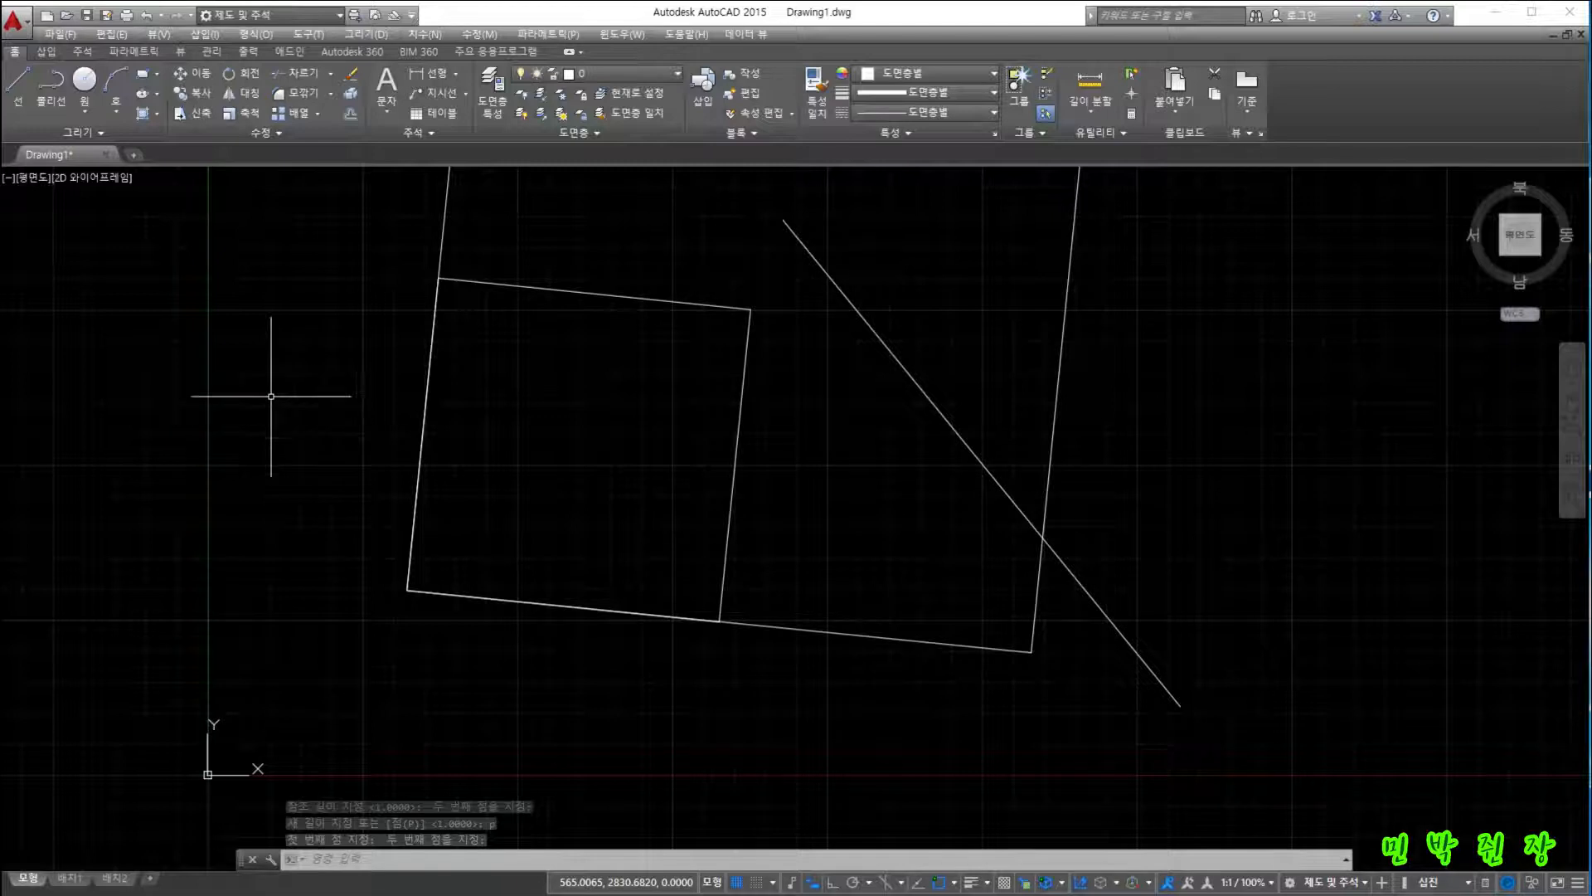
Move both squares together so the larger square's lower-right corner lands on the diagonal line's lower endpoint.
click(190, 77)
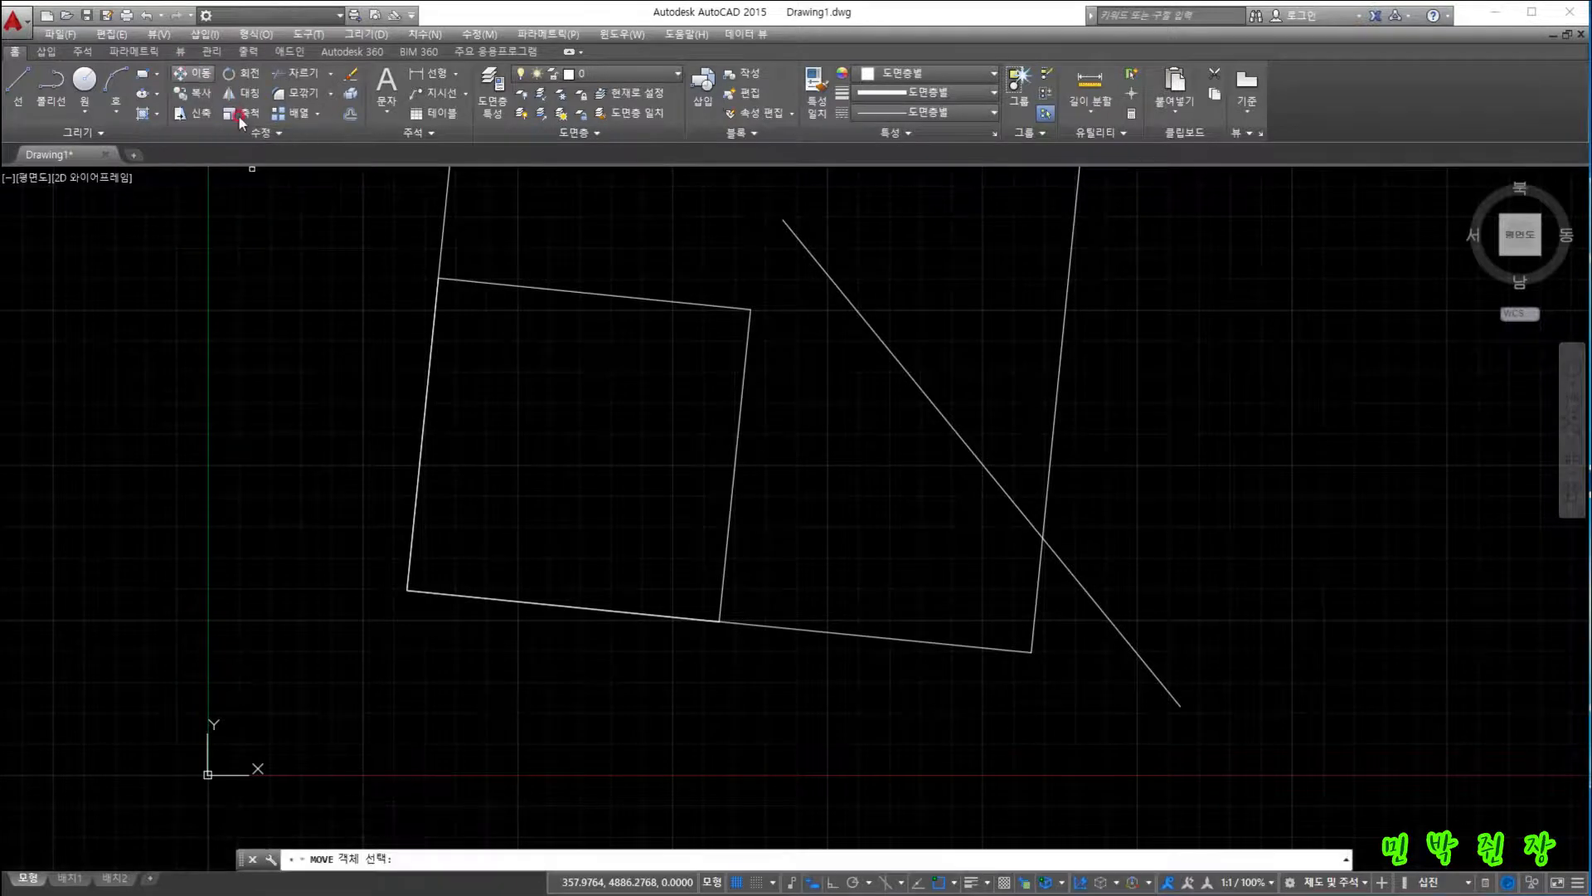
click(721, 566)
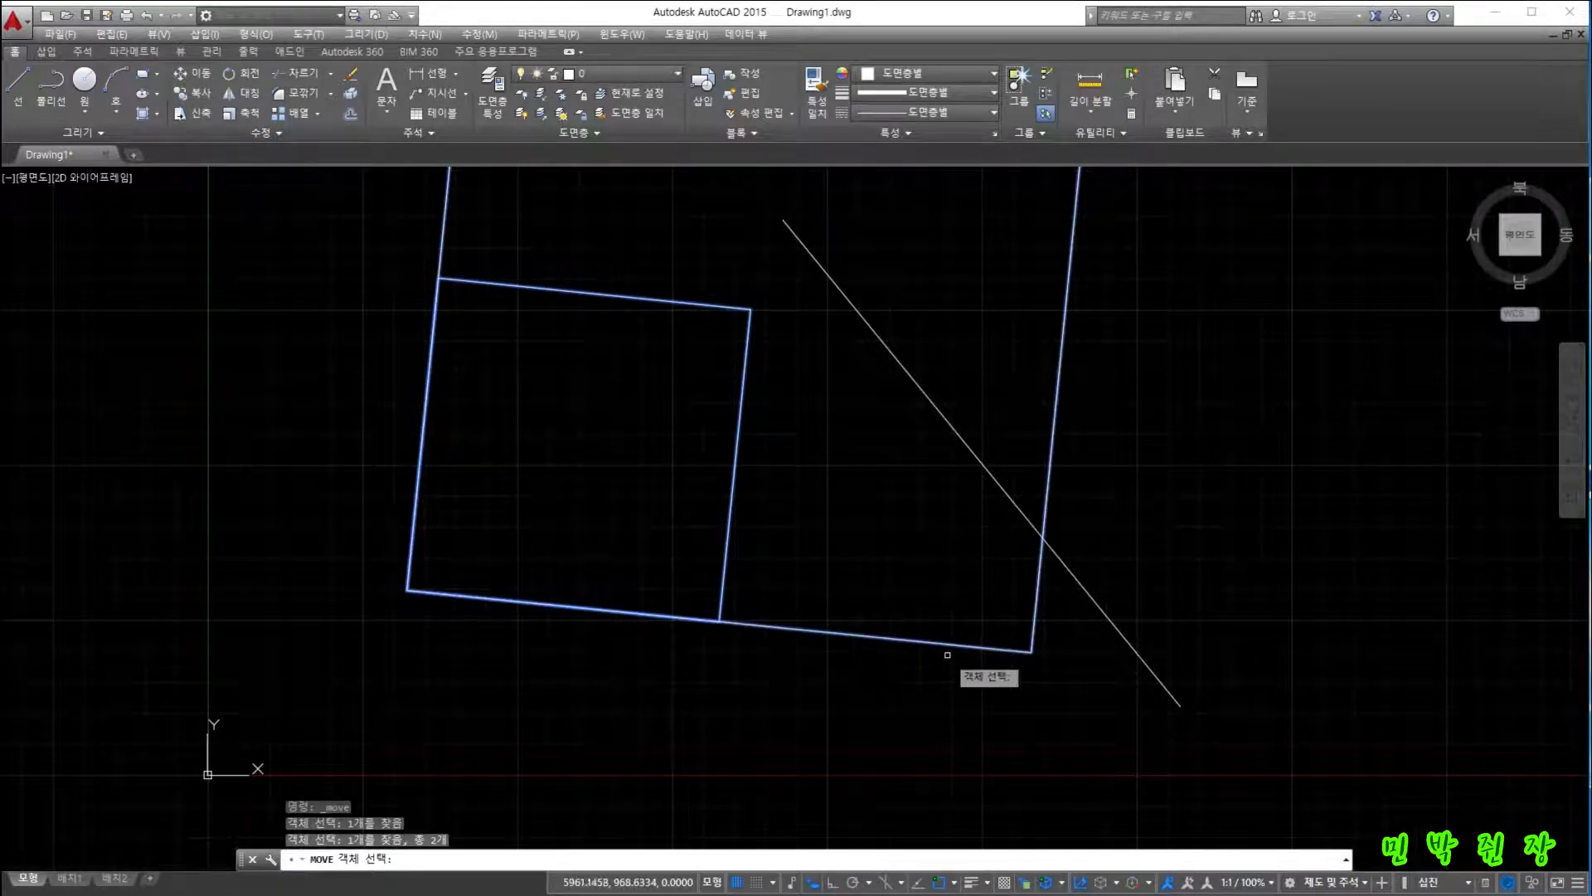
key(Return)
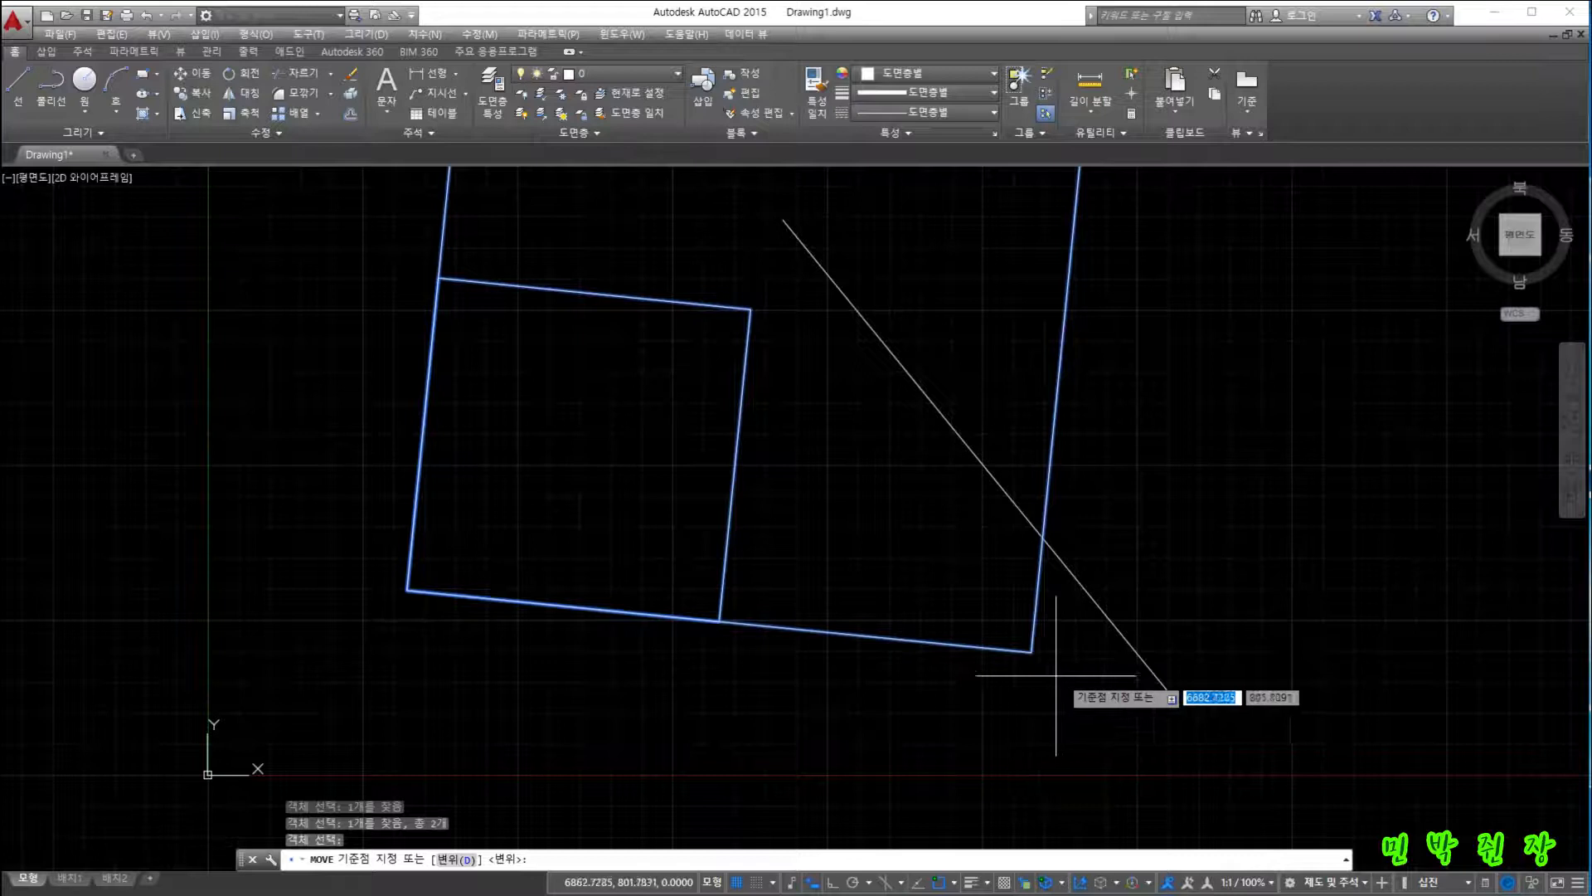
click(1030, 653)
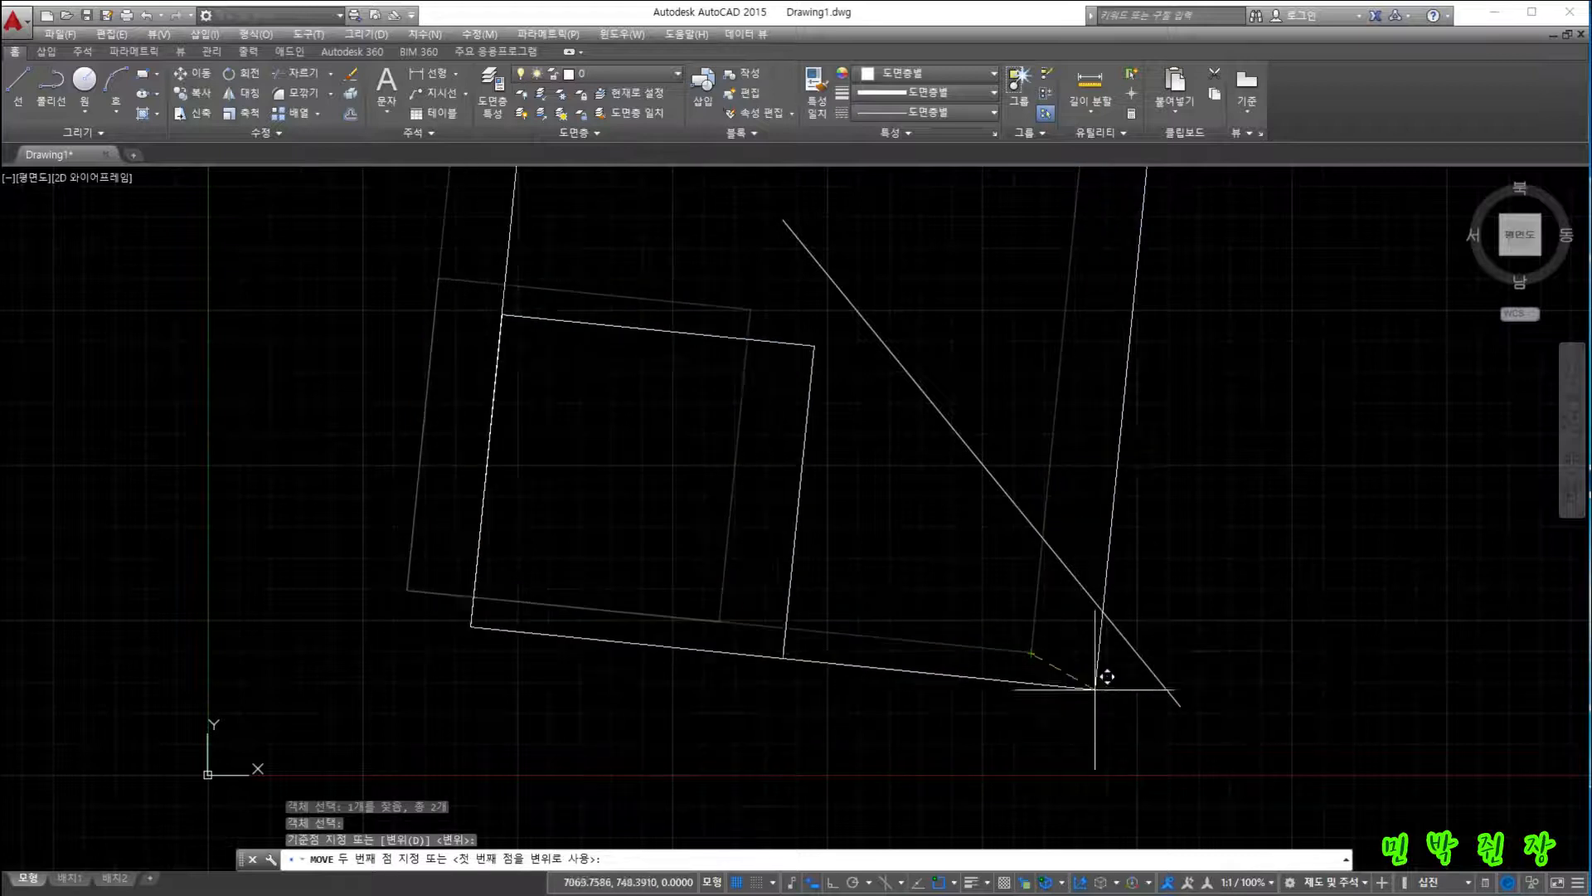
click(1179, 709)
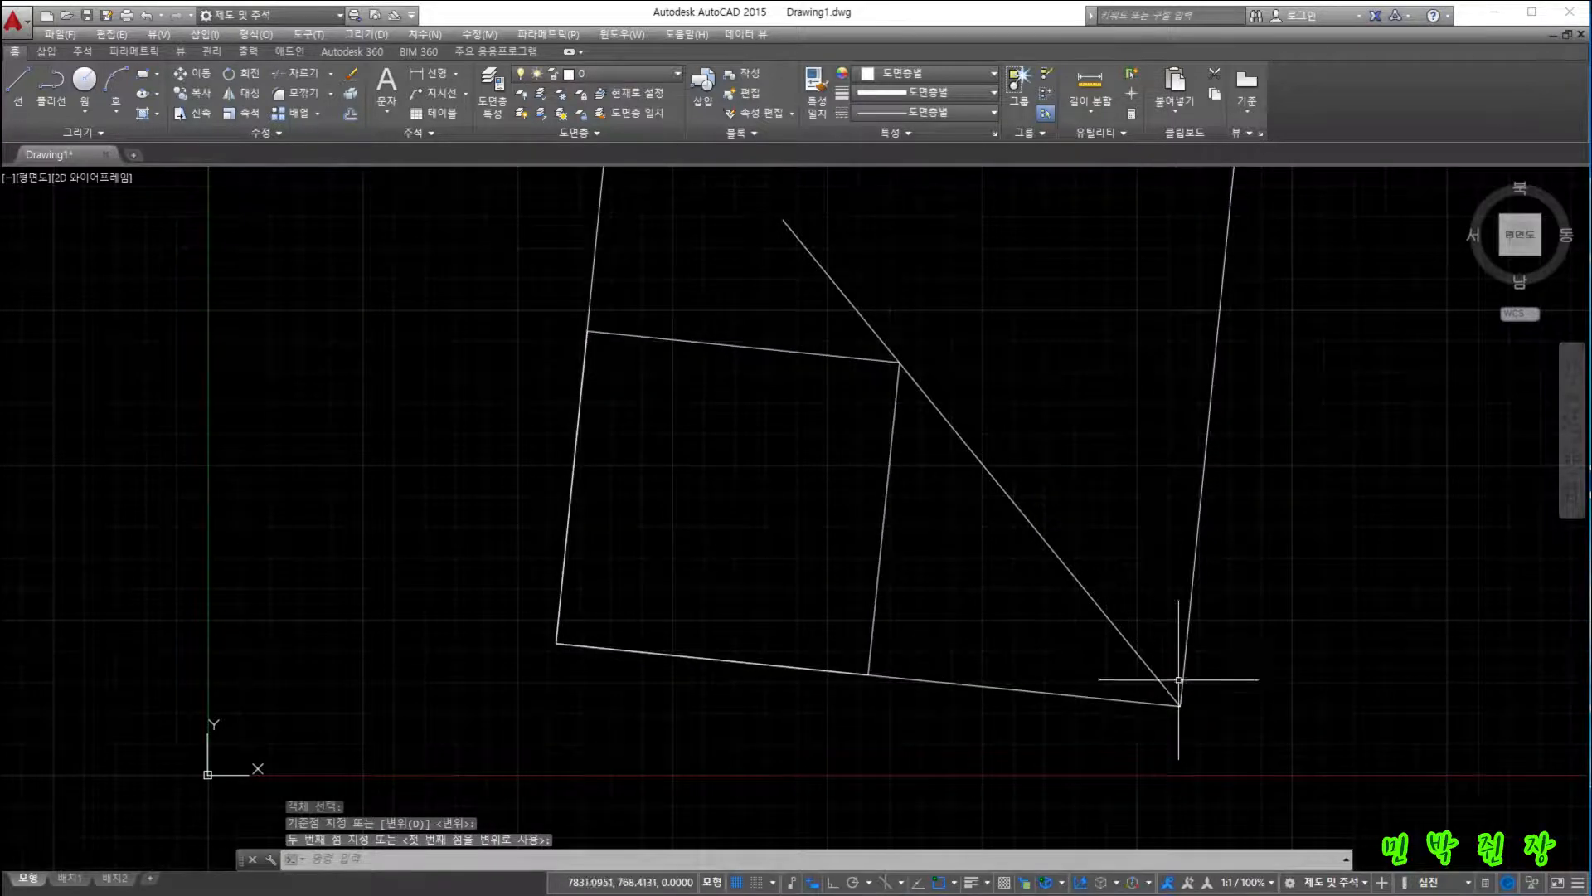
Rotate both squares about the larger one's lower-right corner by Reference, aligning its bottom edge with the diagonal line's upper endpoint.
scroll(1166, 650, down, 2)
mouse_move(1132, 528)
middle_down()
mouse_move(984, 661)
mouse_move(995, 650)
mouse_move(953, 605)
middle_up()
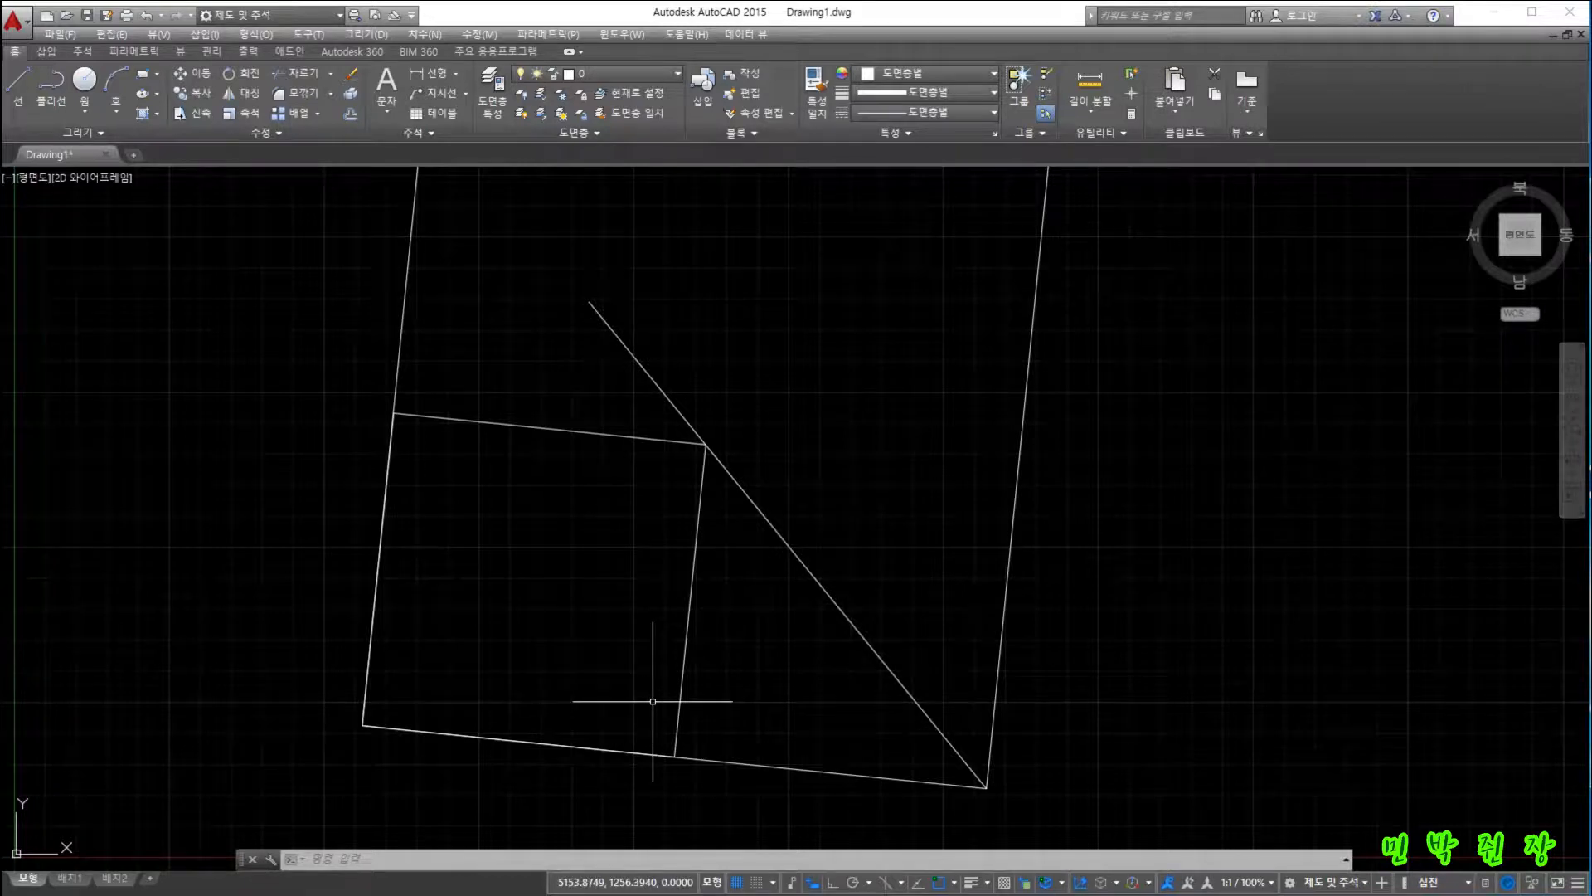
text(o)
key(Return)
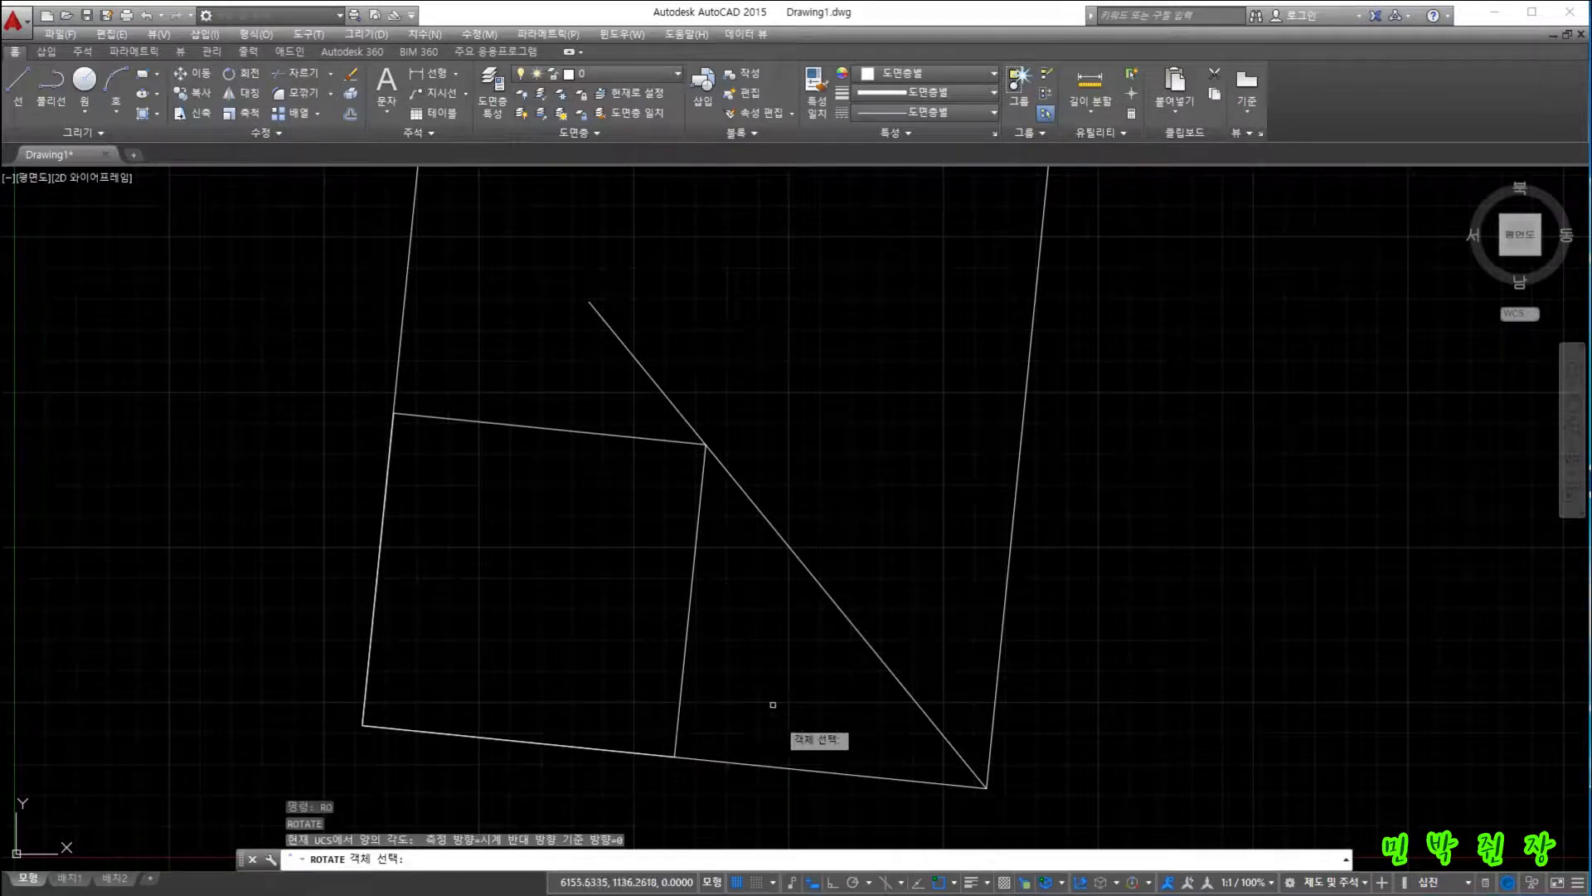
click(676, 665)
click(1052, 604)
click(985, 549)
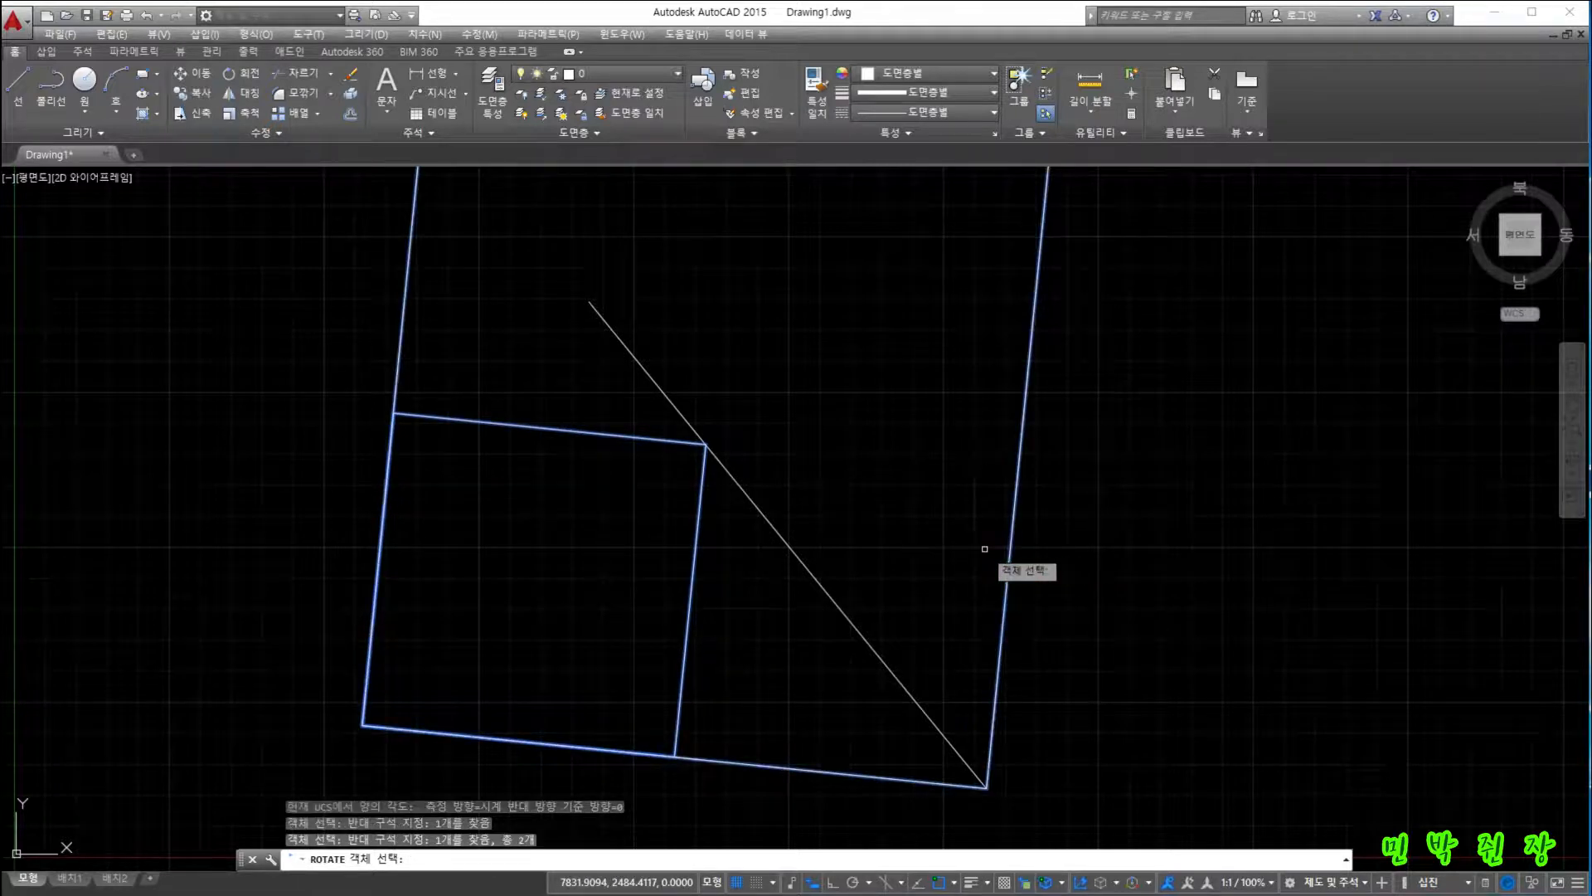
key(Return)
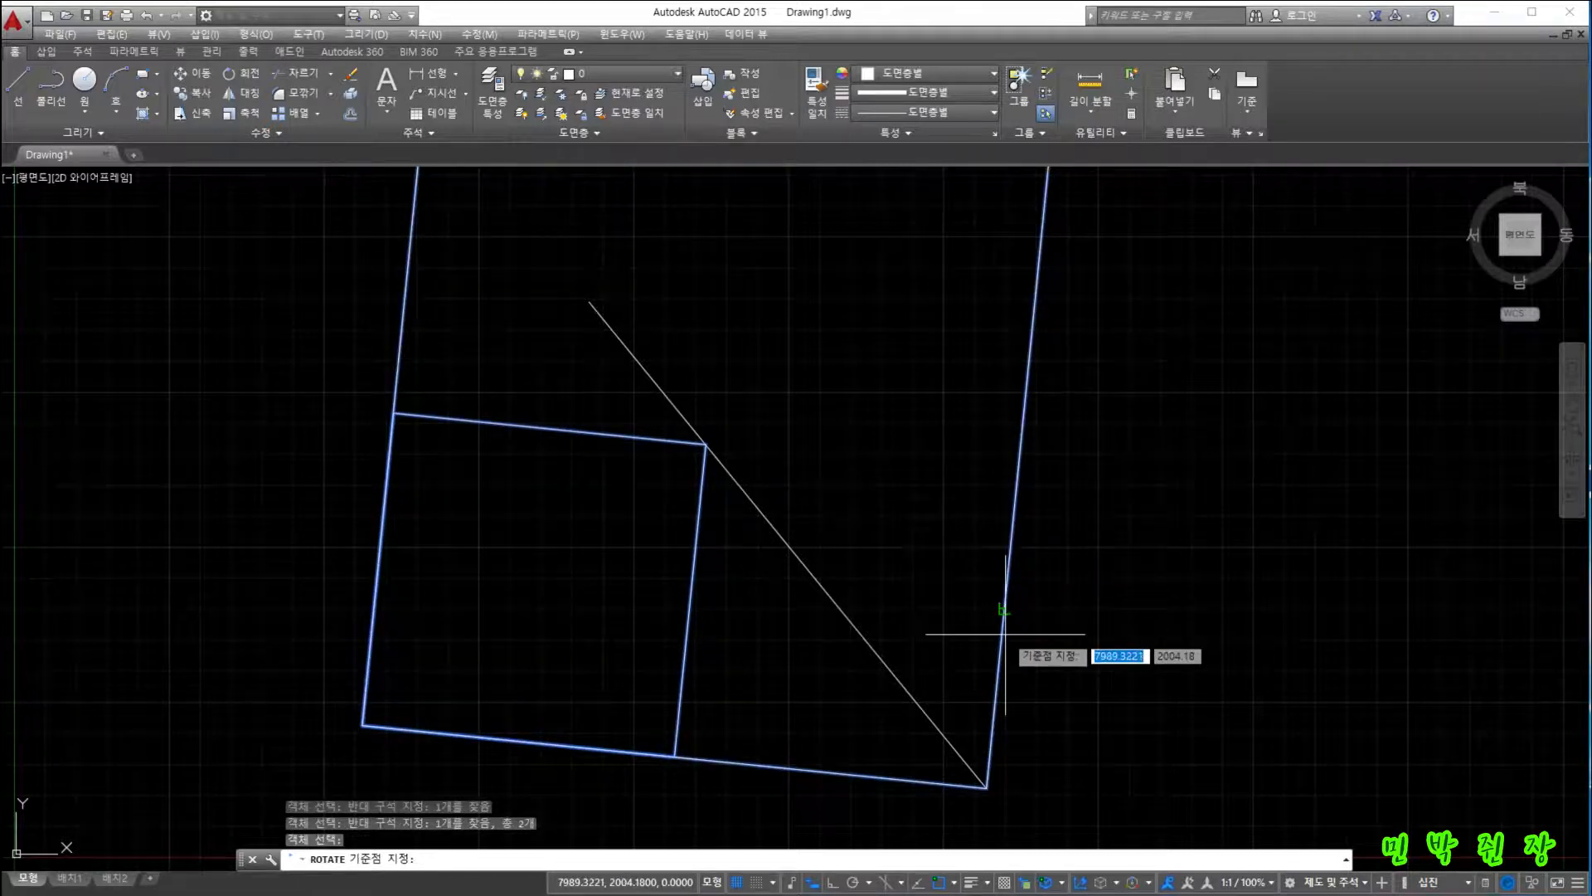
click(986, 788)
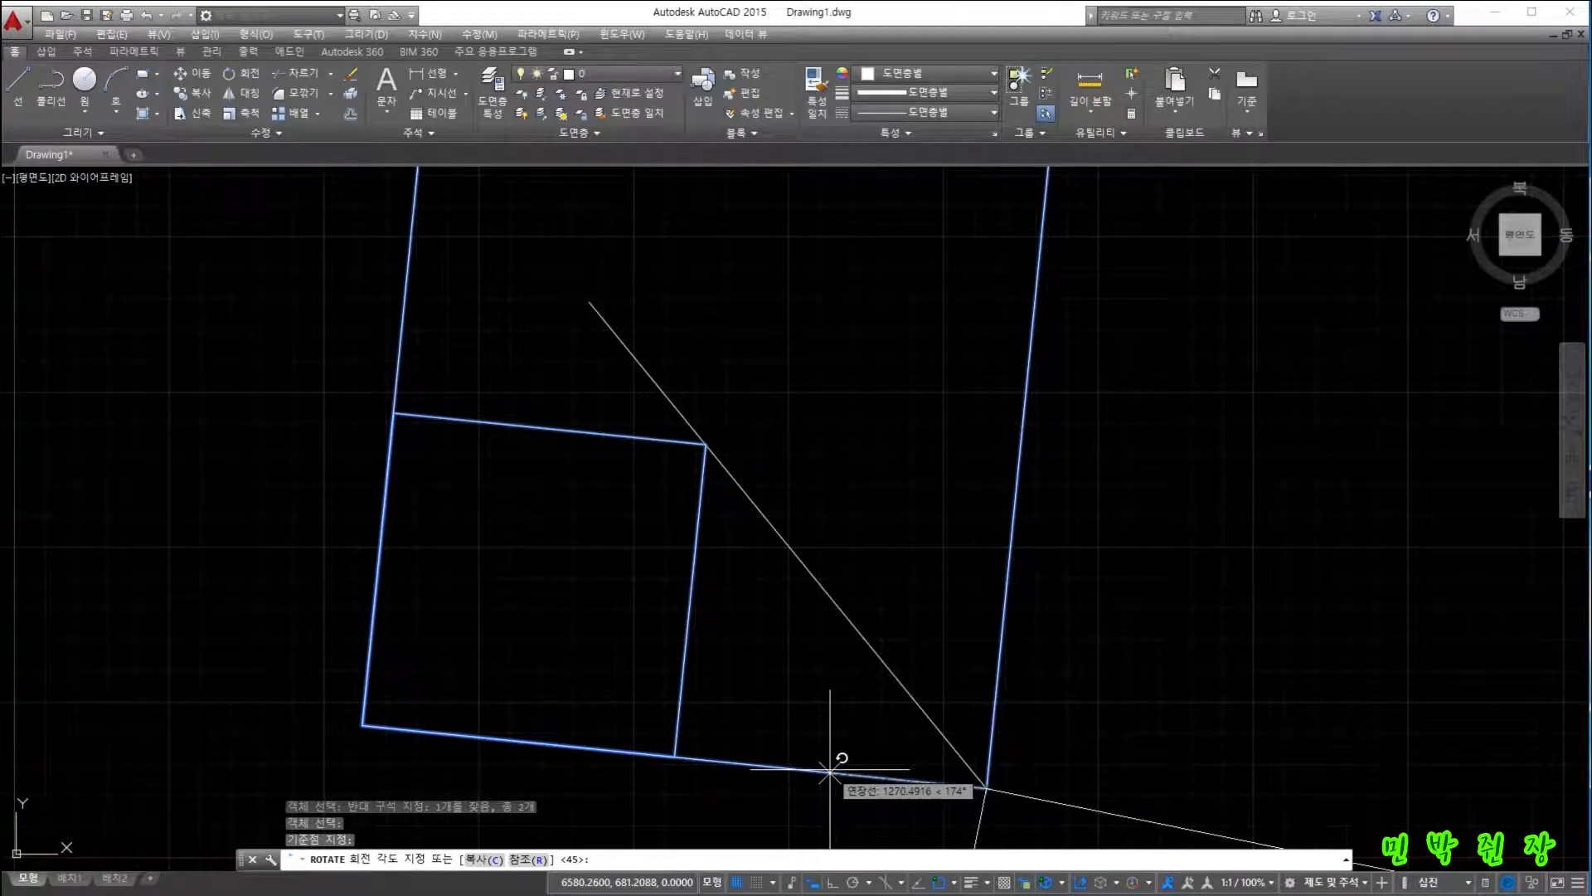
text(r)
key(Return)
click(986, 788)
click(363, 726)
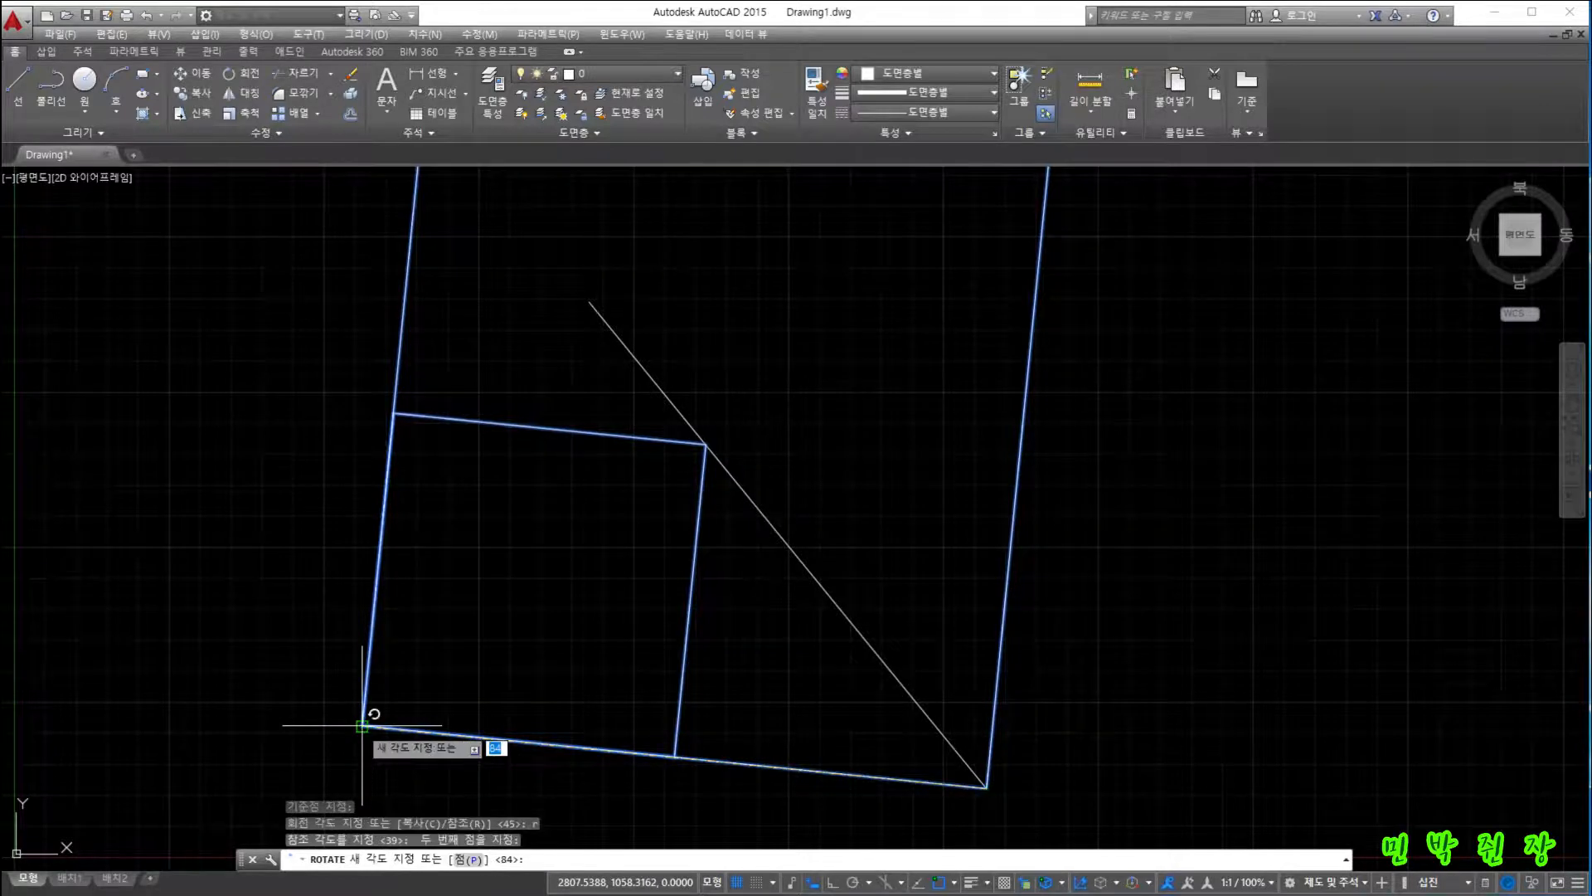
click(589, 301)
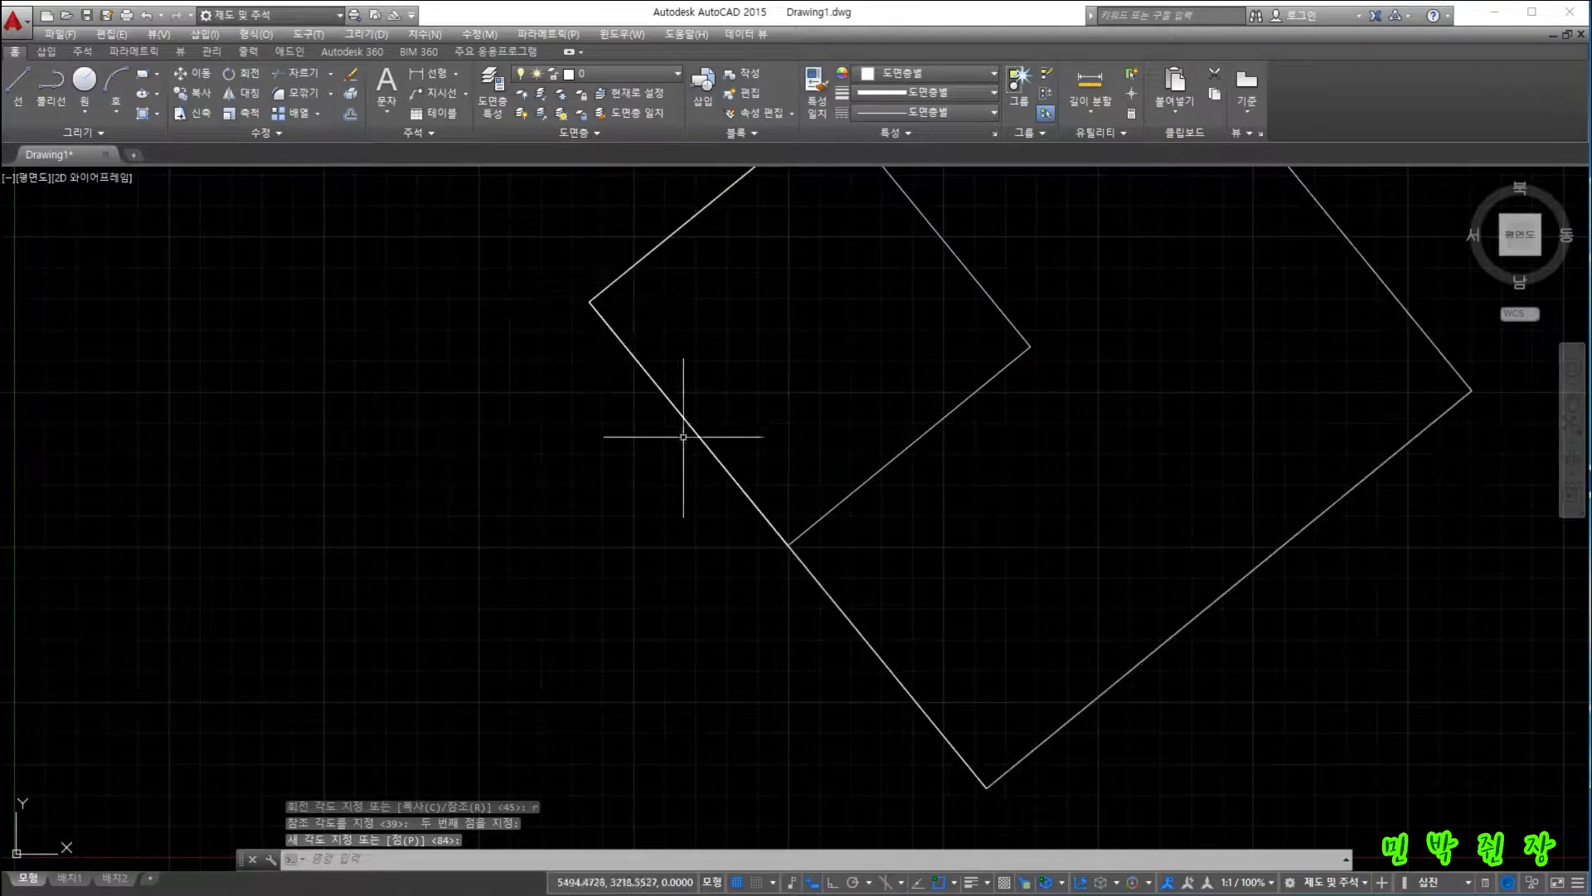
Erase both squares and the diagonal line to empty the drawing.
scroll(691, 627, down, 2)
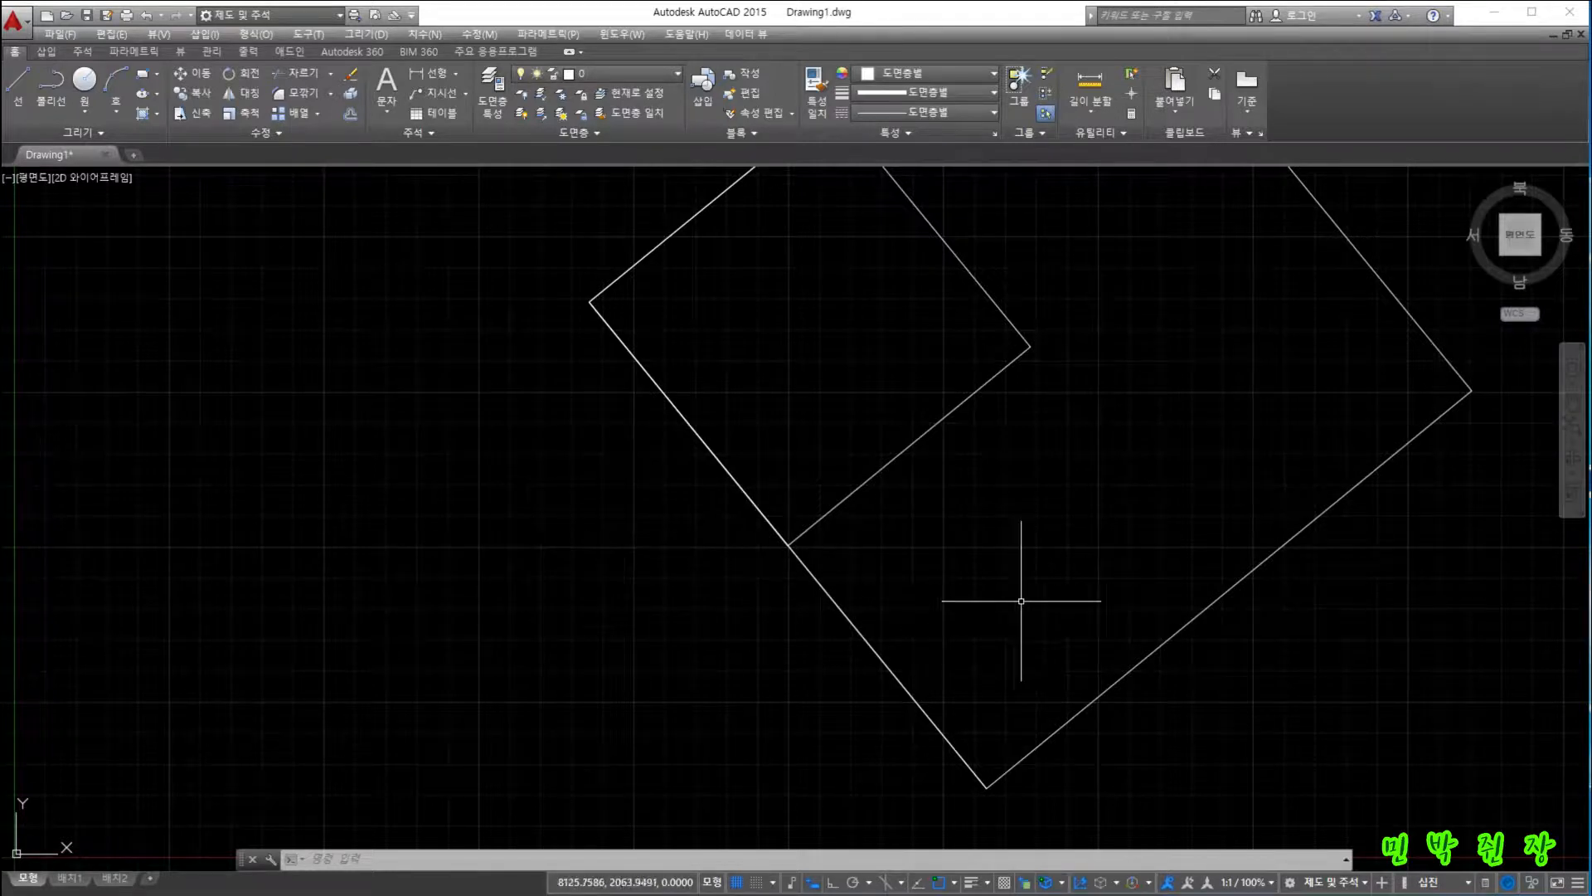
click(705, 450)
click(836, 550)
key(Delete)
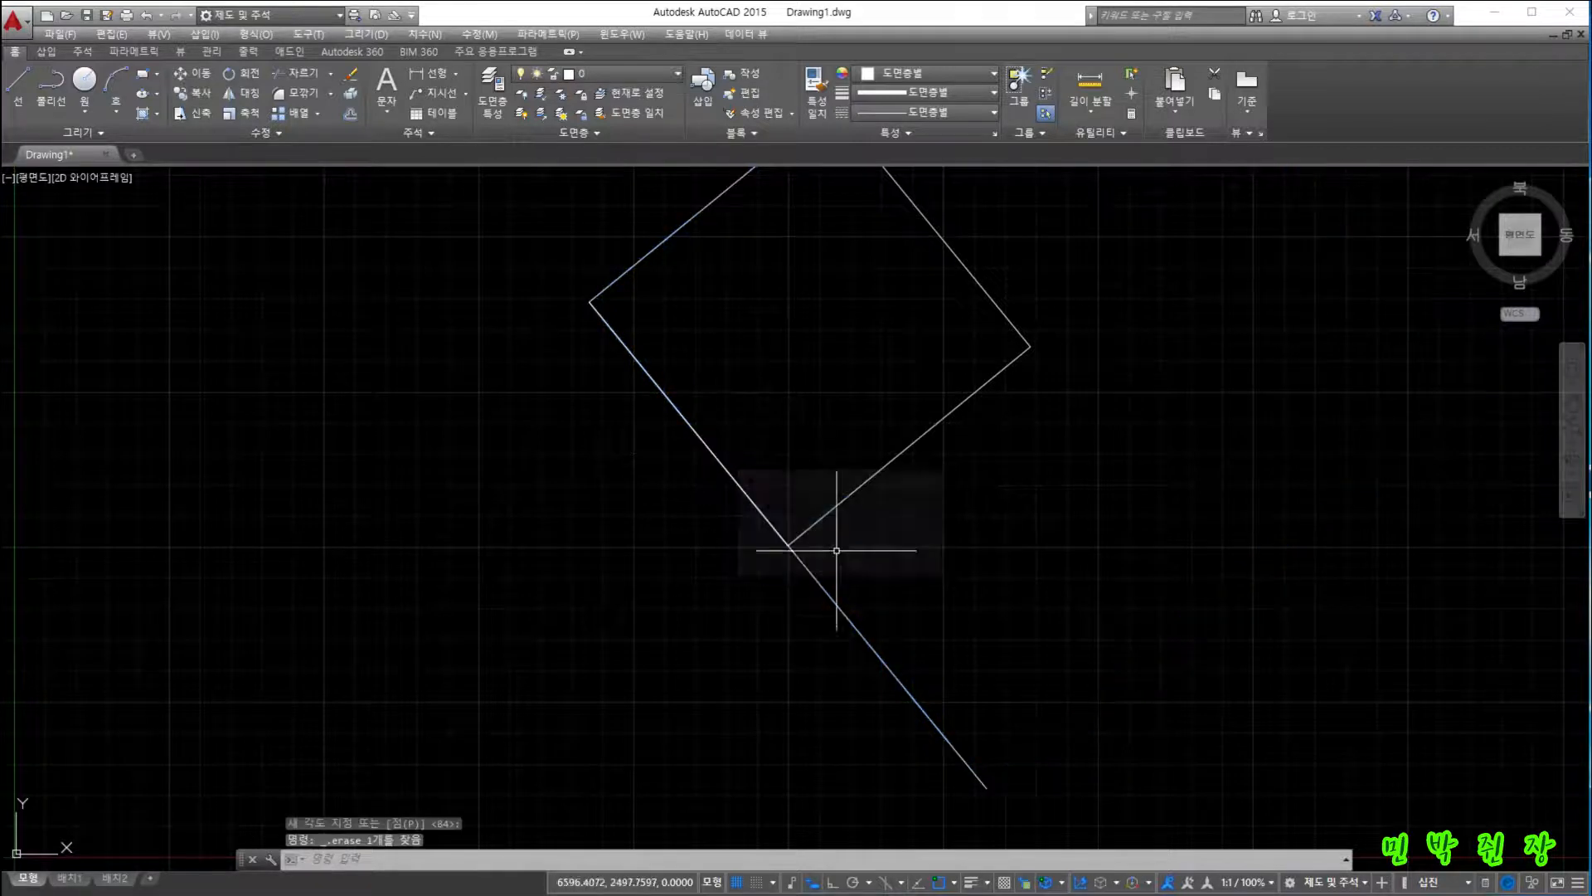
click(871, 479)
key(Delete)
click(692, 433)
key(Delete)
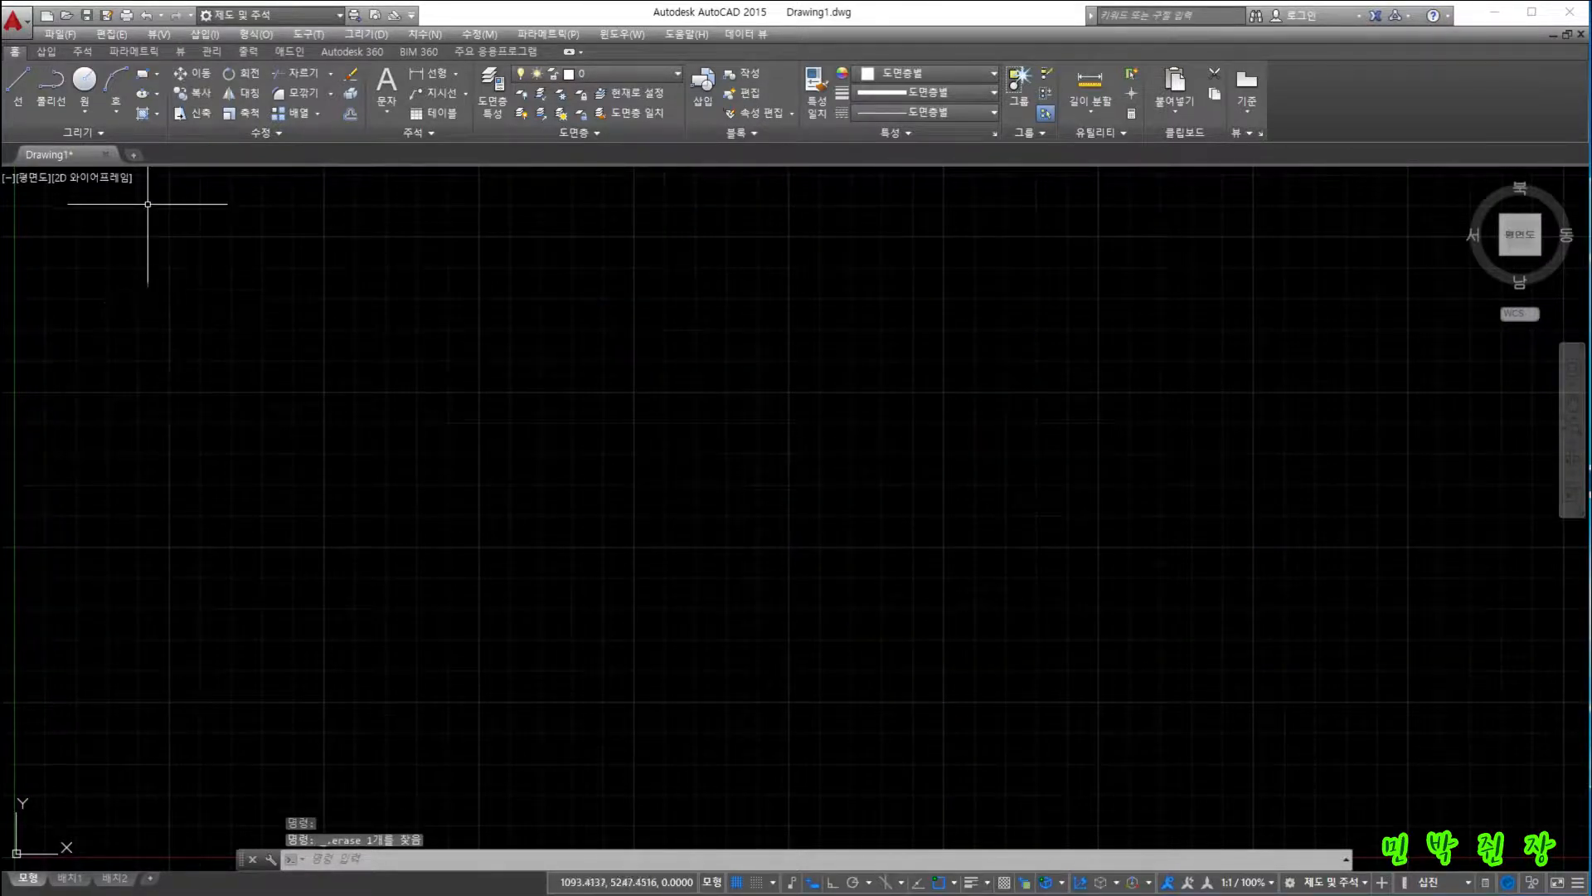
Draw a 1000 by 1000 square with the Rectangle command in the empty drawing area.
click(158, 75)
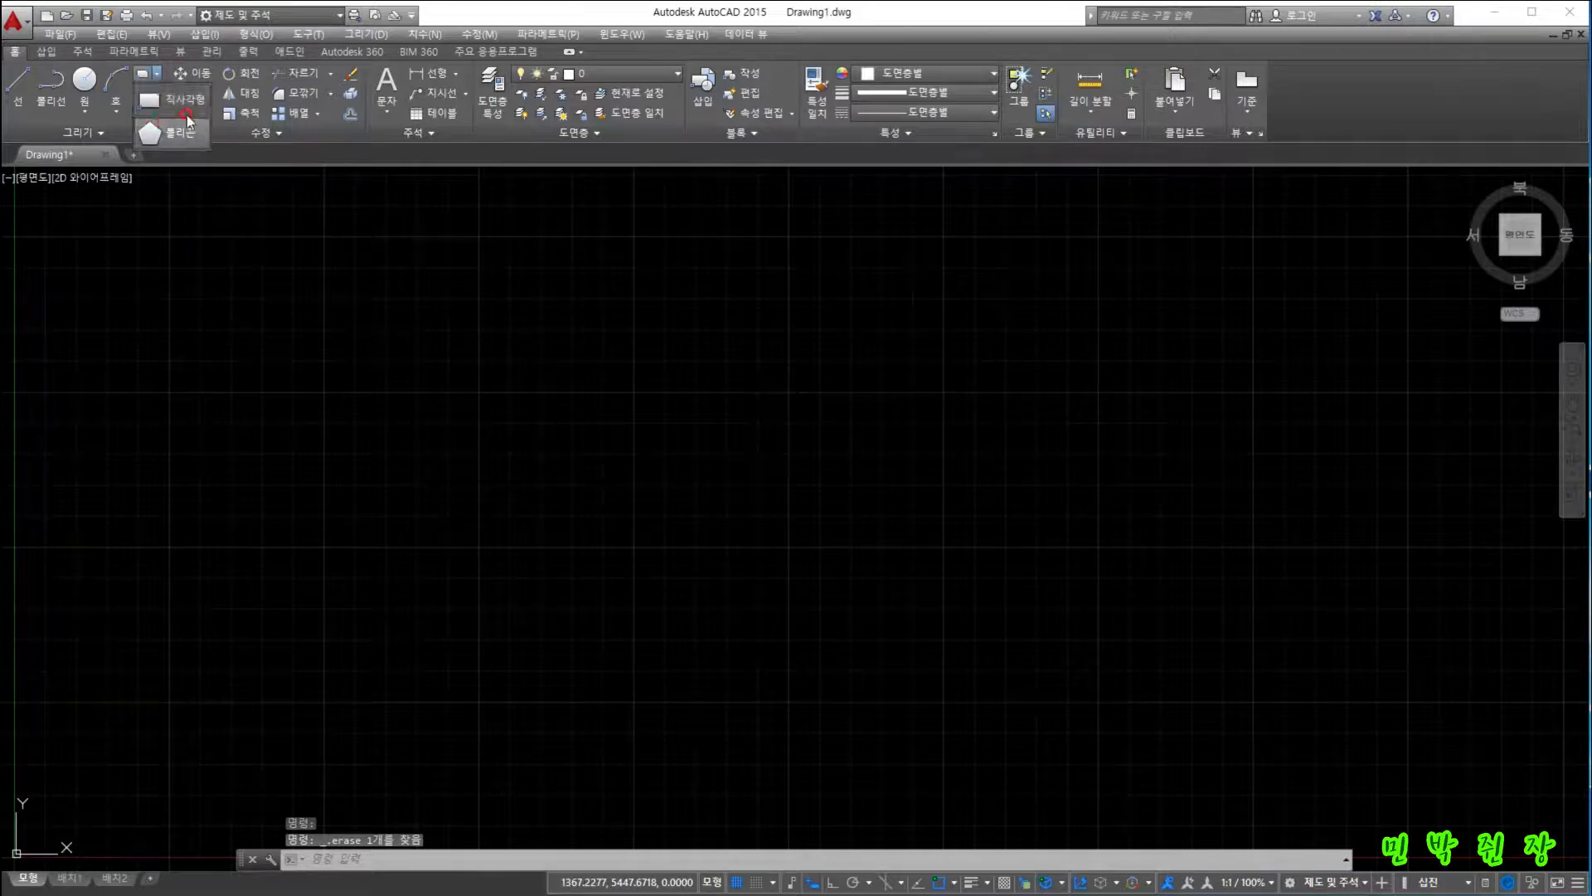
click(167, 138)
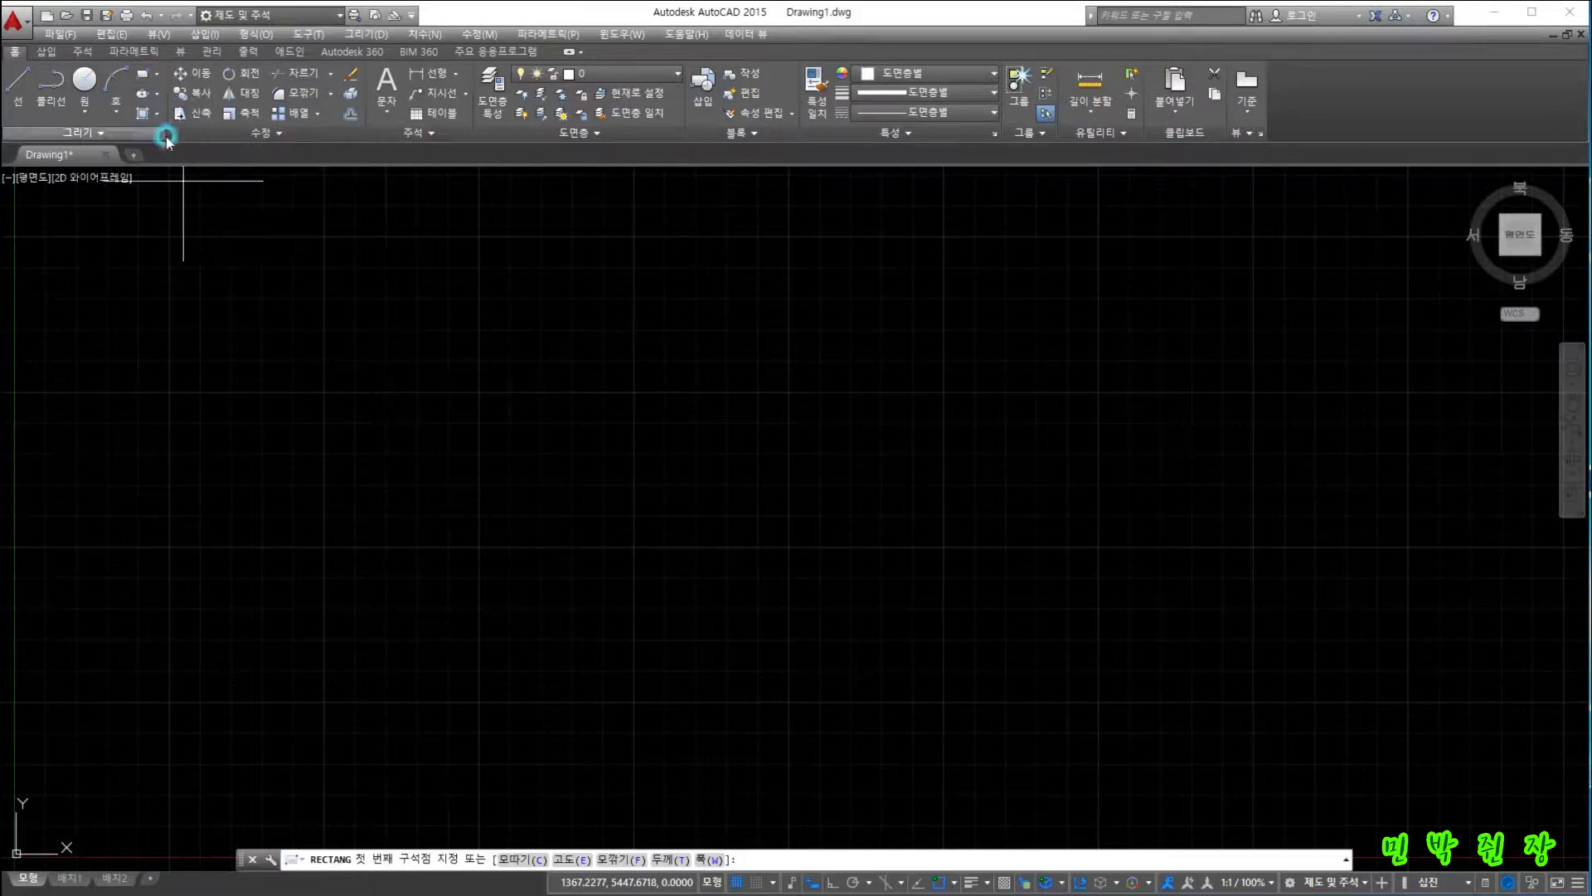
click(348, 500)
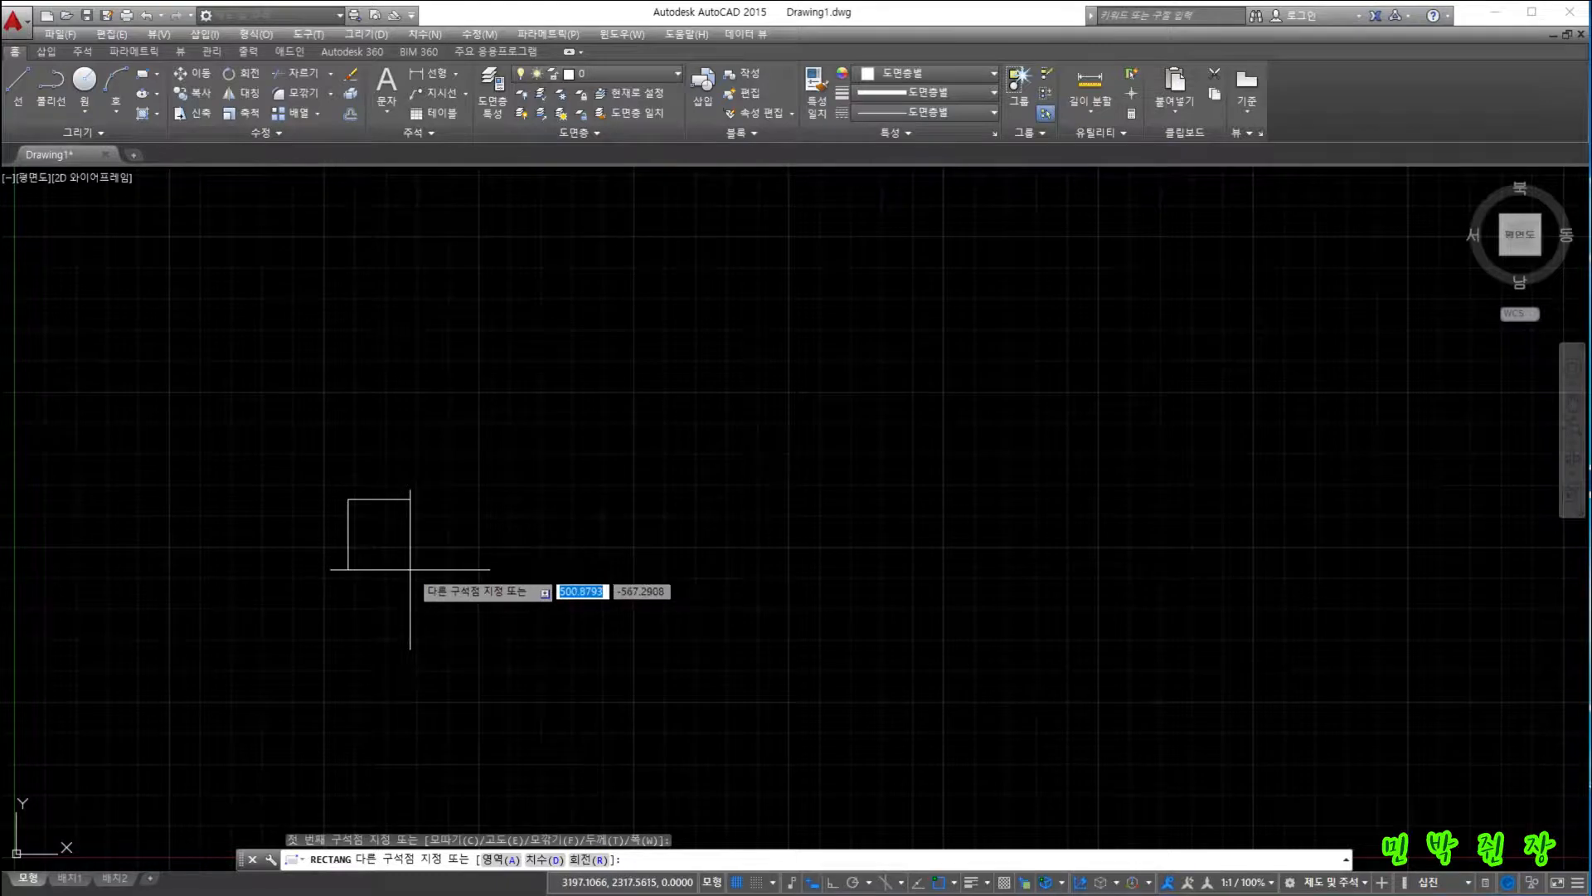
text(1000)
key(Tab)
text(1000)
key(Return)
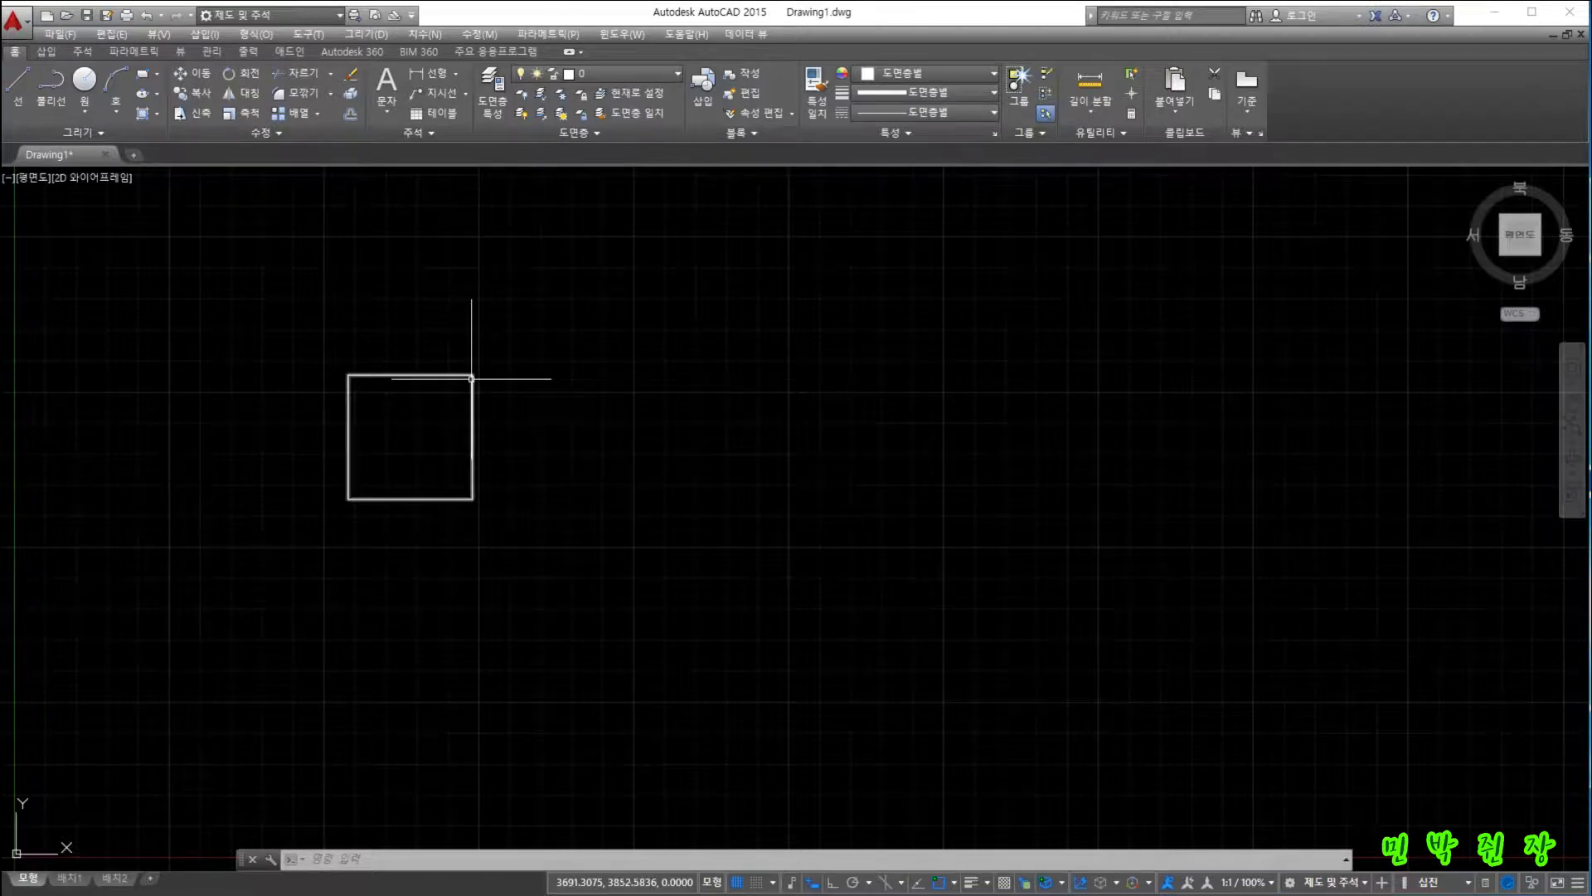
Scale the new square by a factor of 0.8 about its lower-left corner with the Copy option, keeping the original.
click(290, 341)
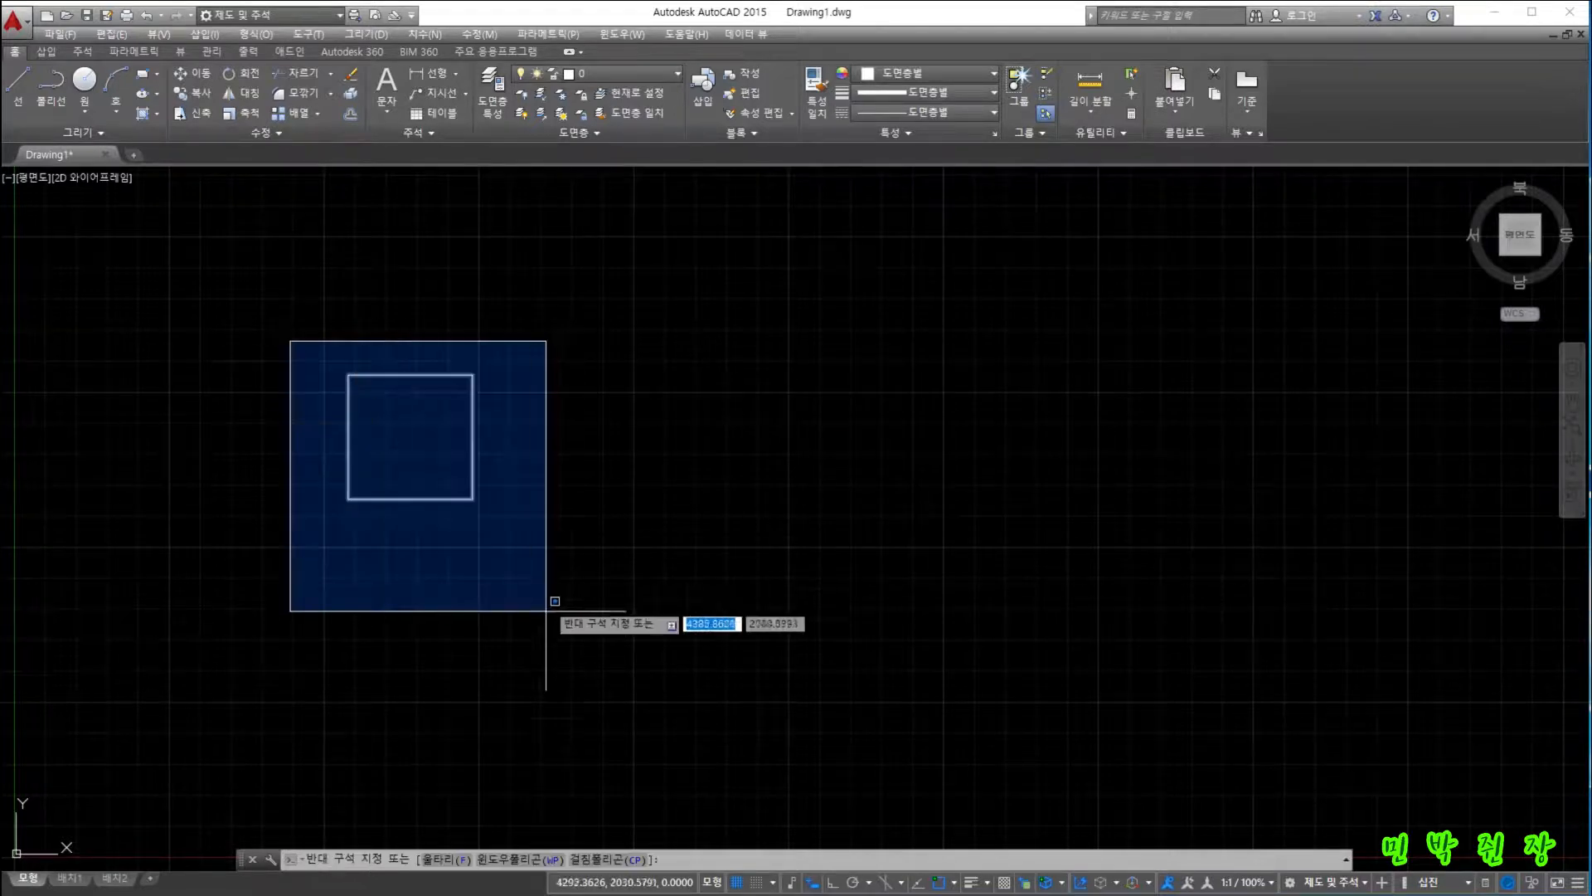
click(535, 546)
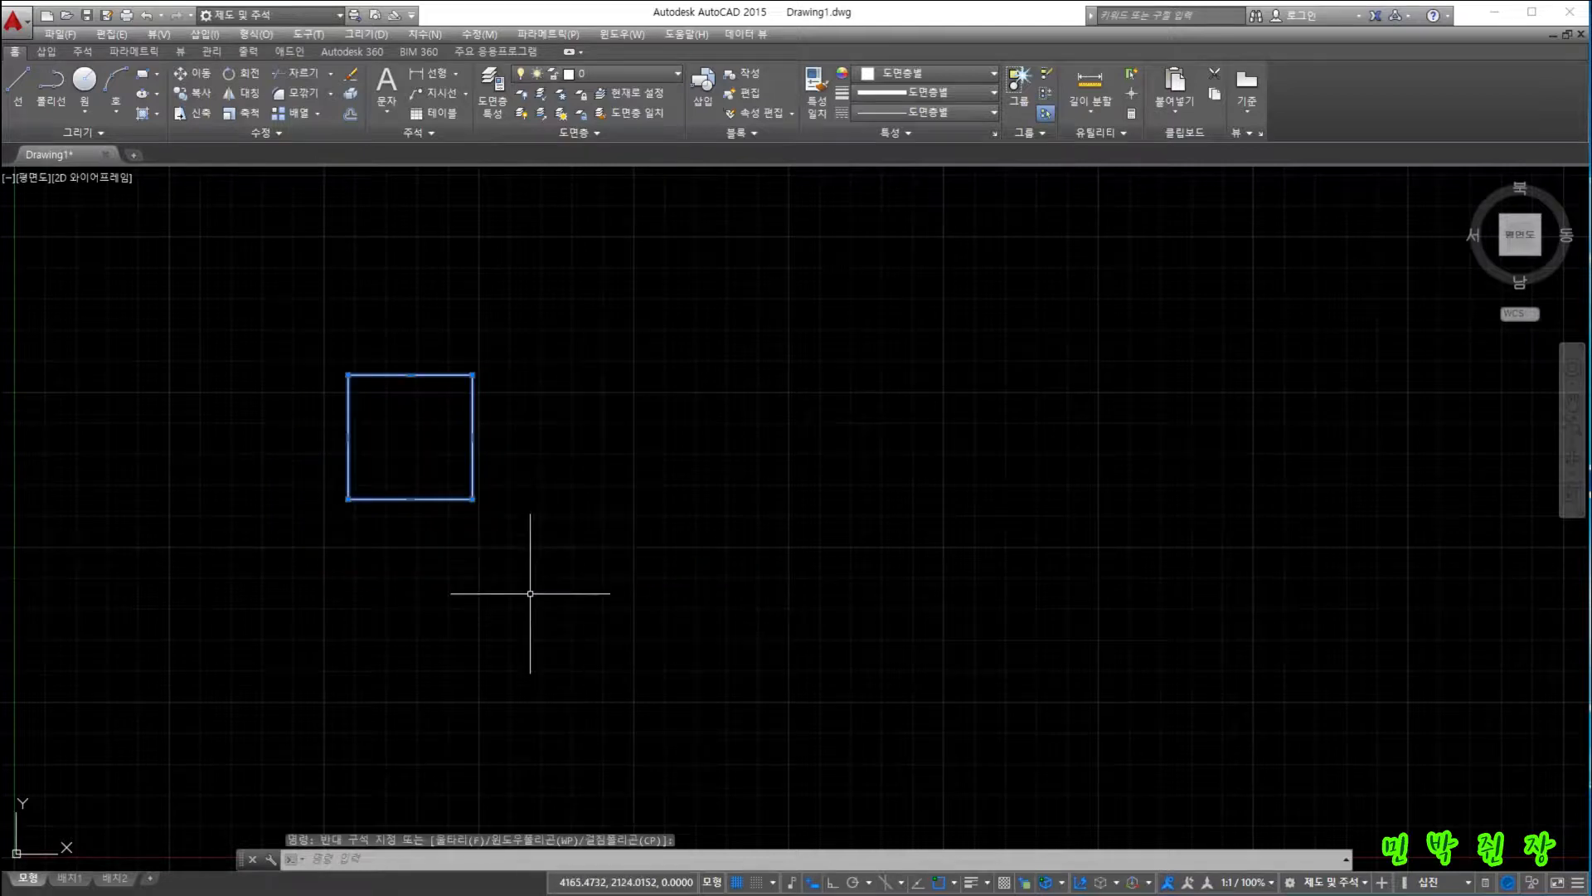
text(SC)
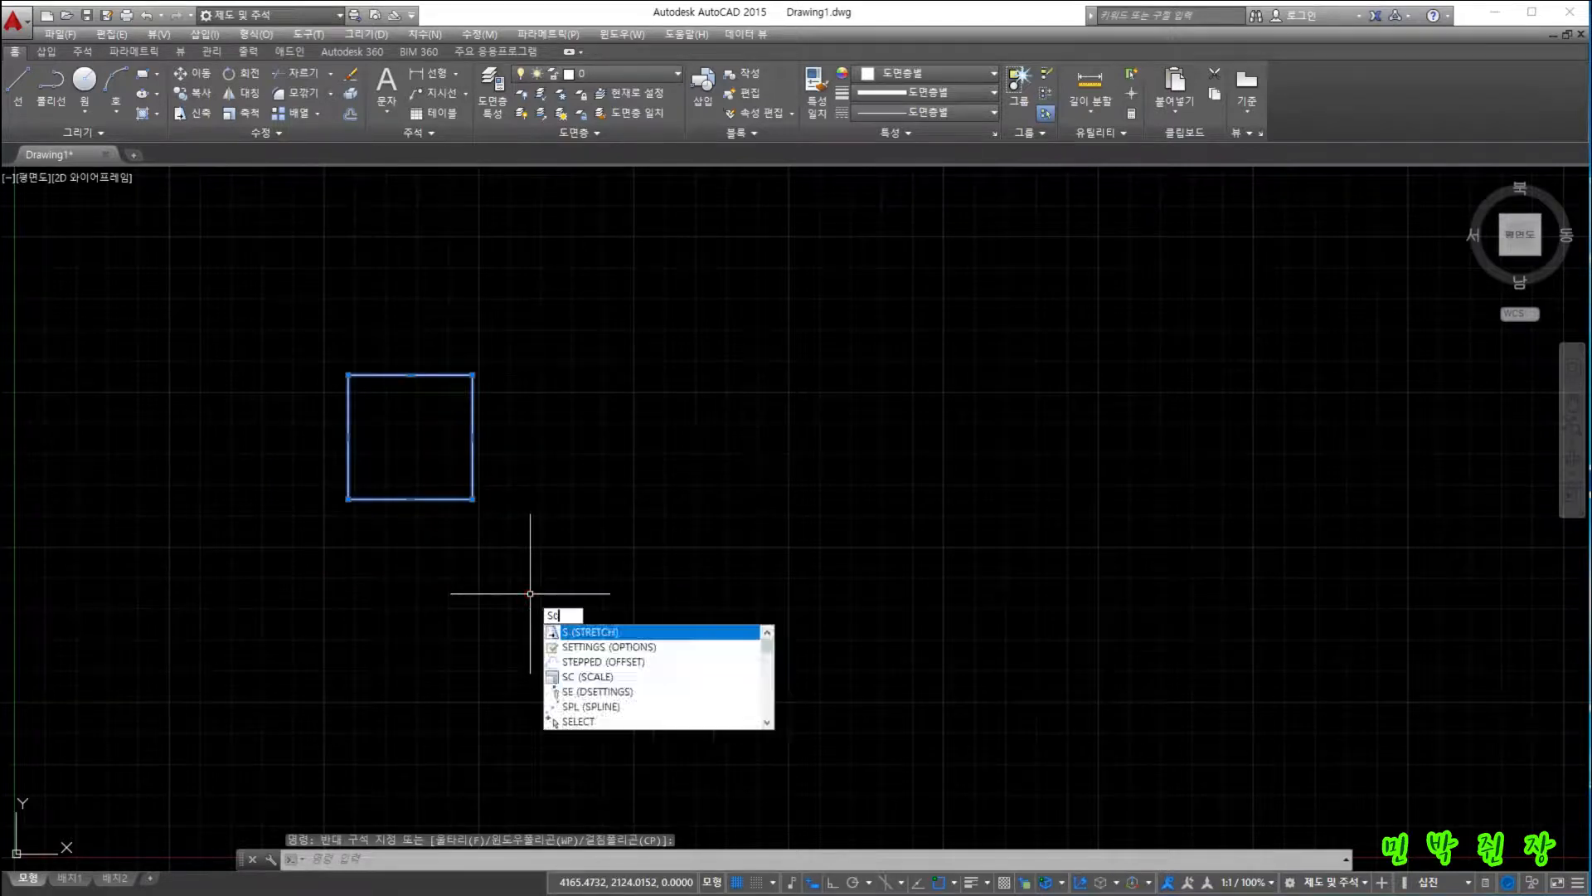
key(Return)
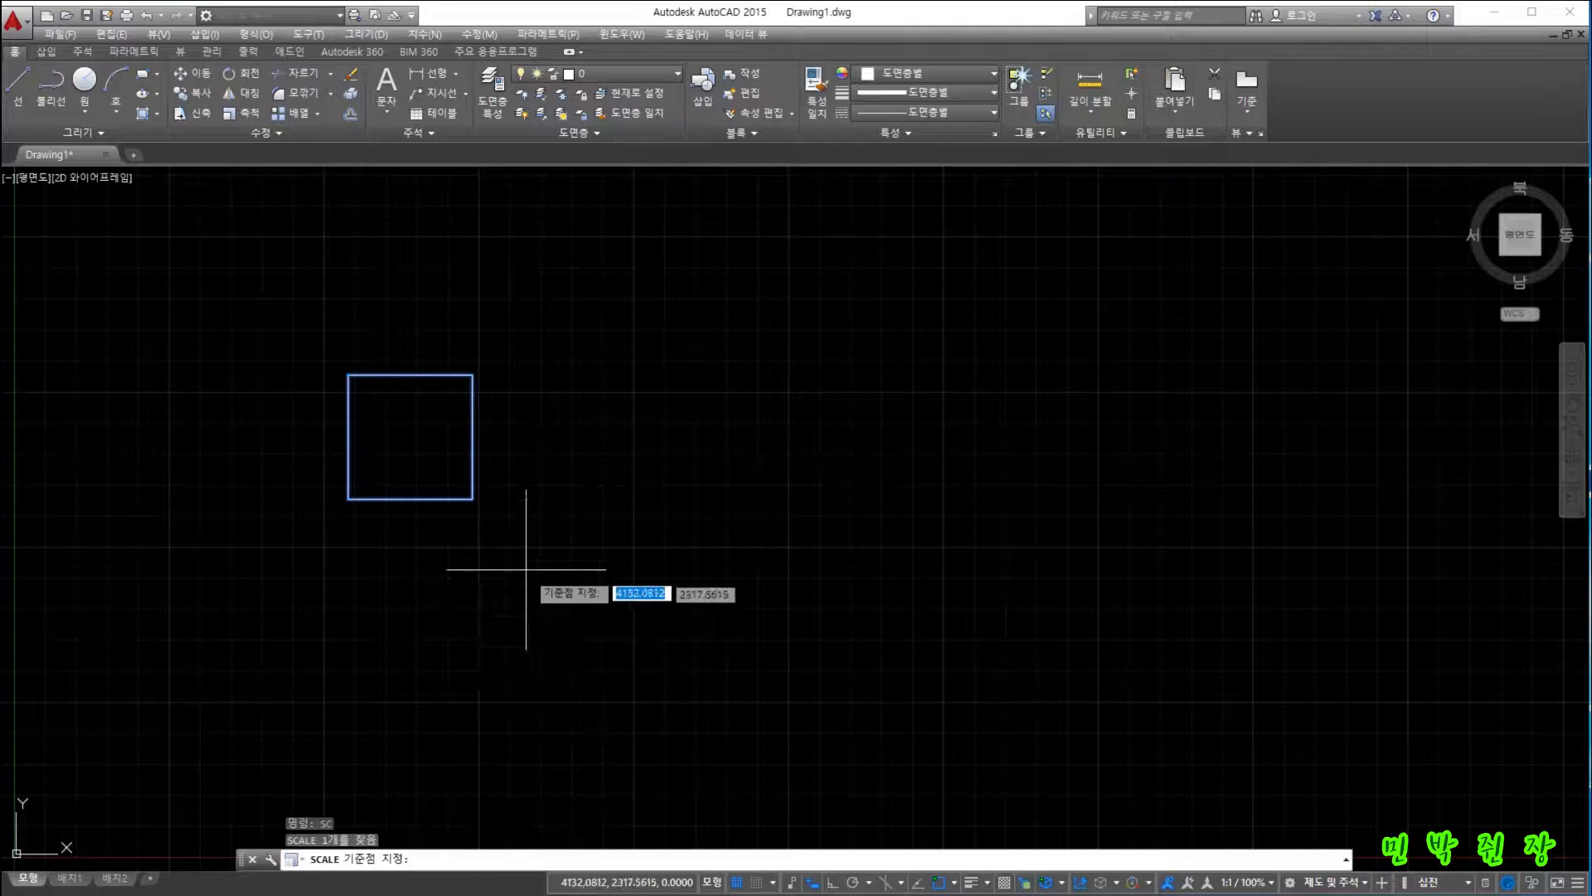
click(348, 498)
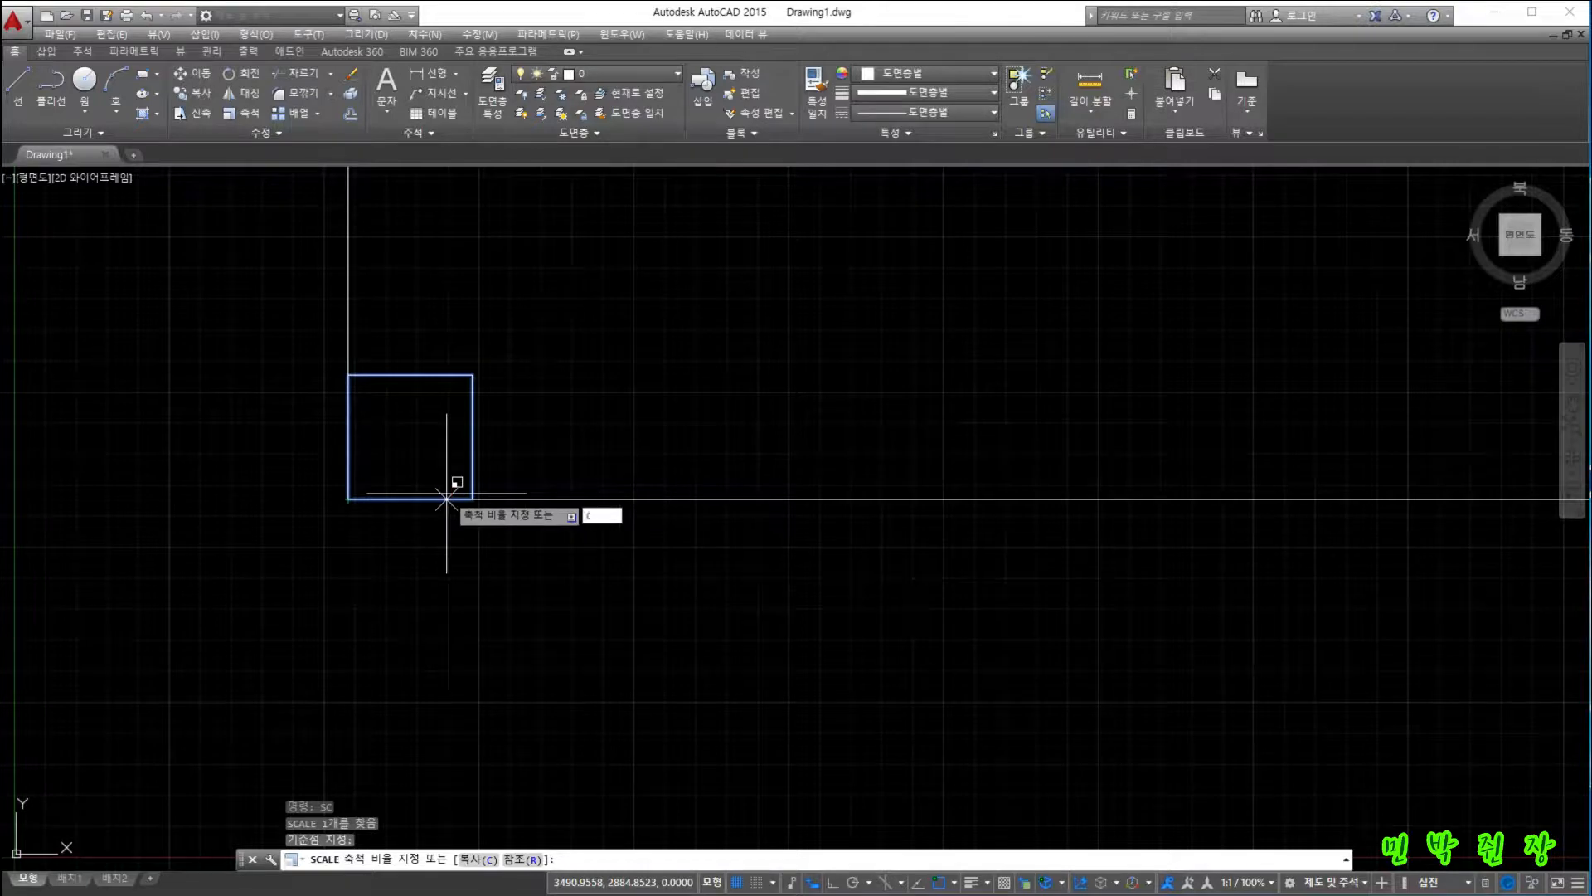
text(c)
key(Return)
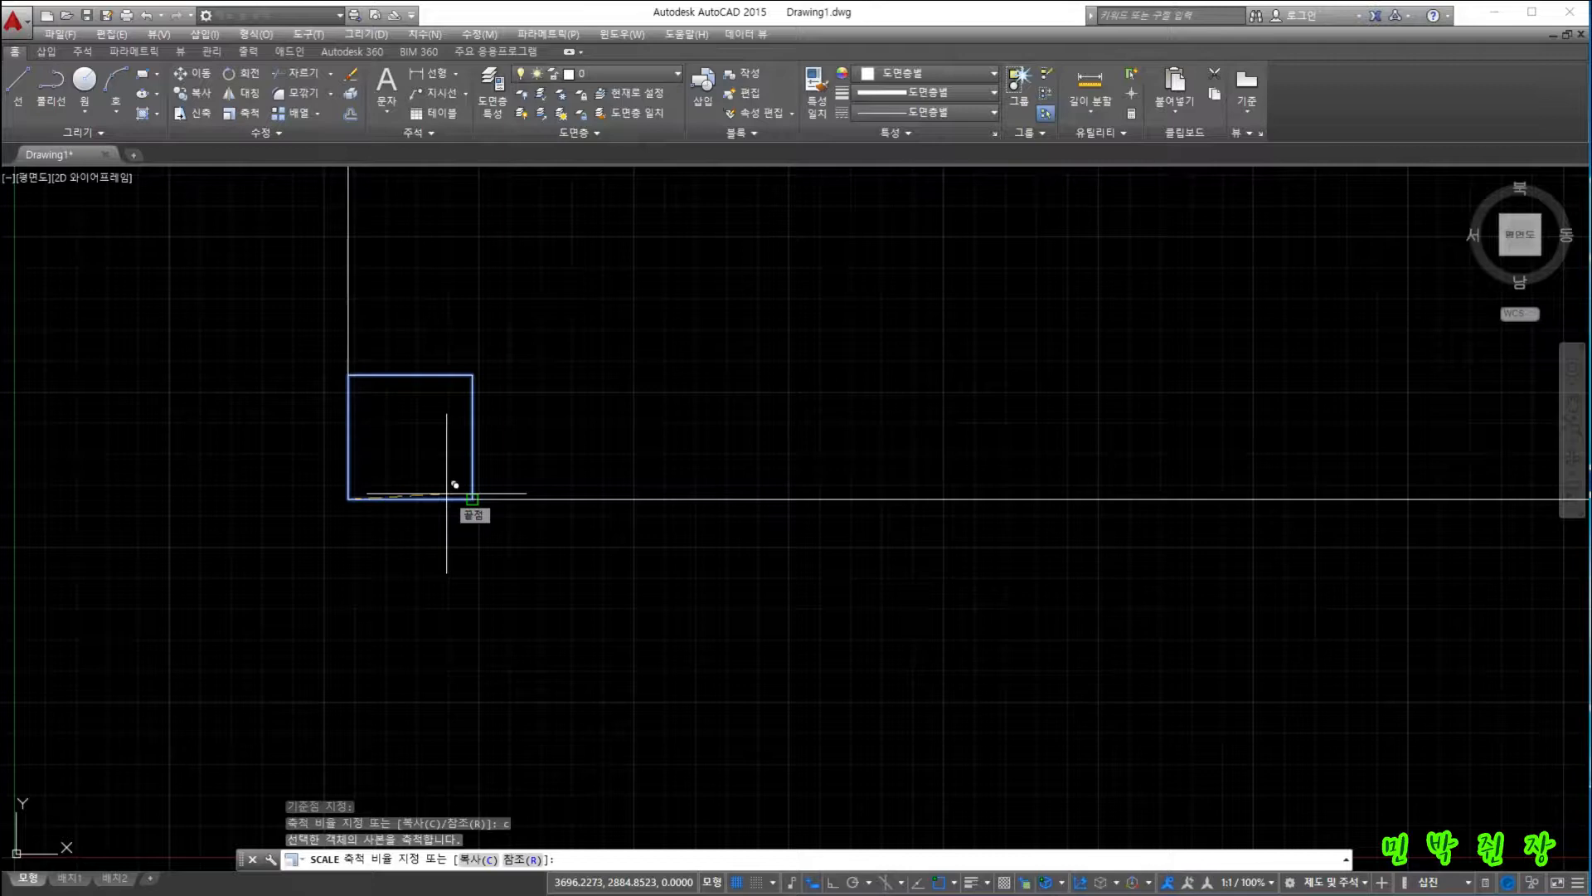
text(0)
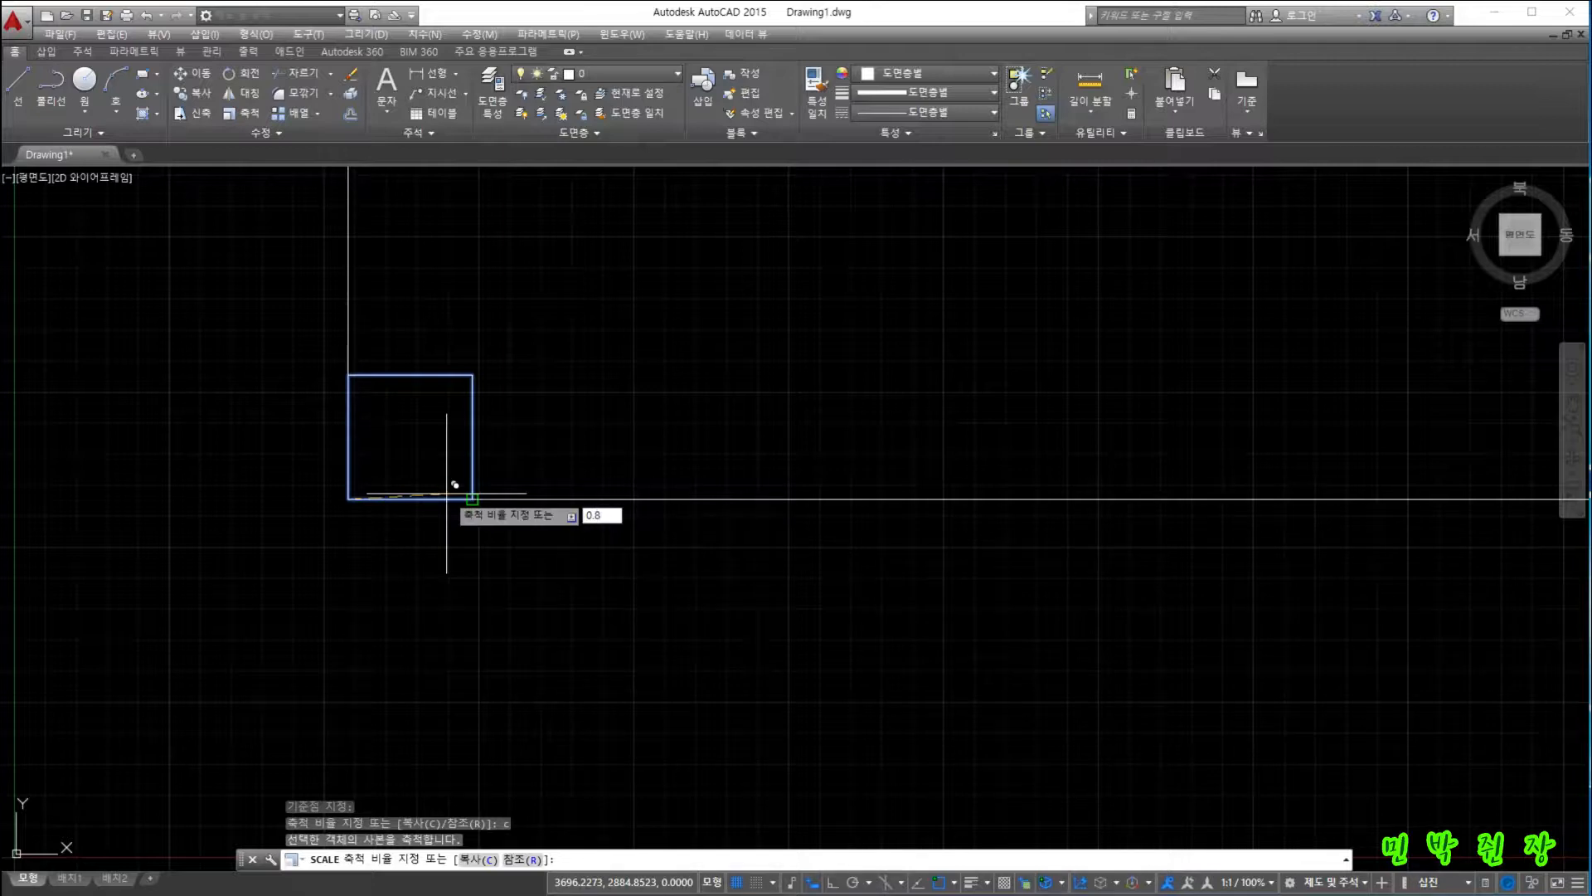
text(.8)
key(Return)
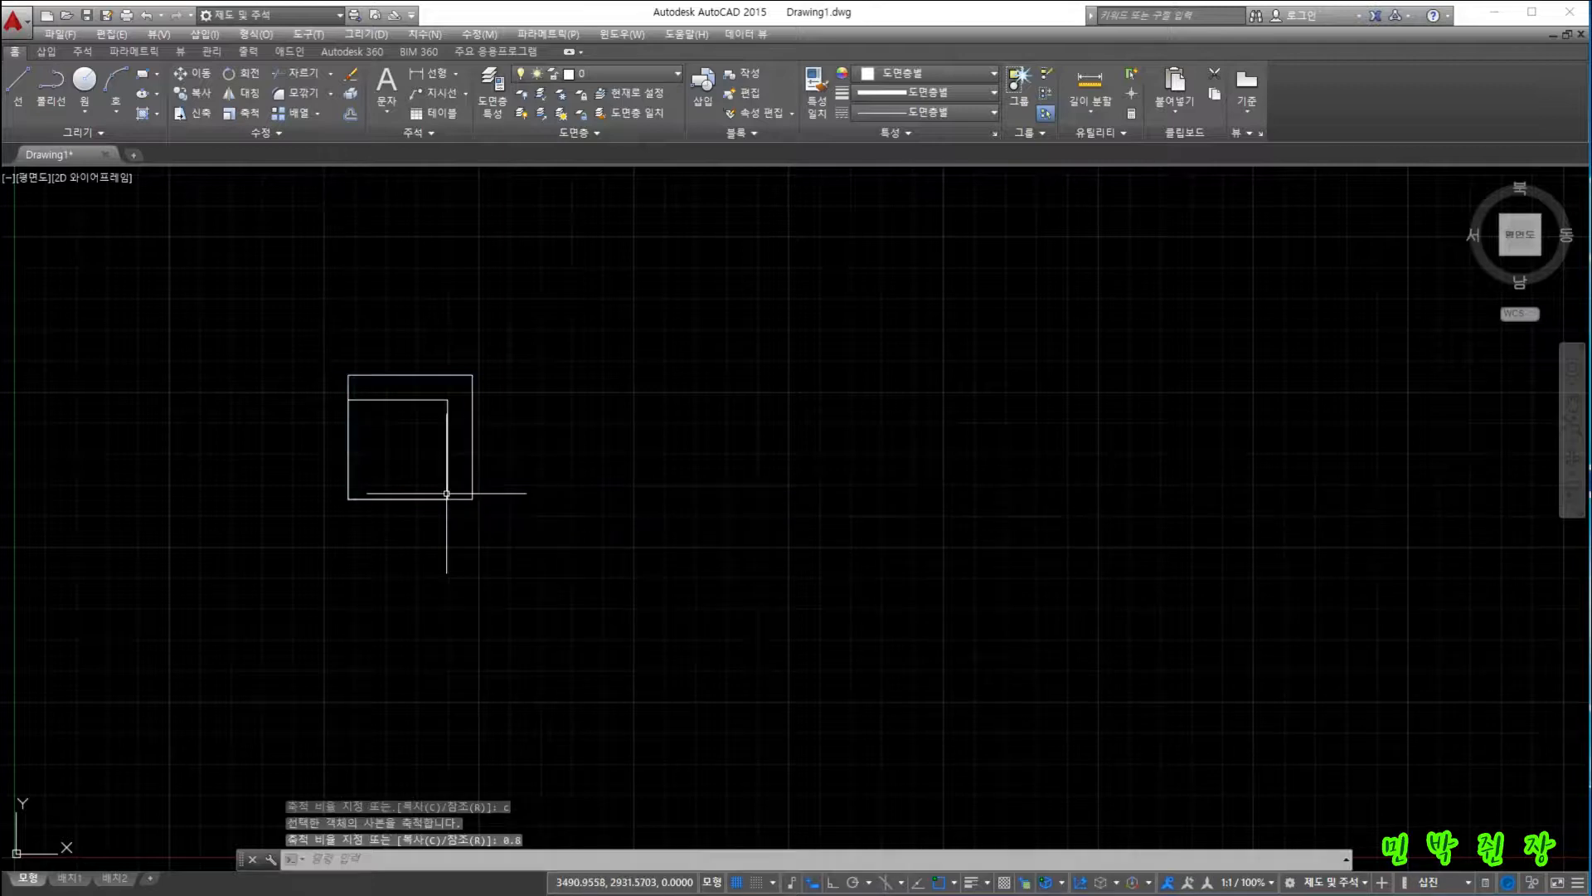
Move the smaller square by its bottom edge's midpoint onto the midpoint of the larger square's bottom edge.
click(407, 399)
mouse_move(398, 499)
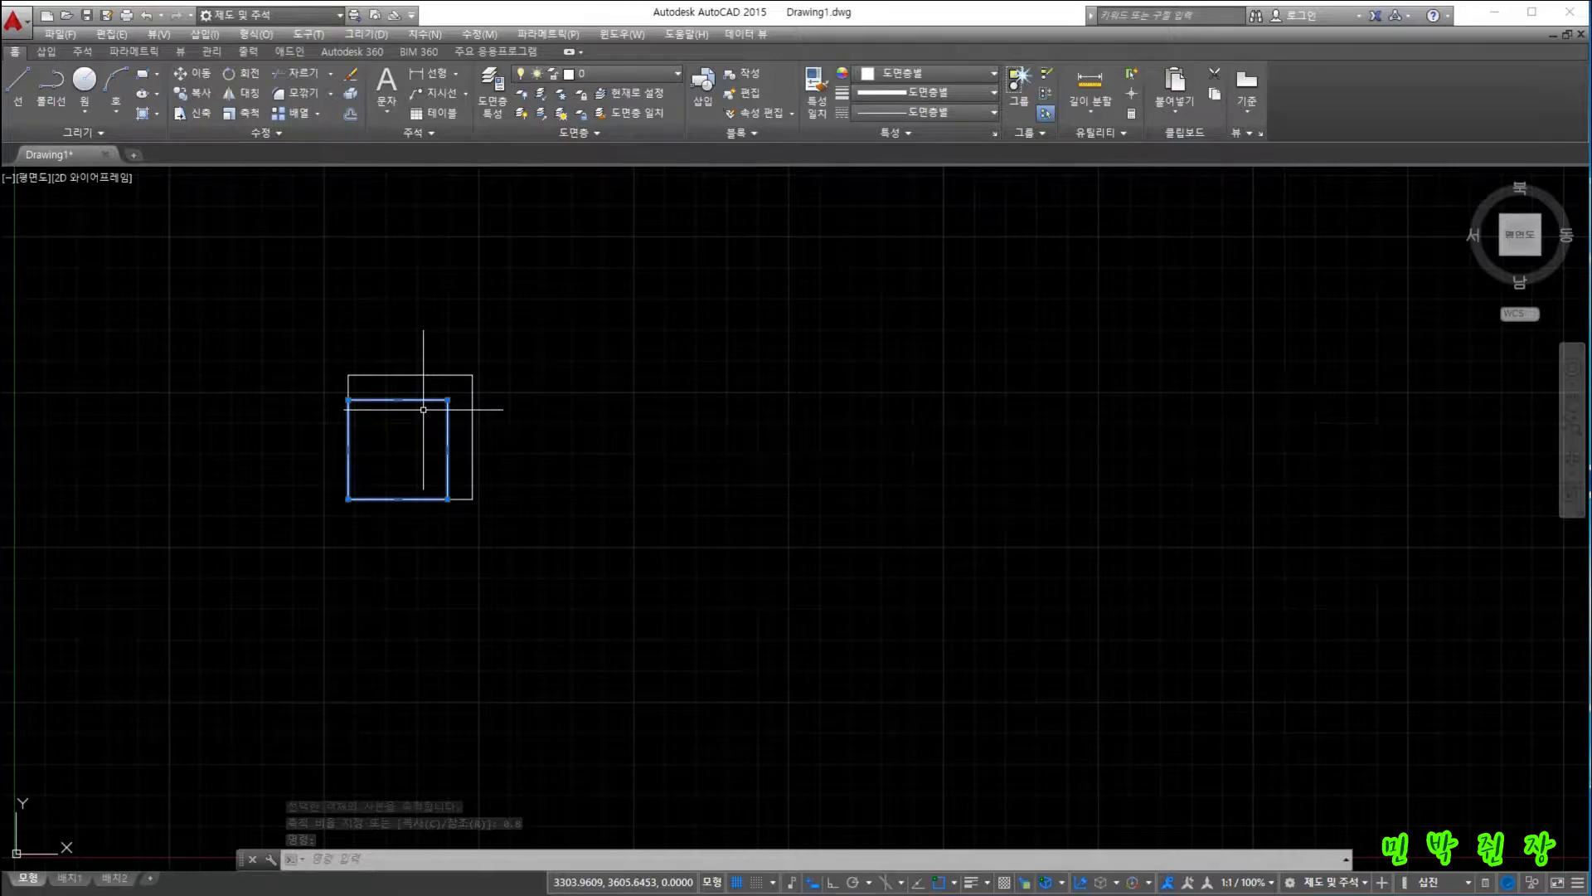
key(Return)
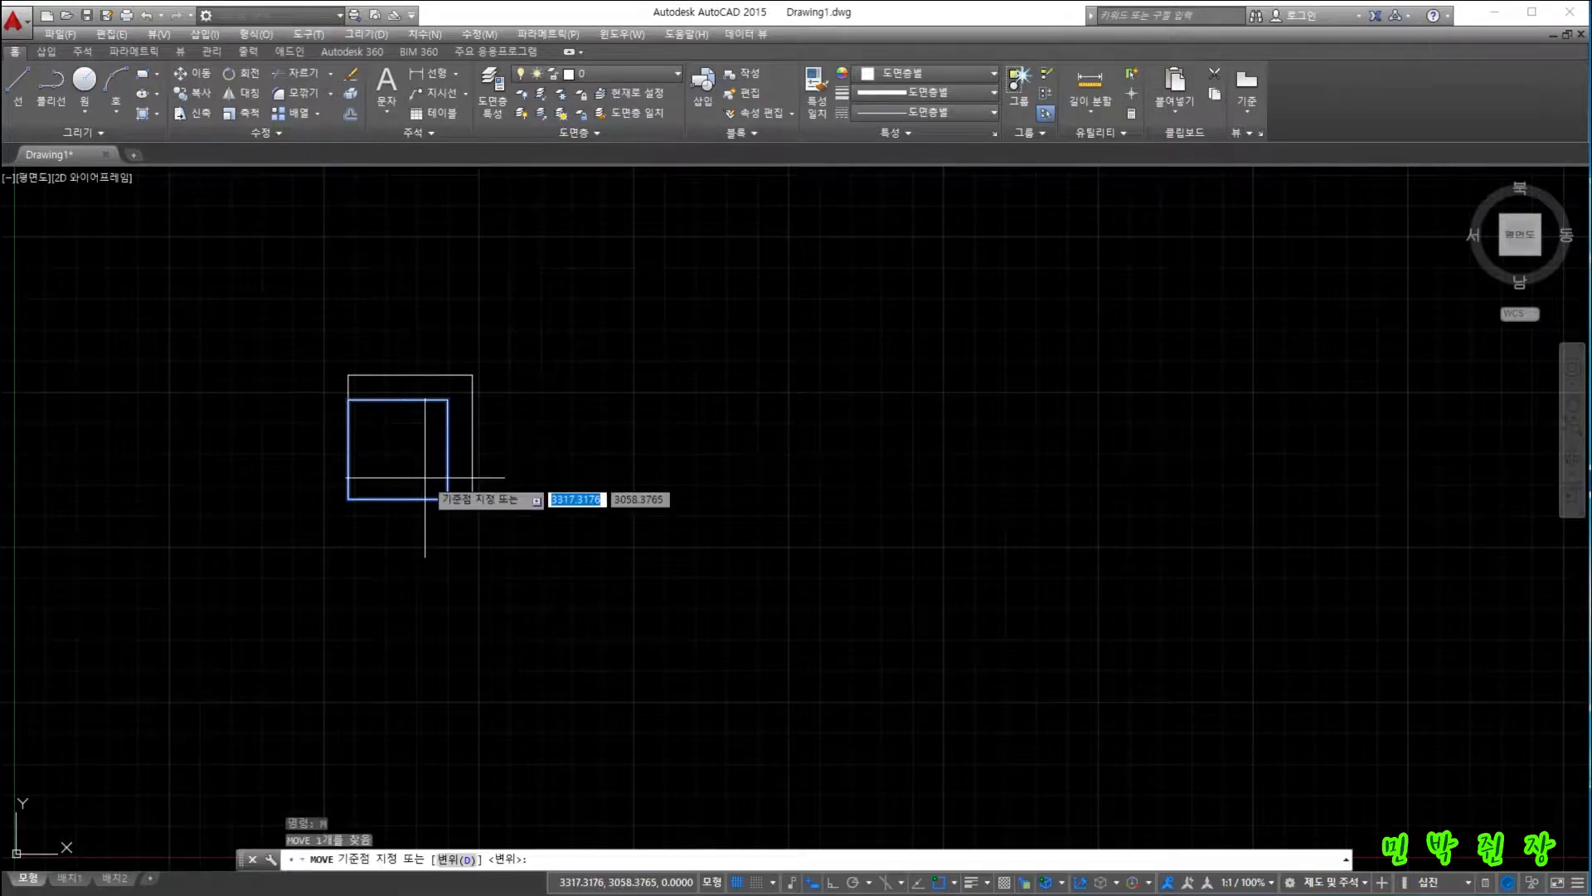
click(398, 498)
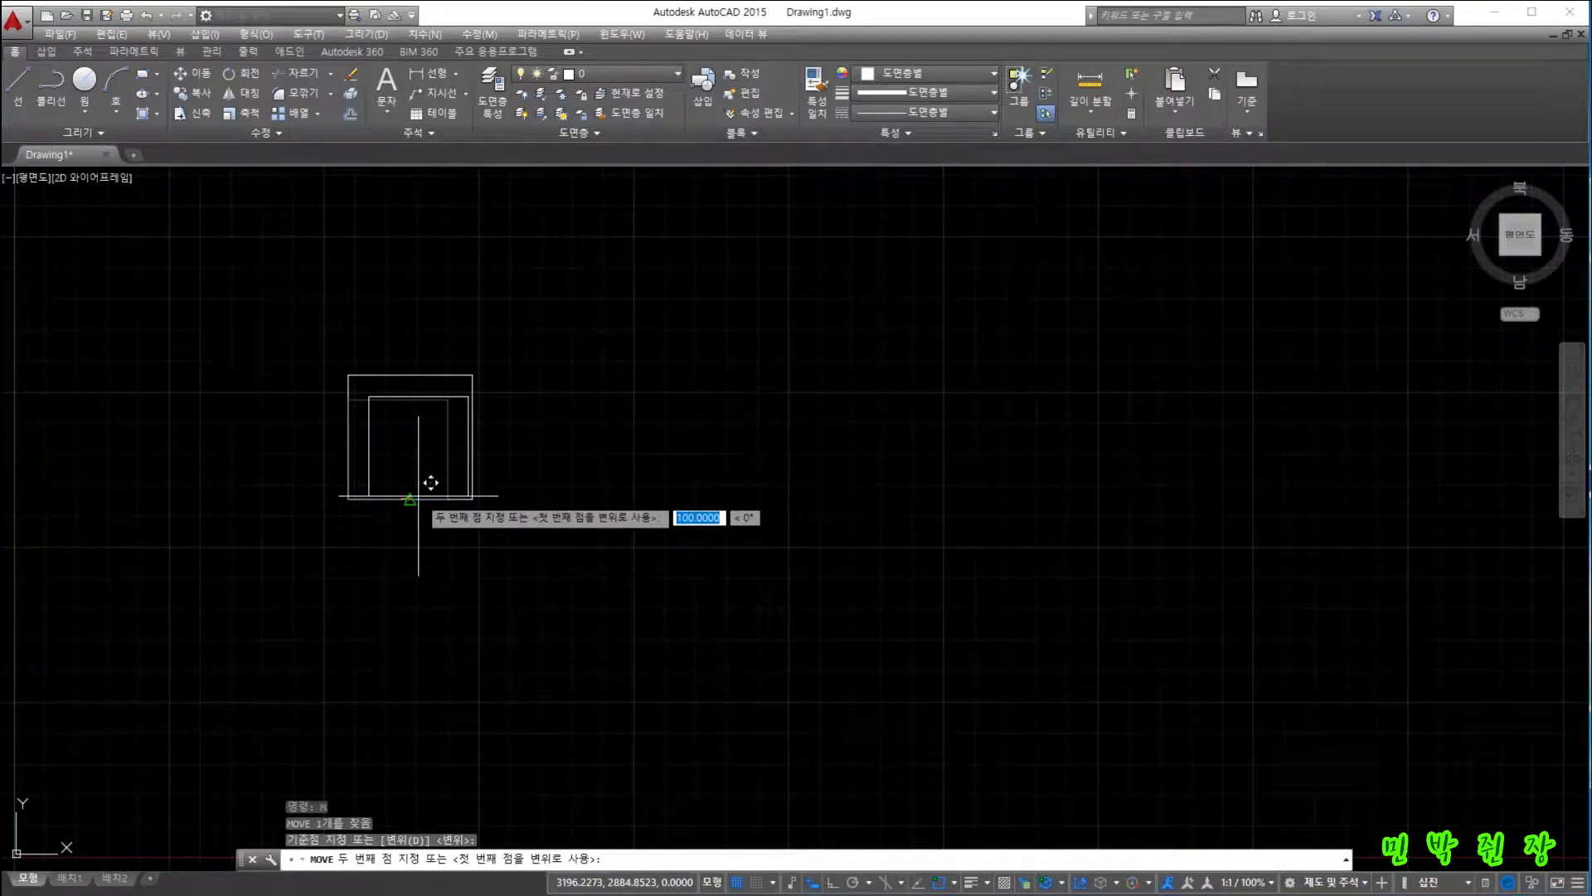
click(410, 498)
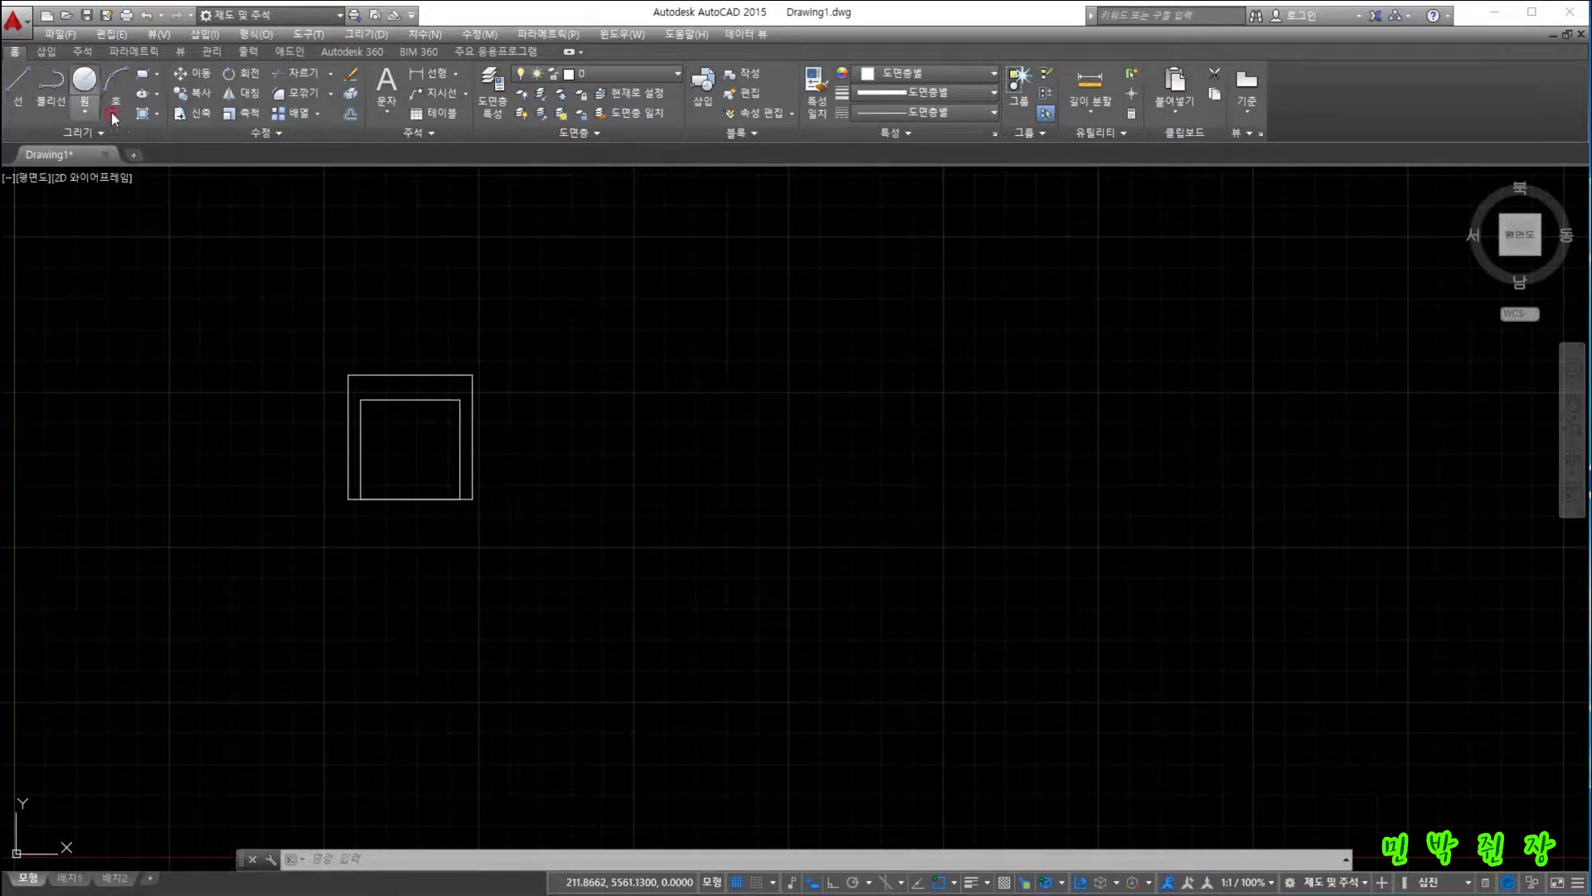
Convert the larger square's top edge into an arc bulging upward.
click(413, 374)
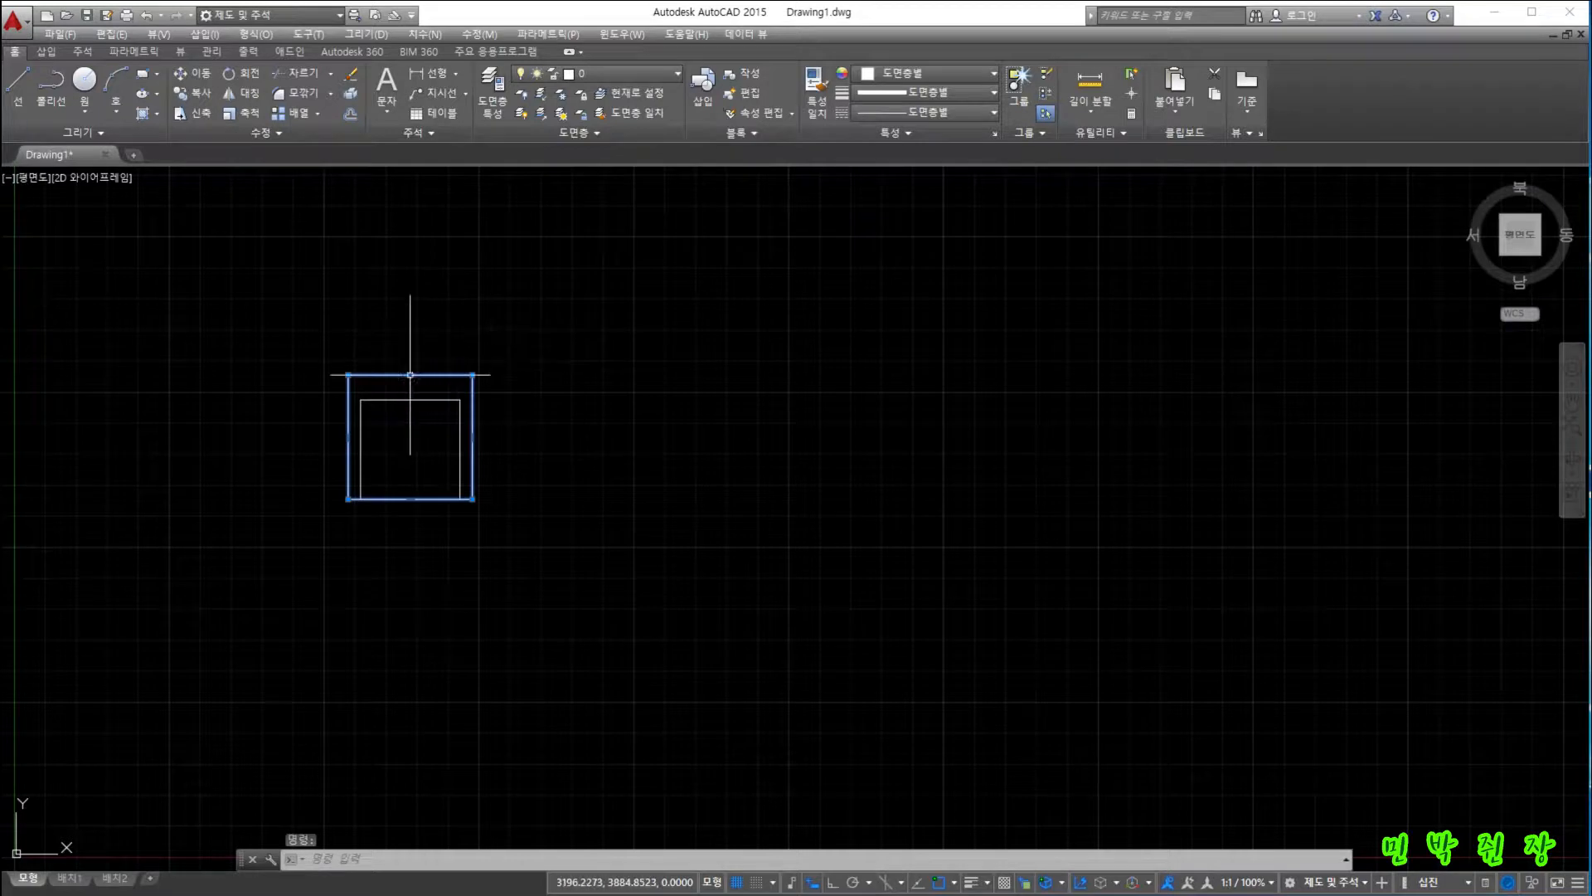
mouse_move(410, 374)
click(466, 441)
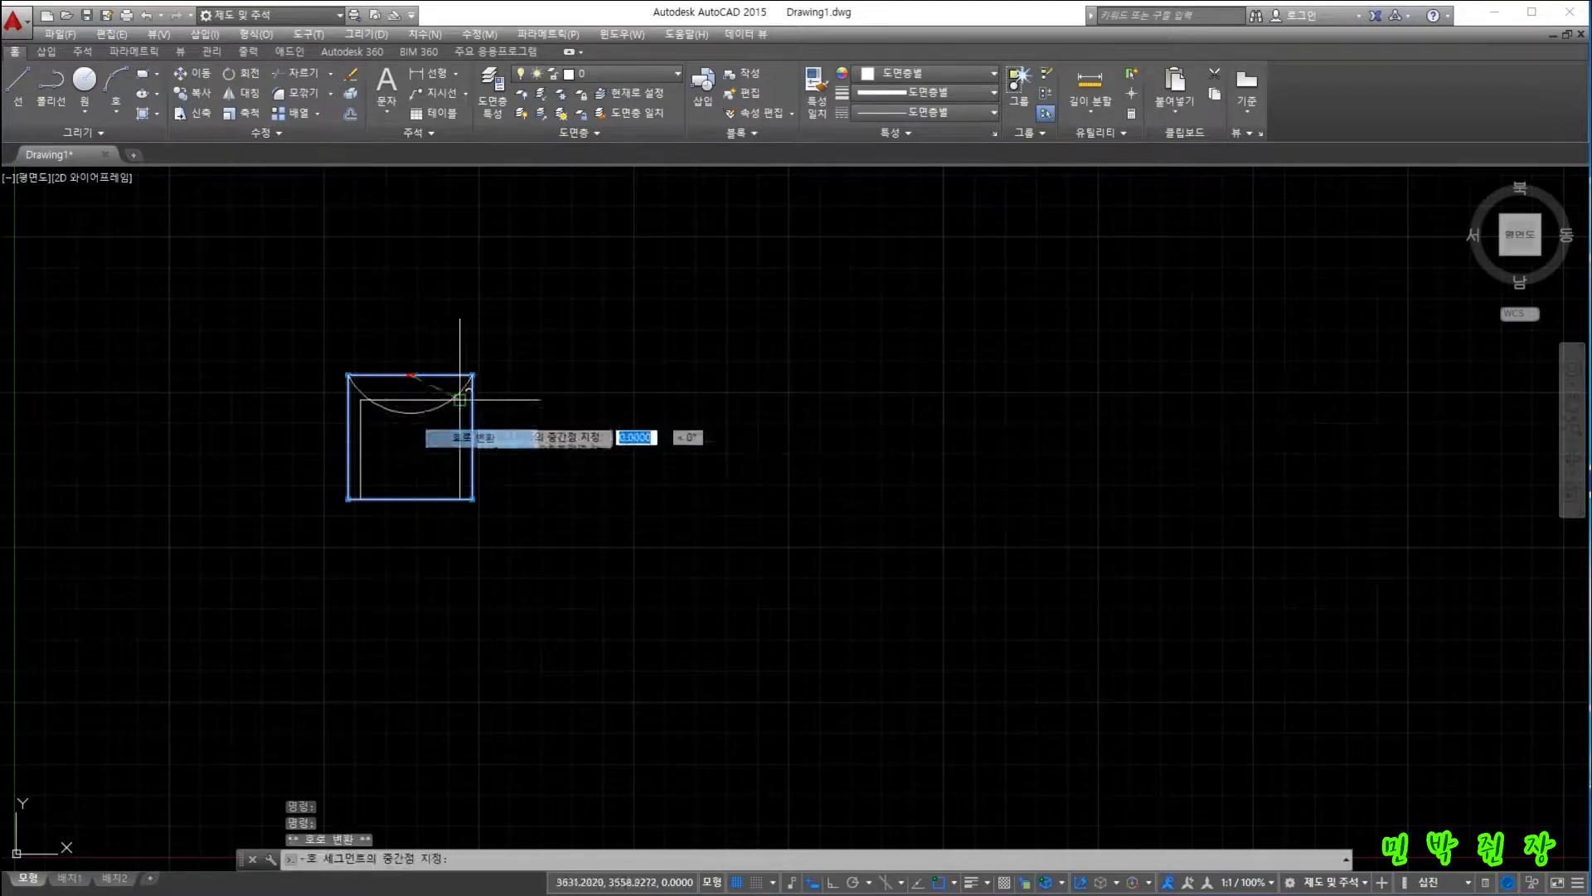
click(426, 348)
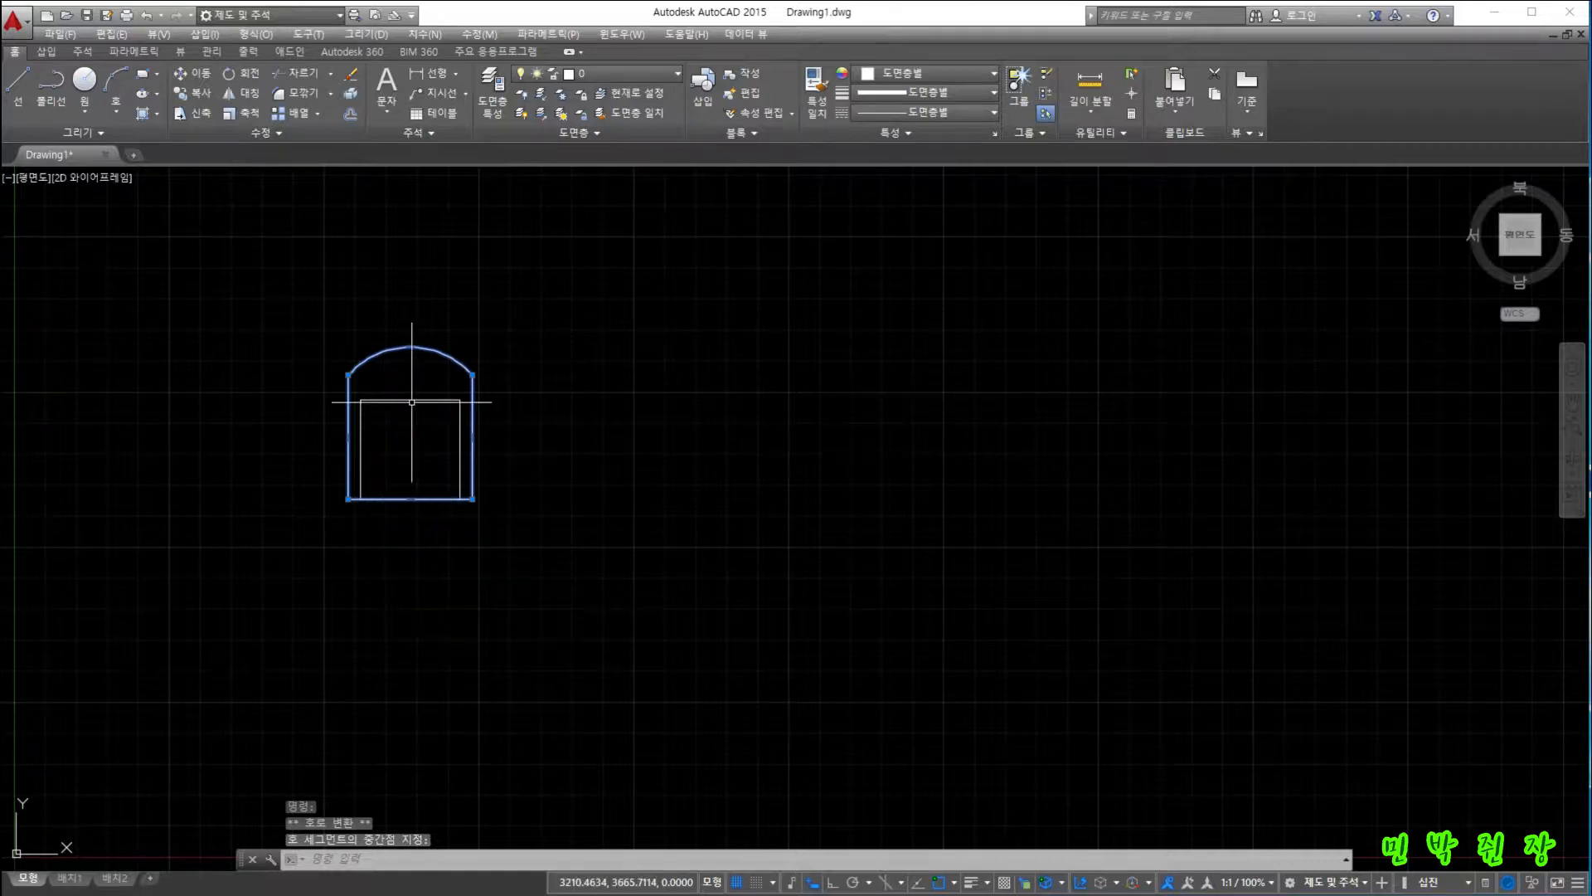
key(Escape)
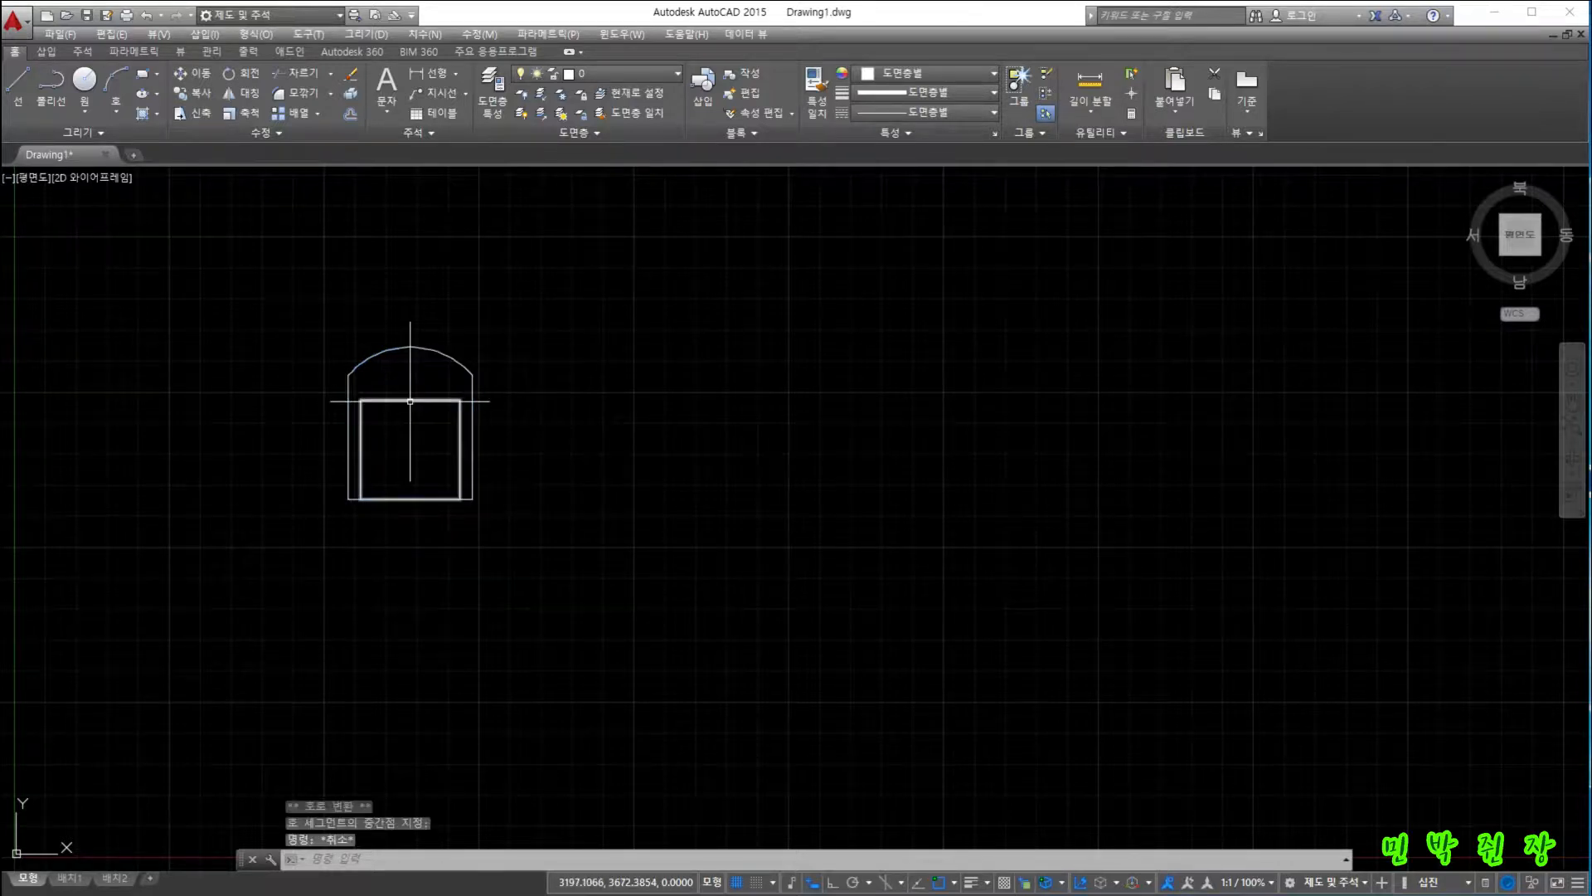
Convert the smaller square's top edge into an upward arc peaking about level with the outer outline's upper corners.
mouse_move(410, 400)
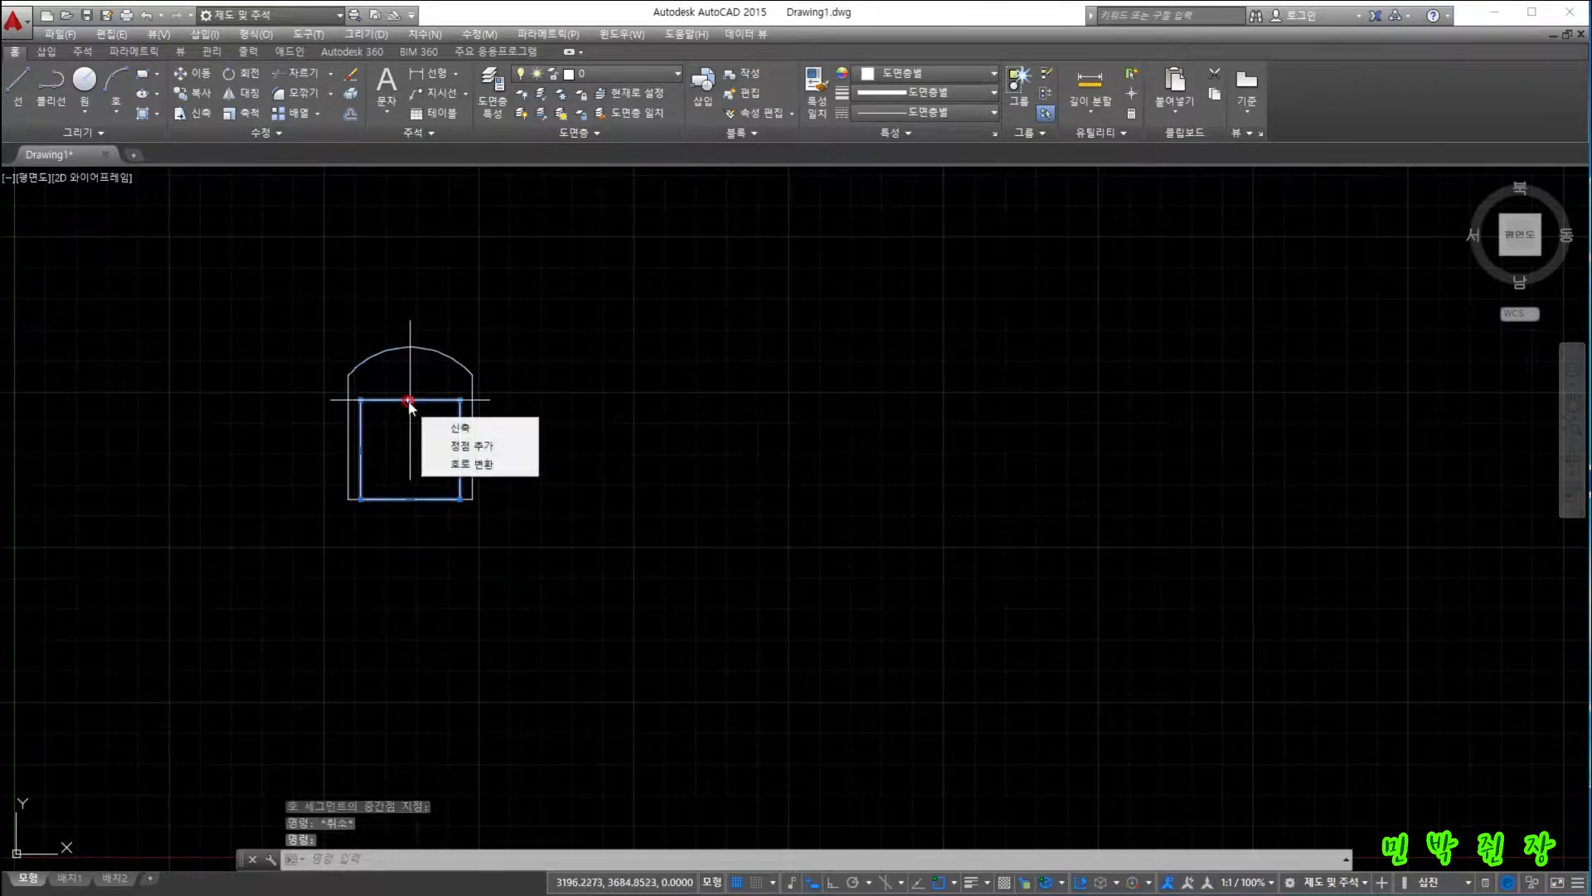
click(466, 465)
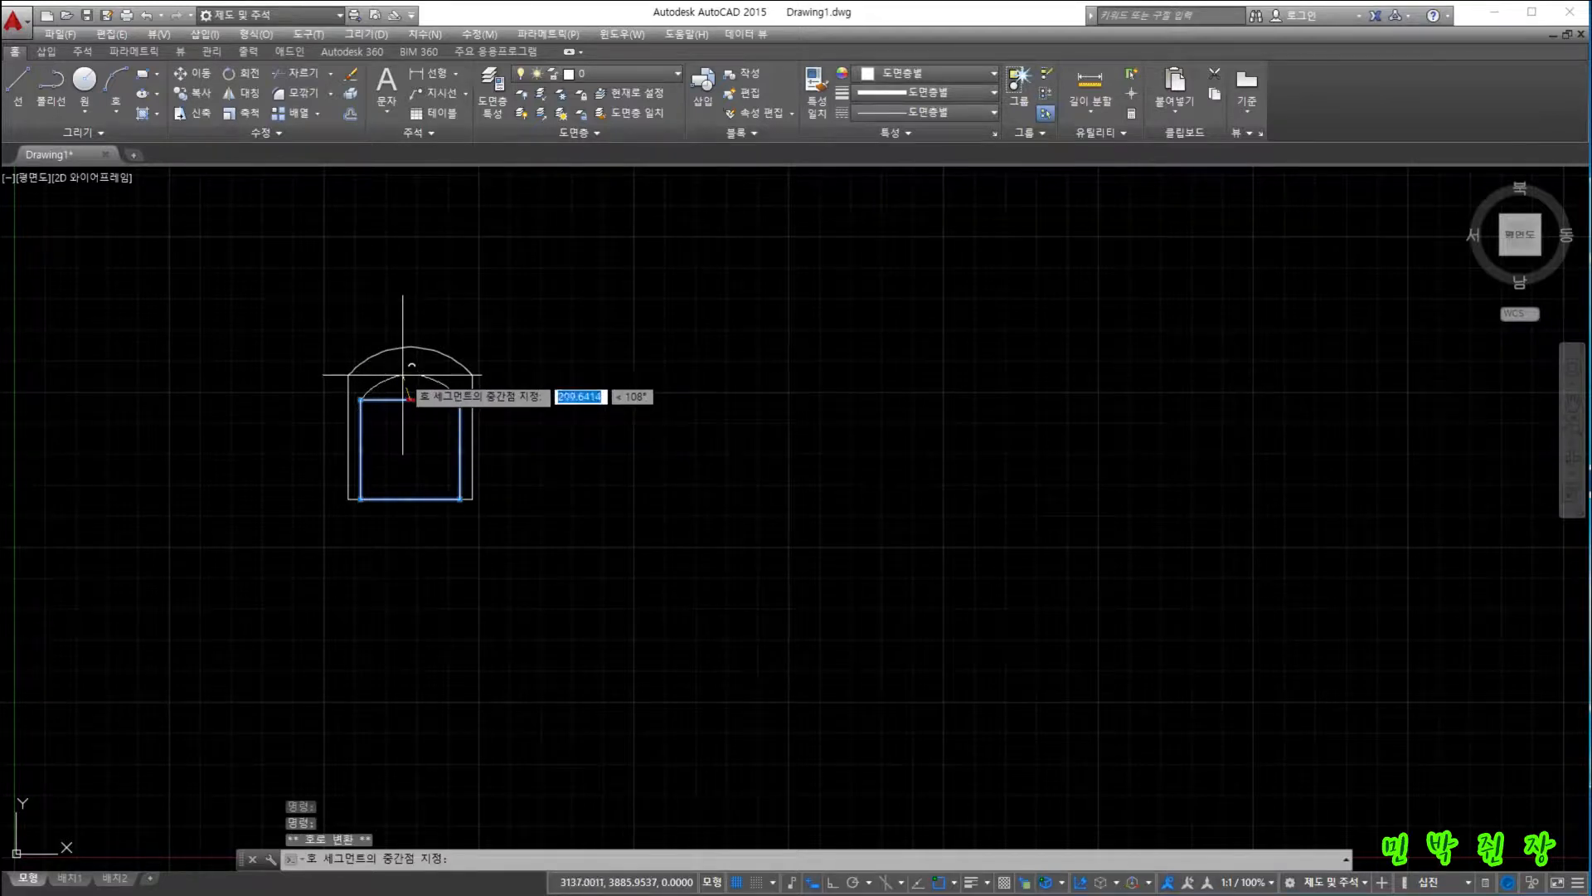
click(409, 375)
key(Escape)
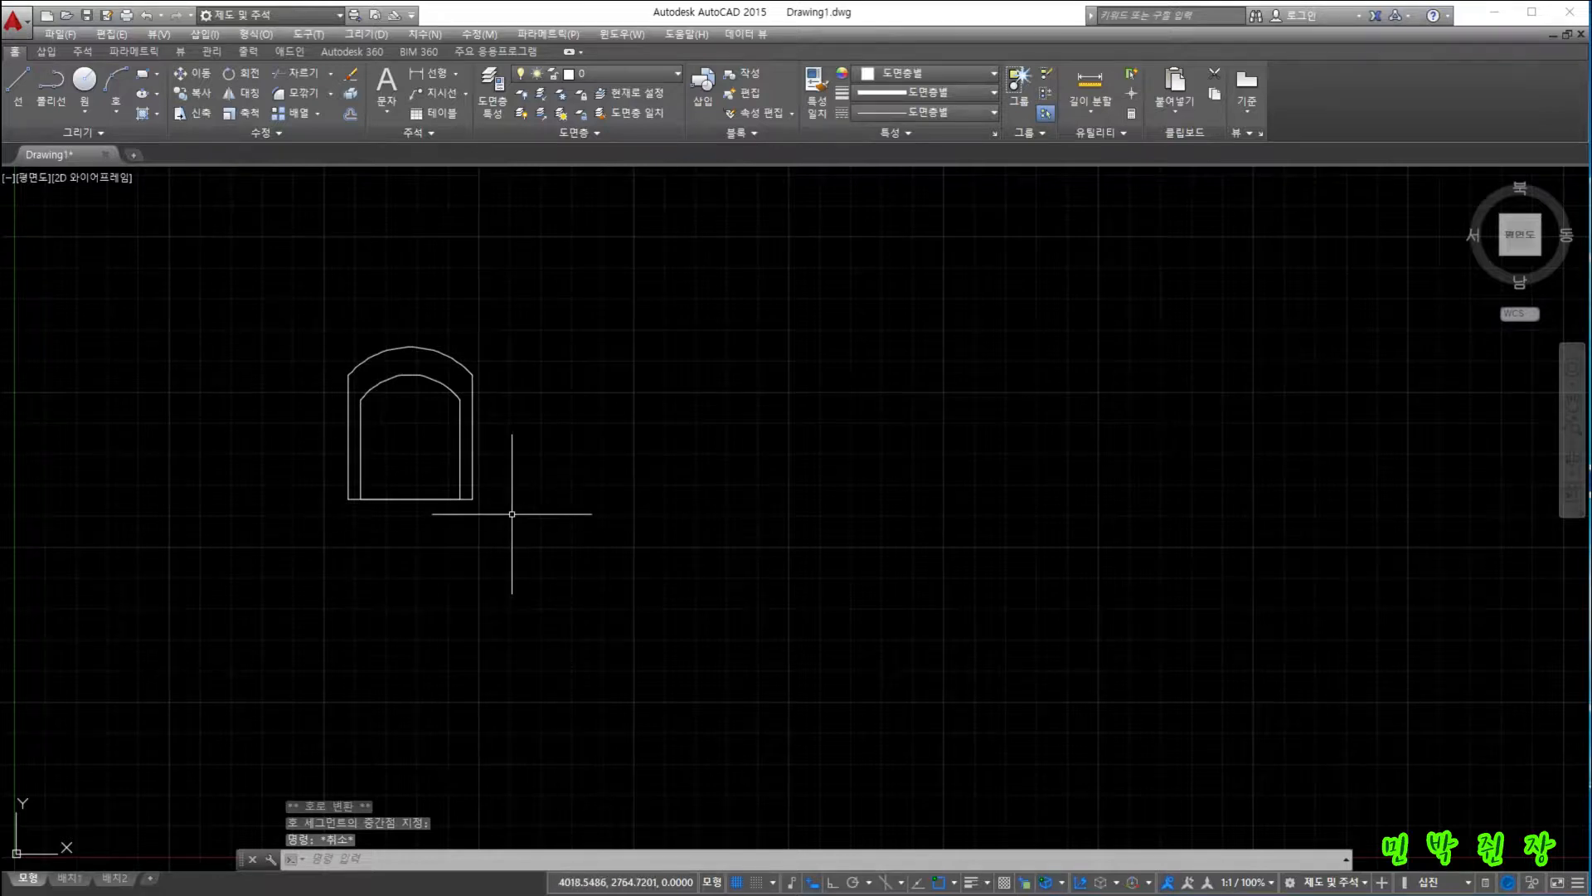
Draw a long diagonal line descending to the lower right, beside the two arched outlines.
click(20, 83)
click(602, 258)
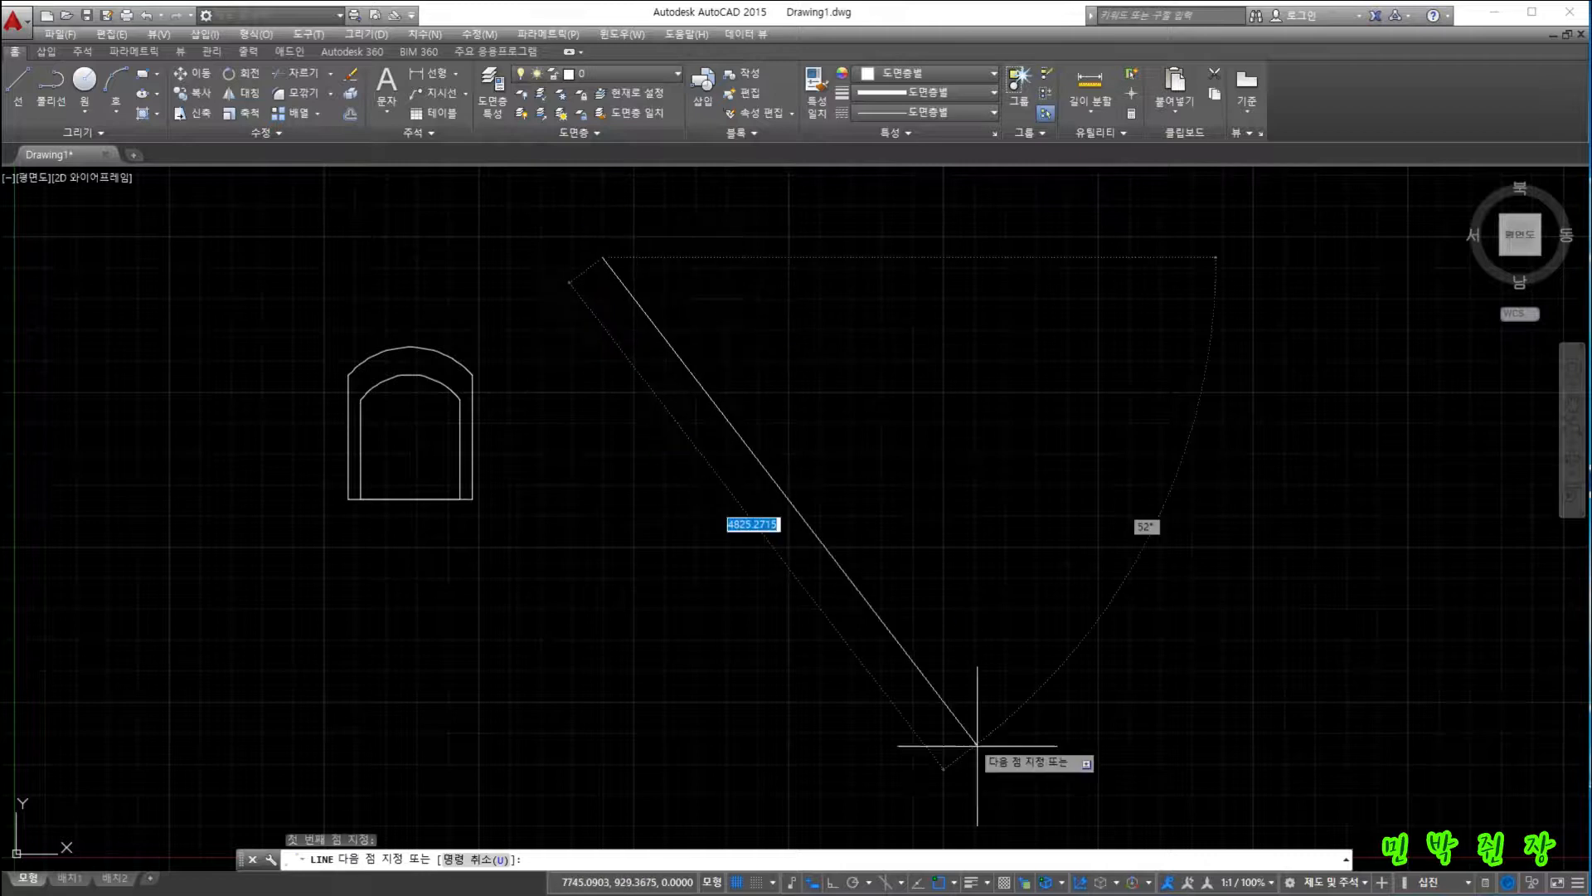
click(1020, 776)
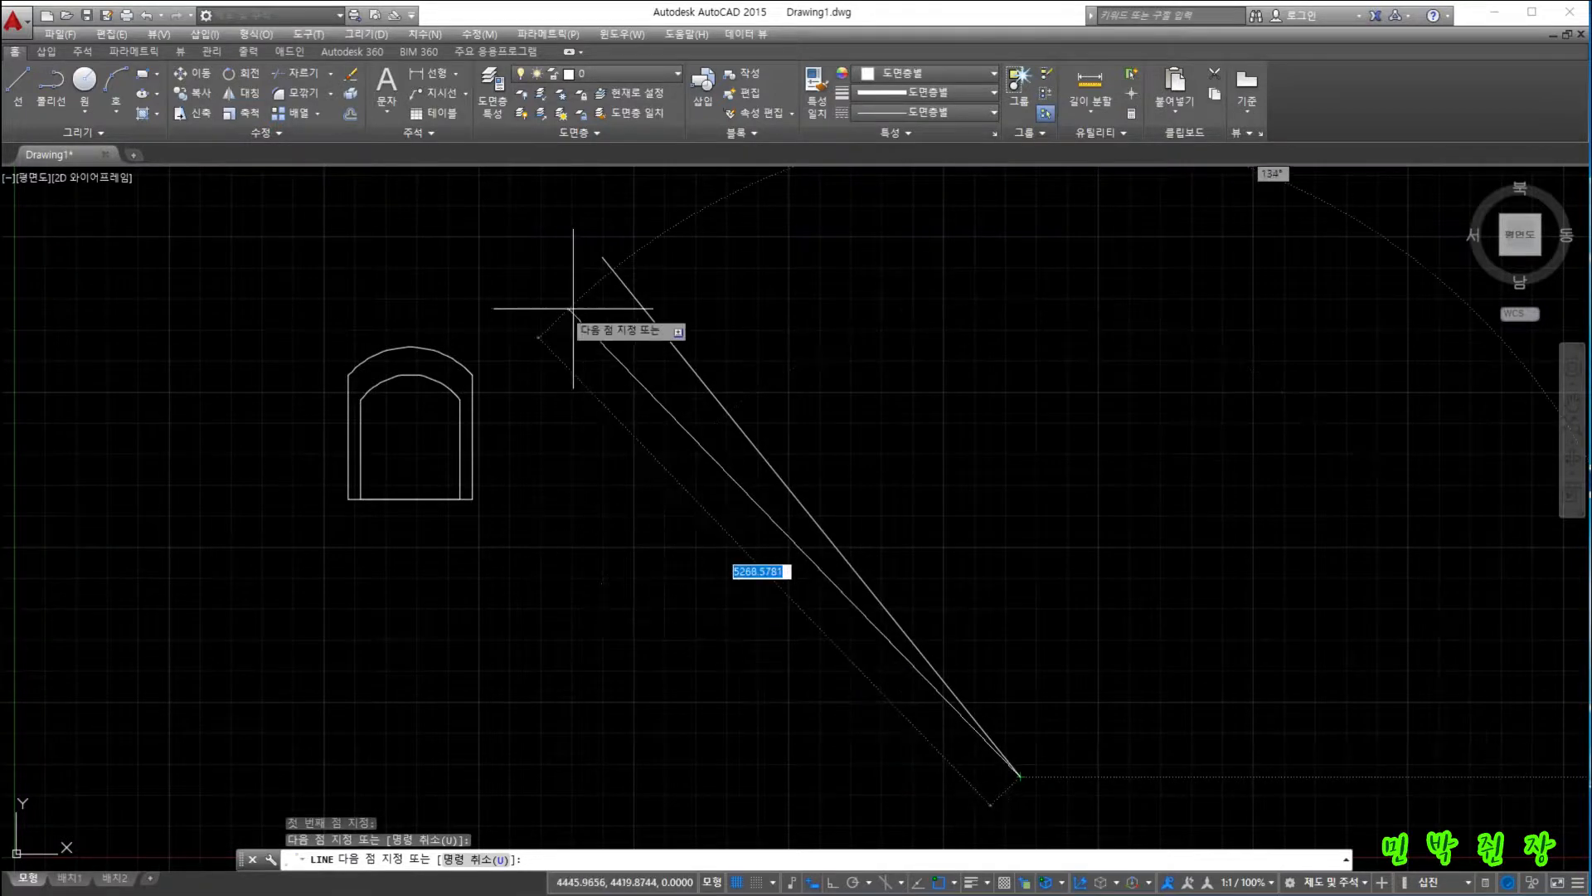
key(Escape)
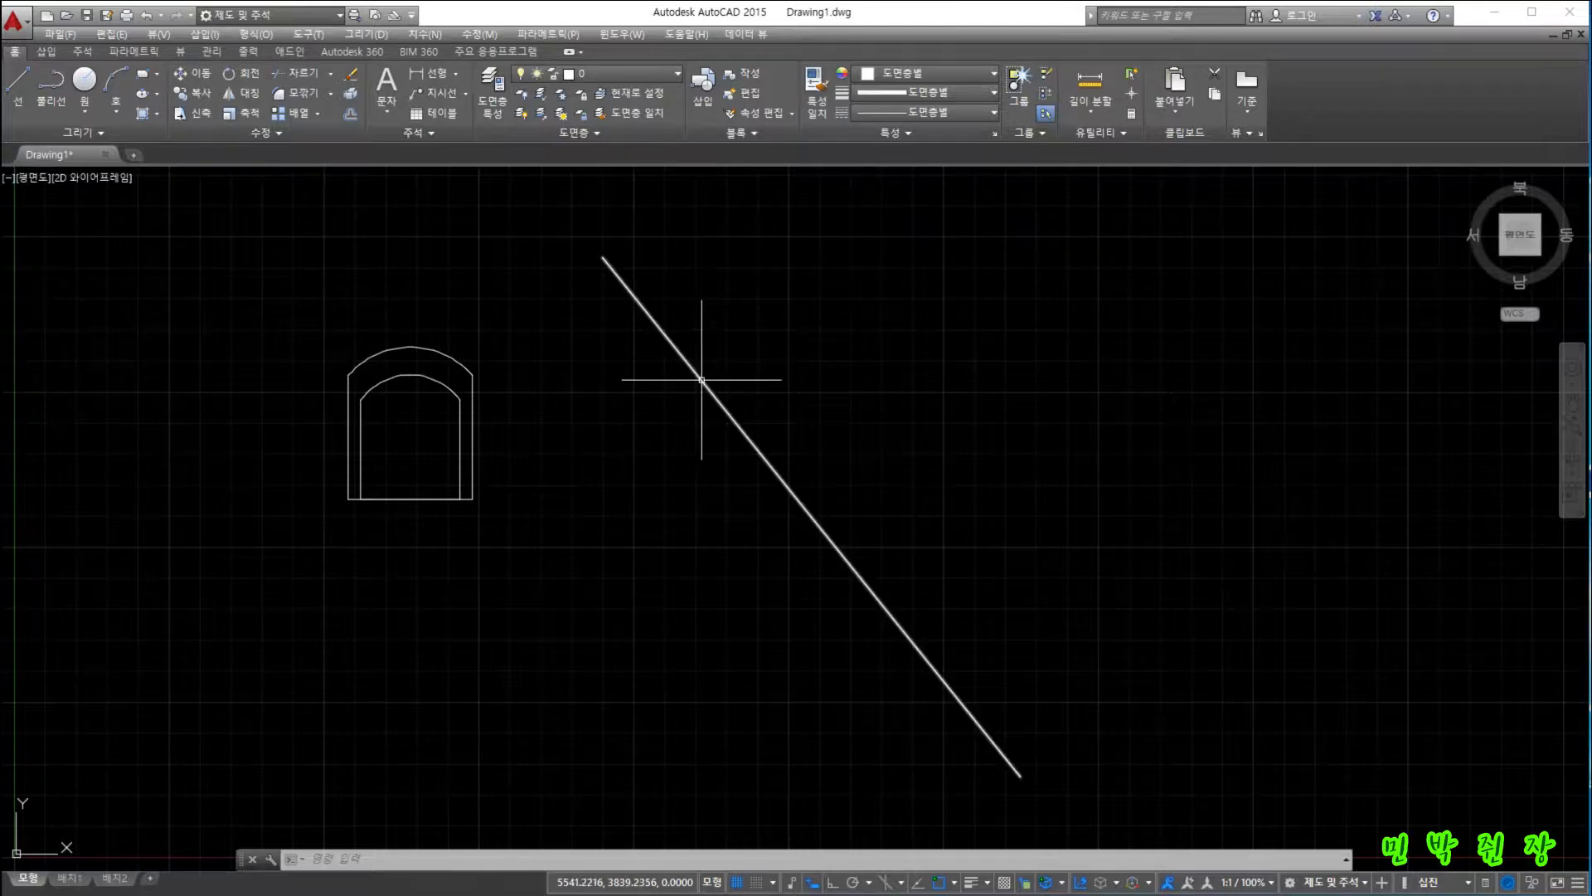
click(645, 309)
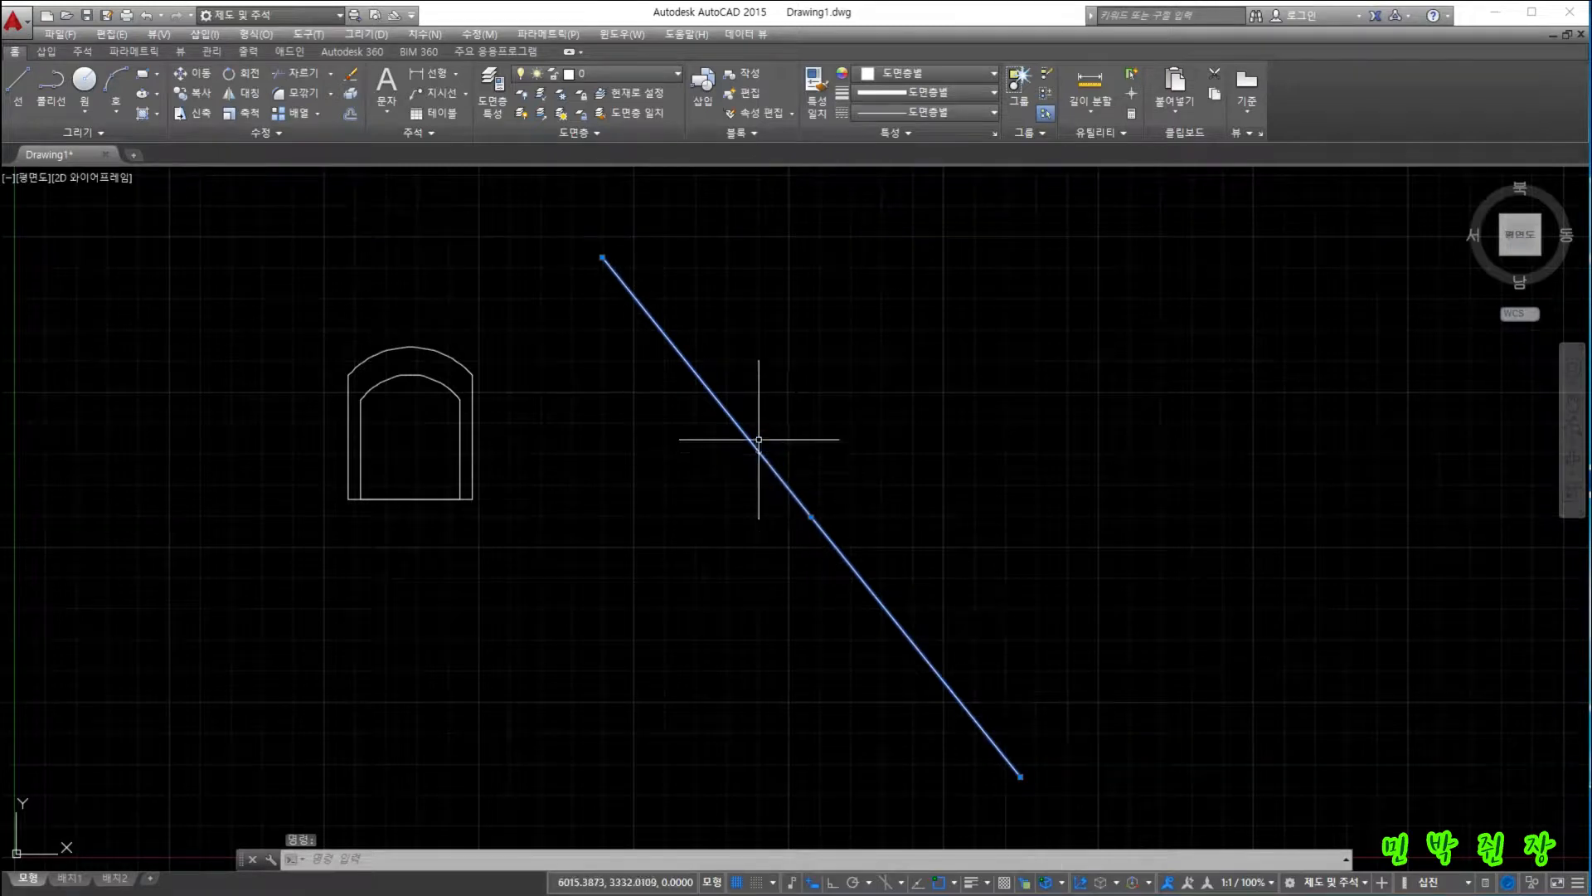
key(Escape)
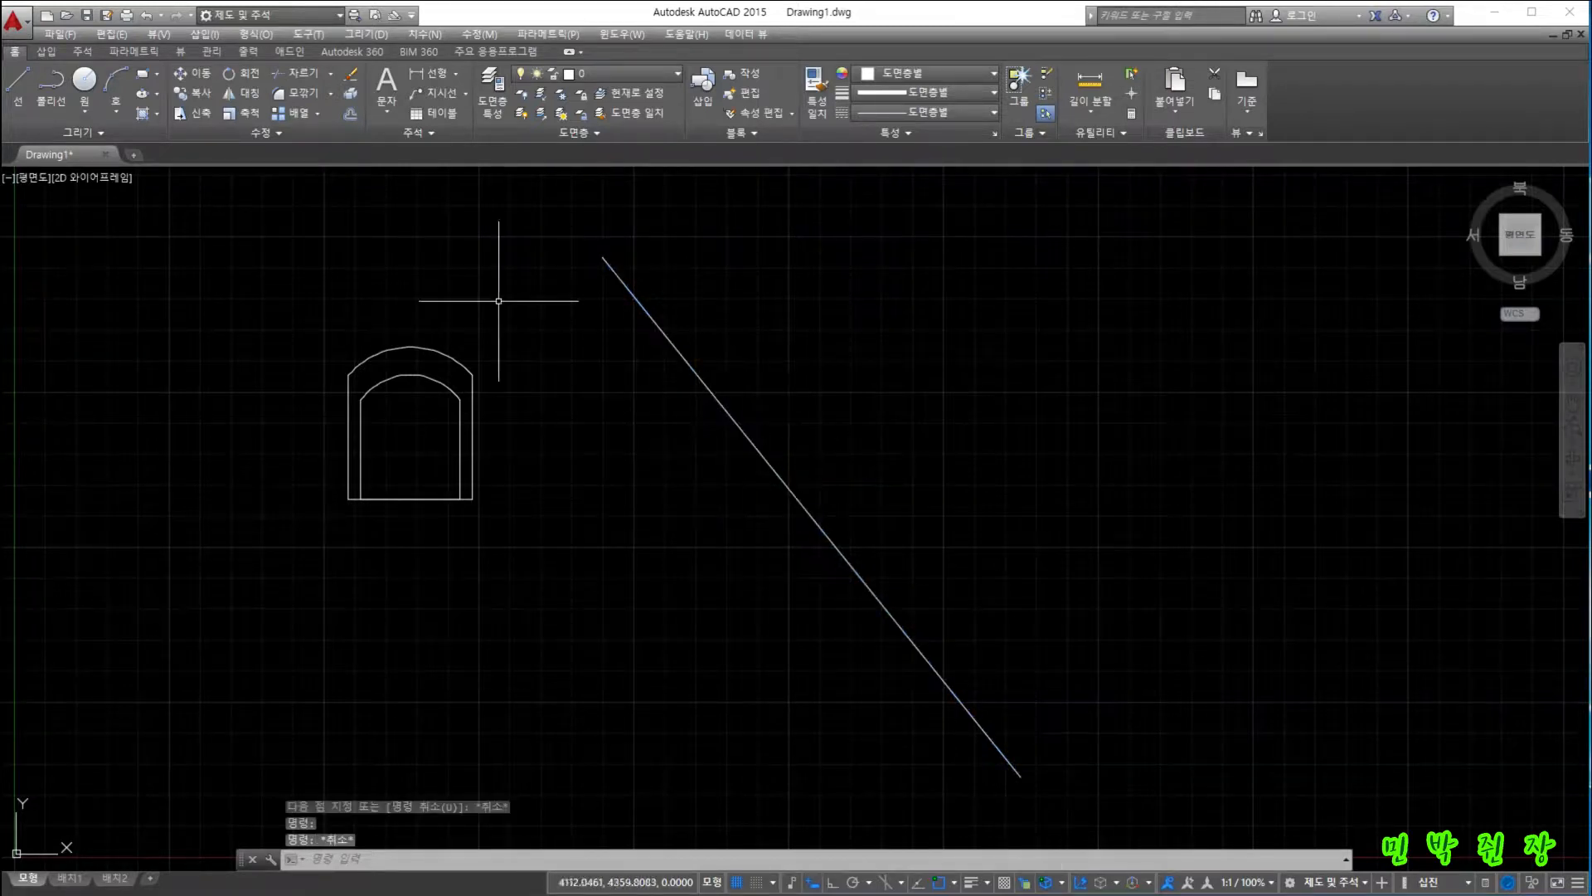
Draw a short line over the diagonal, from its upper endpoint to a point about a quarter of the way down.
click(18, 81)
click(602, 259)
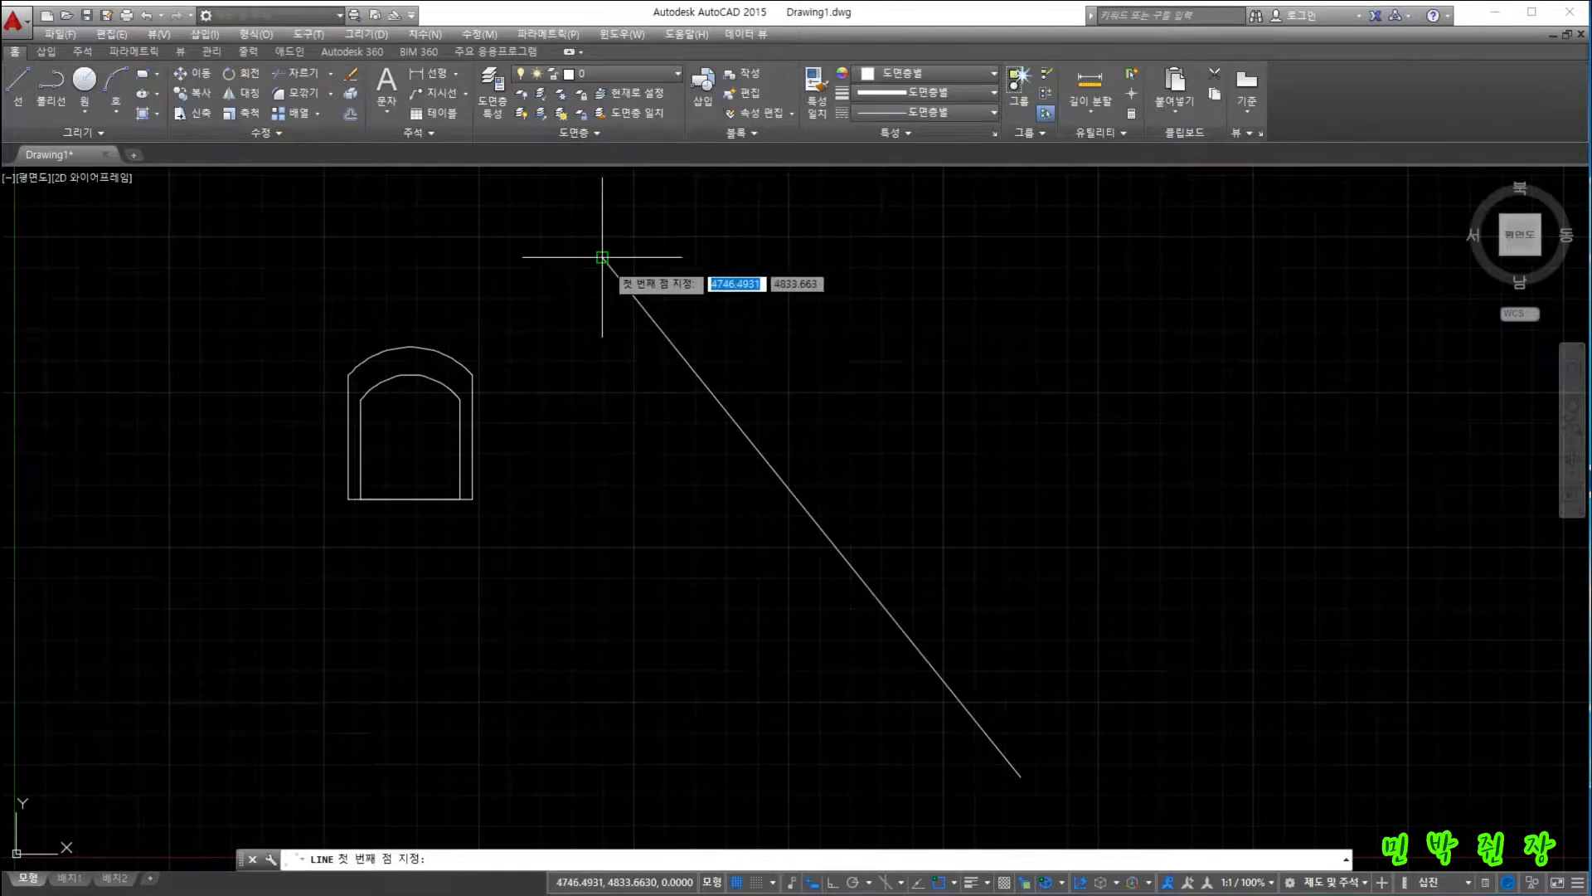
click(709, 386)
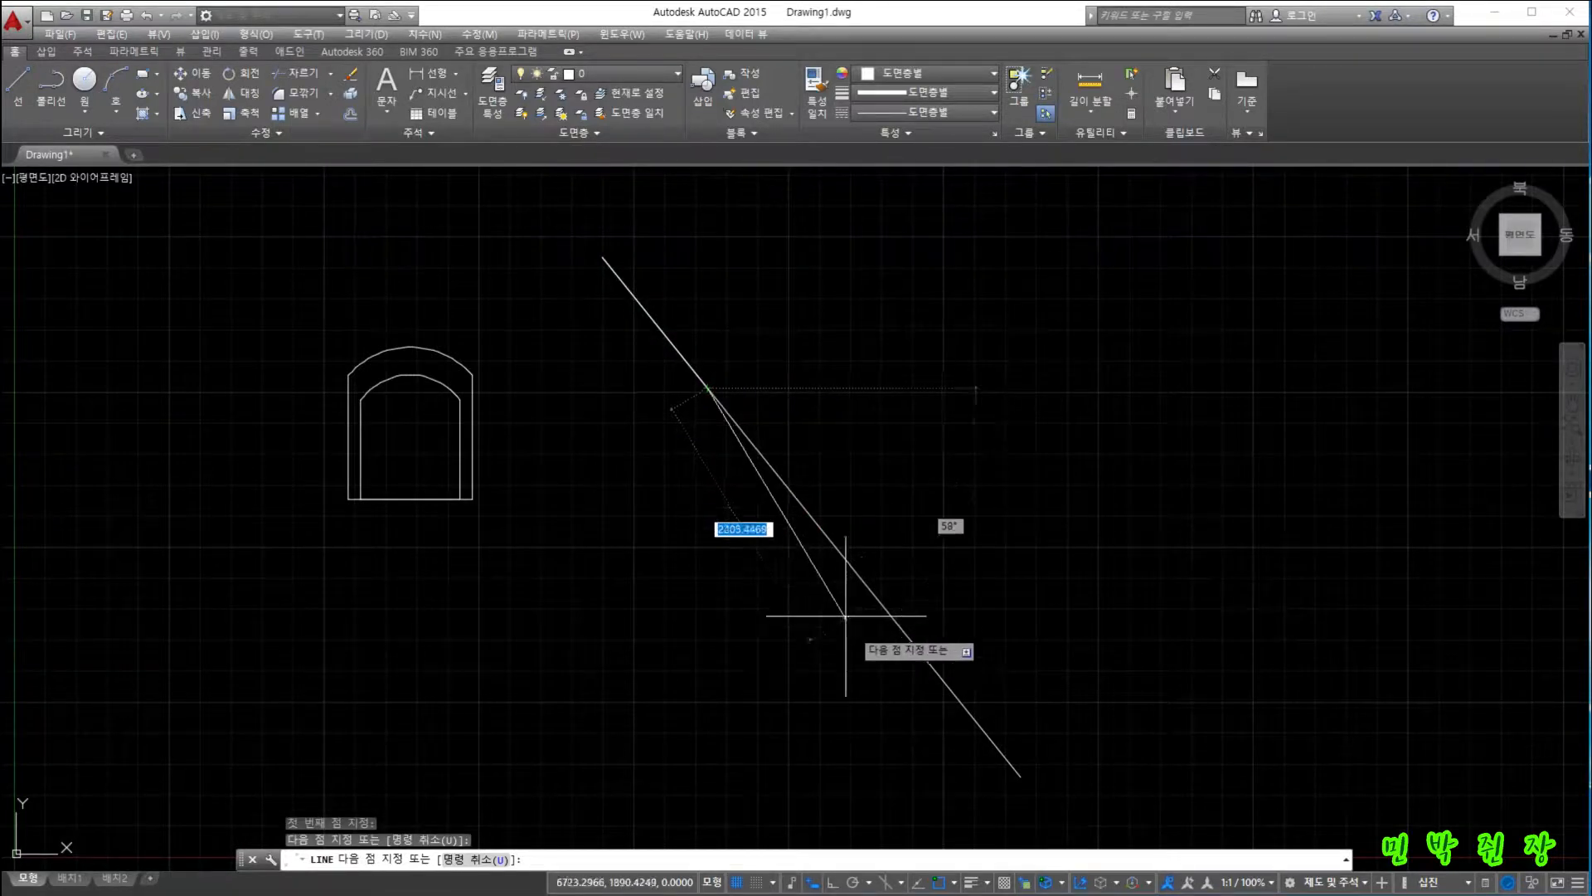
key(Escape)
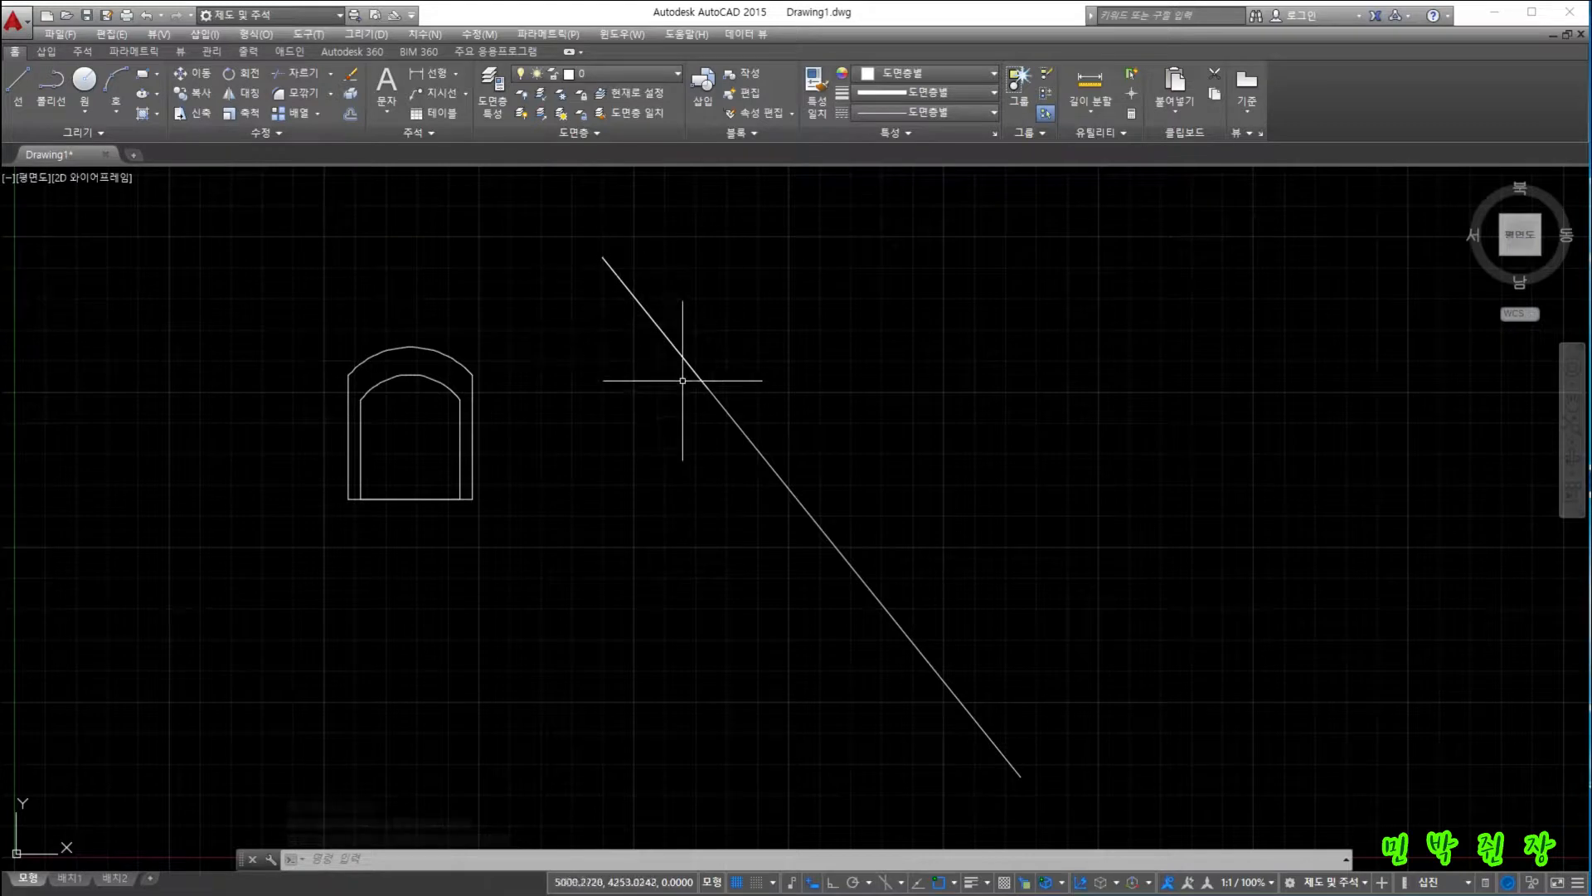
click(645, 309)
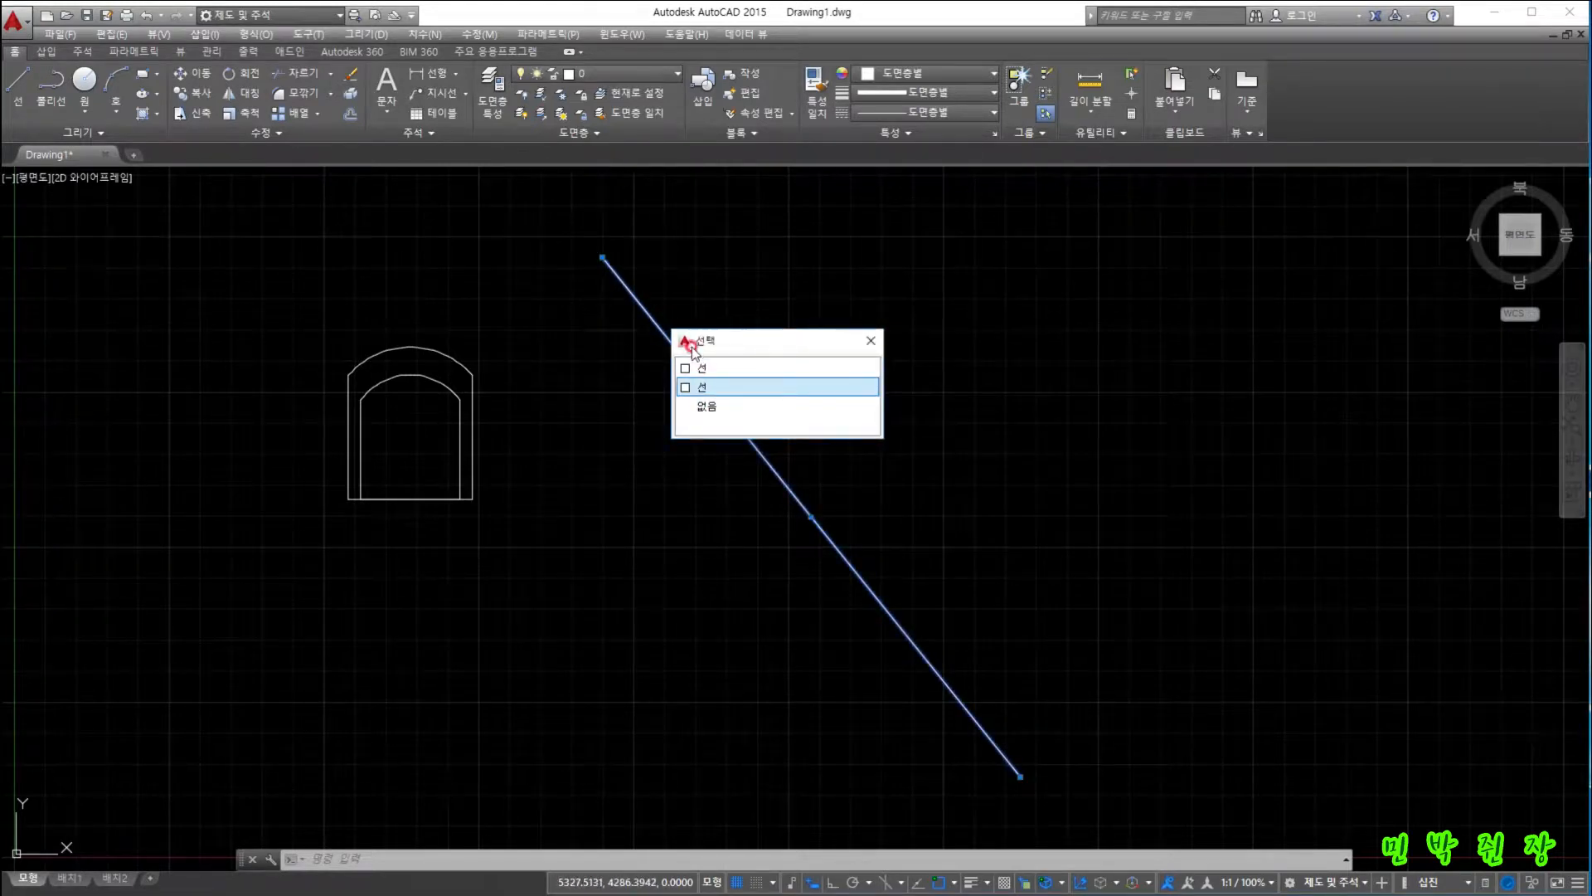
click(869, 342)
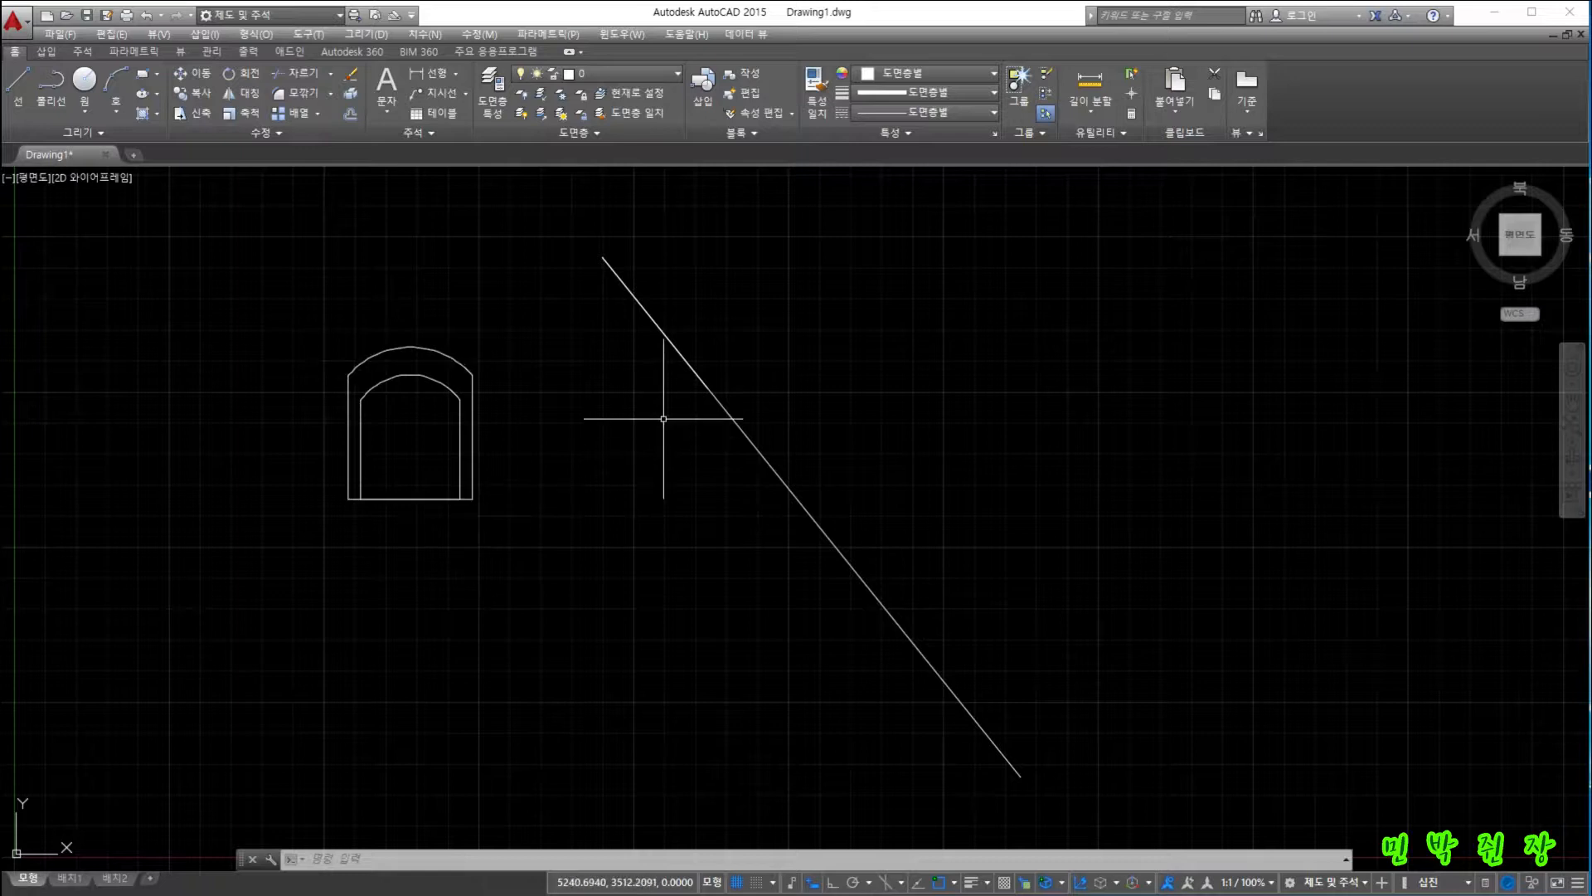
Move both arched outlines by the outer one's lower-right corner onto the short line's lower endpoint on the diagonal.
click(286, 315)
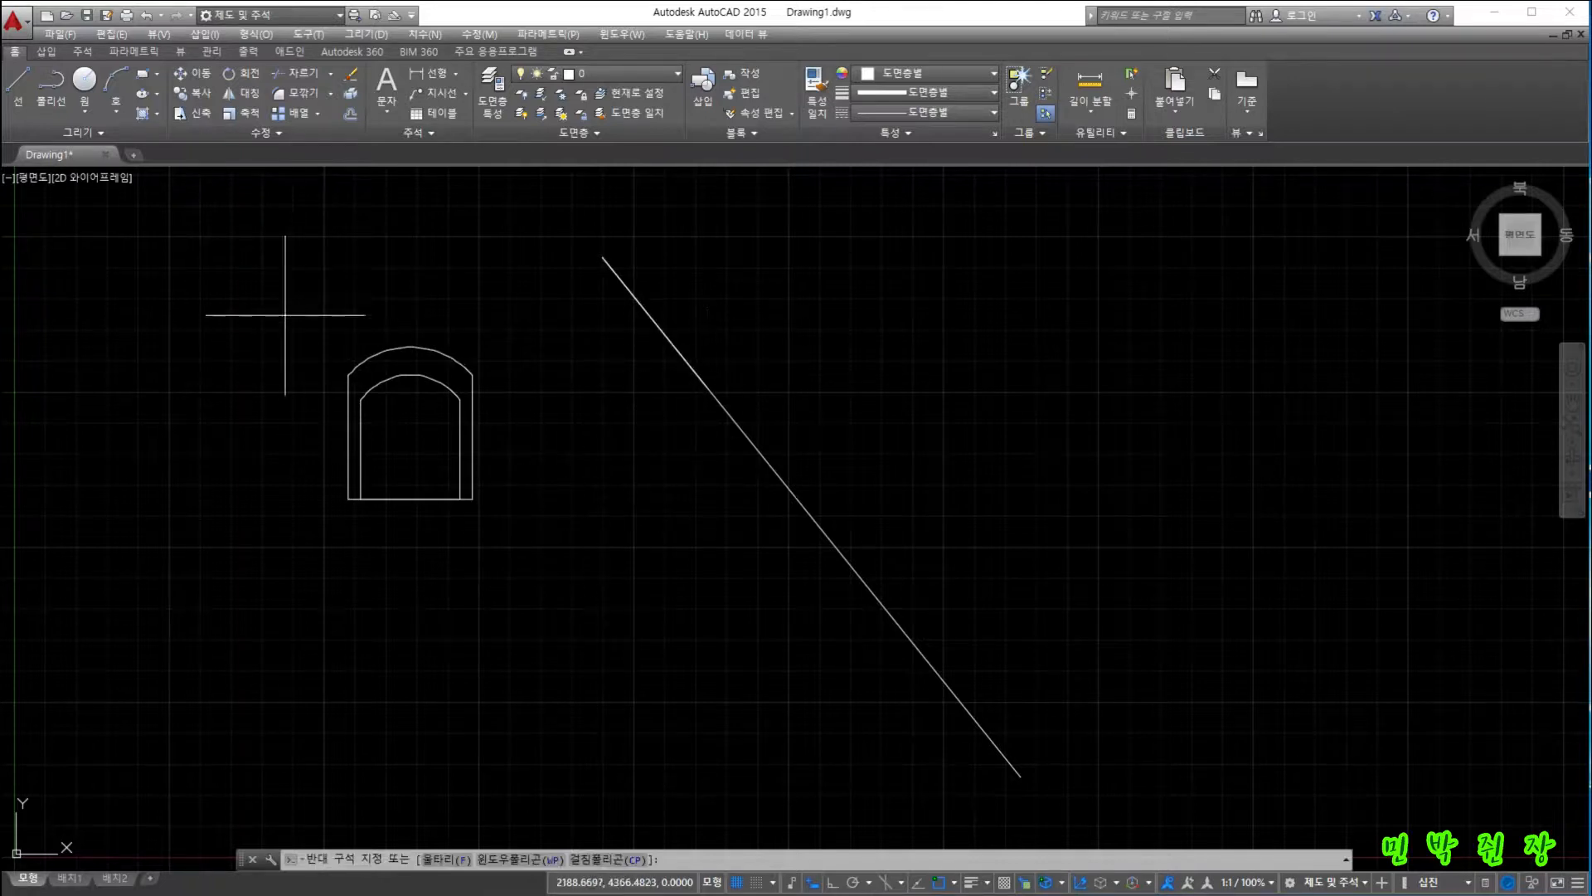
click(524, 577)
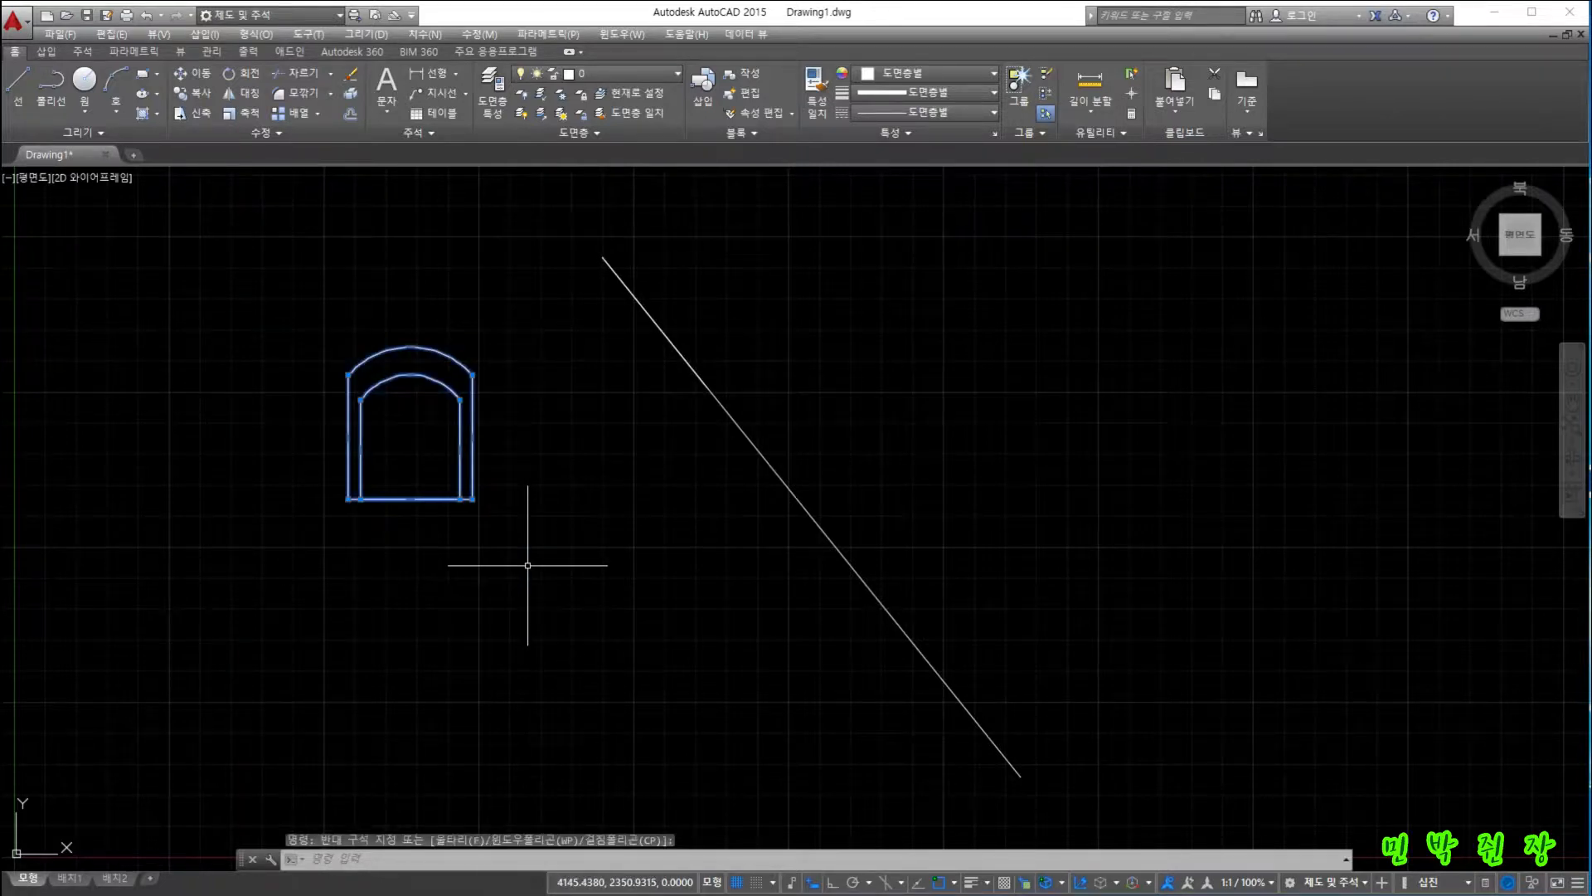
key(Return)
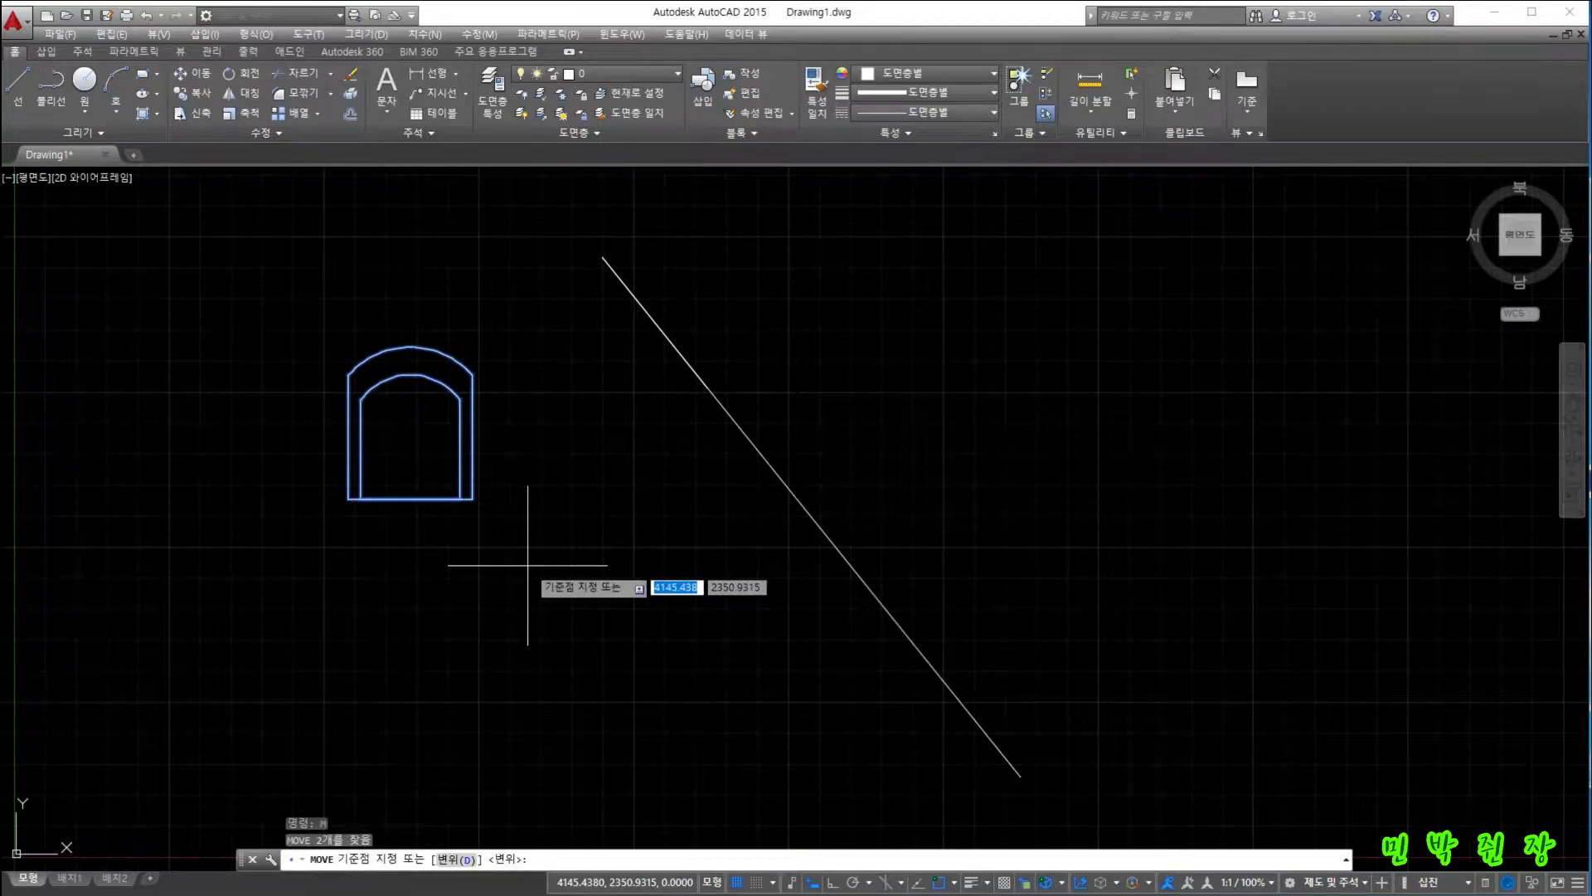
click(471, 498)
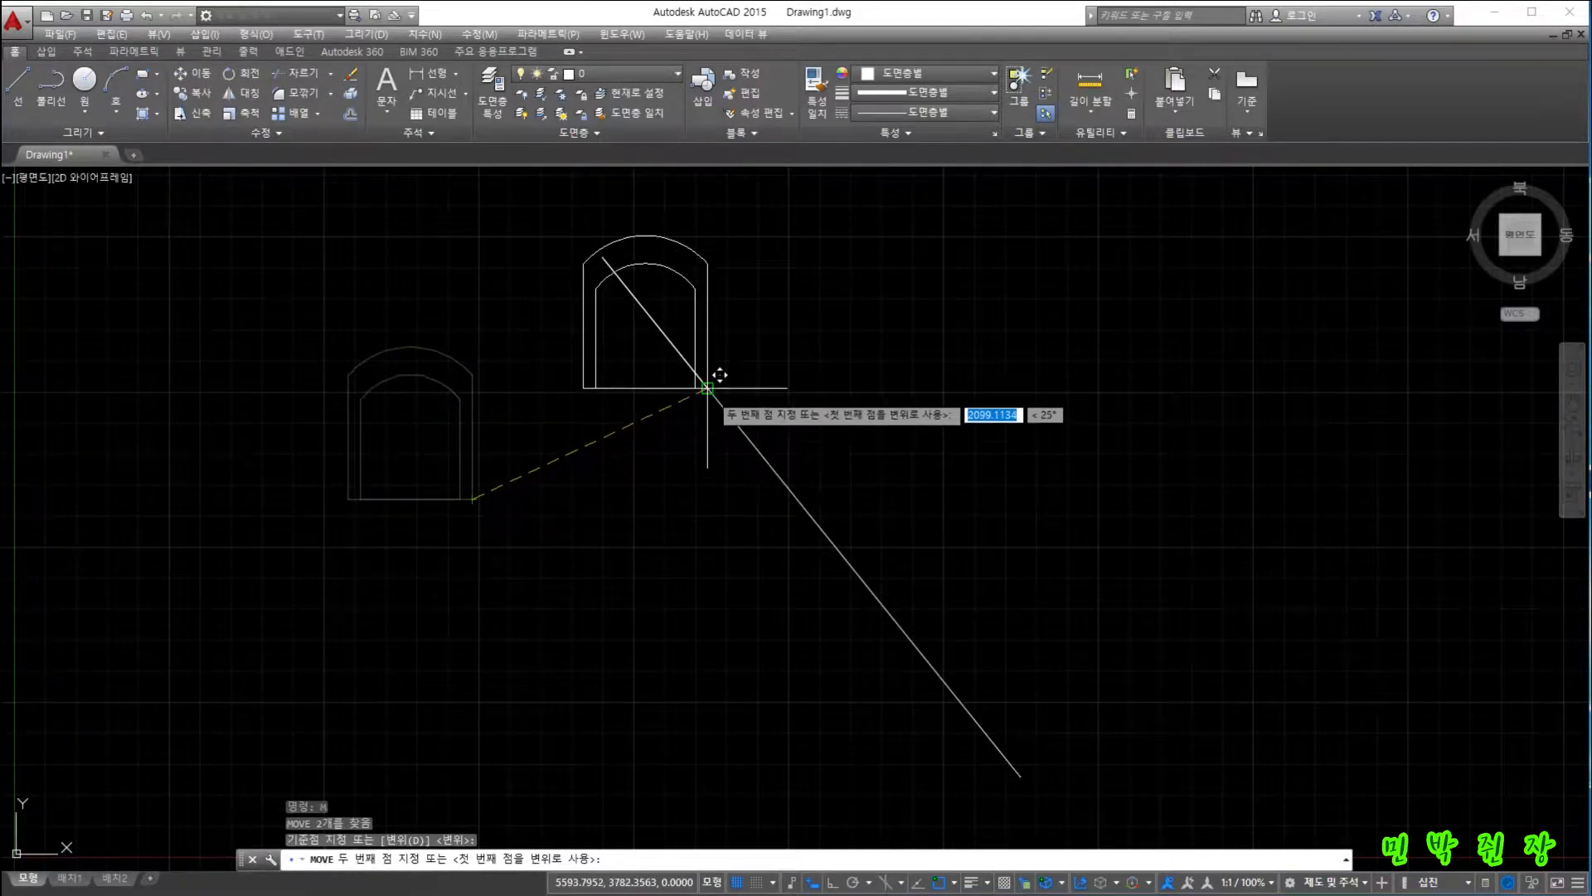
click(708, 386)
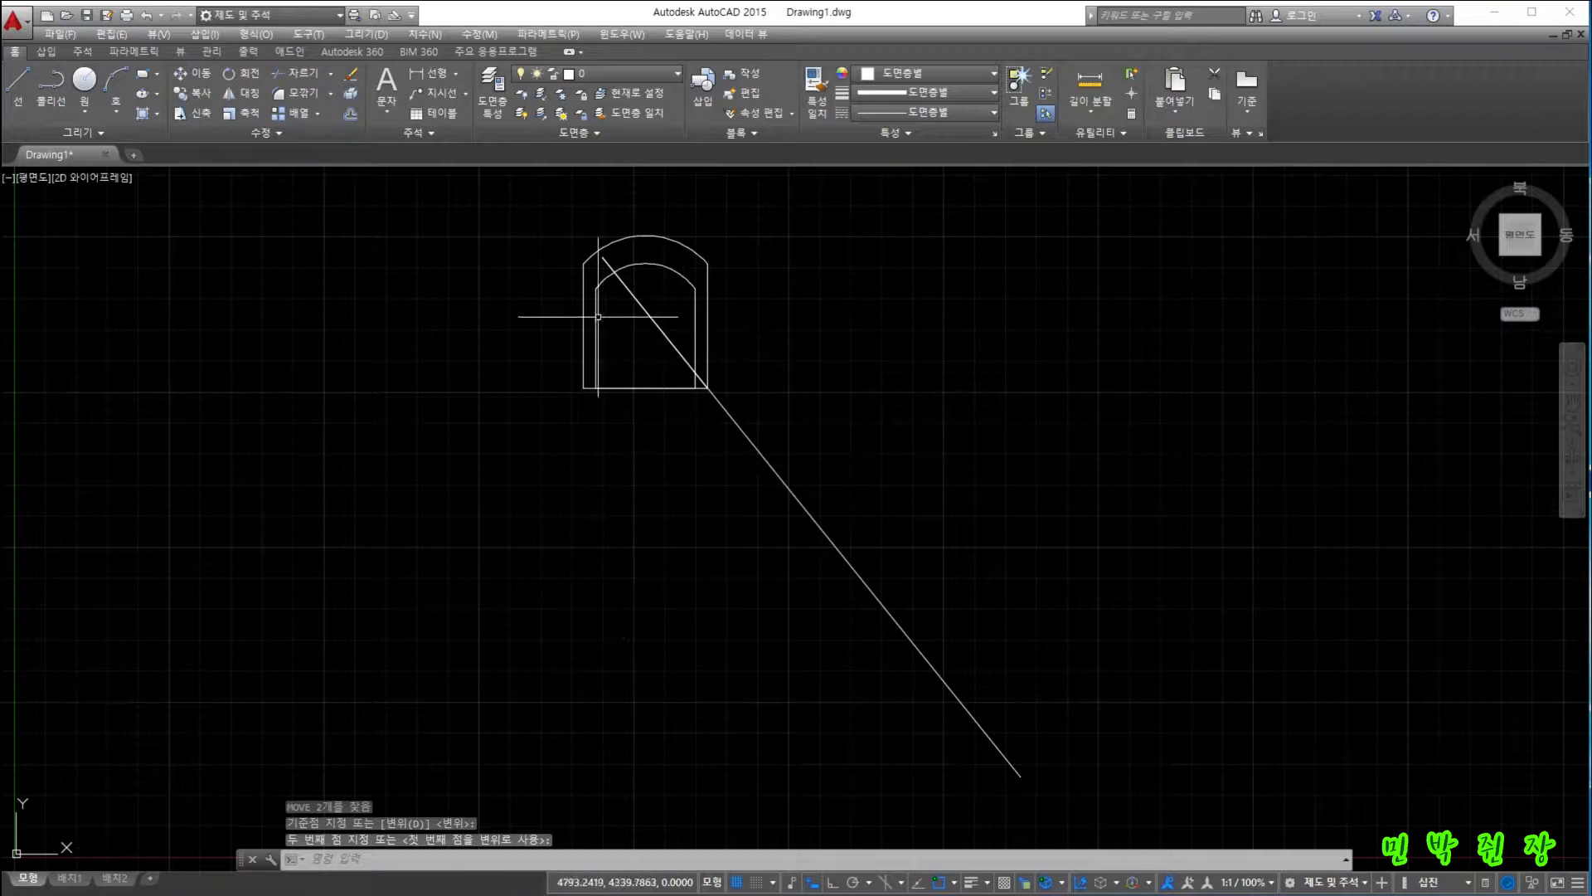
Rotate both arched outlines and the short line about the outer outline's lower-right corner, picking the diagonal's upper endpoint as the angle.
click(551, 220)
click(727, 455)
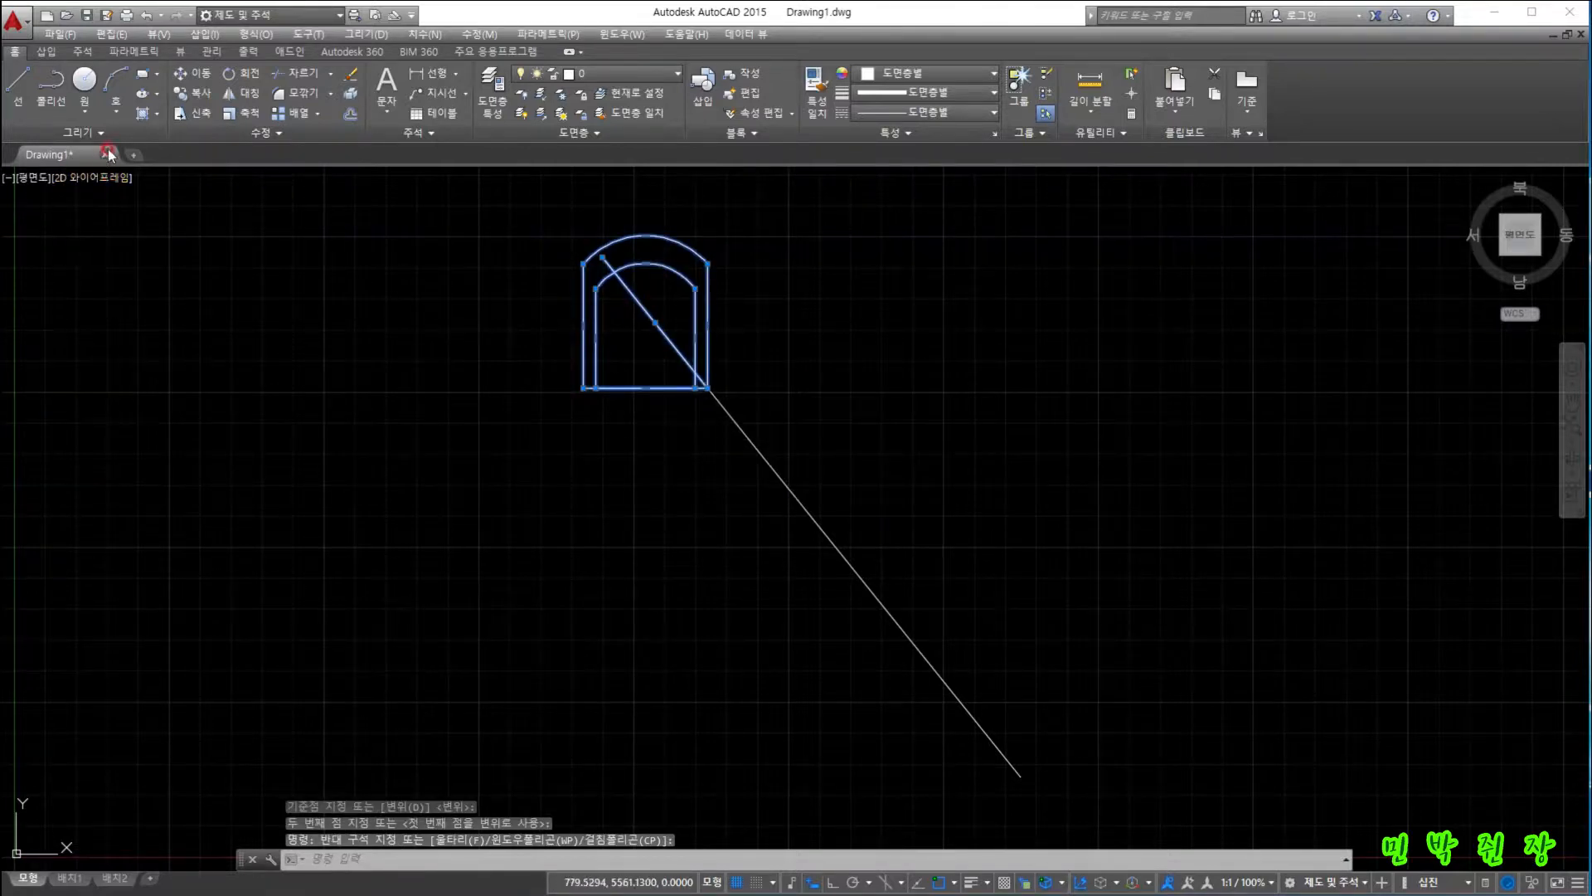
click(236, 73)
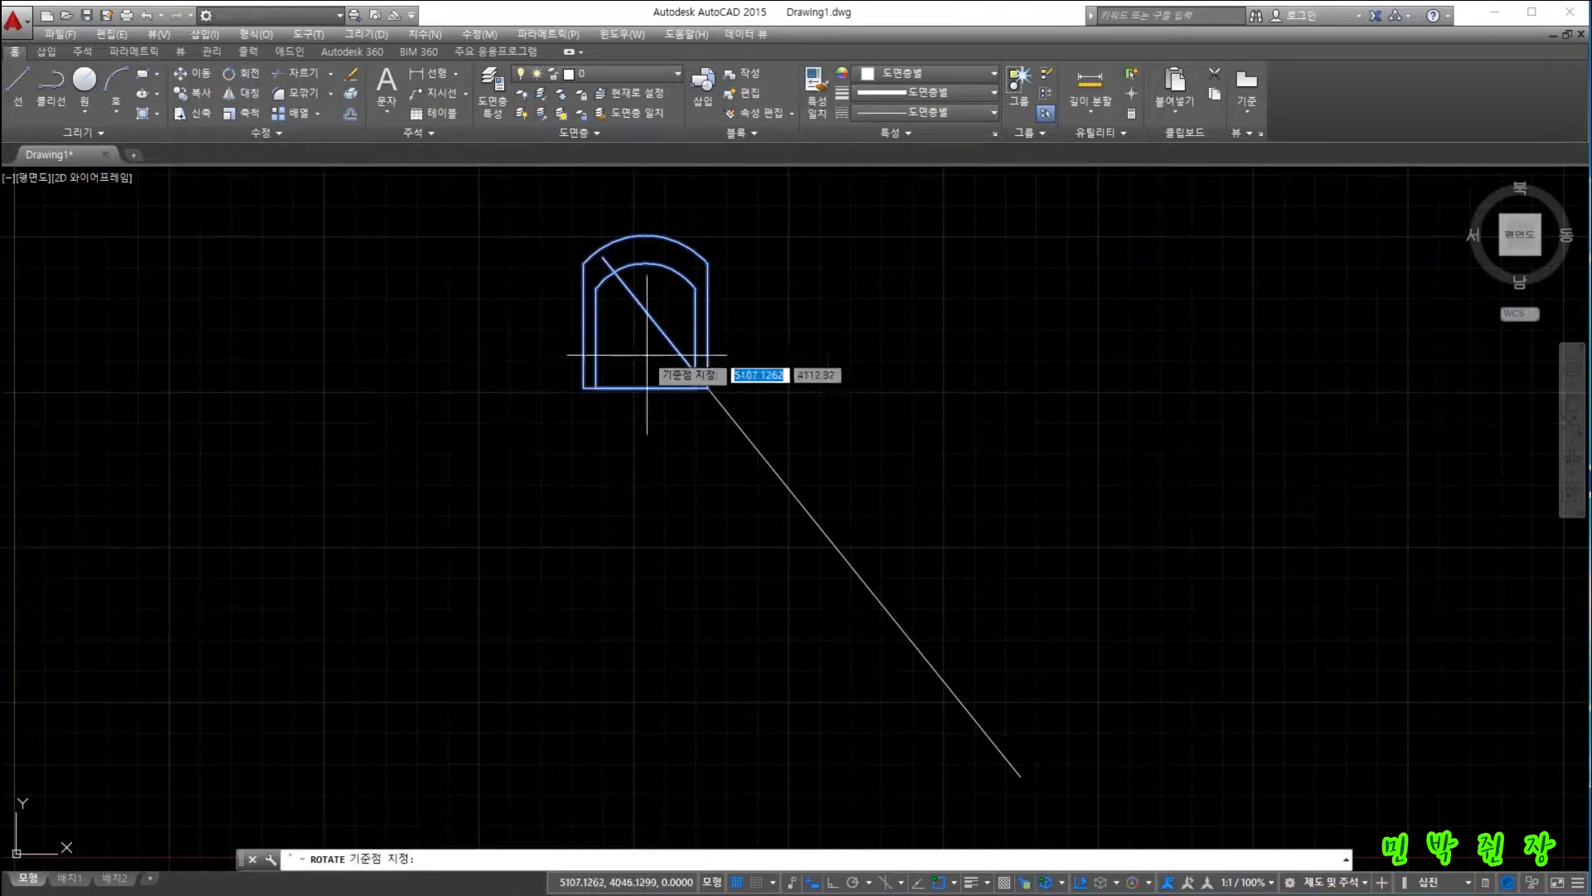
click(707, 387)
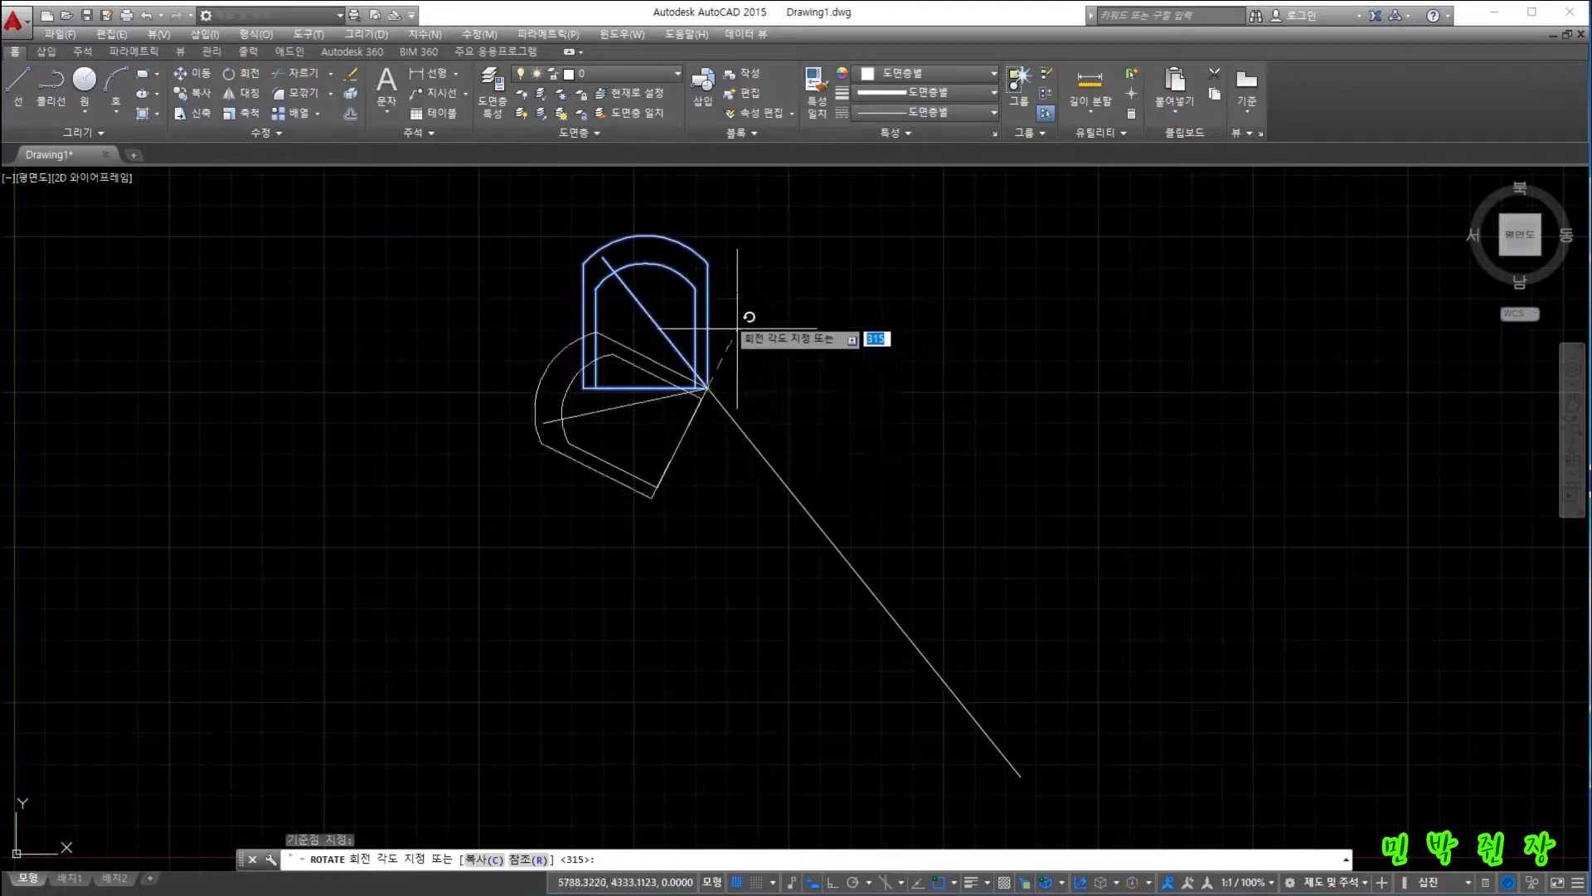
click(603, 257)
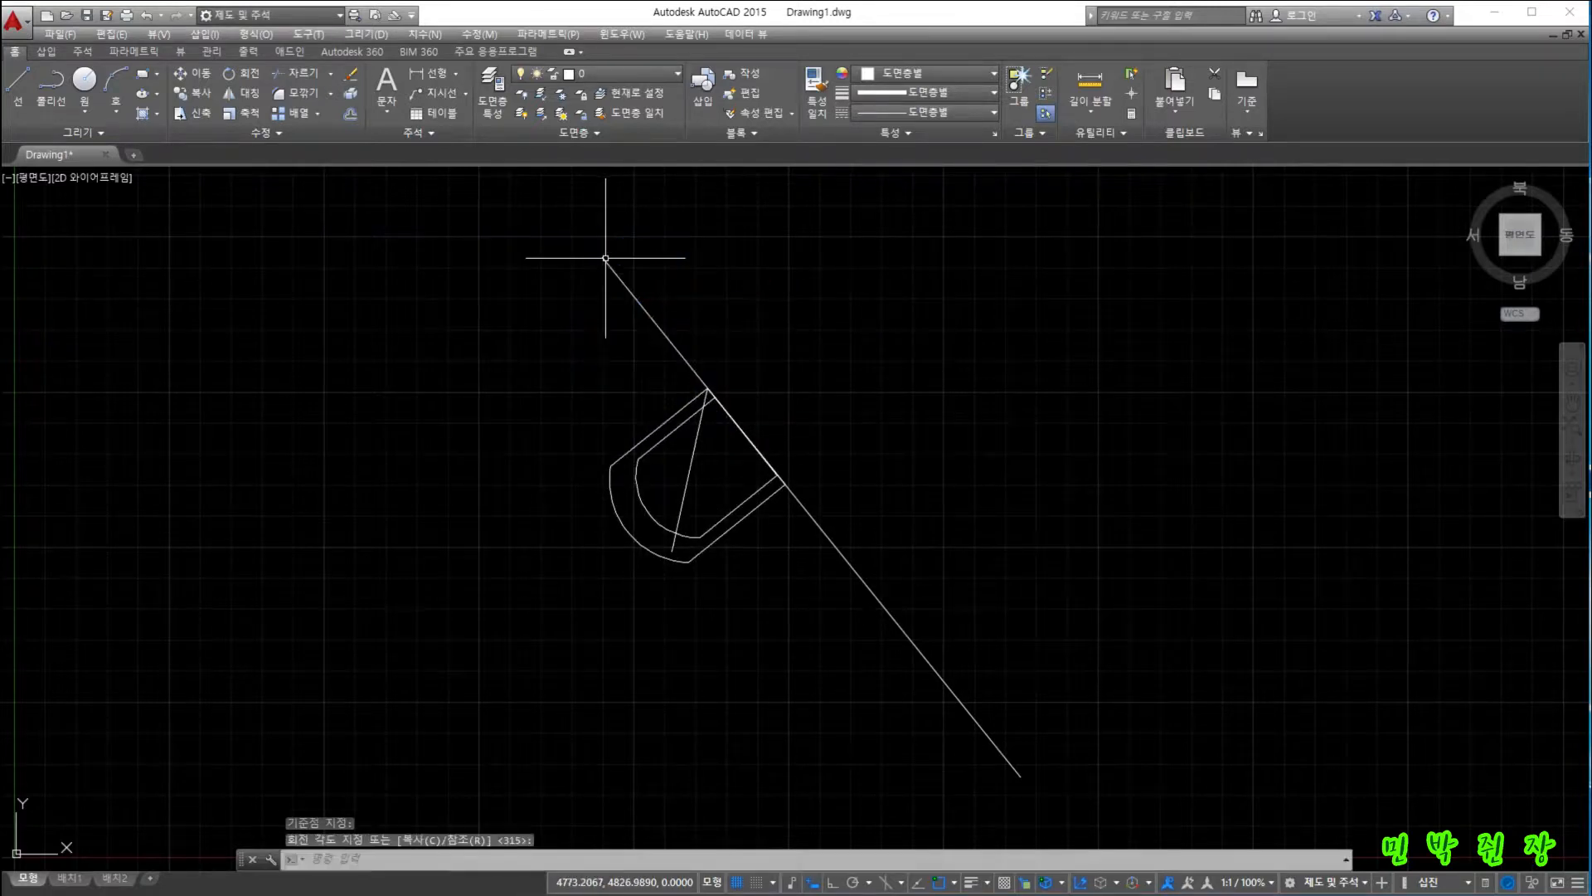
Erase the short line crossing the rotated arched outlines.
click(686, 481)
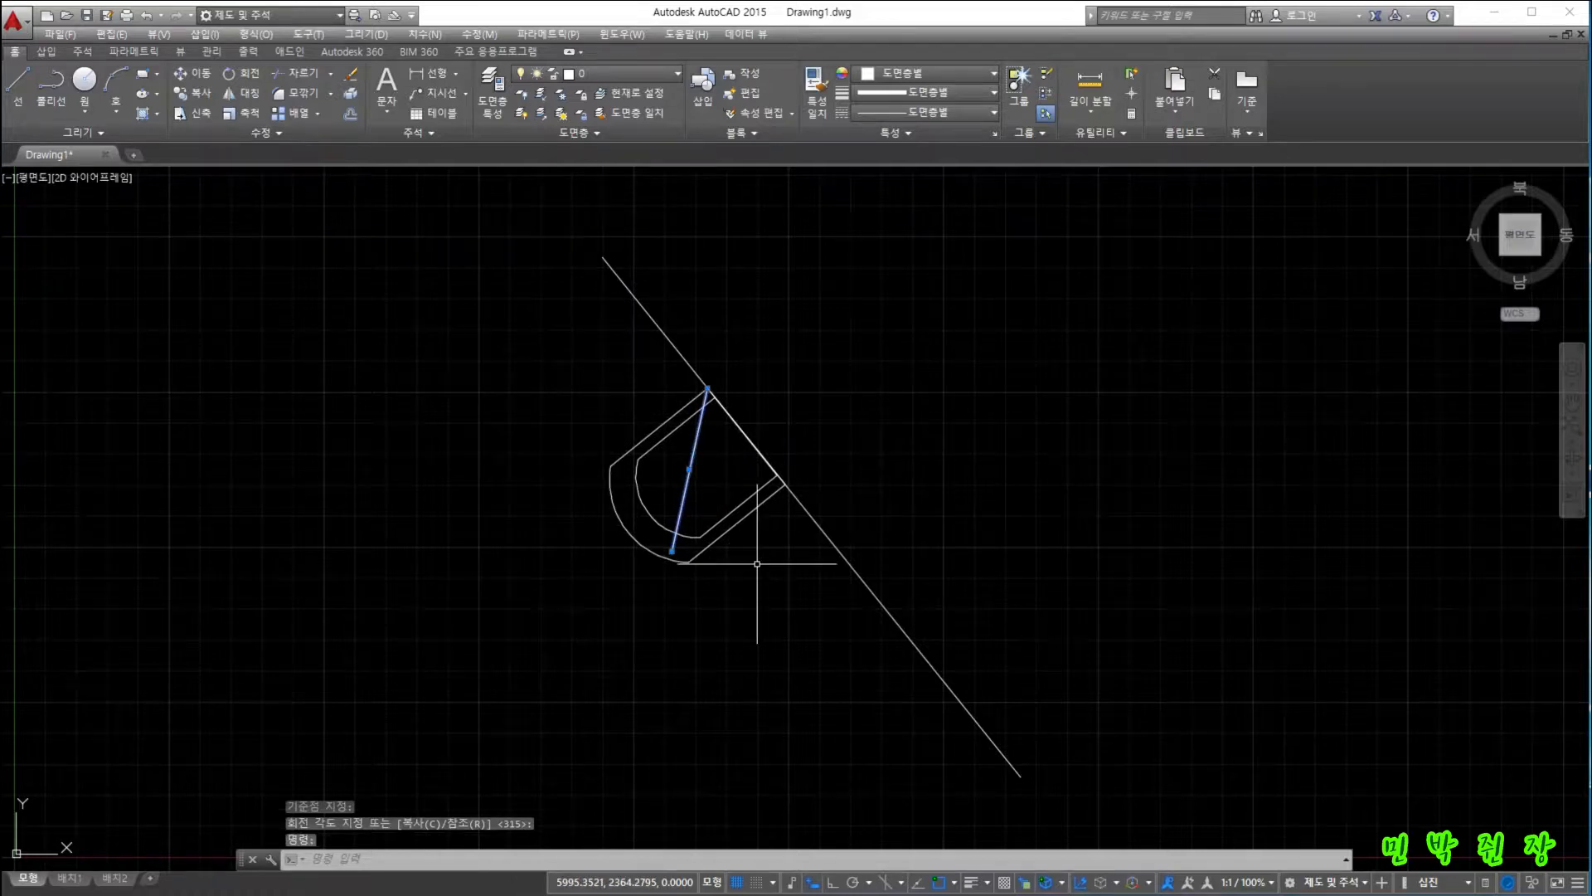
key(Delete)
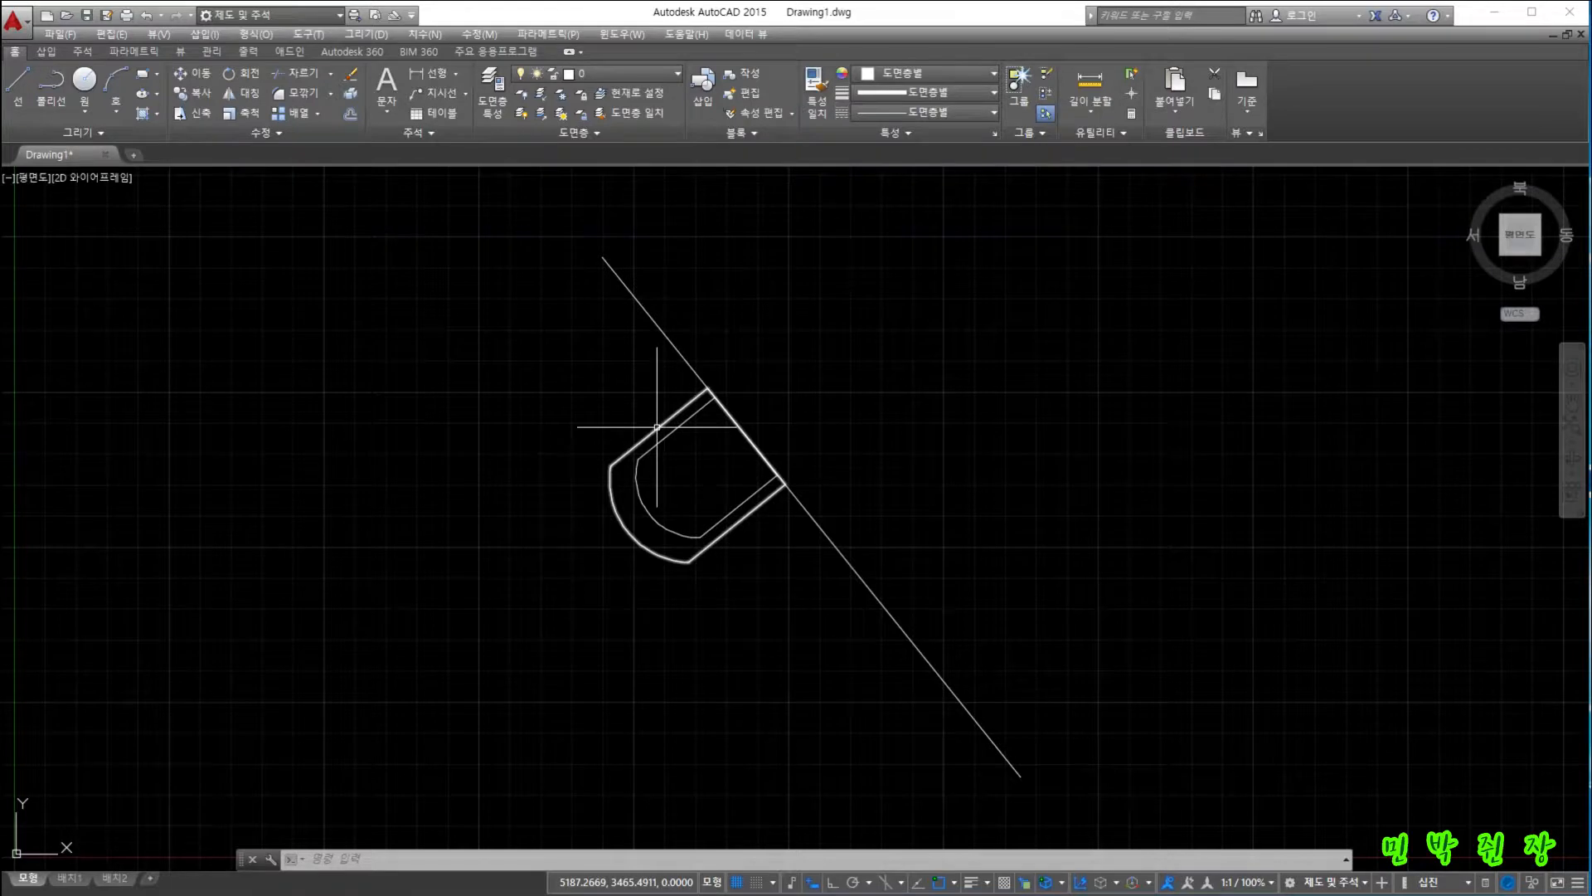
Move both arched outlines by the outer one's upper corner on the diagonal onto the diagonal's upper endpoint.
mouse_move(661, 426)
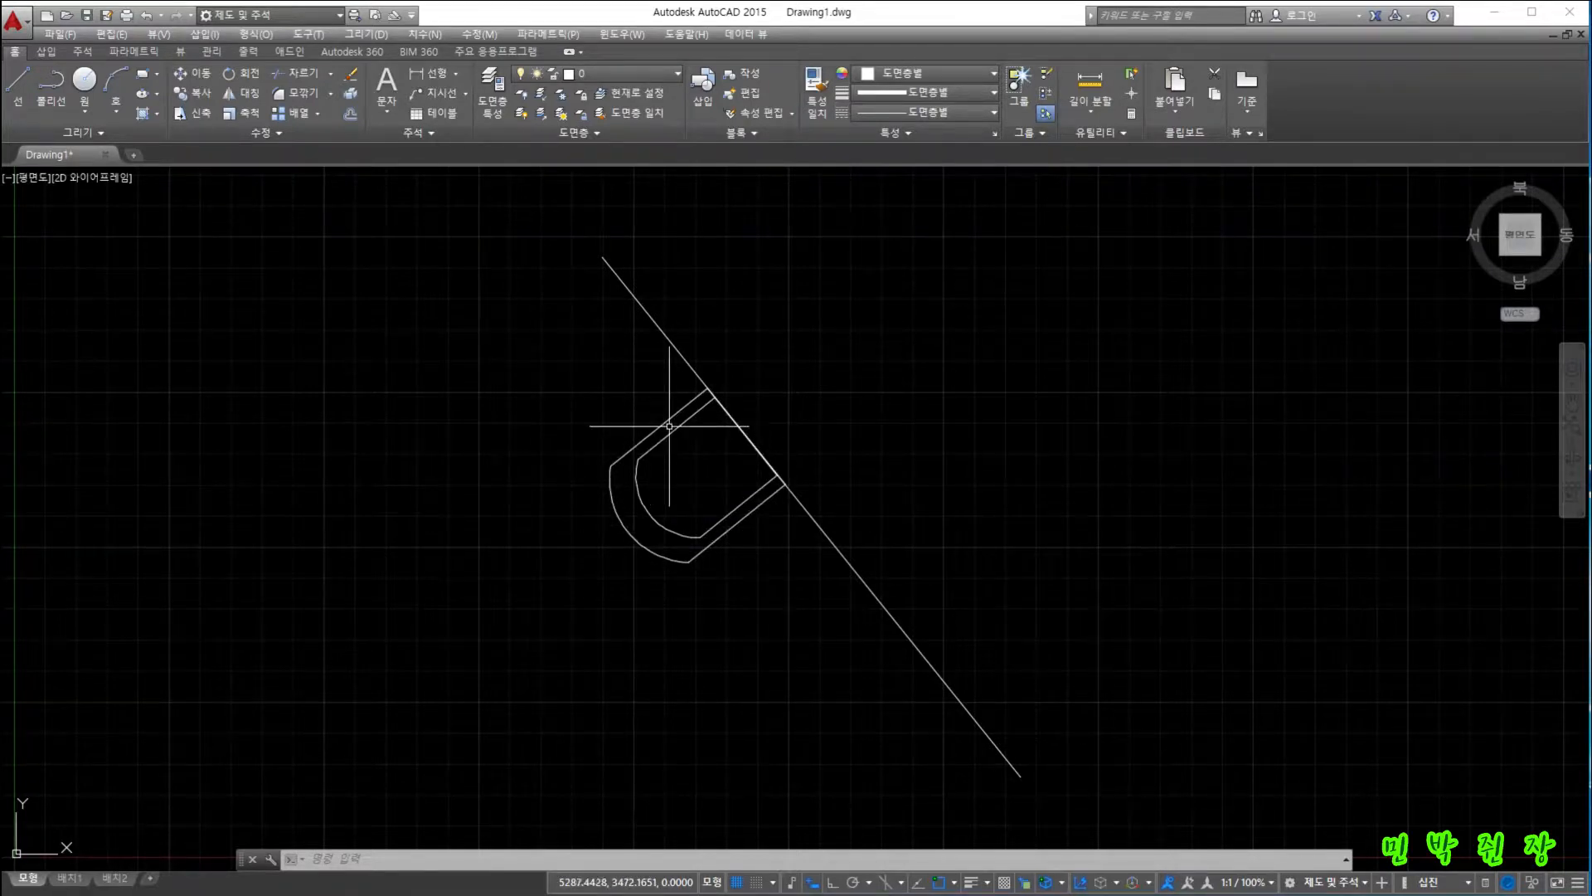
click(540, 373)
click(834, 622)
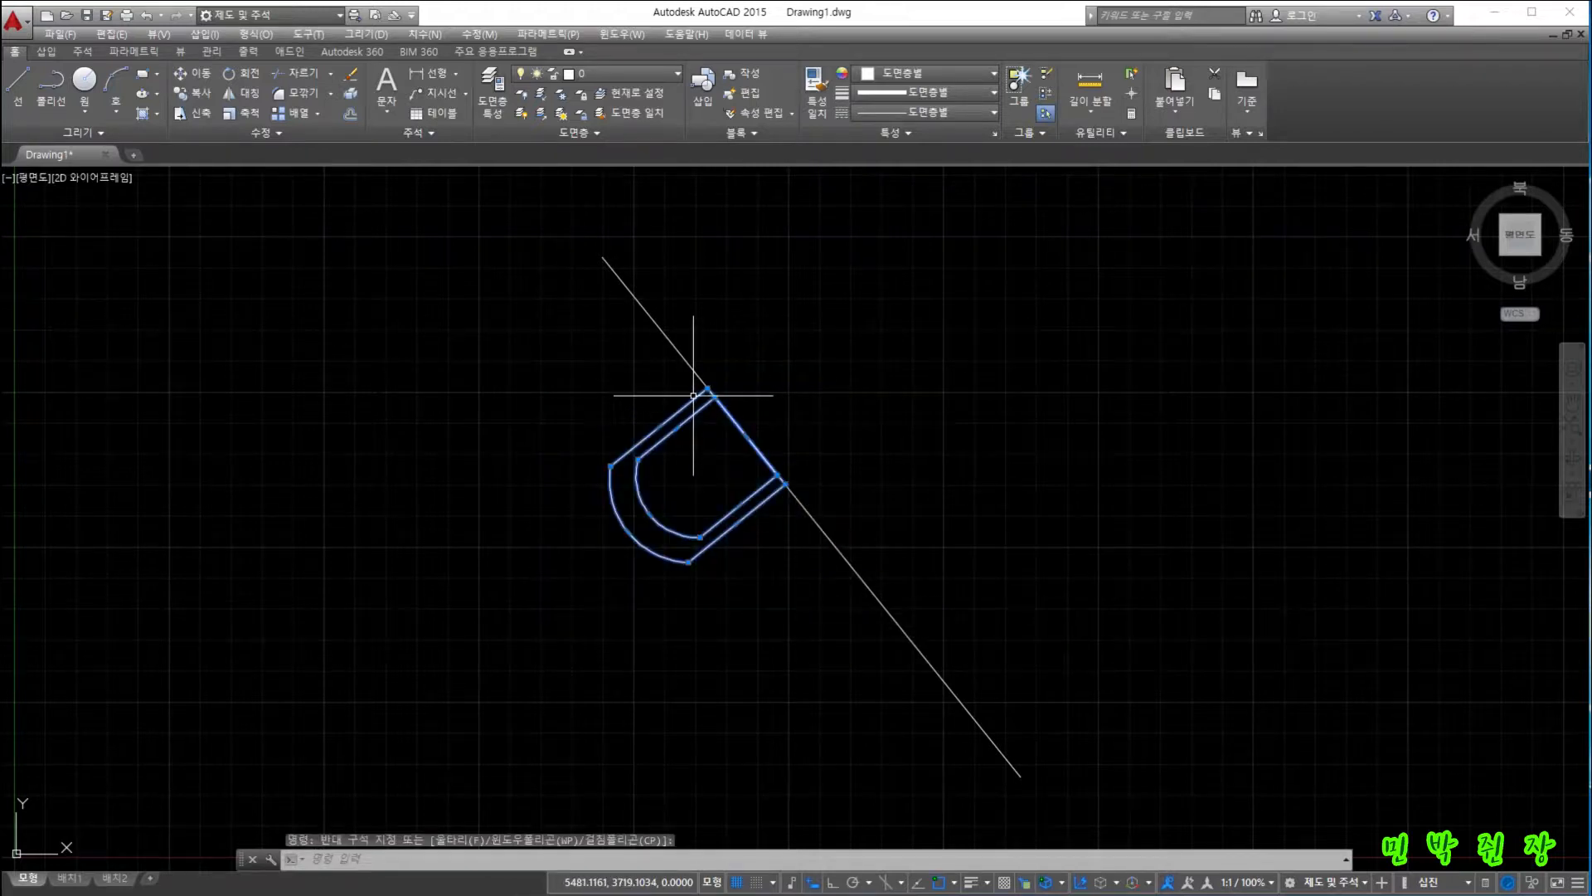
key(Return)
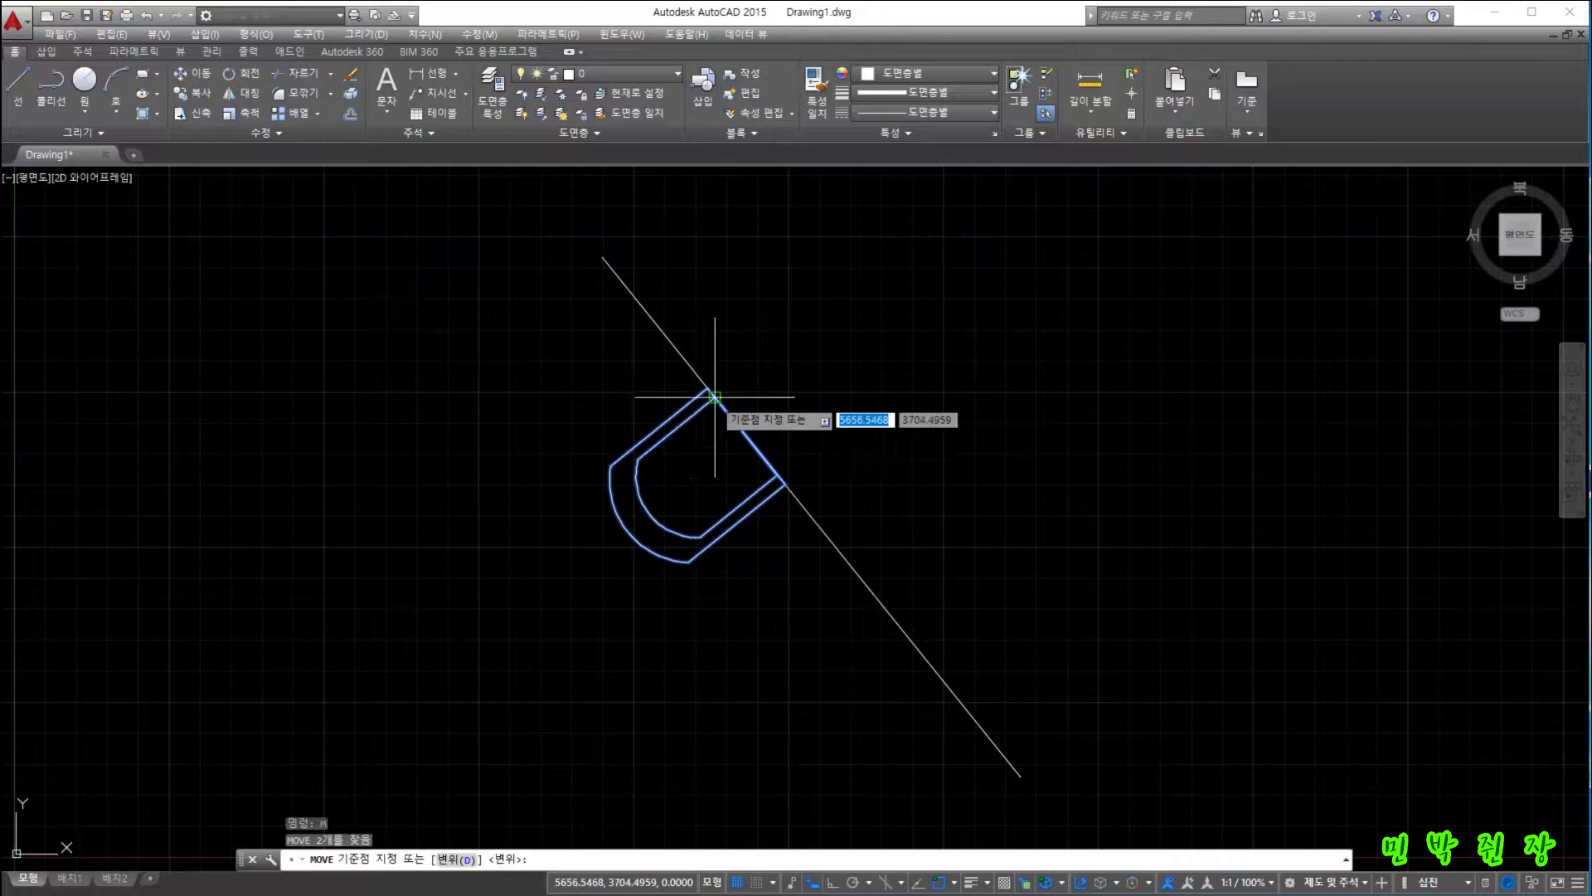
click(708, 388)
click(602, 257)
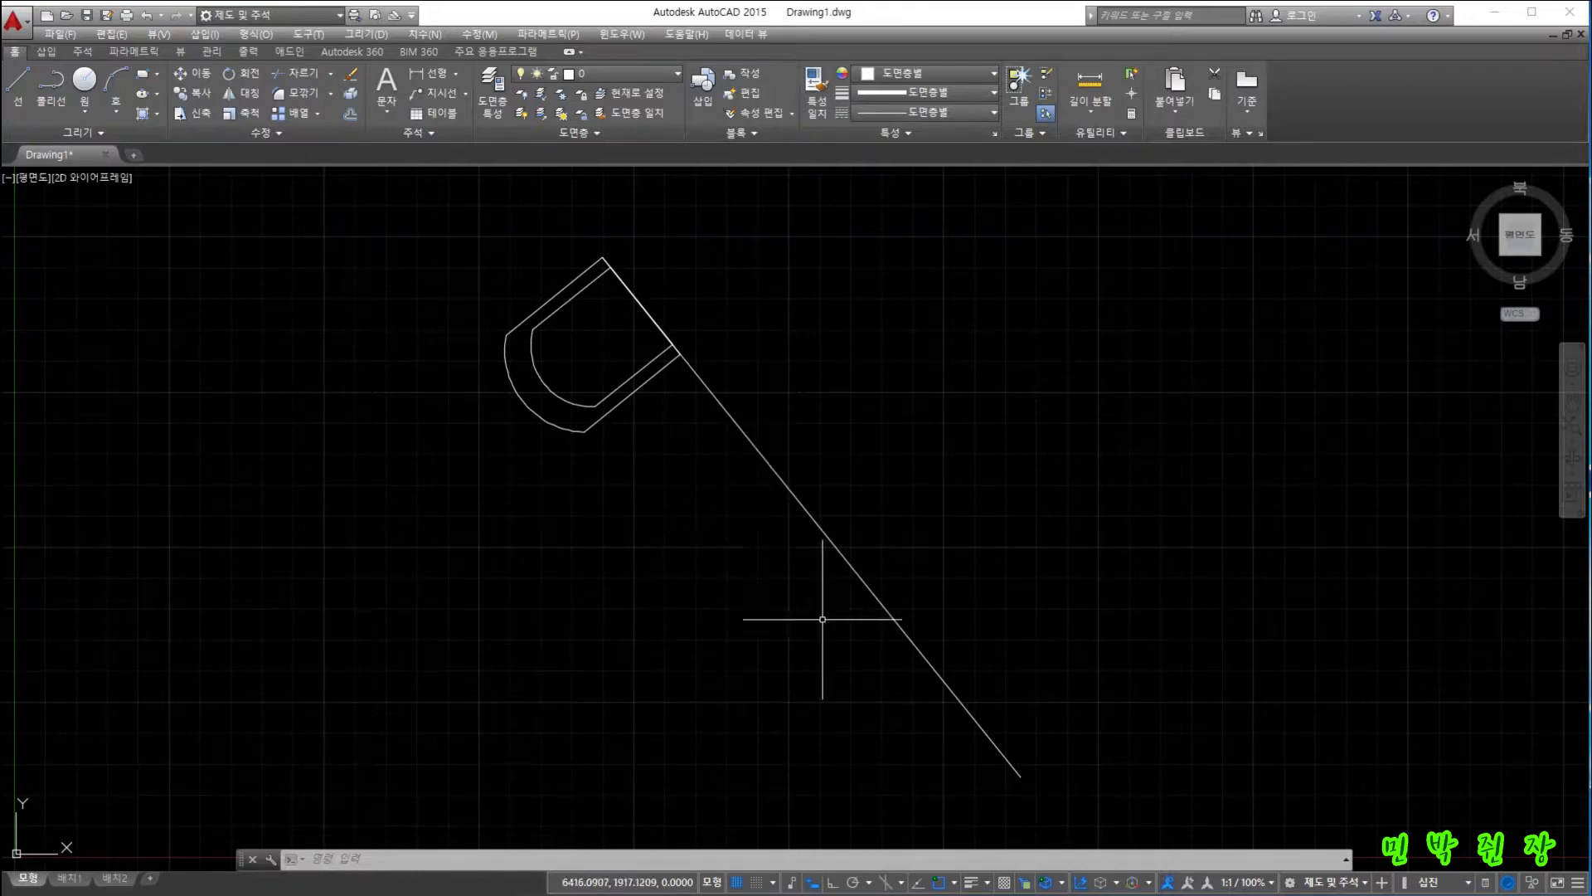
click(450, 251)
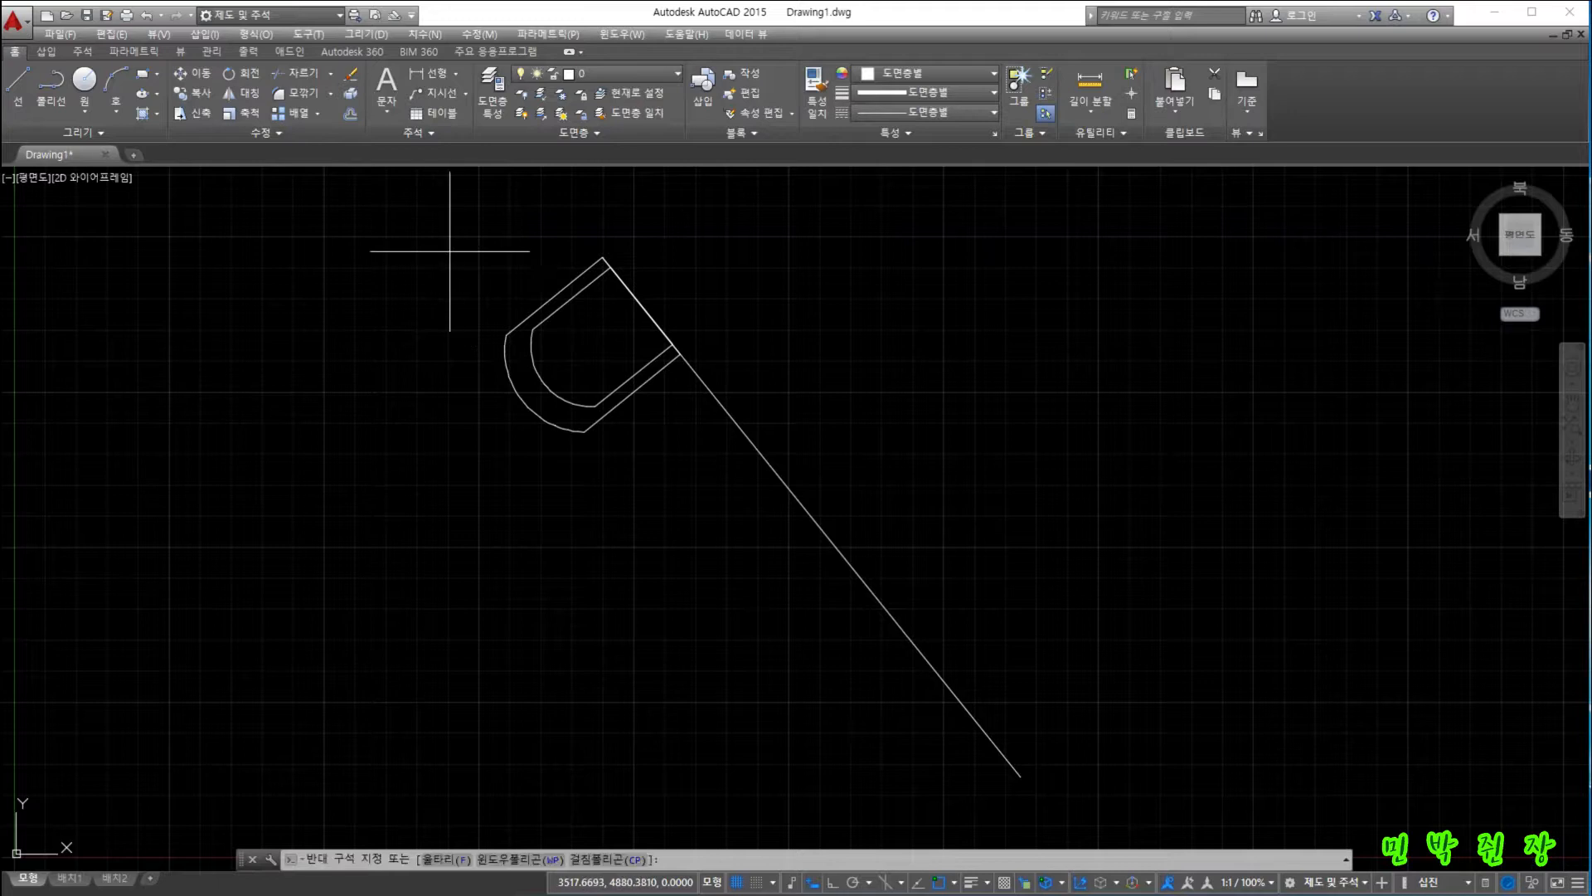
click(709, 490)
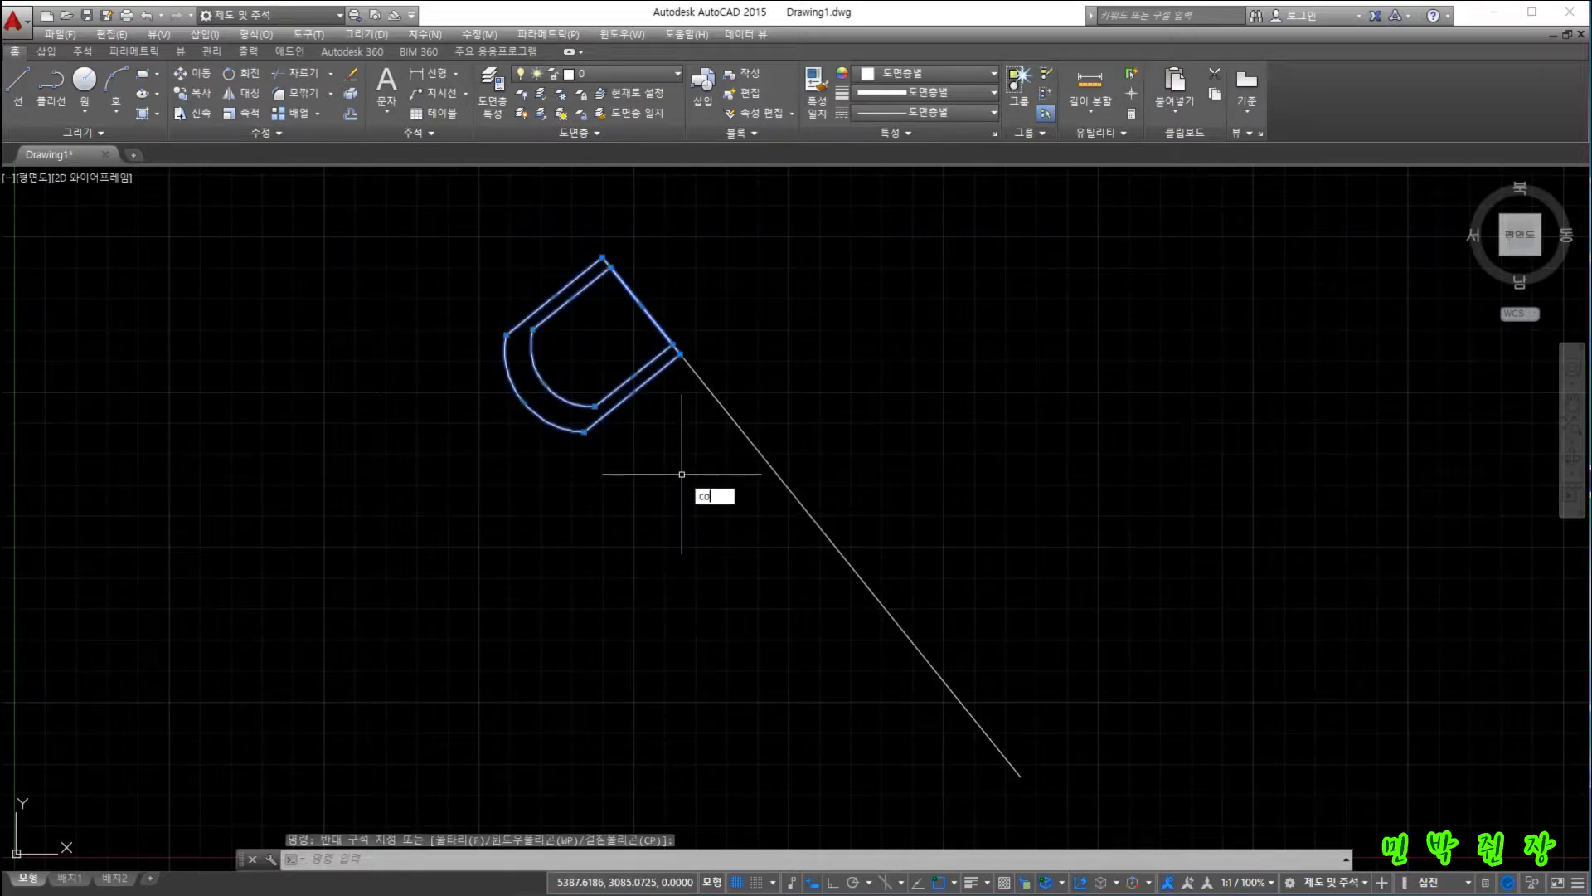
key(Return)
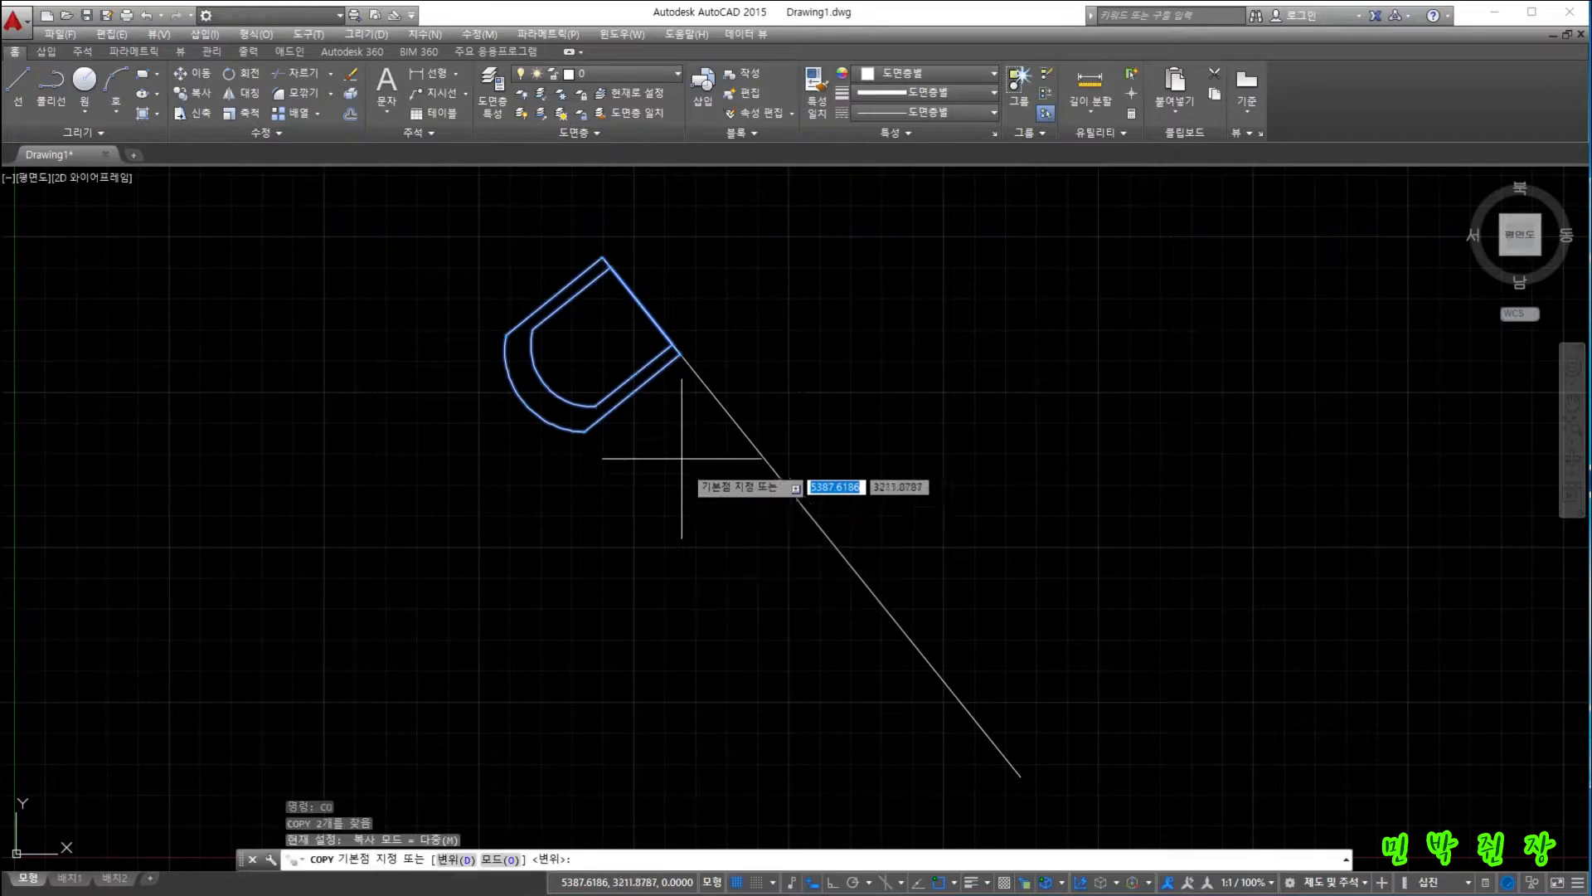
click(603, 257)
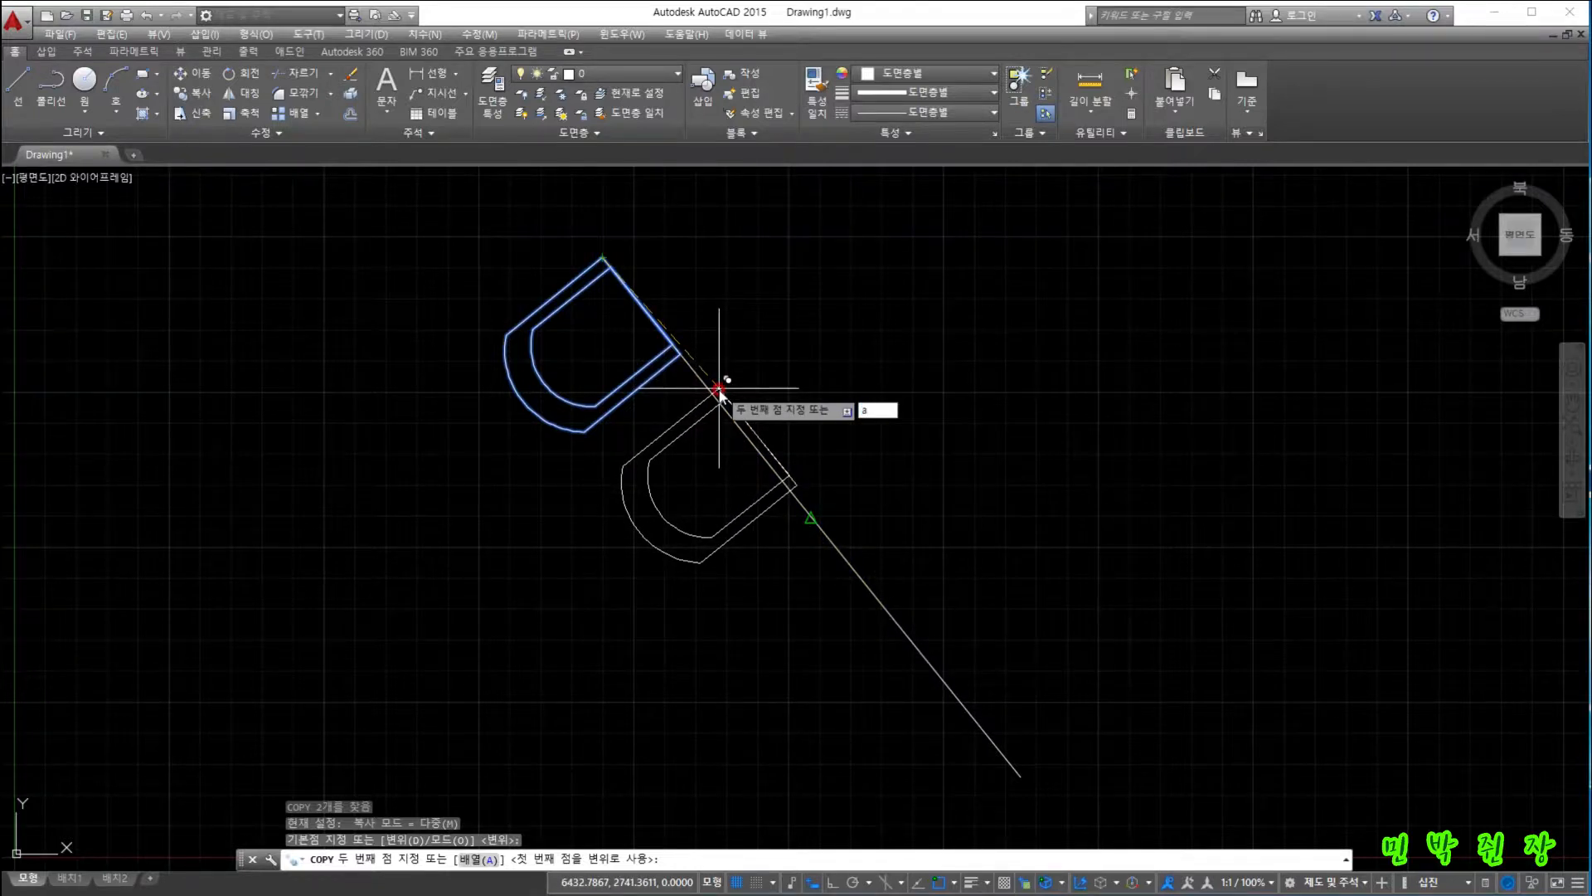
key(Return)
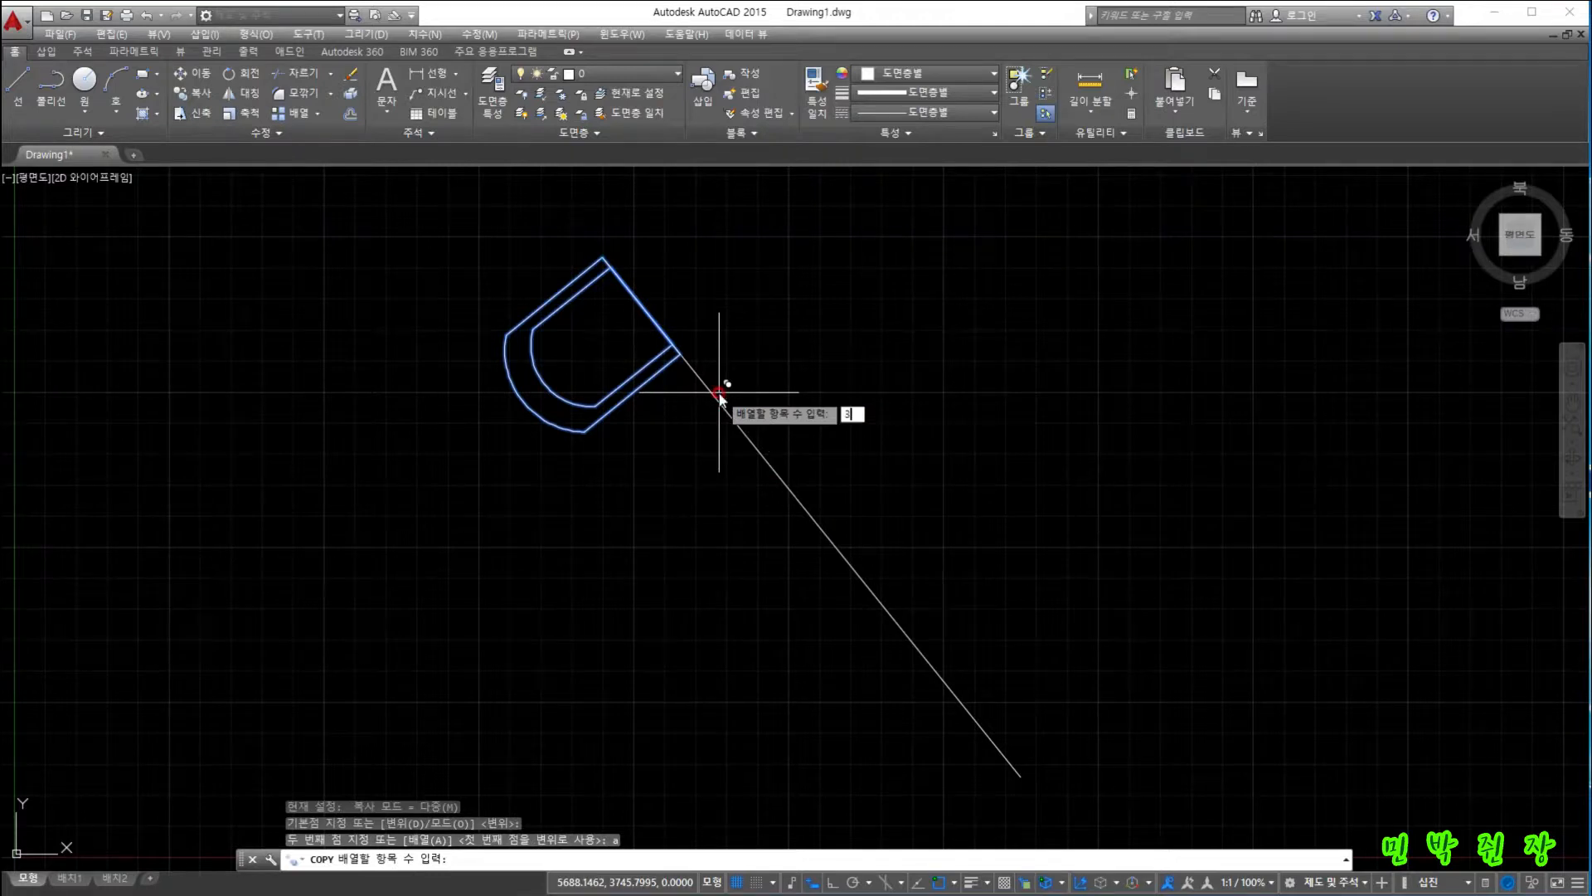
key(Return)
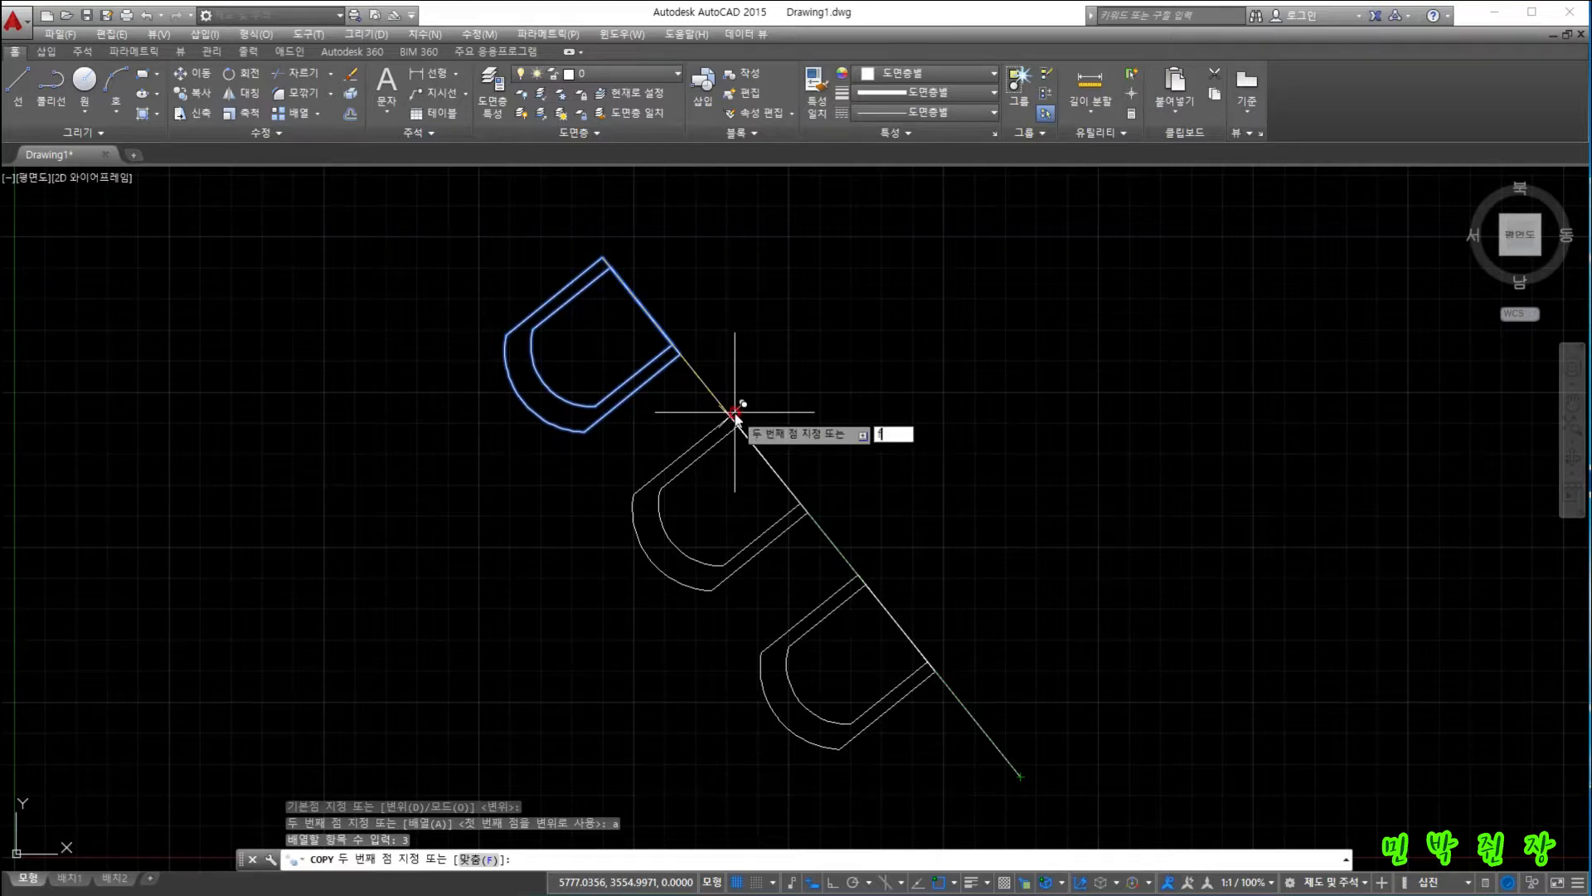
key(Return)
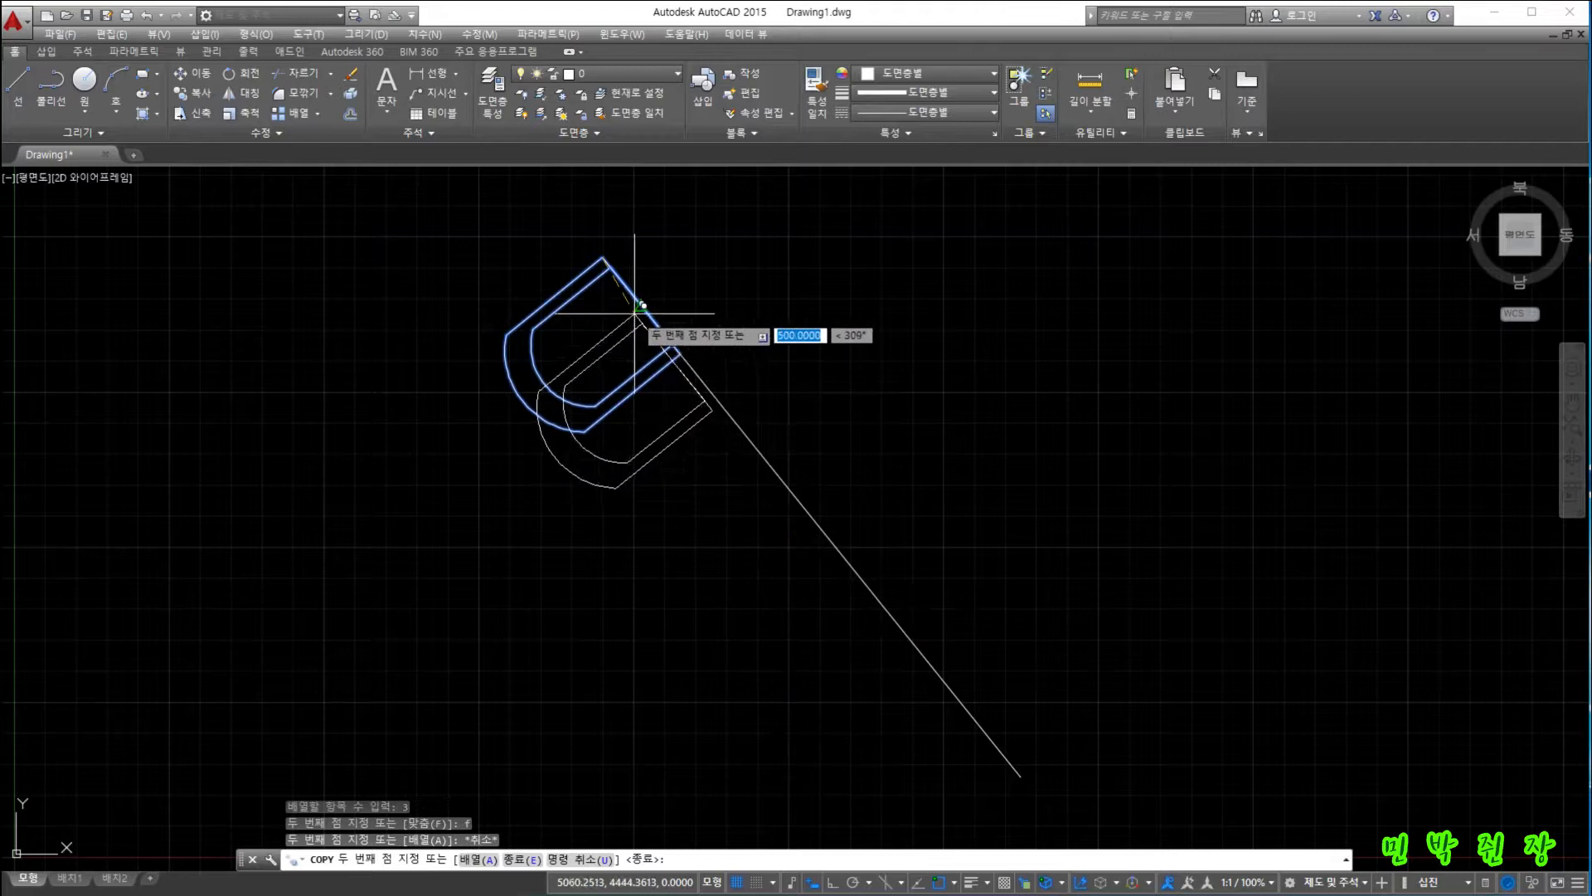
key(Escape)
key(Escape)
Copy both arched outlines as a 3-item array with the Fit option, from the outer outline's lower corner to the diagonal's lower endpoint.
click(441, 226)
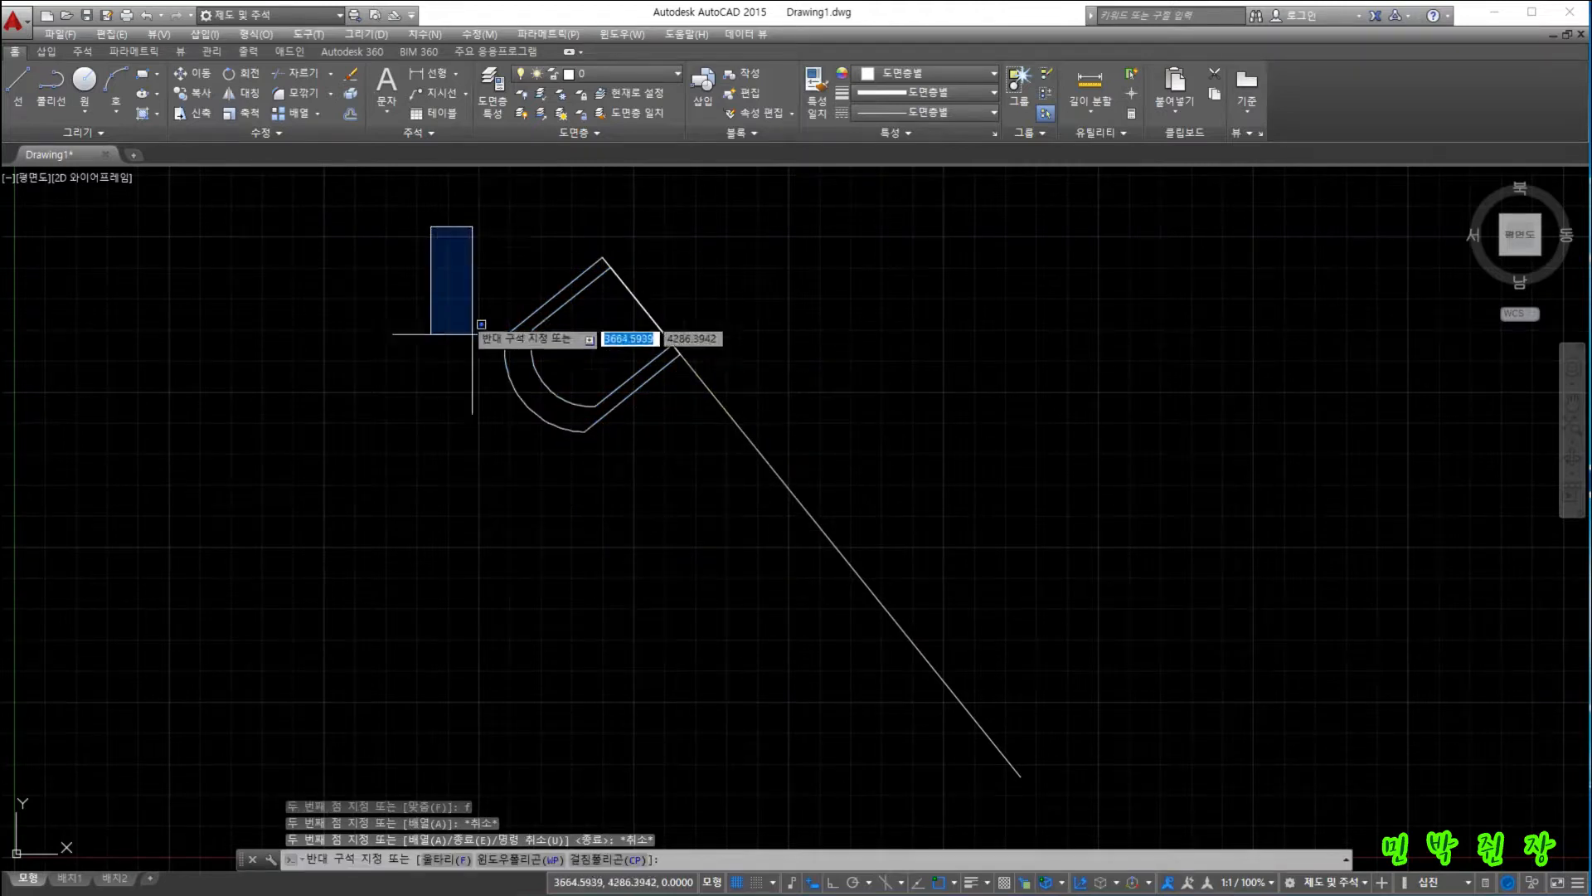
click(707, 489)
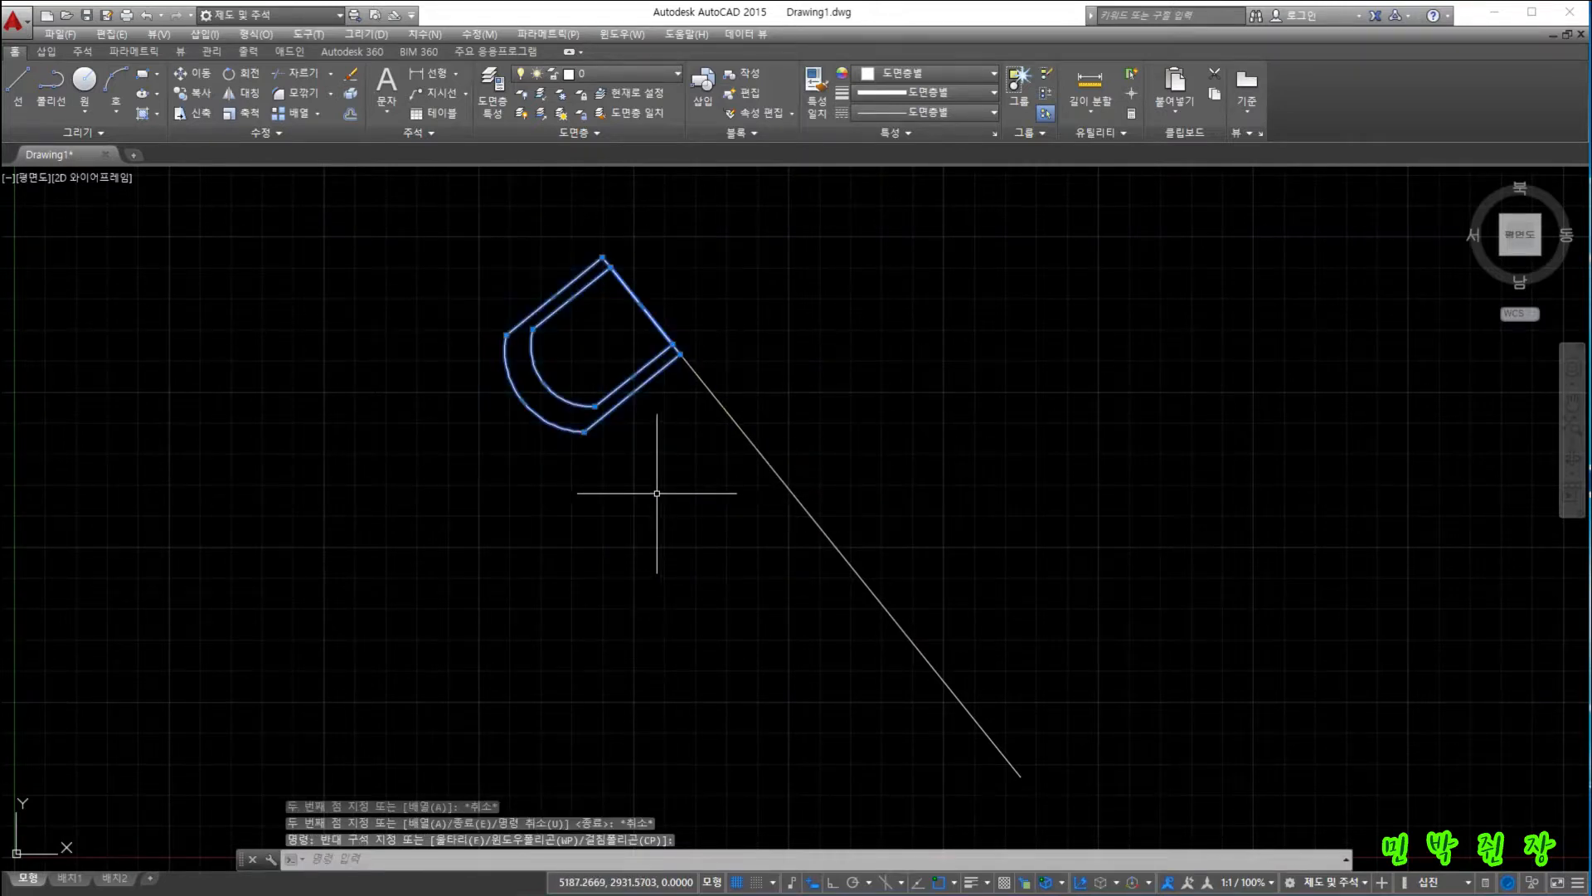
text(cop)
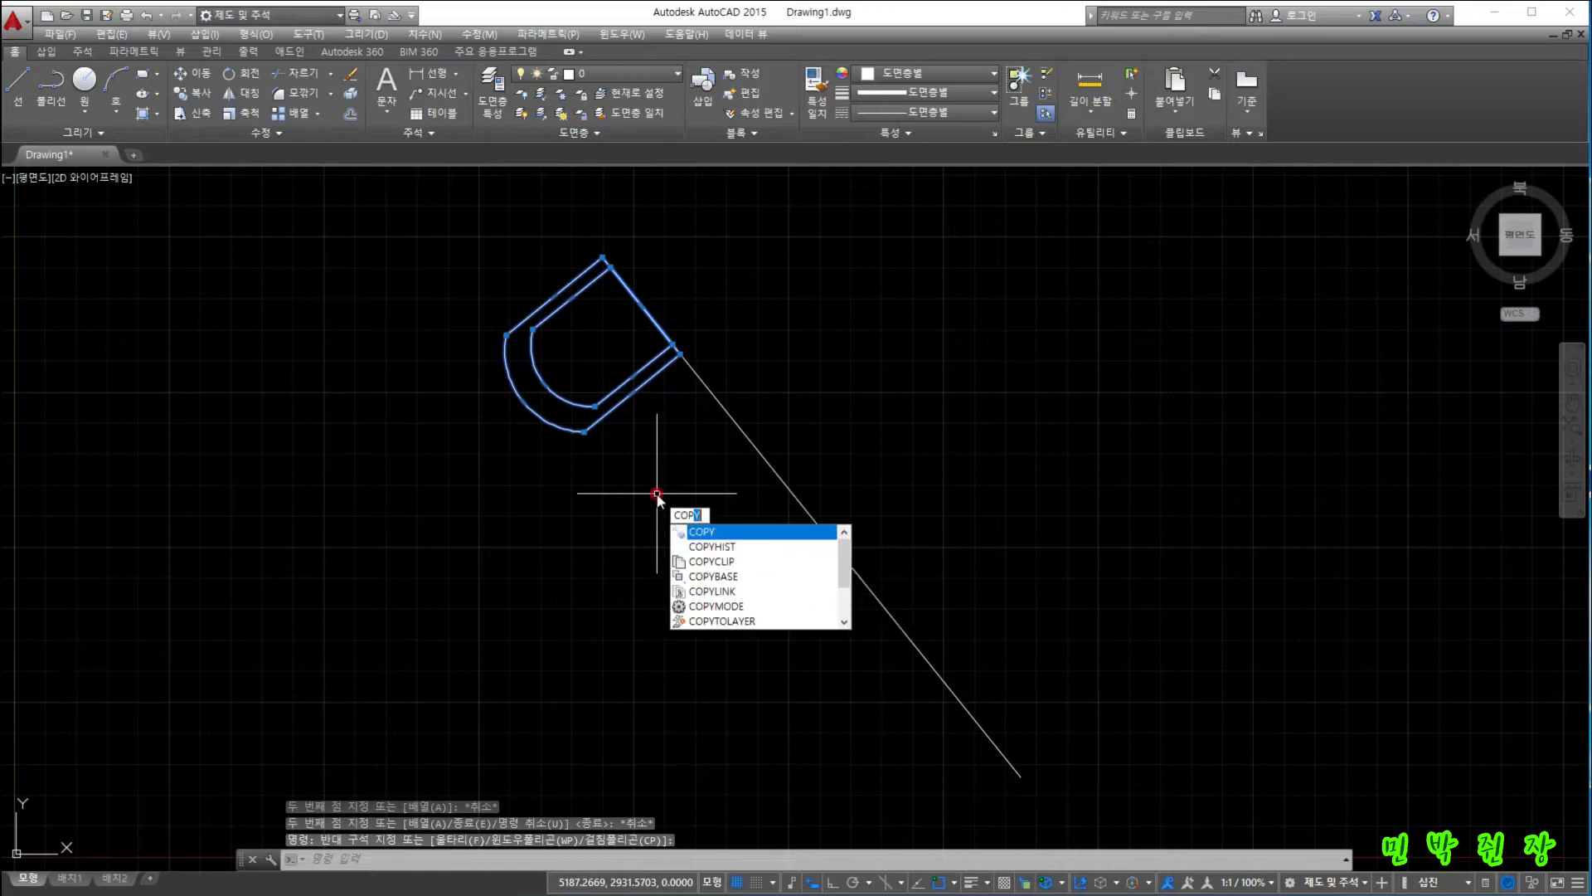
key(Return)
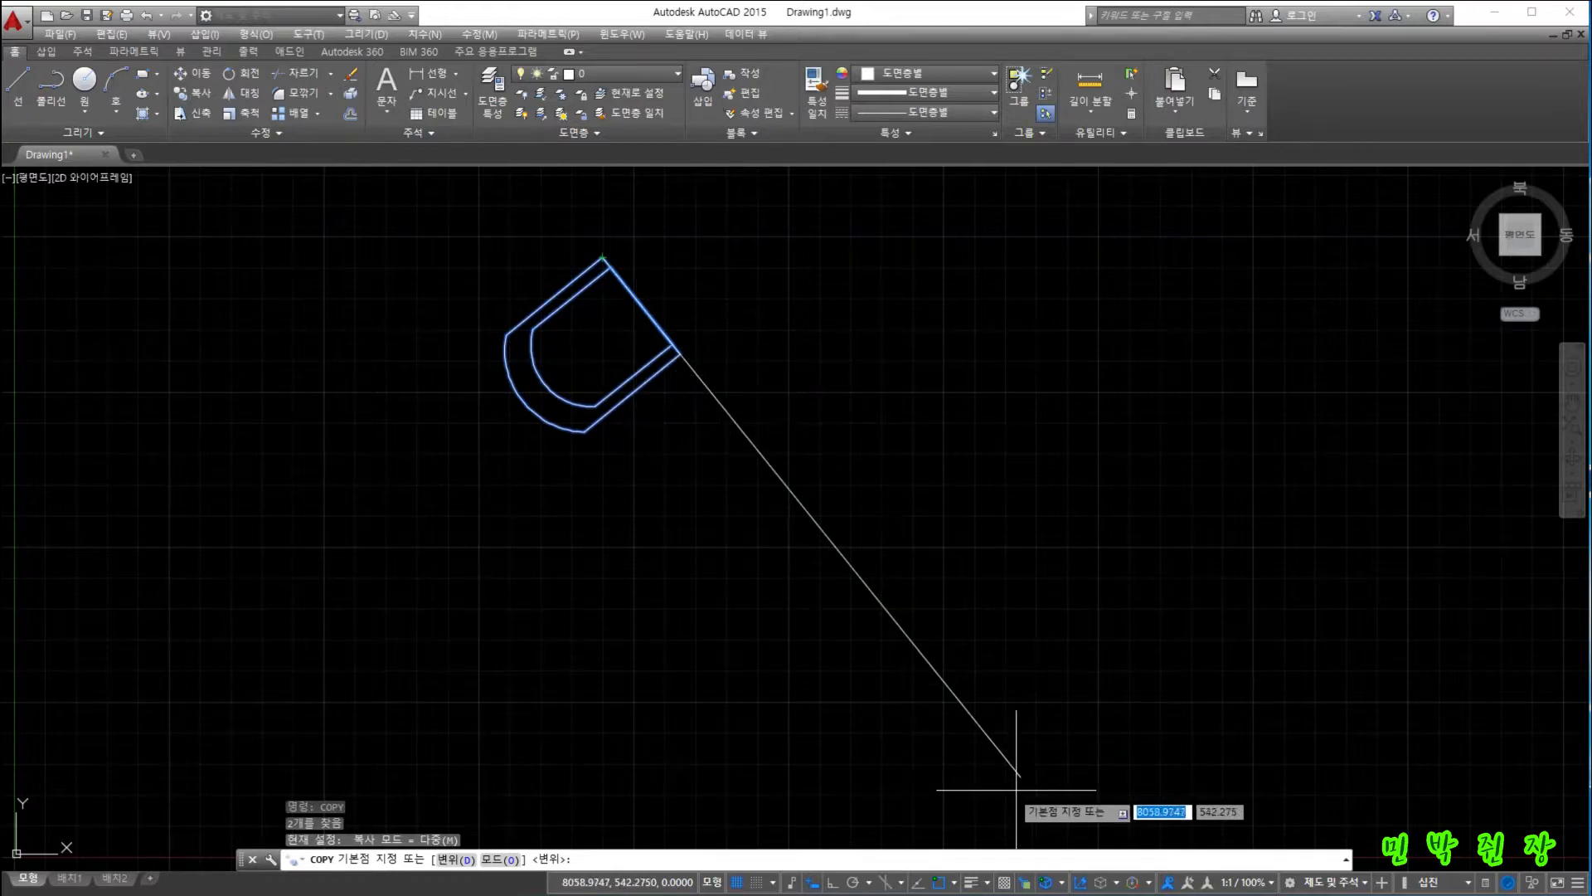
click(680, 354)
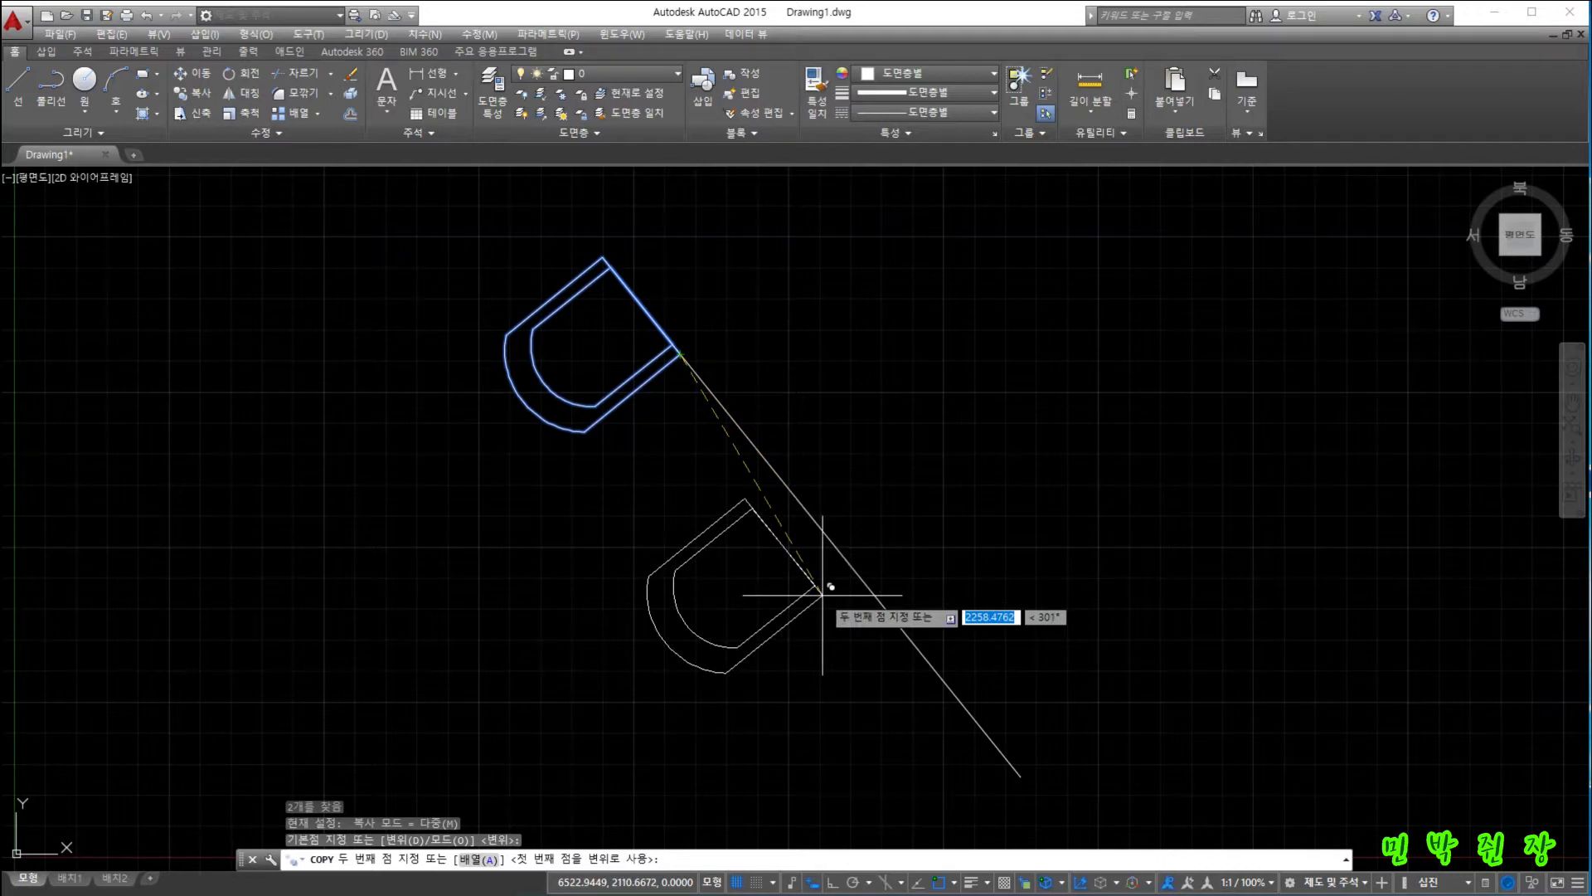
key(Return)
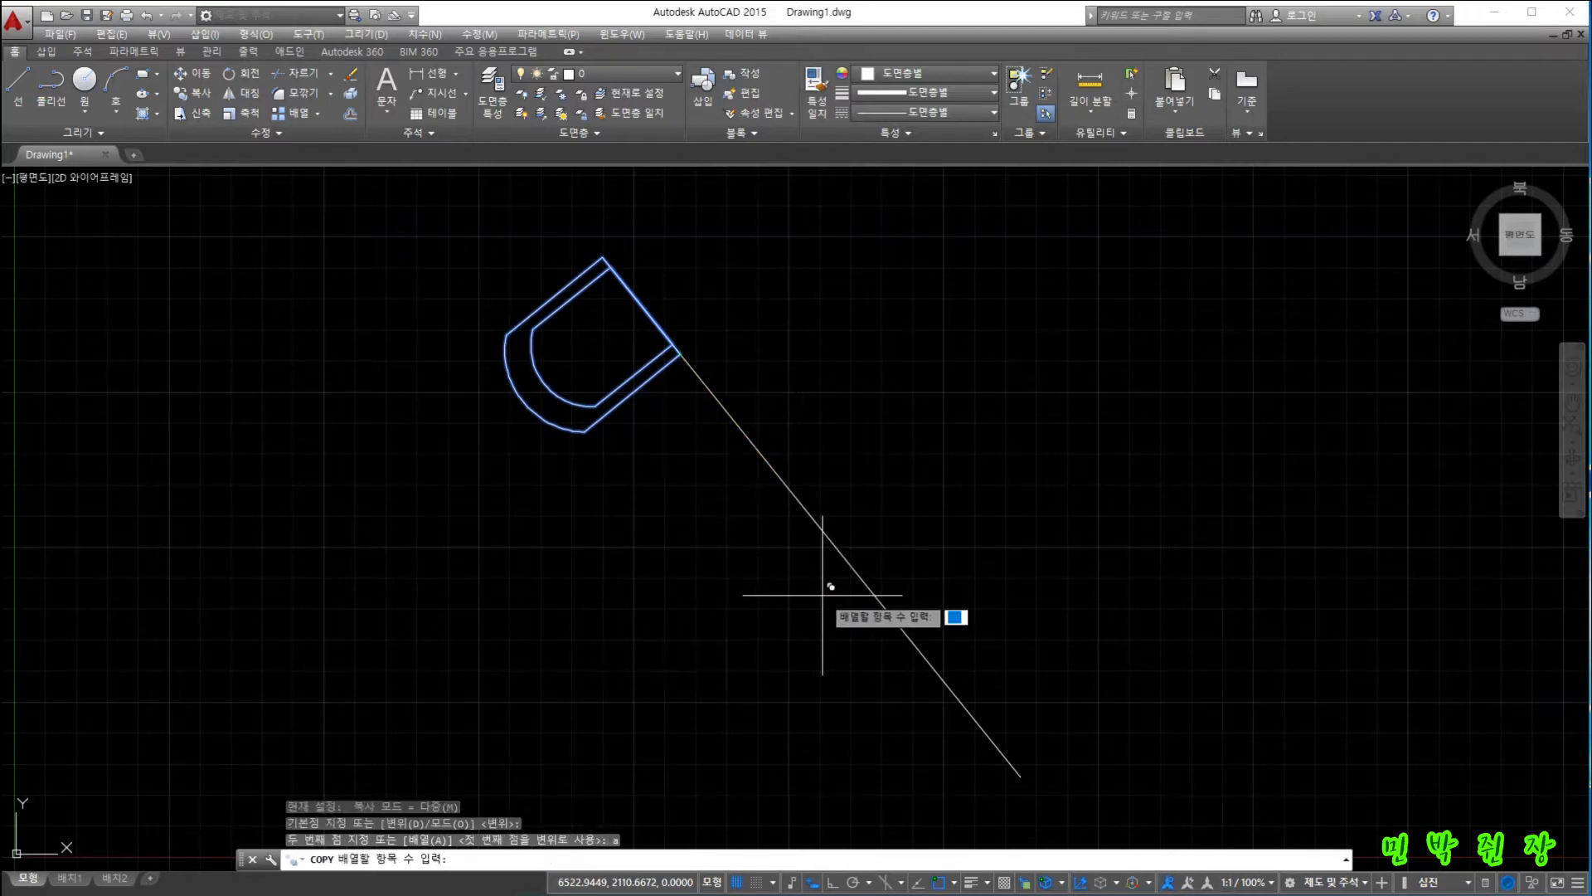
text(3)
key(Return)
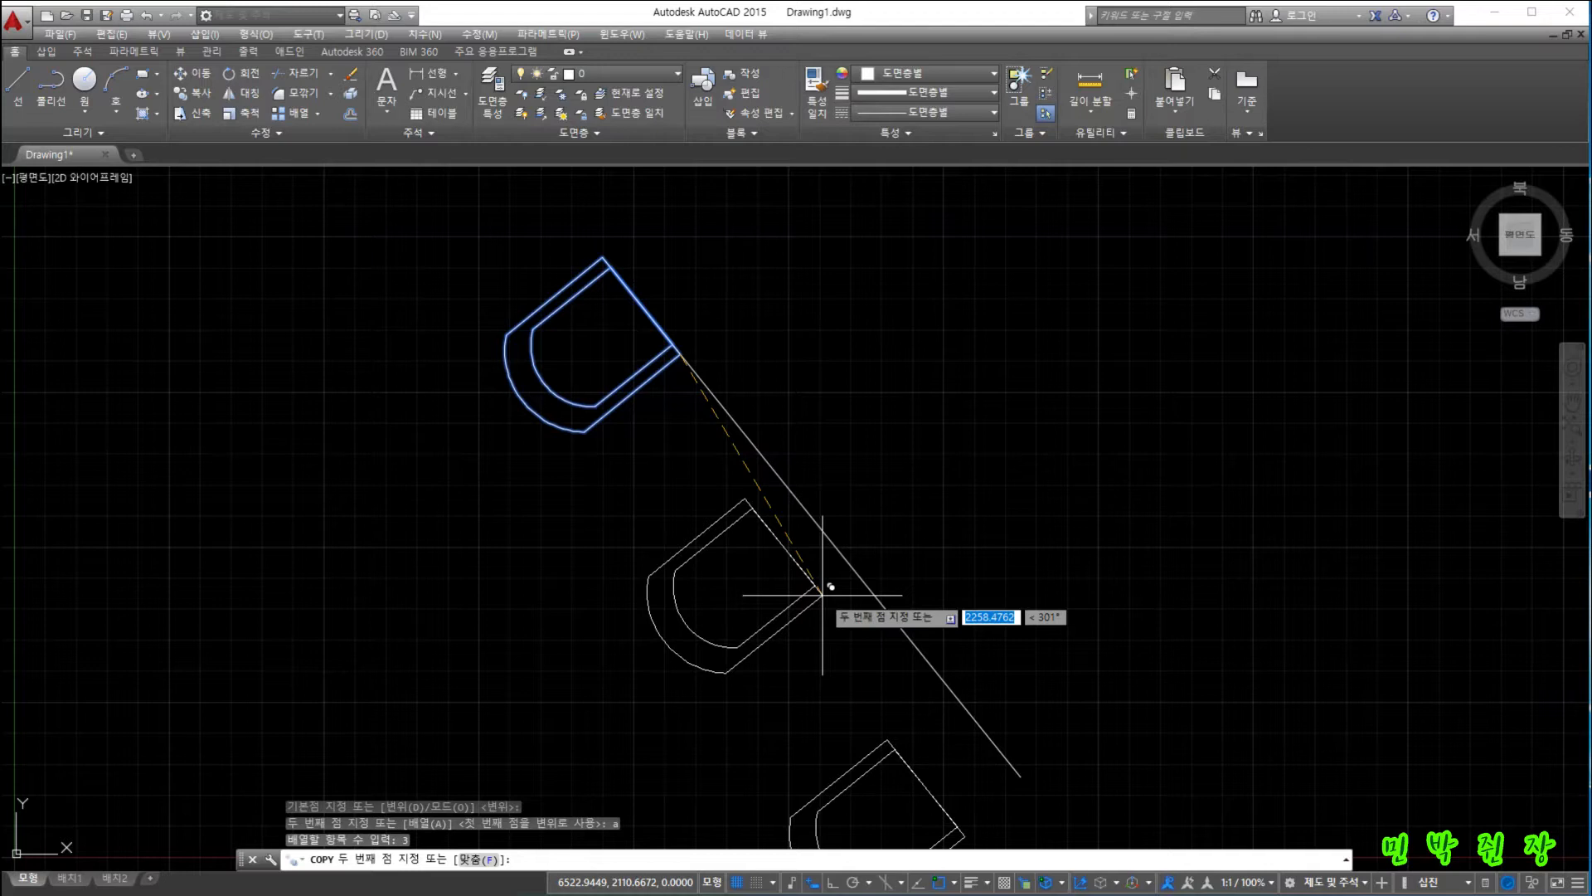
text(f)
key(Return)
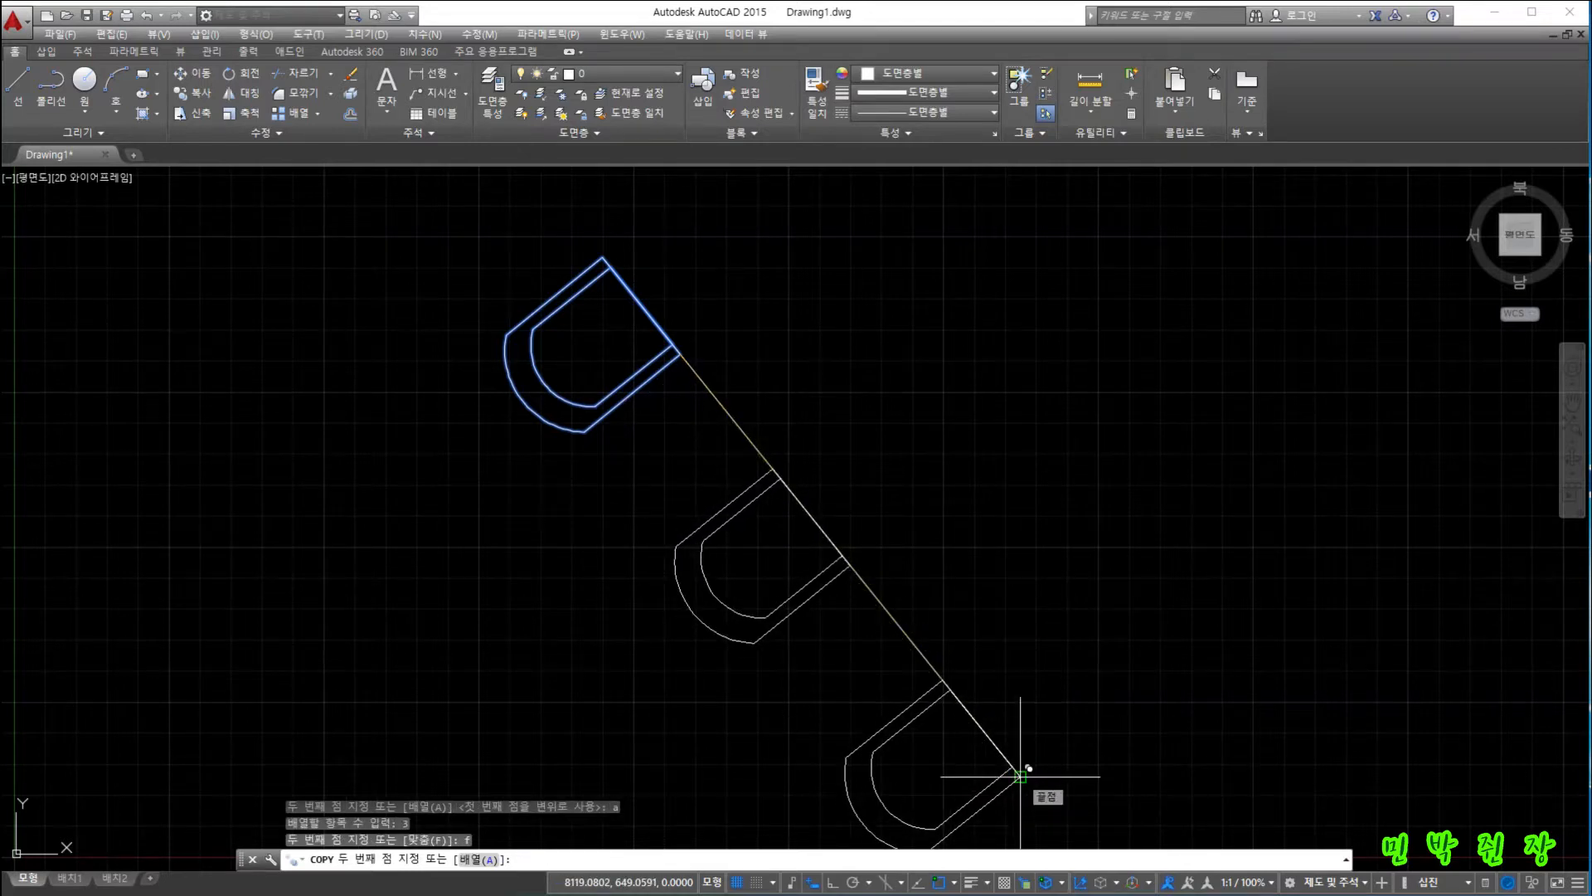
click(1020, 776)
key(Escape)
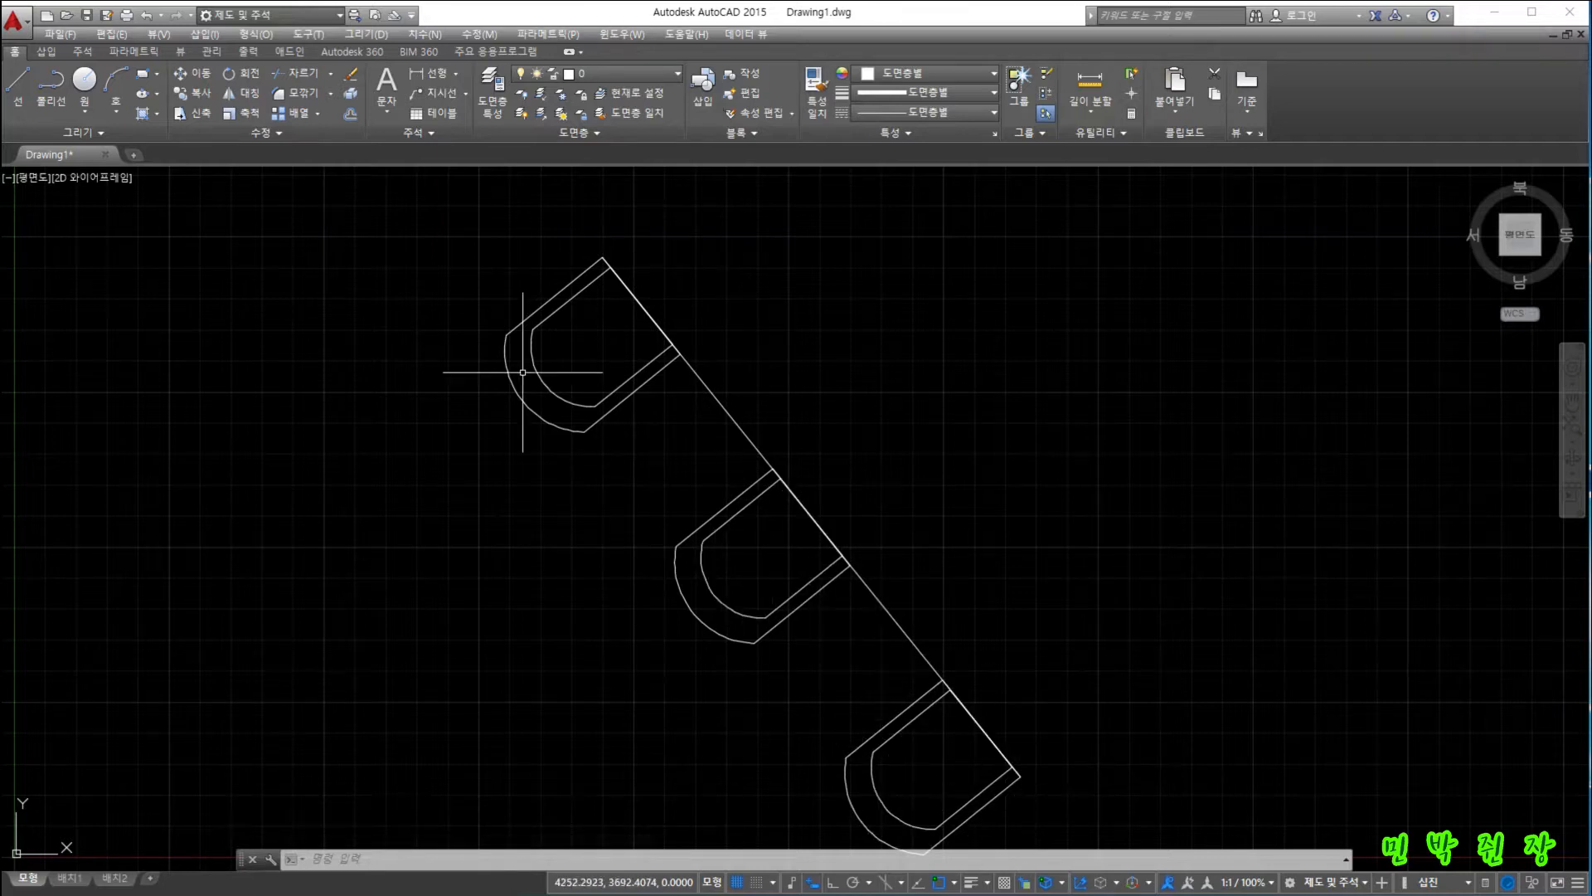
click(393, 227)
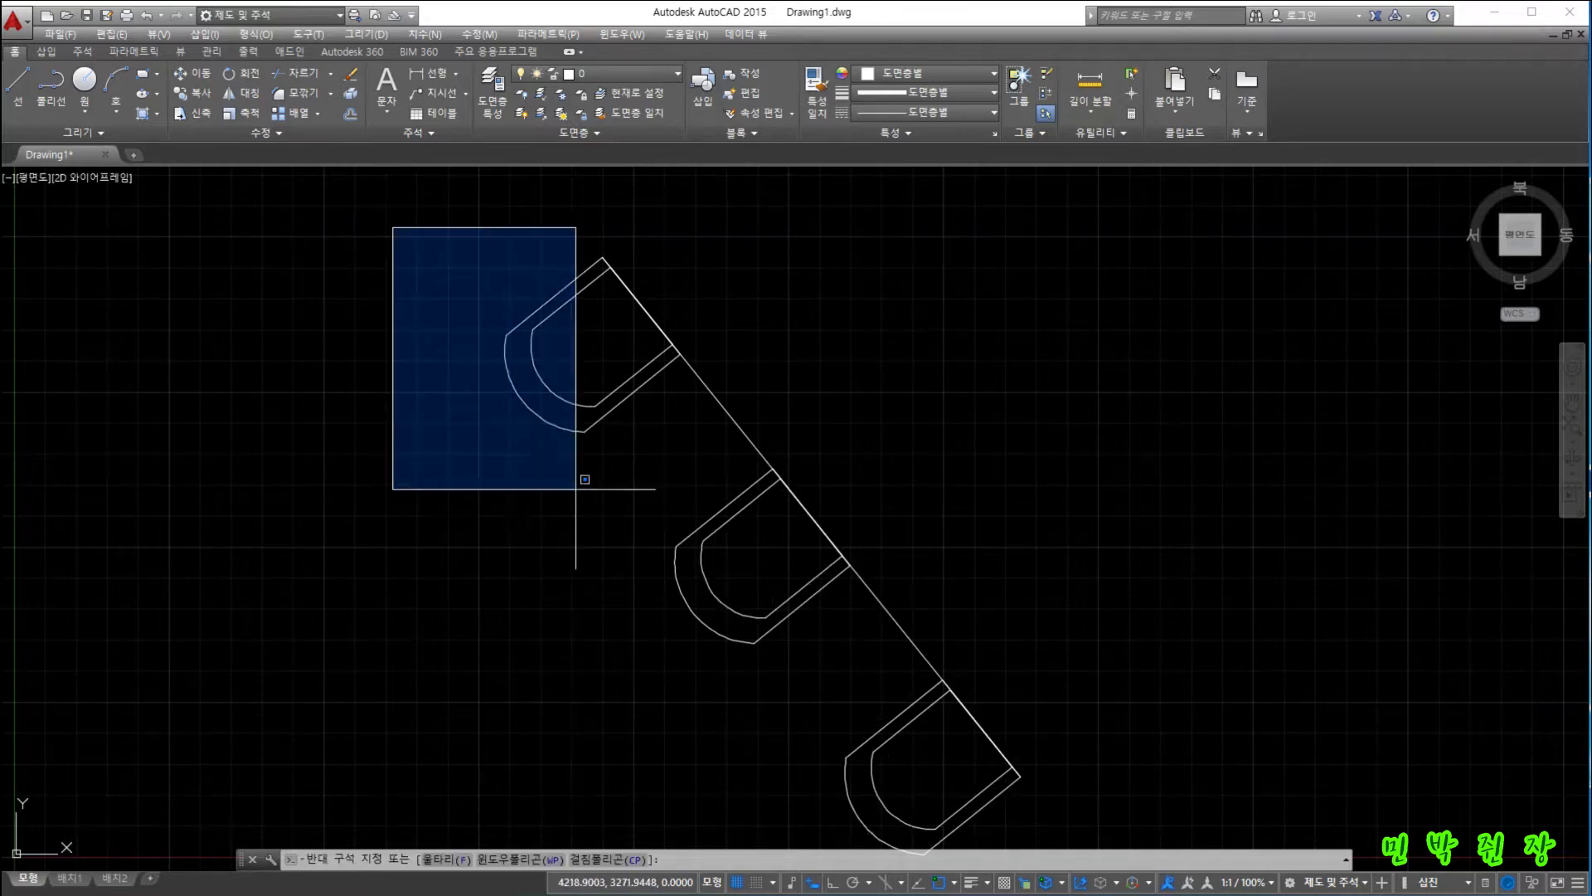
click(1115, 842)
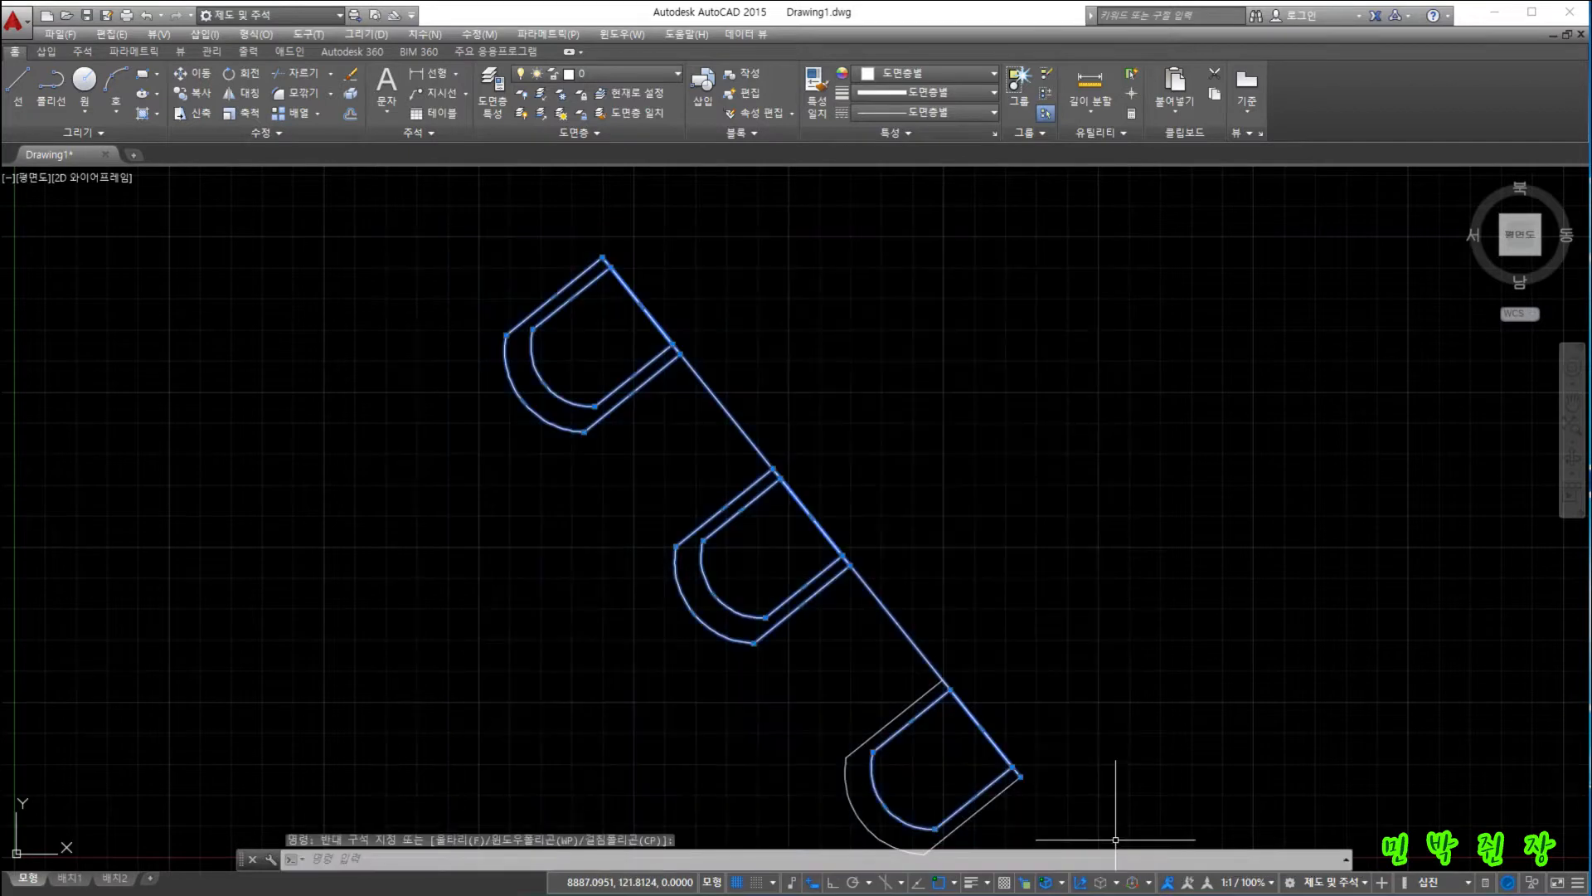
key(Escape)
Rotate everything about the diagonal's upper endpoint by Reference, taking the diagonal from lower to upper endpoint and setting 180° with Ortho on.
key(ctrl+a)
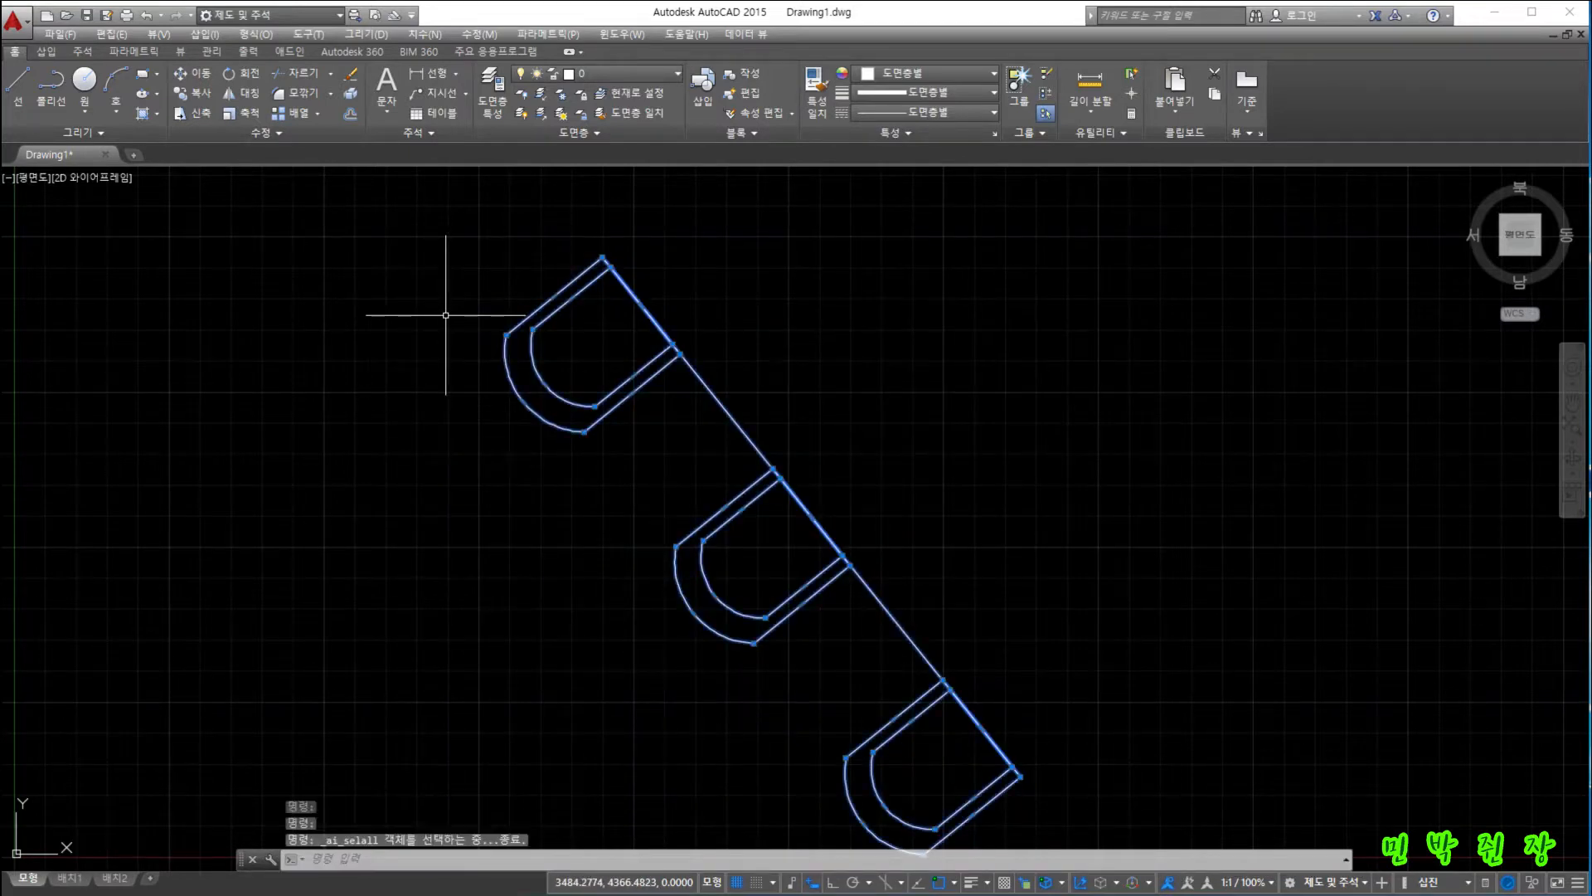
click(295, 90)
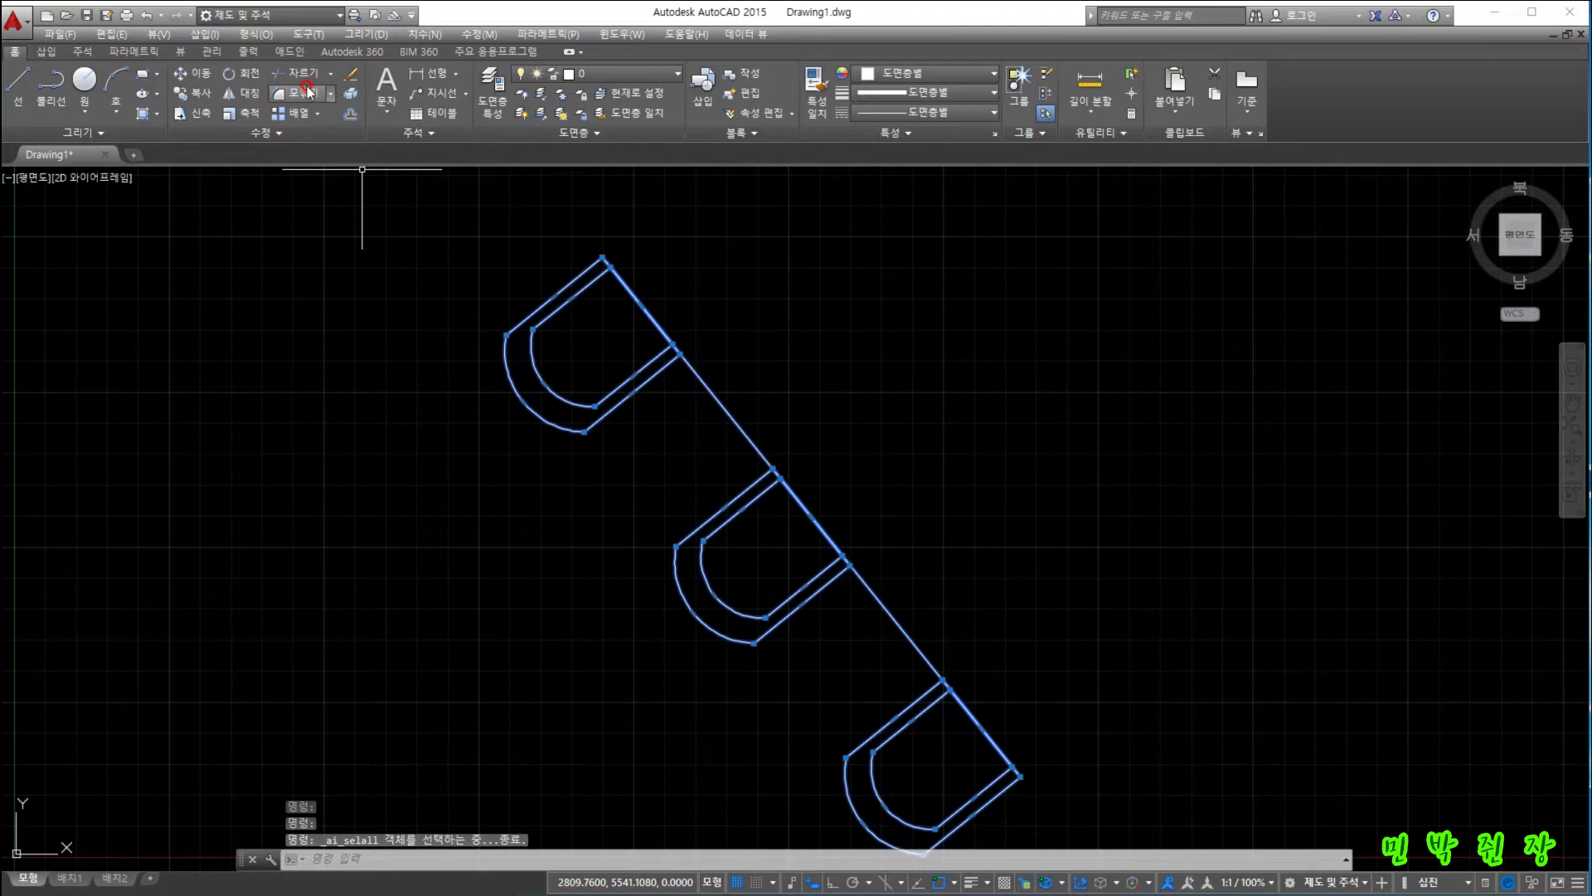
click(235, 77)
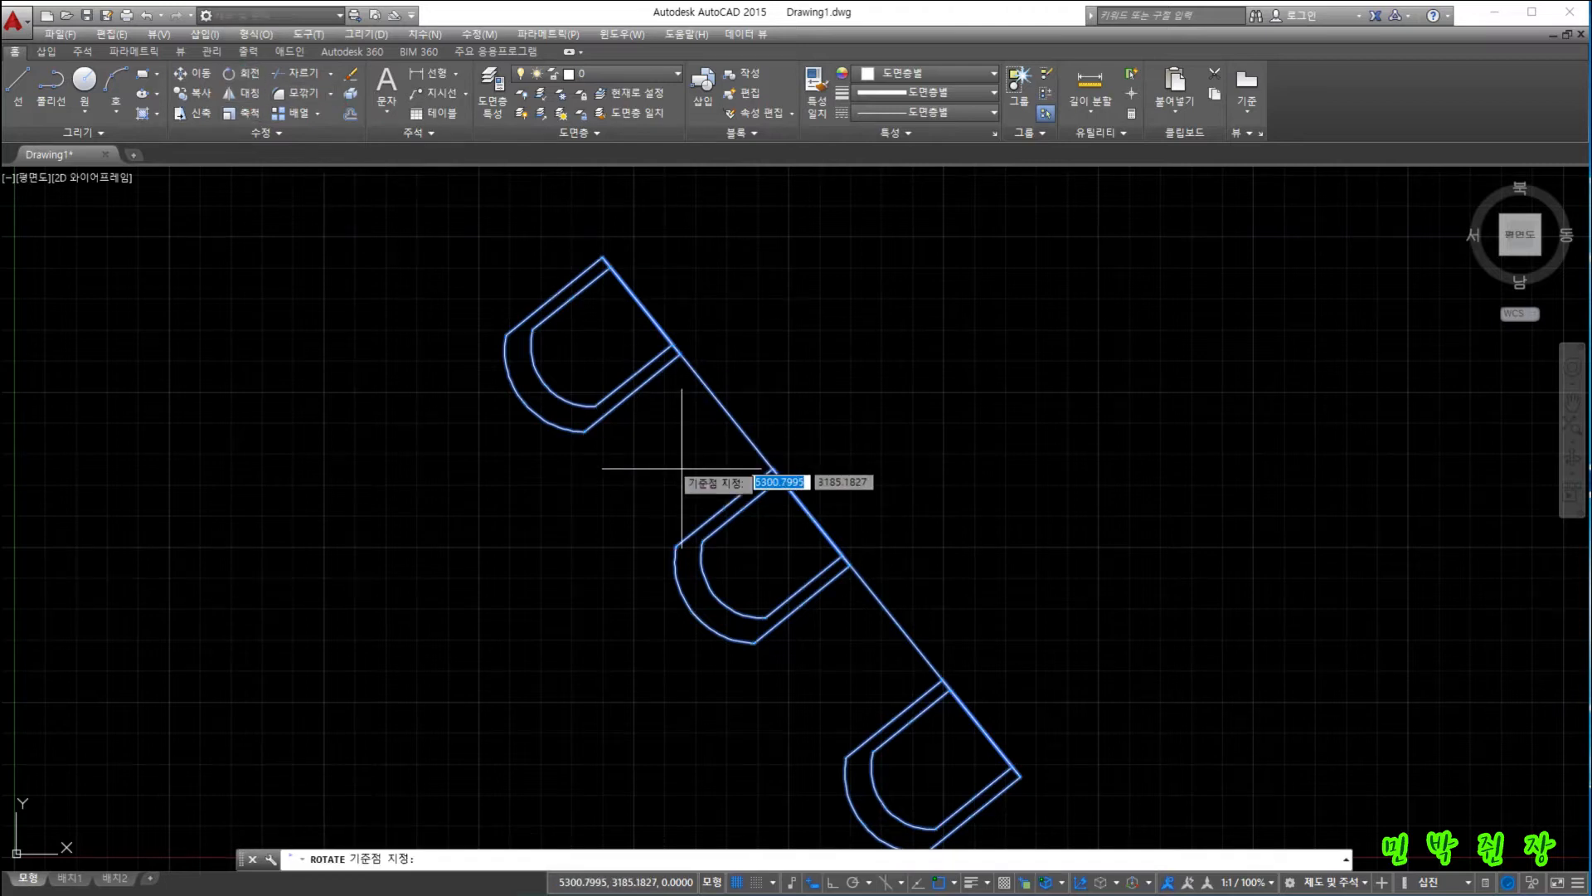
click(603, 257)
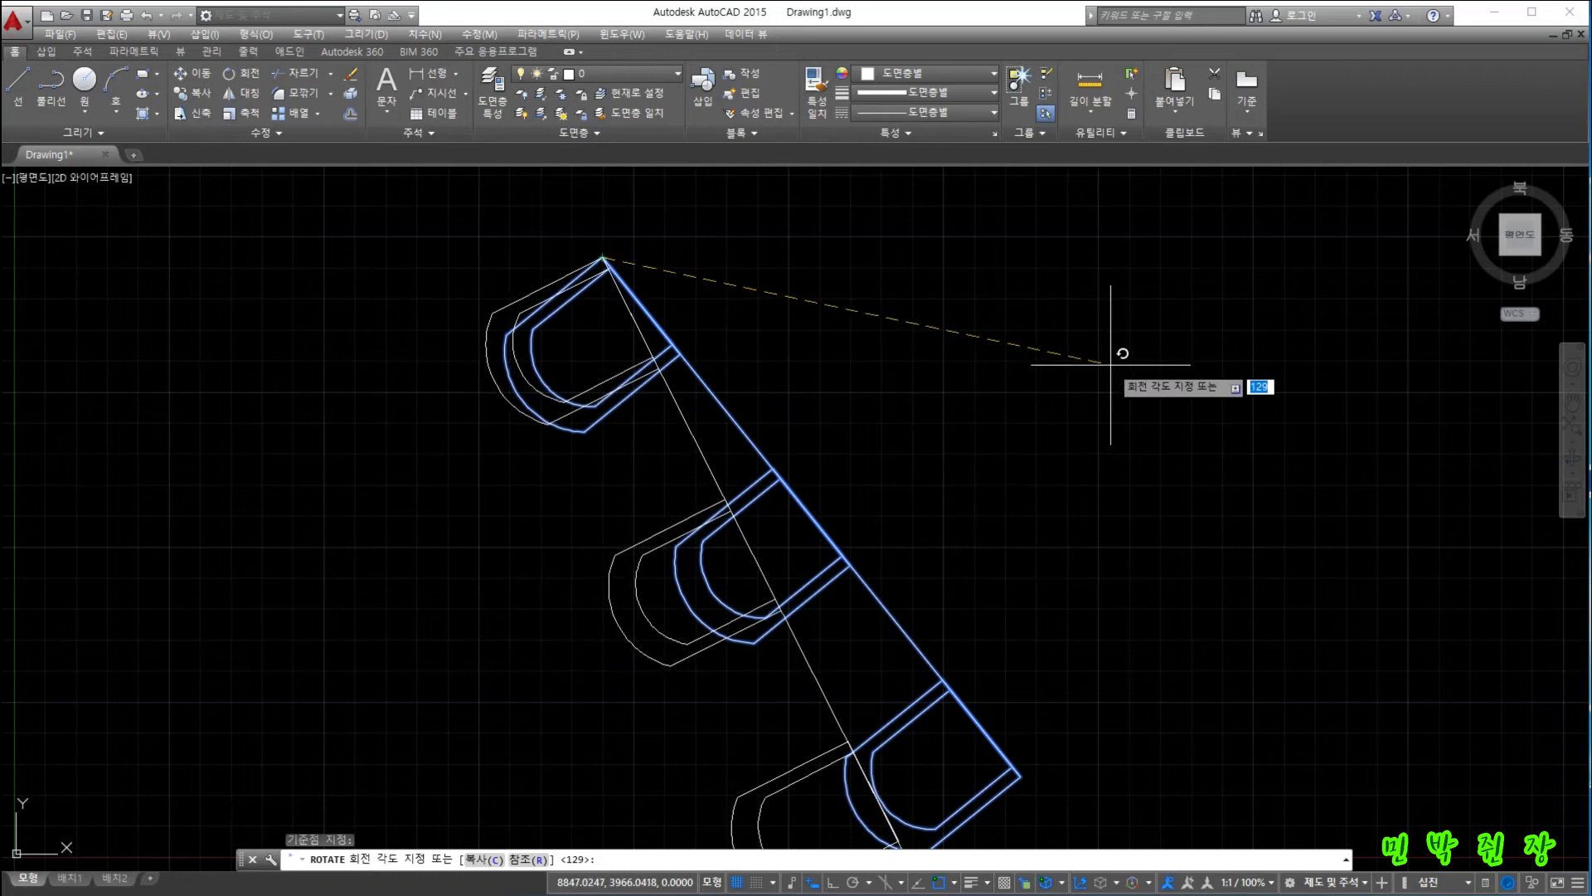
text(r)
key(Return)
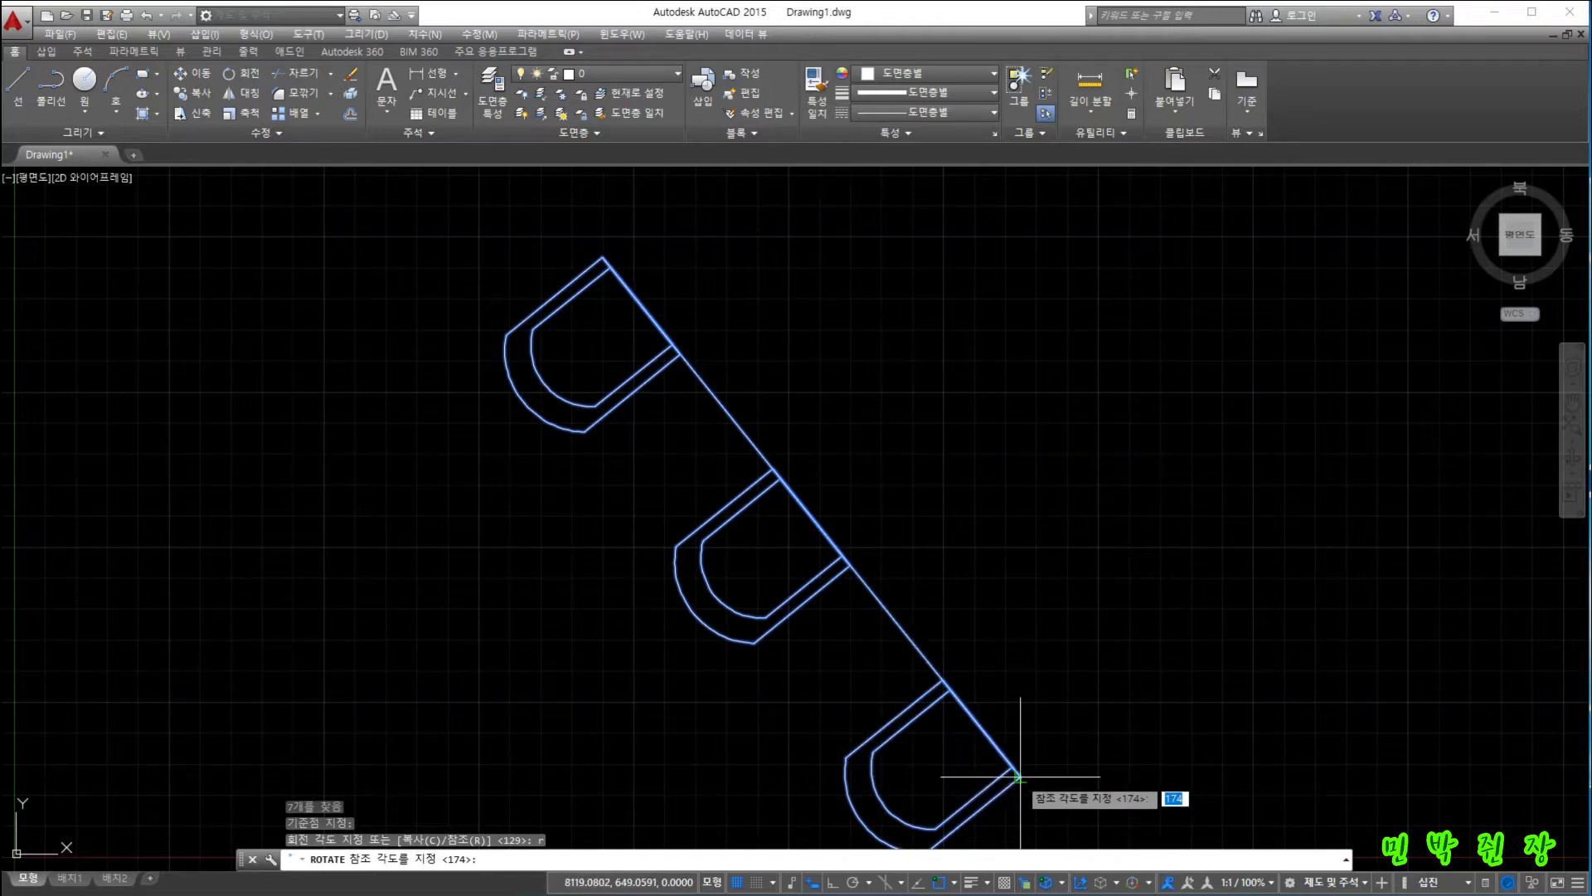
click(1020, 777)
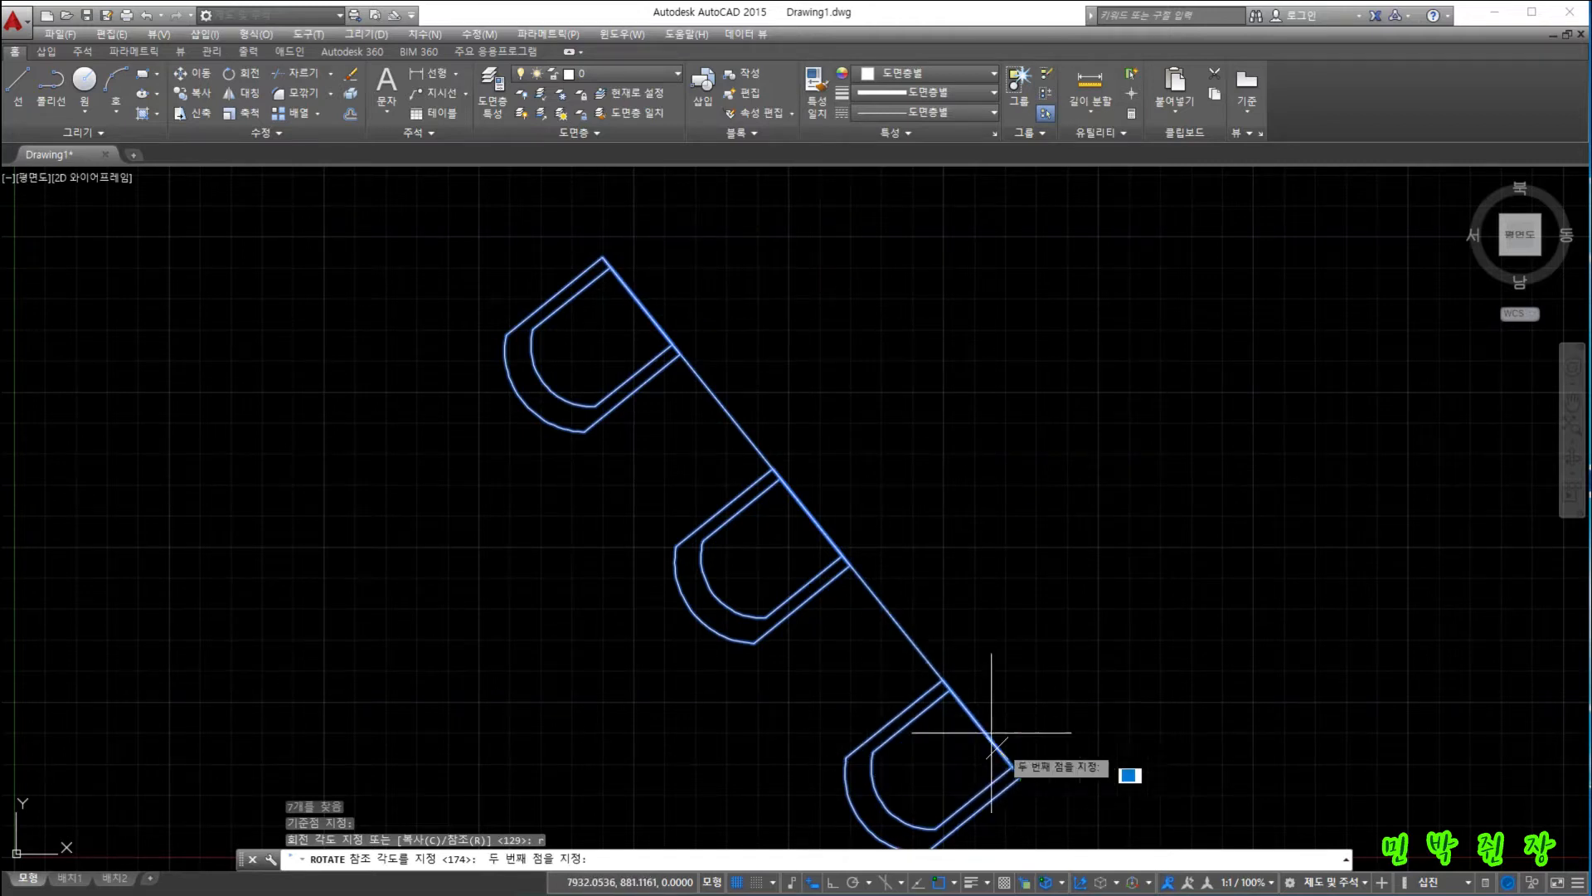
click(606, 254)
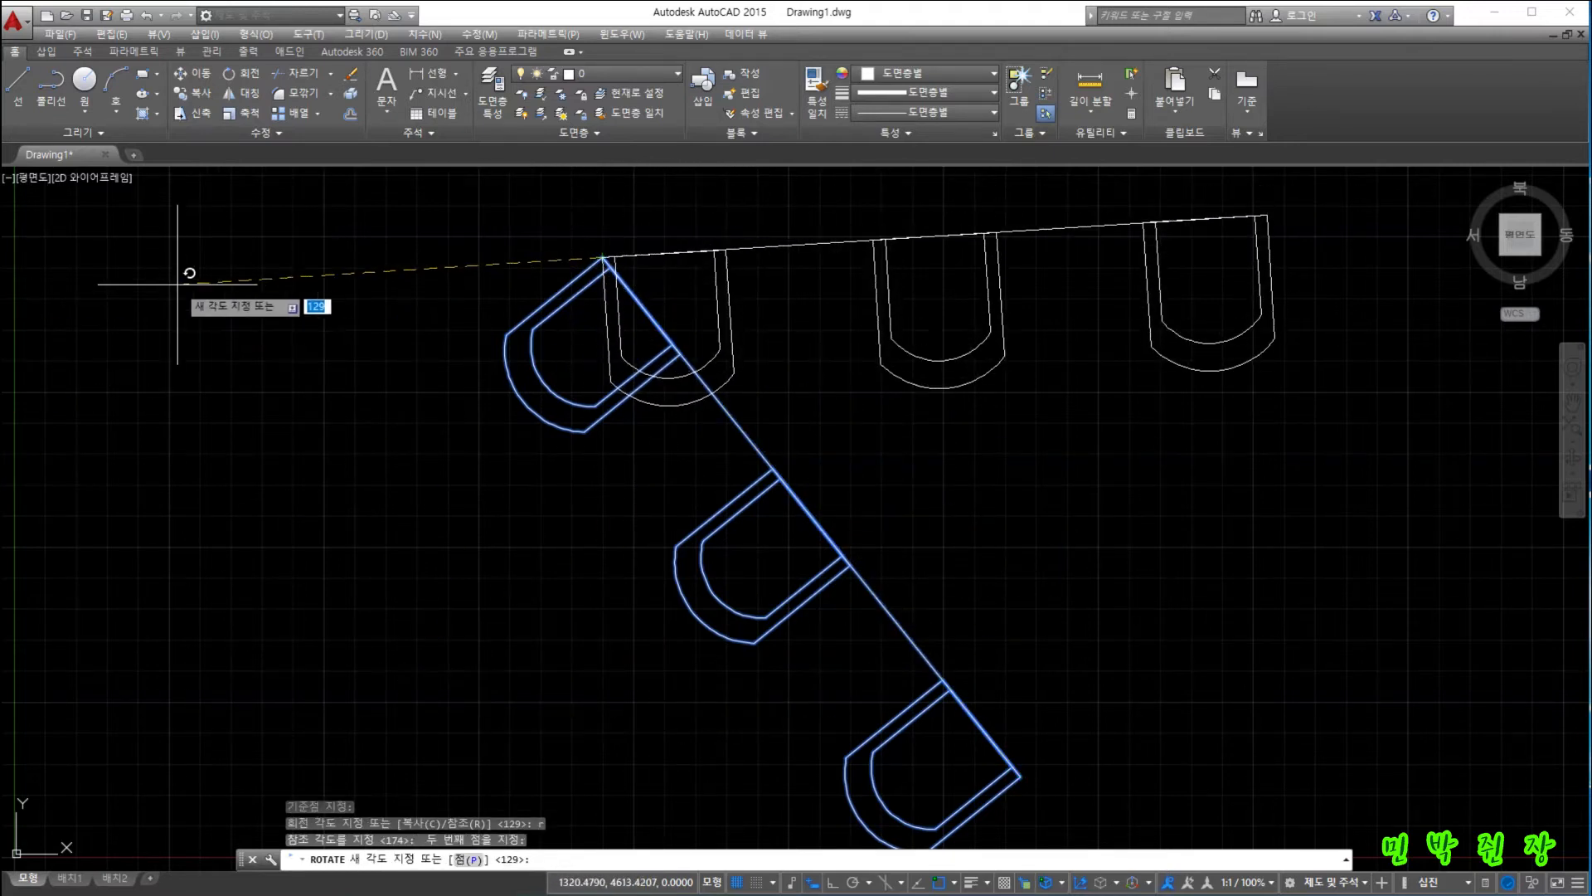
key(F8)
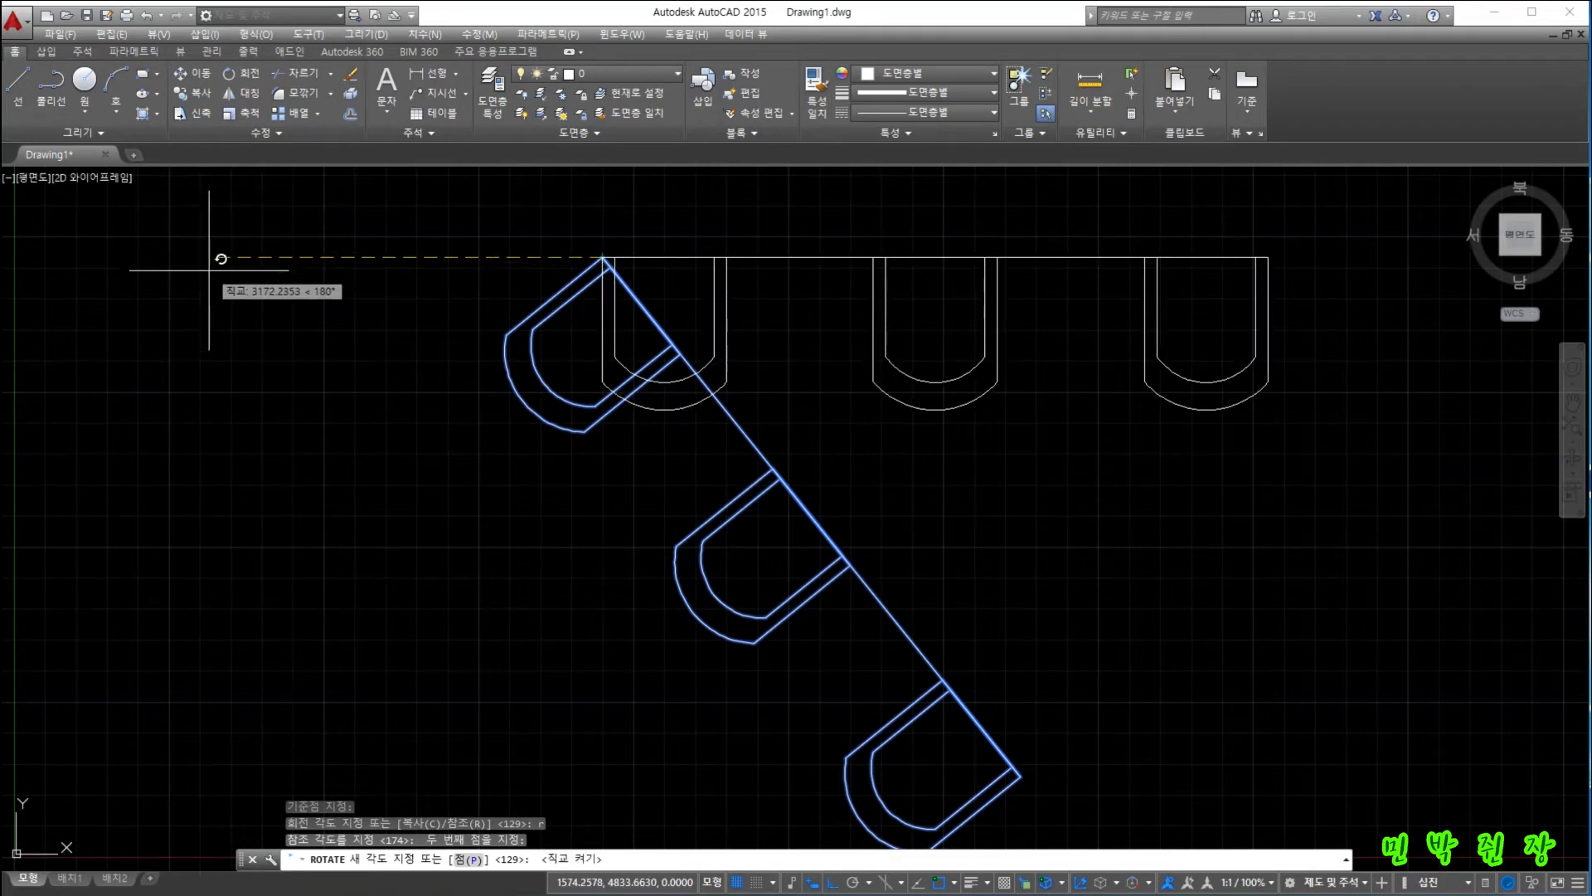
click(403, 261)
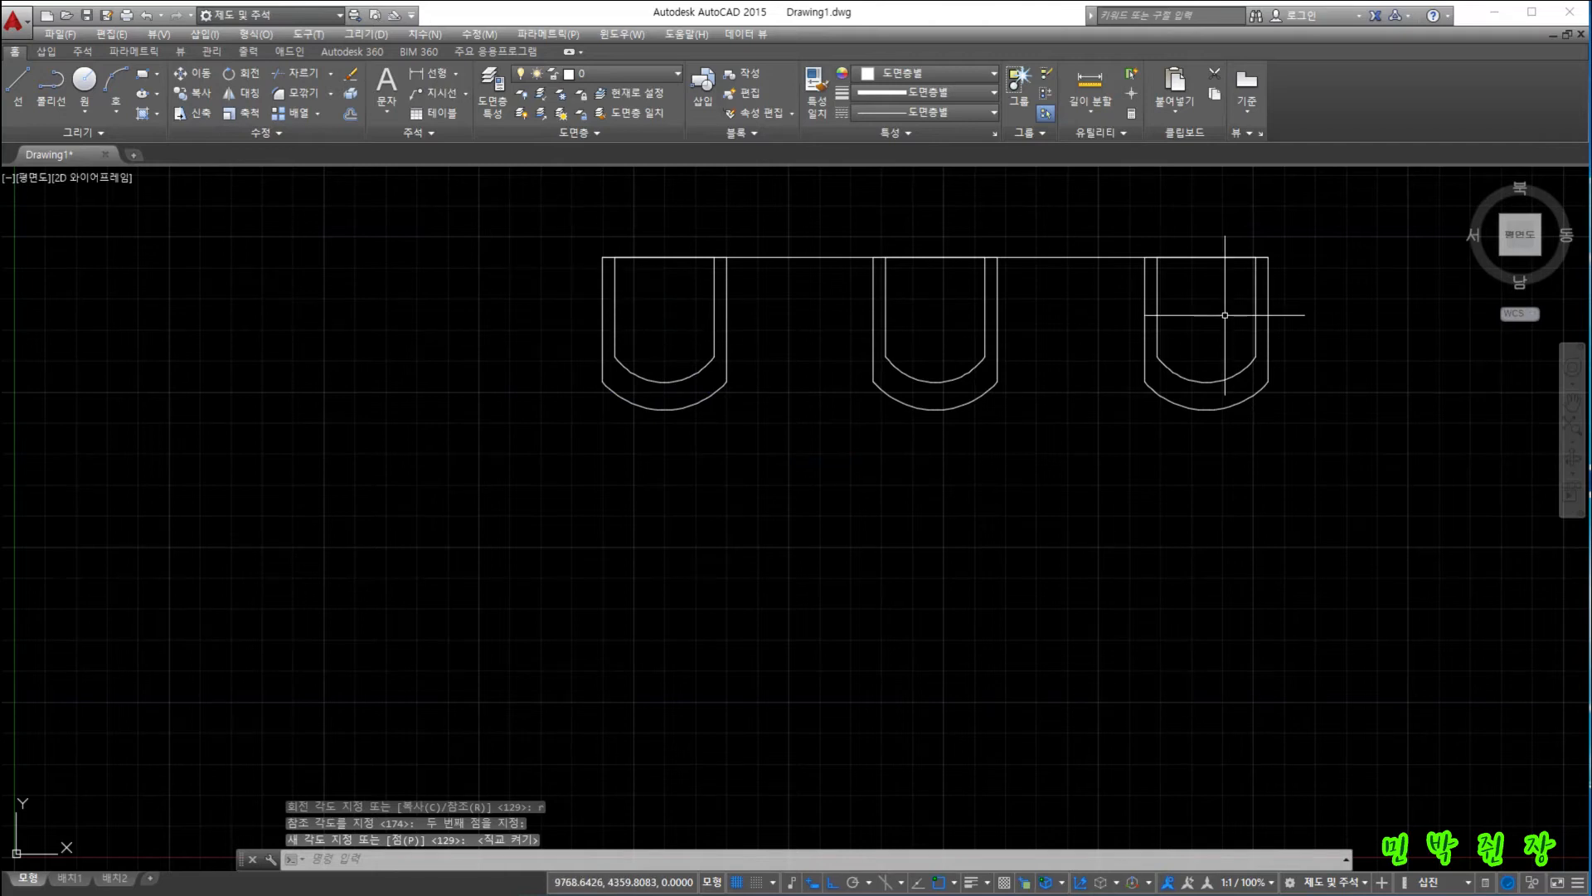